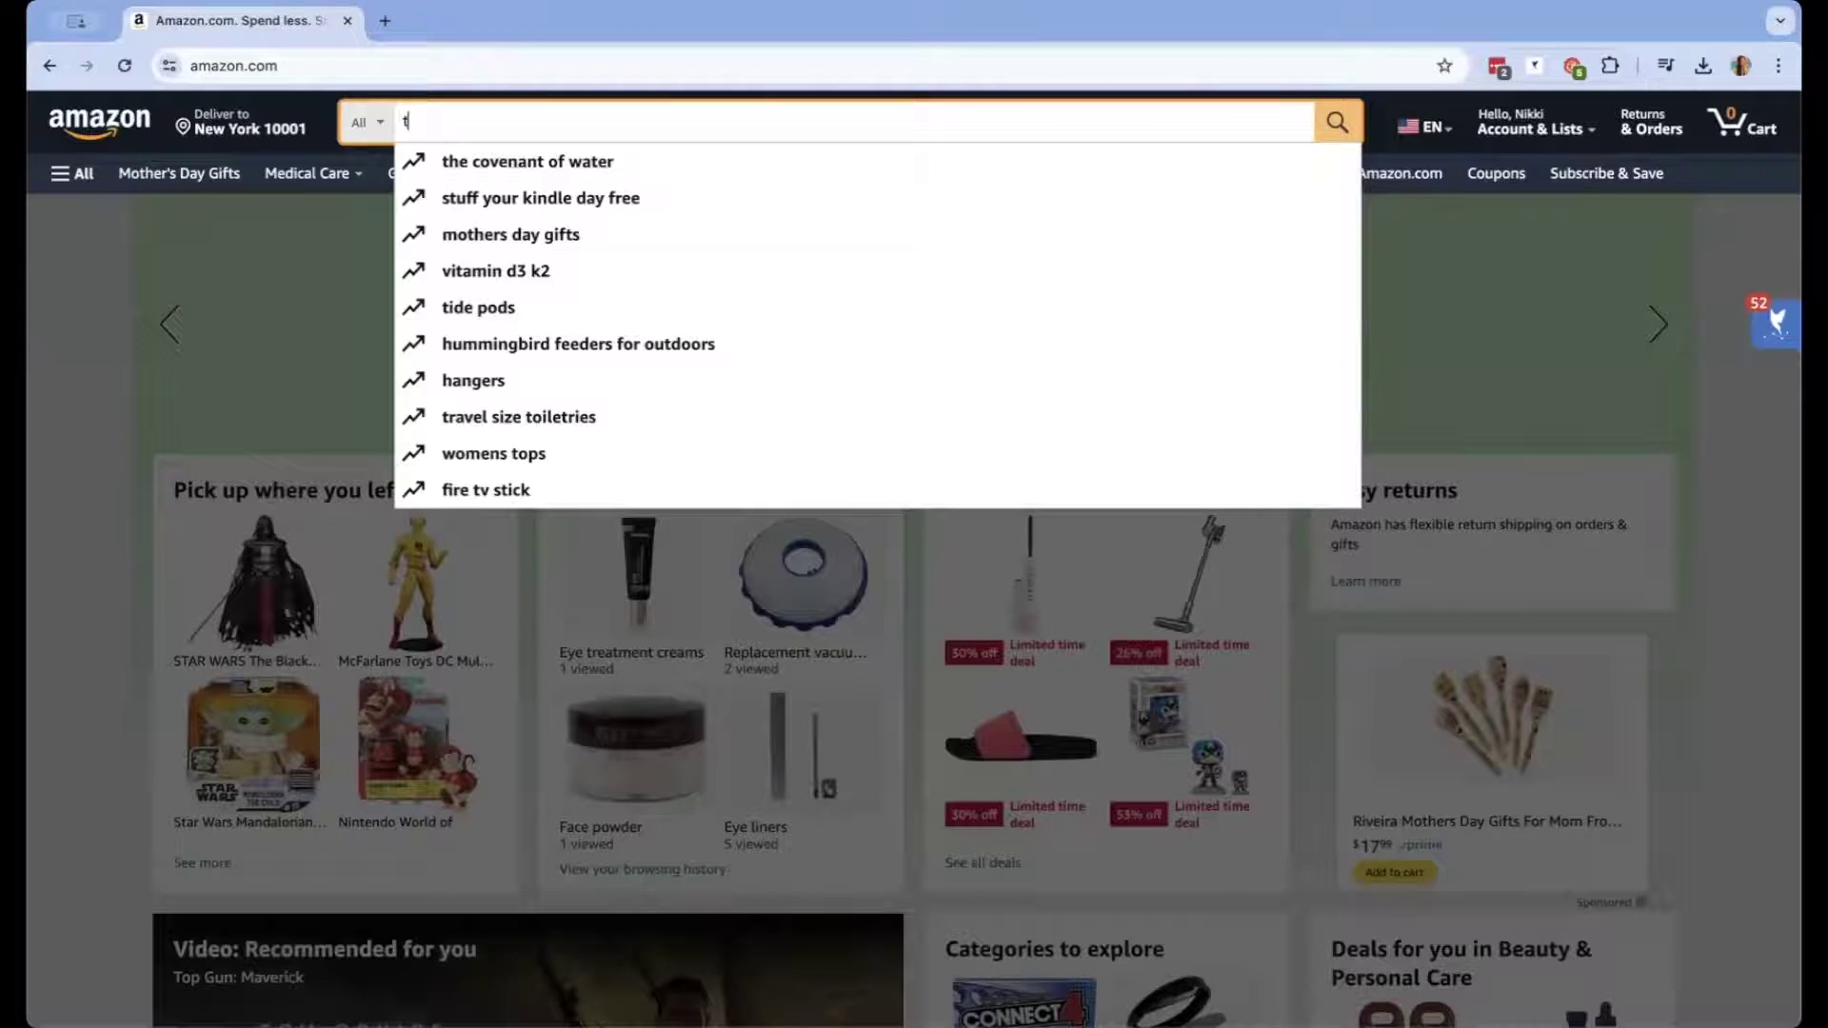
Search Amazon for 'toddler sling carrier 25-60 lbs' using the suggested search
type("oddle")
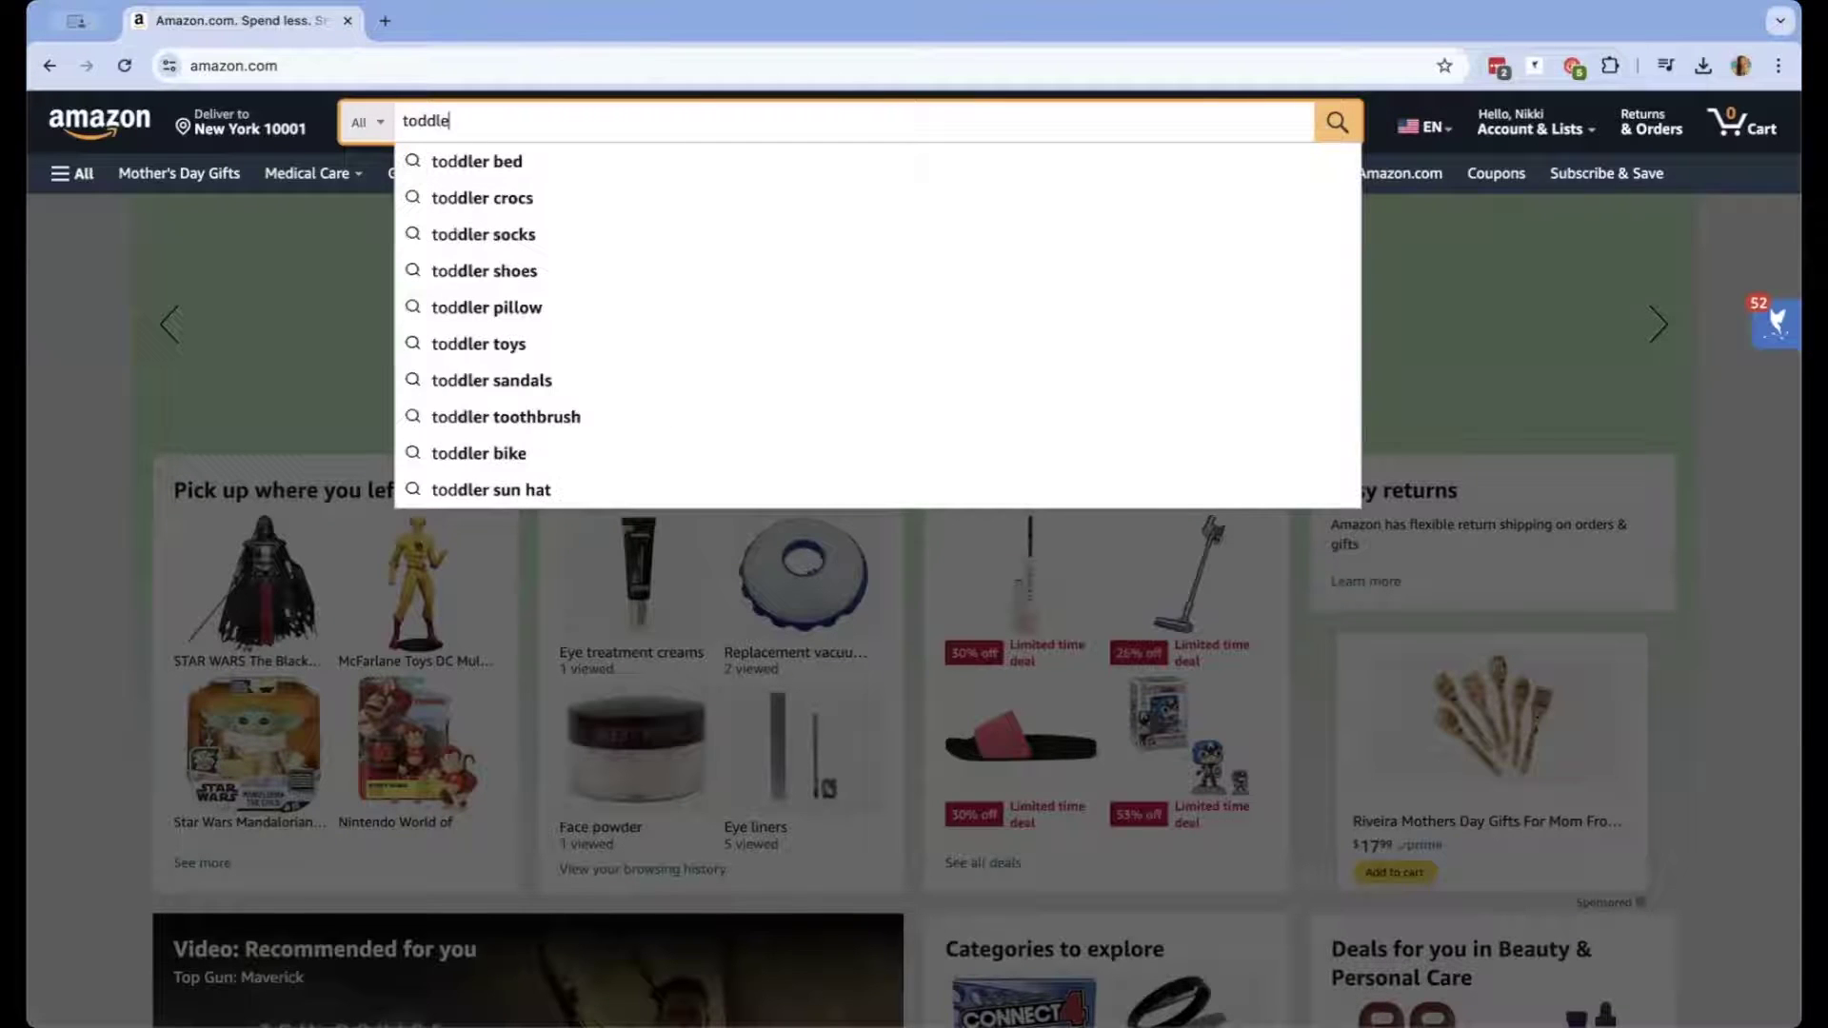
type("r slin")
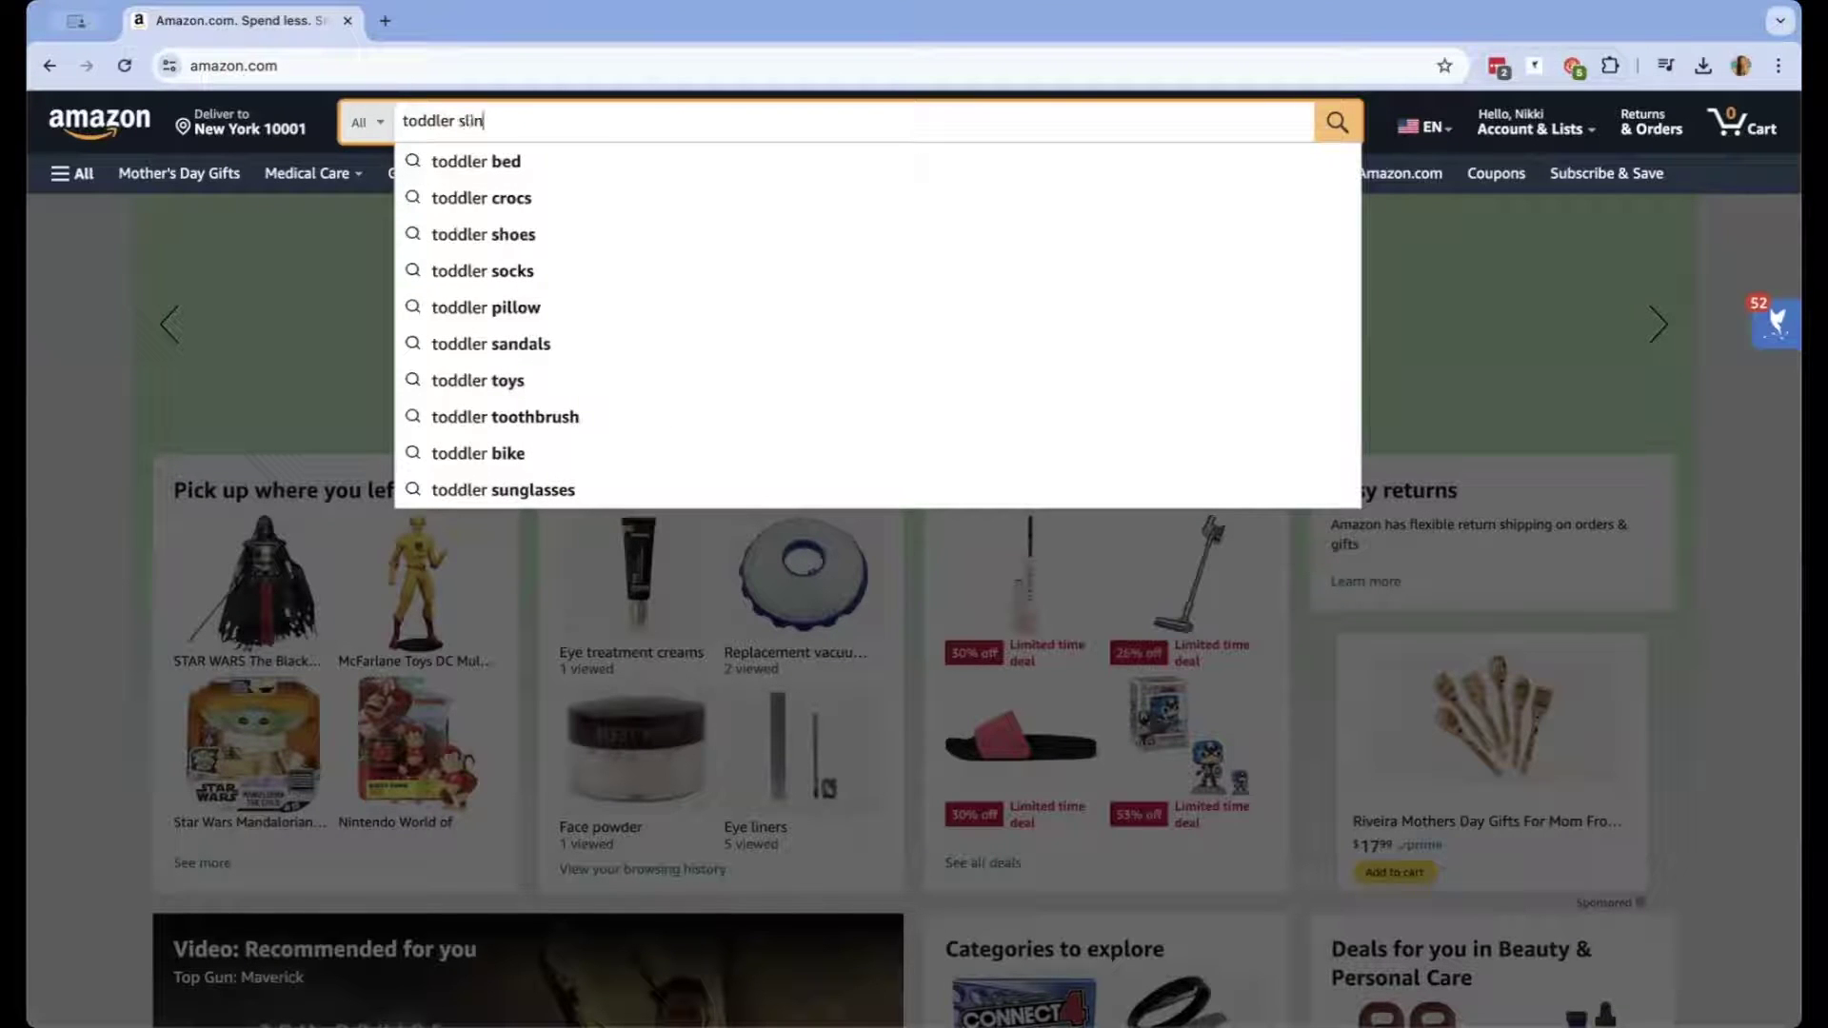
type("g")
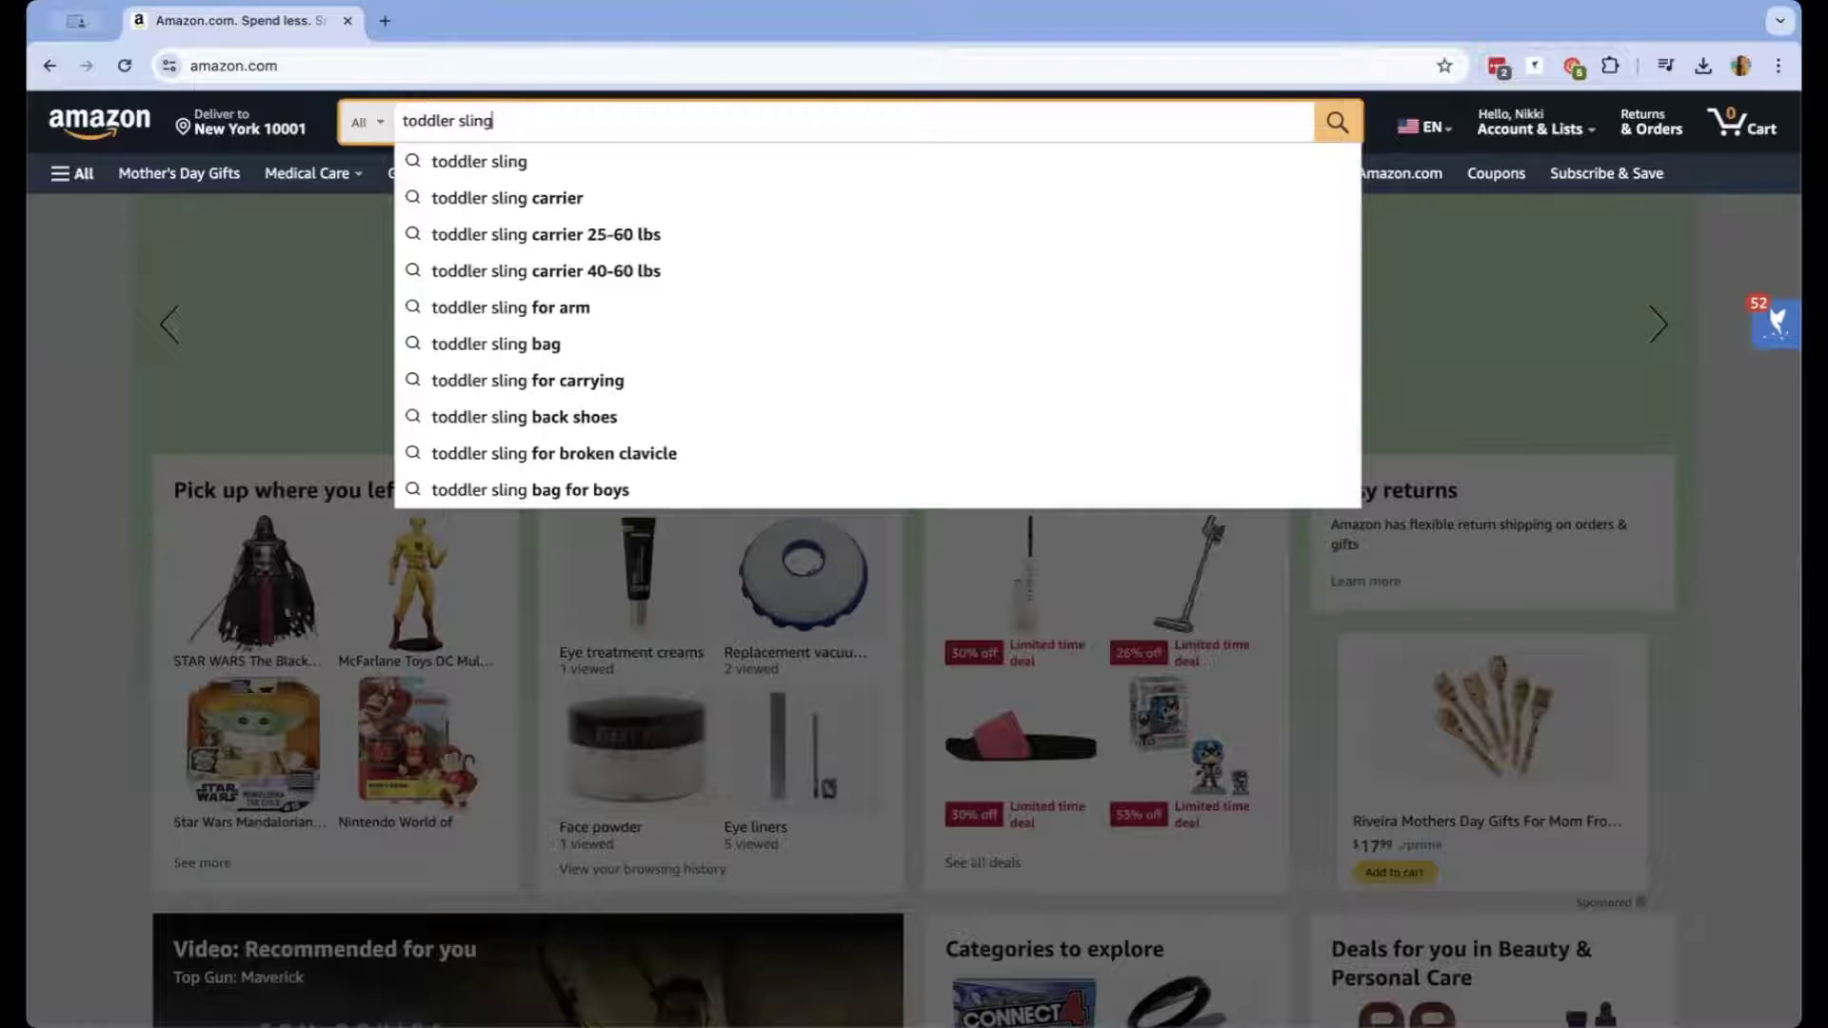
type(" carrier")
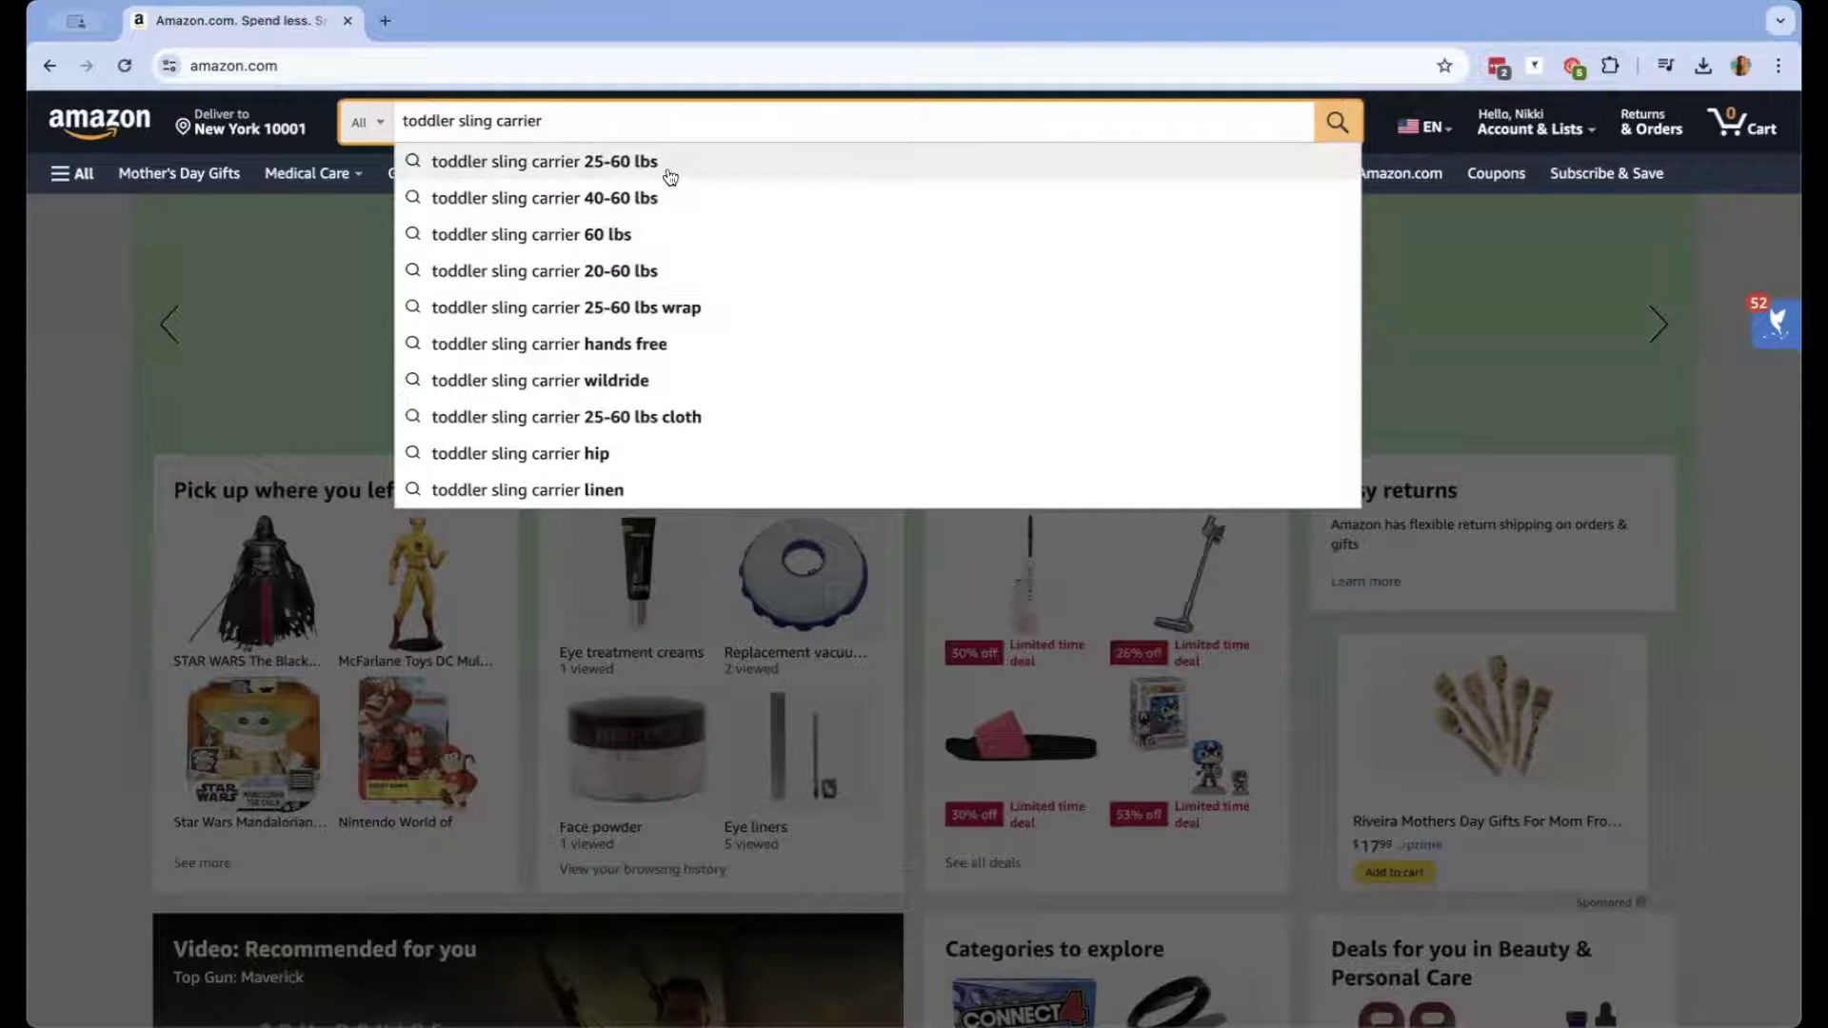
left_click(671, 177)
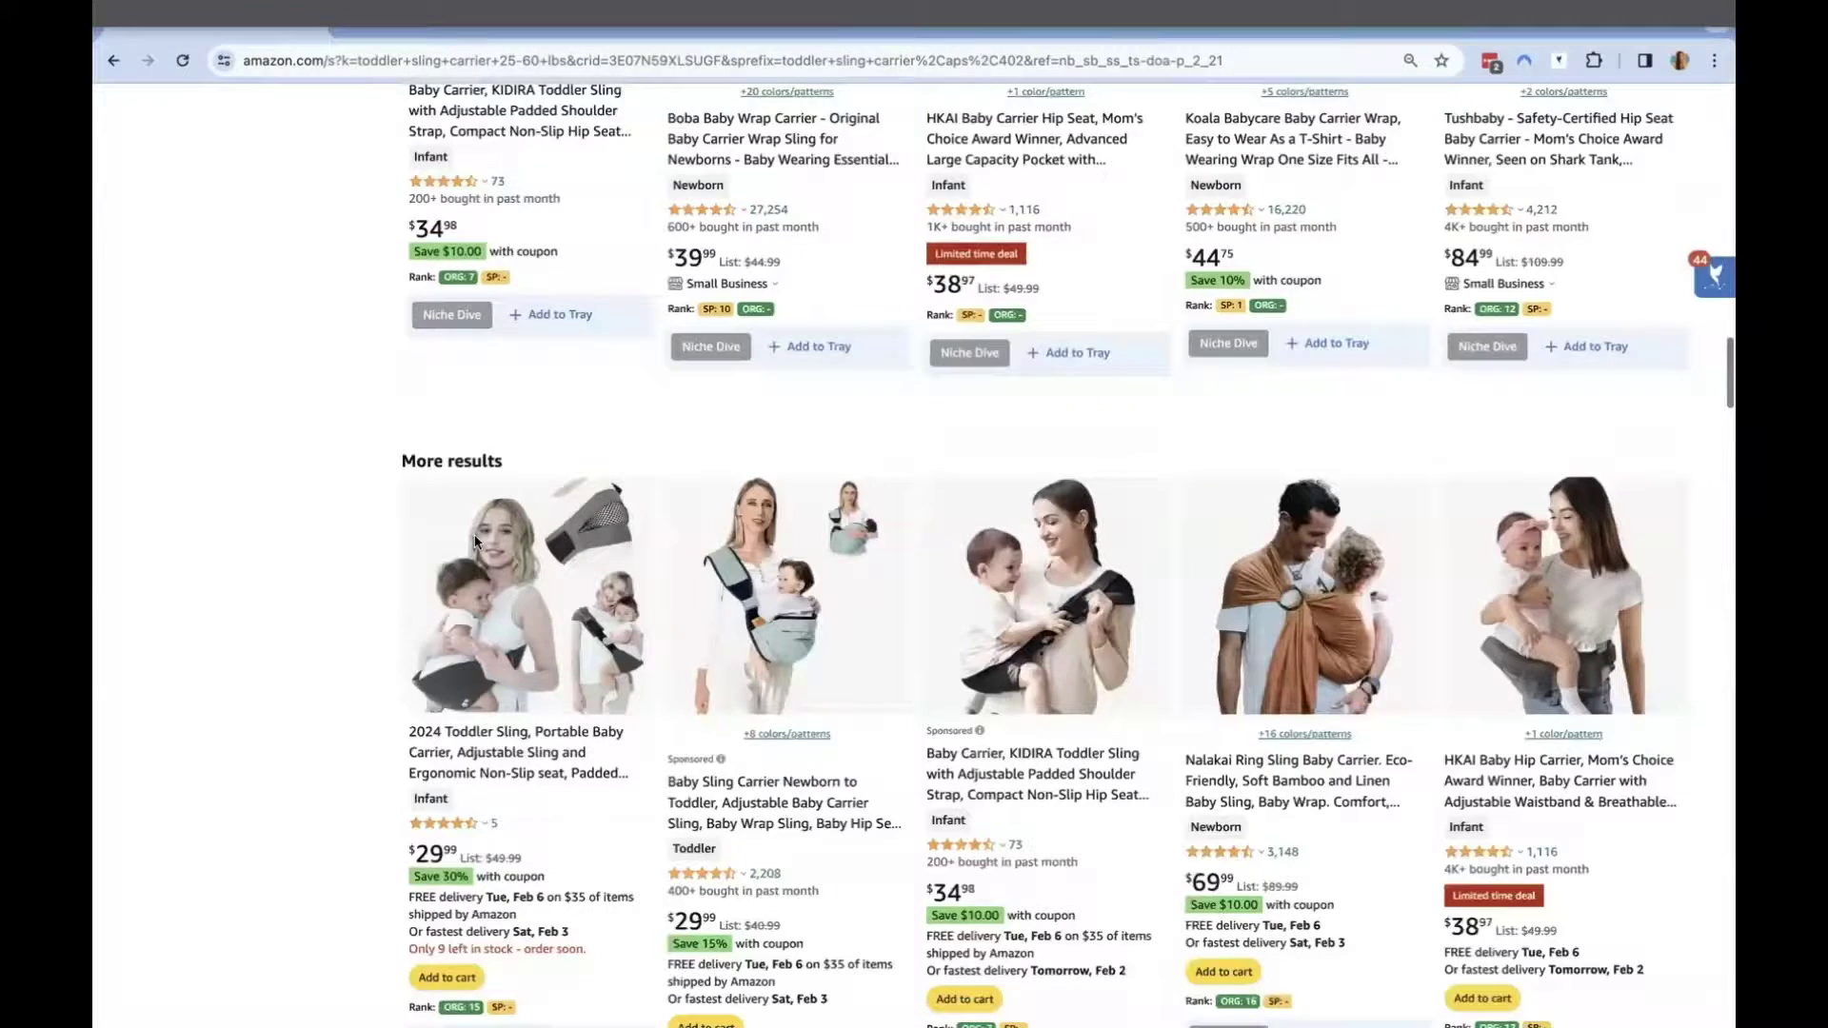
Scroll through the Amazon results for toddler sling carrier 25-60 lbs
scroll(474, 541, "down", 10)
scroll(474, 542, "up", 15)
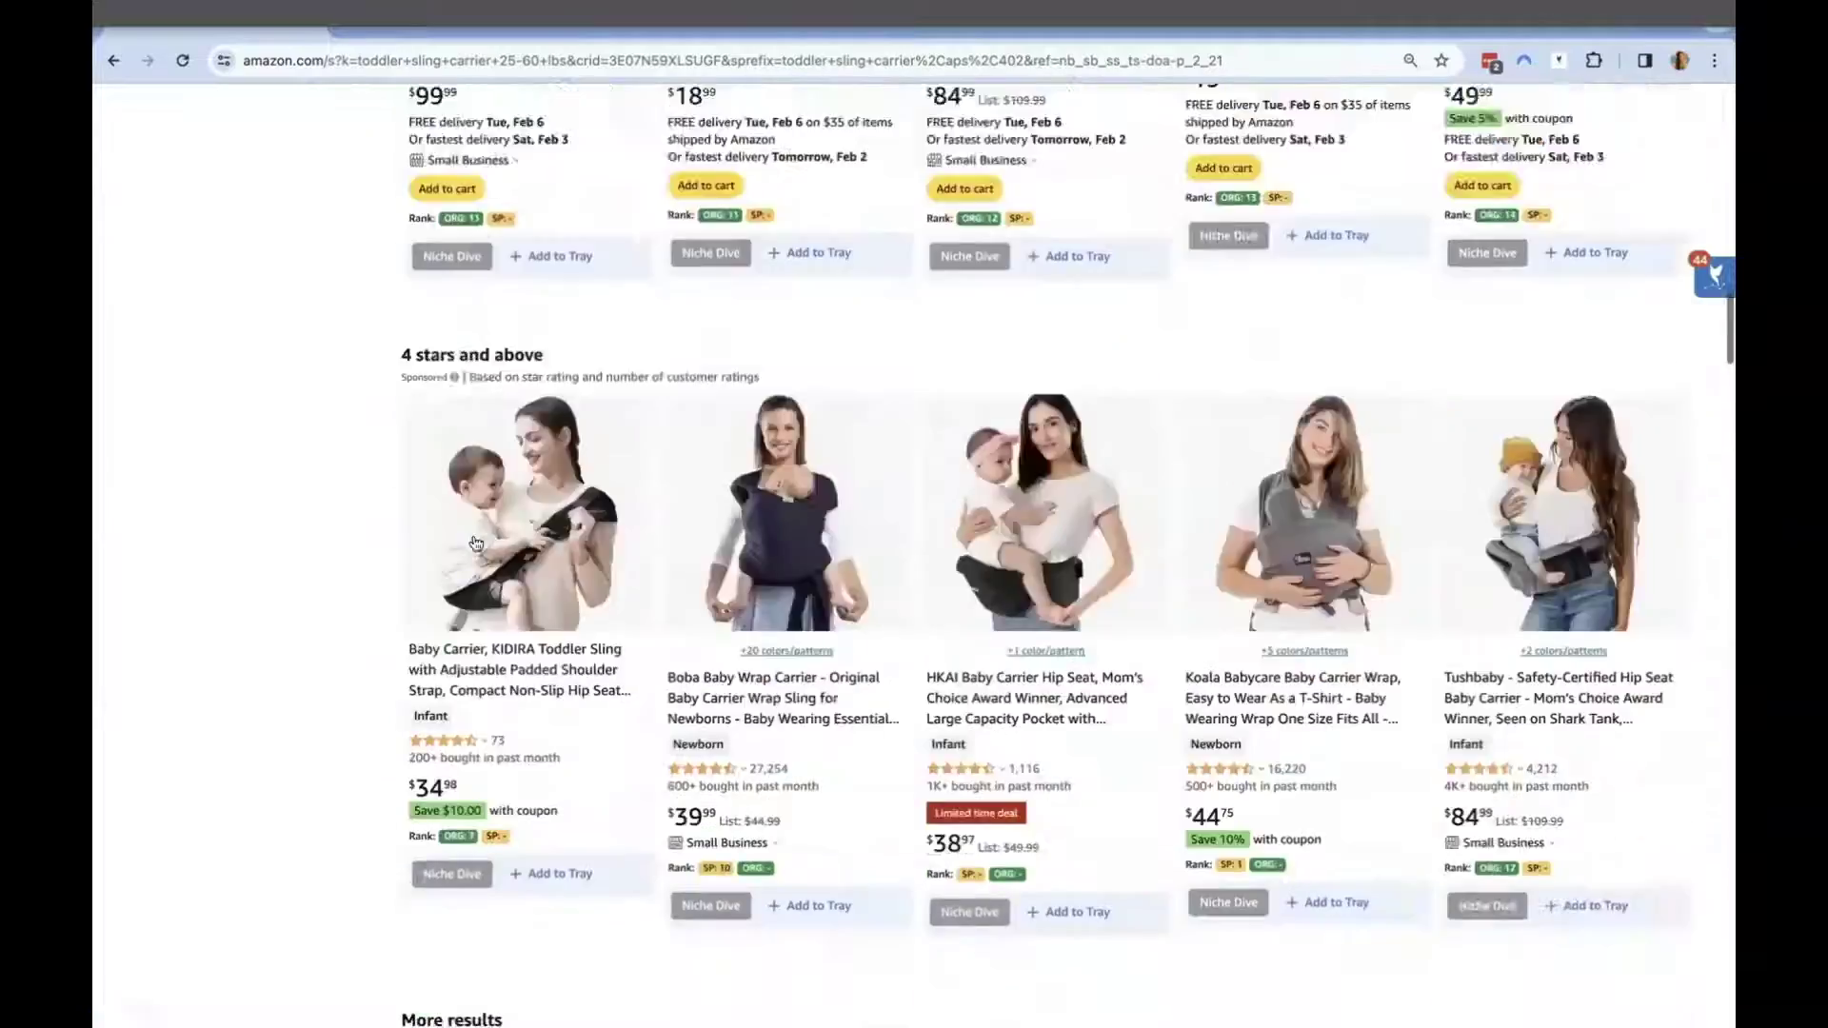
scroll(474, 541, "down", 9)
scroll(1047, 428, "up", 2)
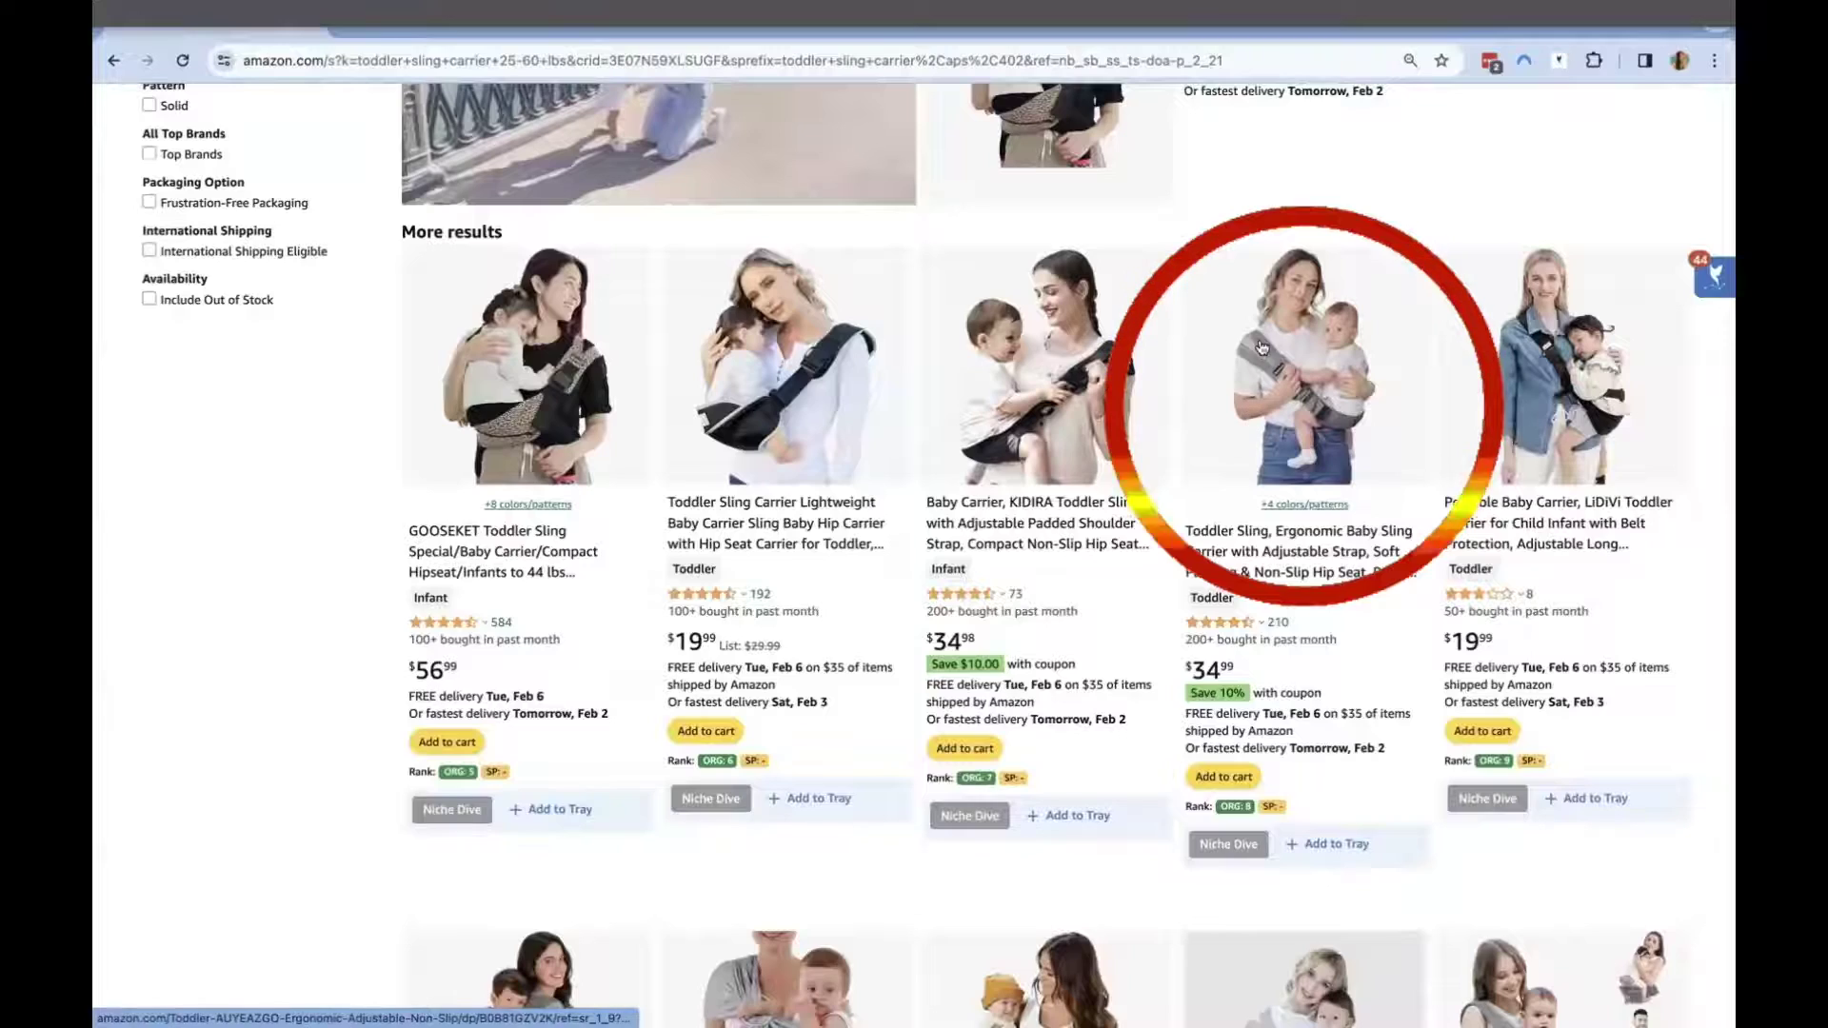
scroll(1273, 408, "up", 2)
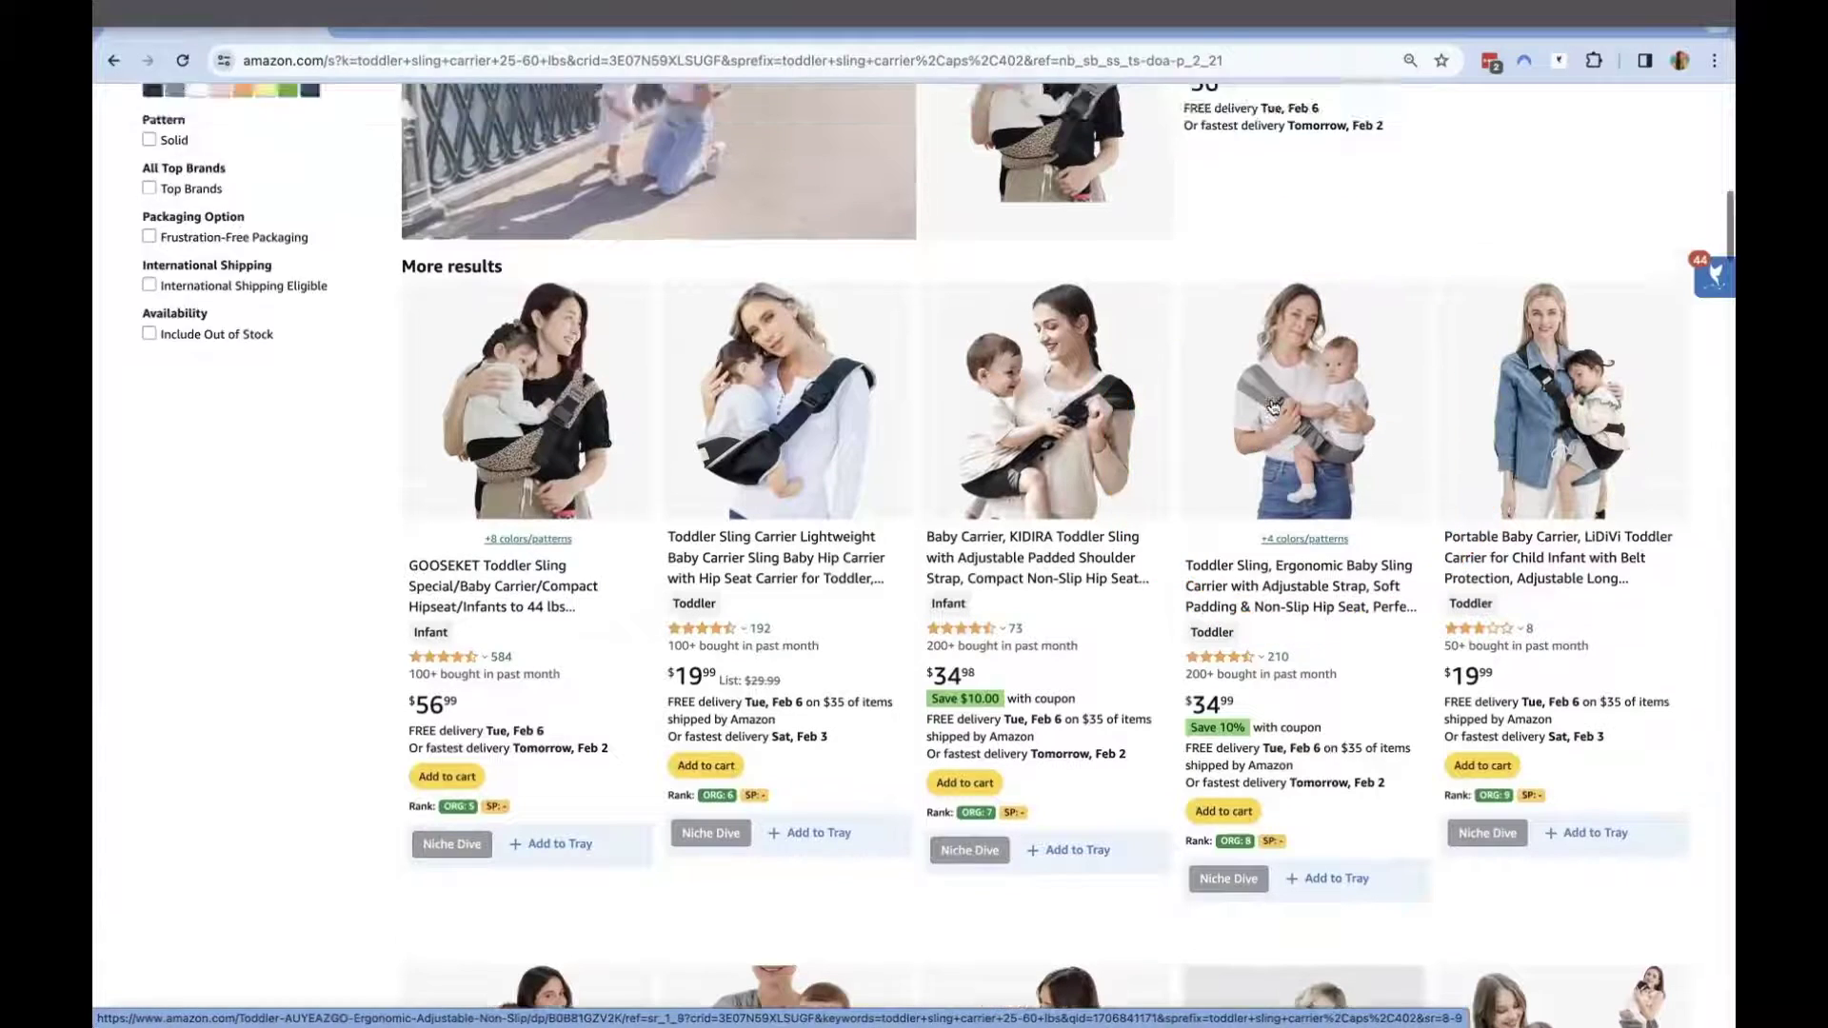
scroll(1273, 408, "up", 10)
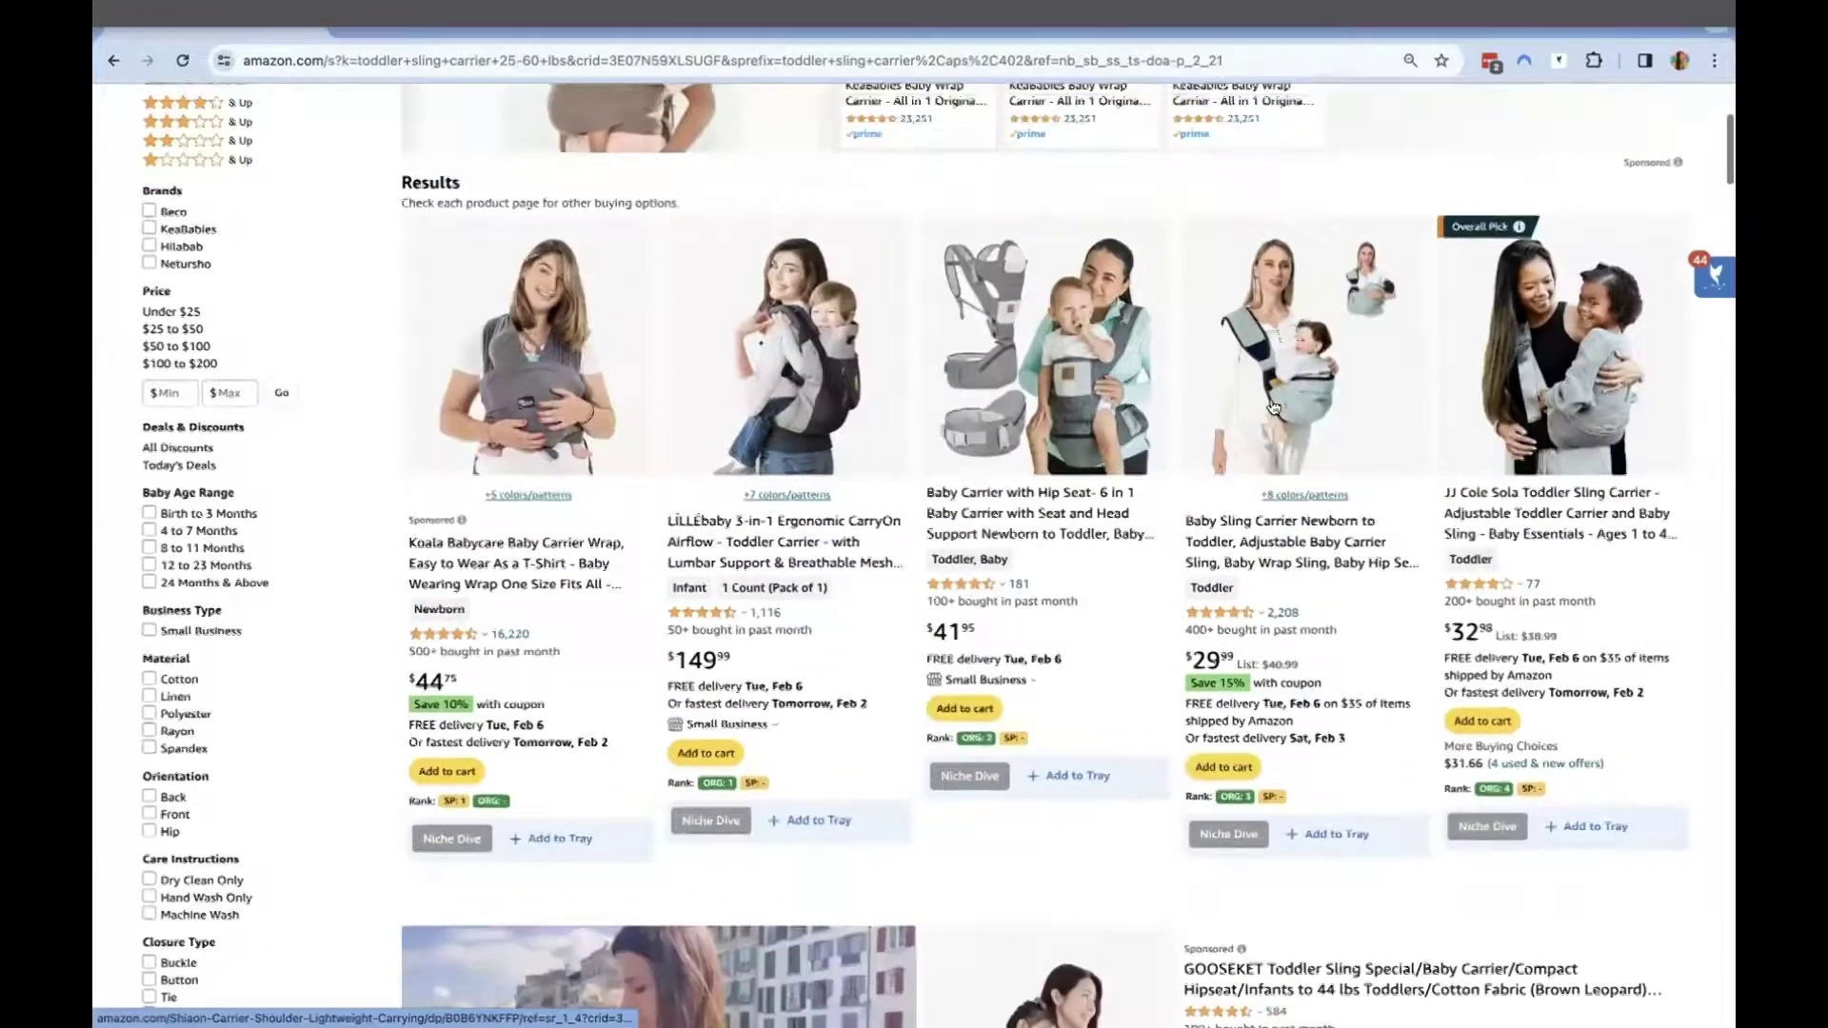
scroll(1491, 486, "up", 4)
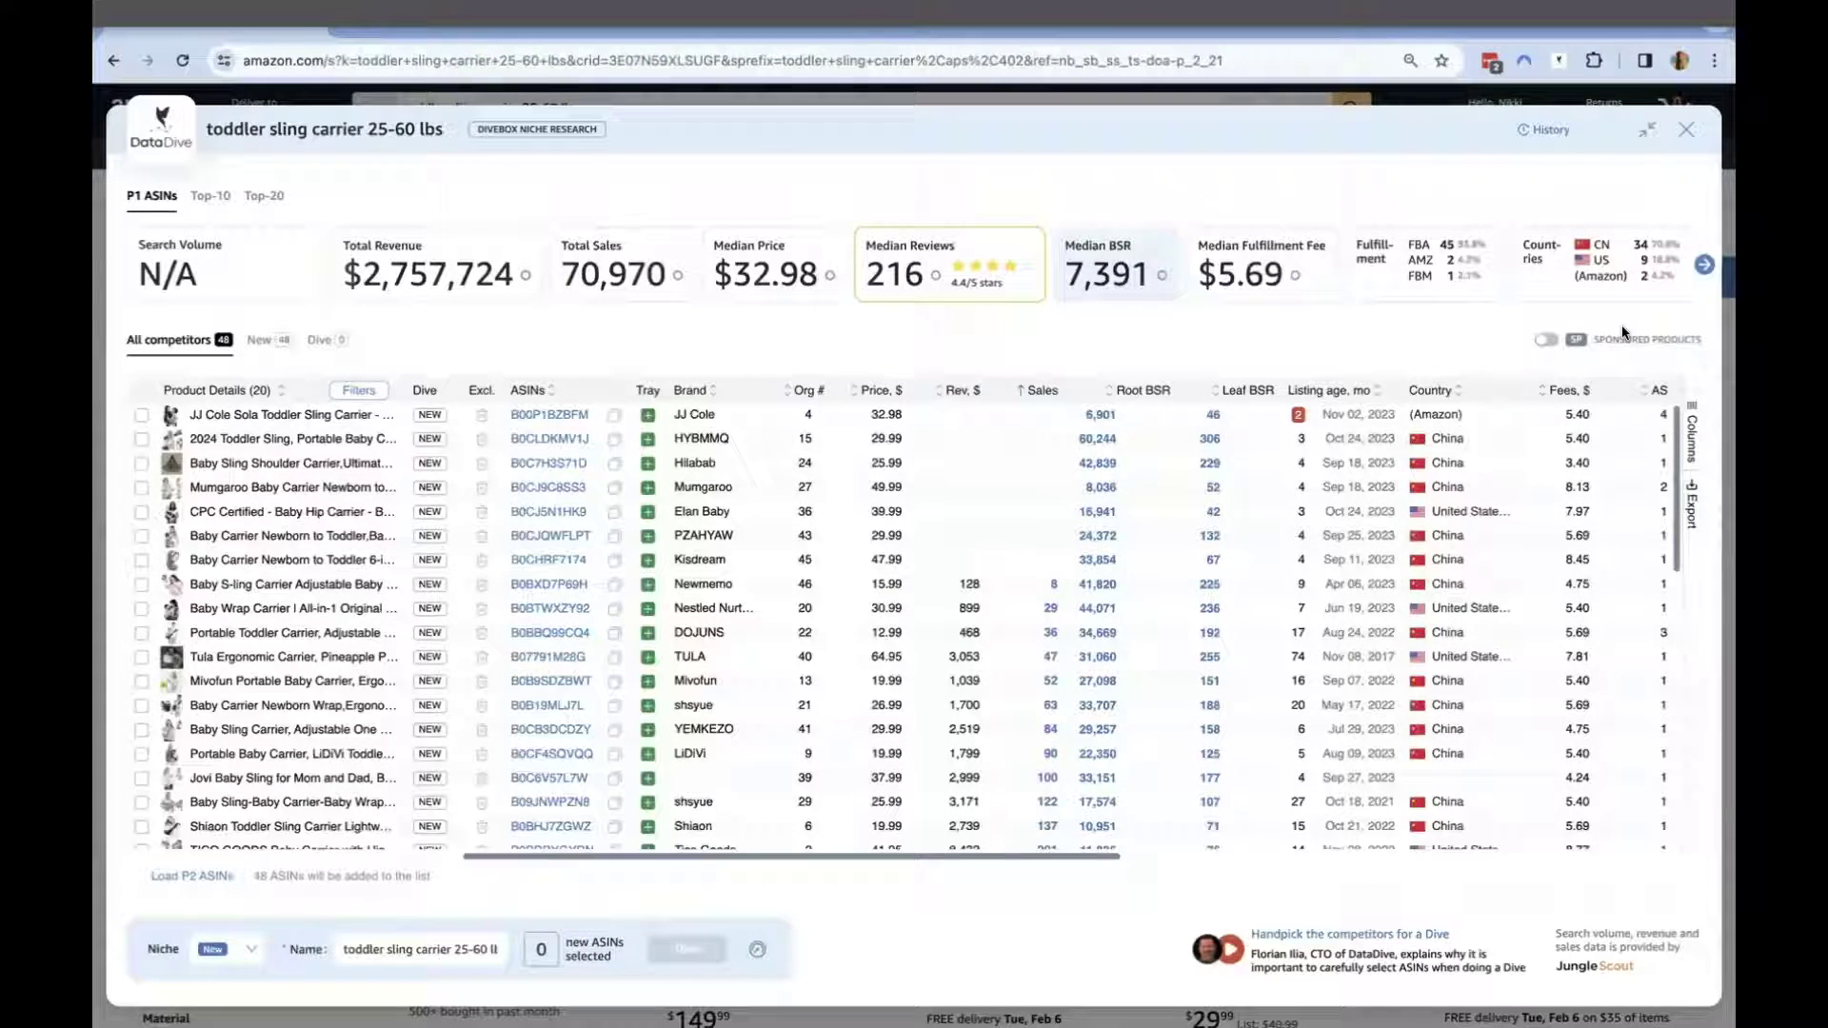
mouse_move(391, 236)
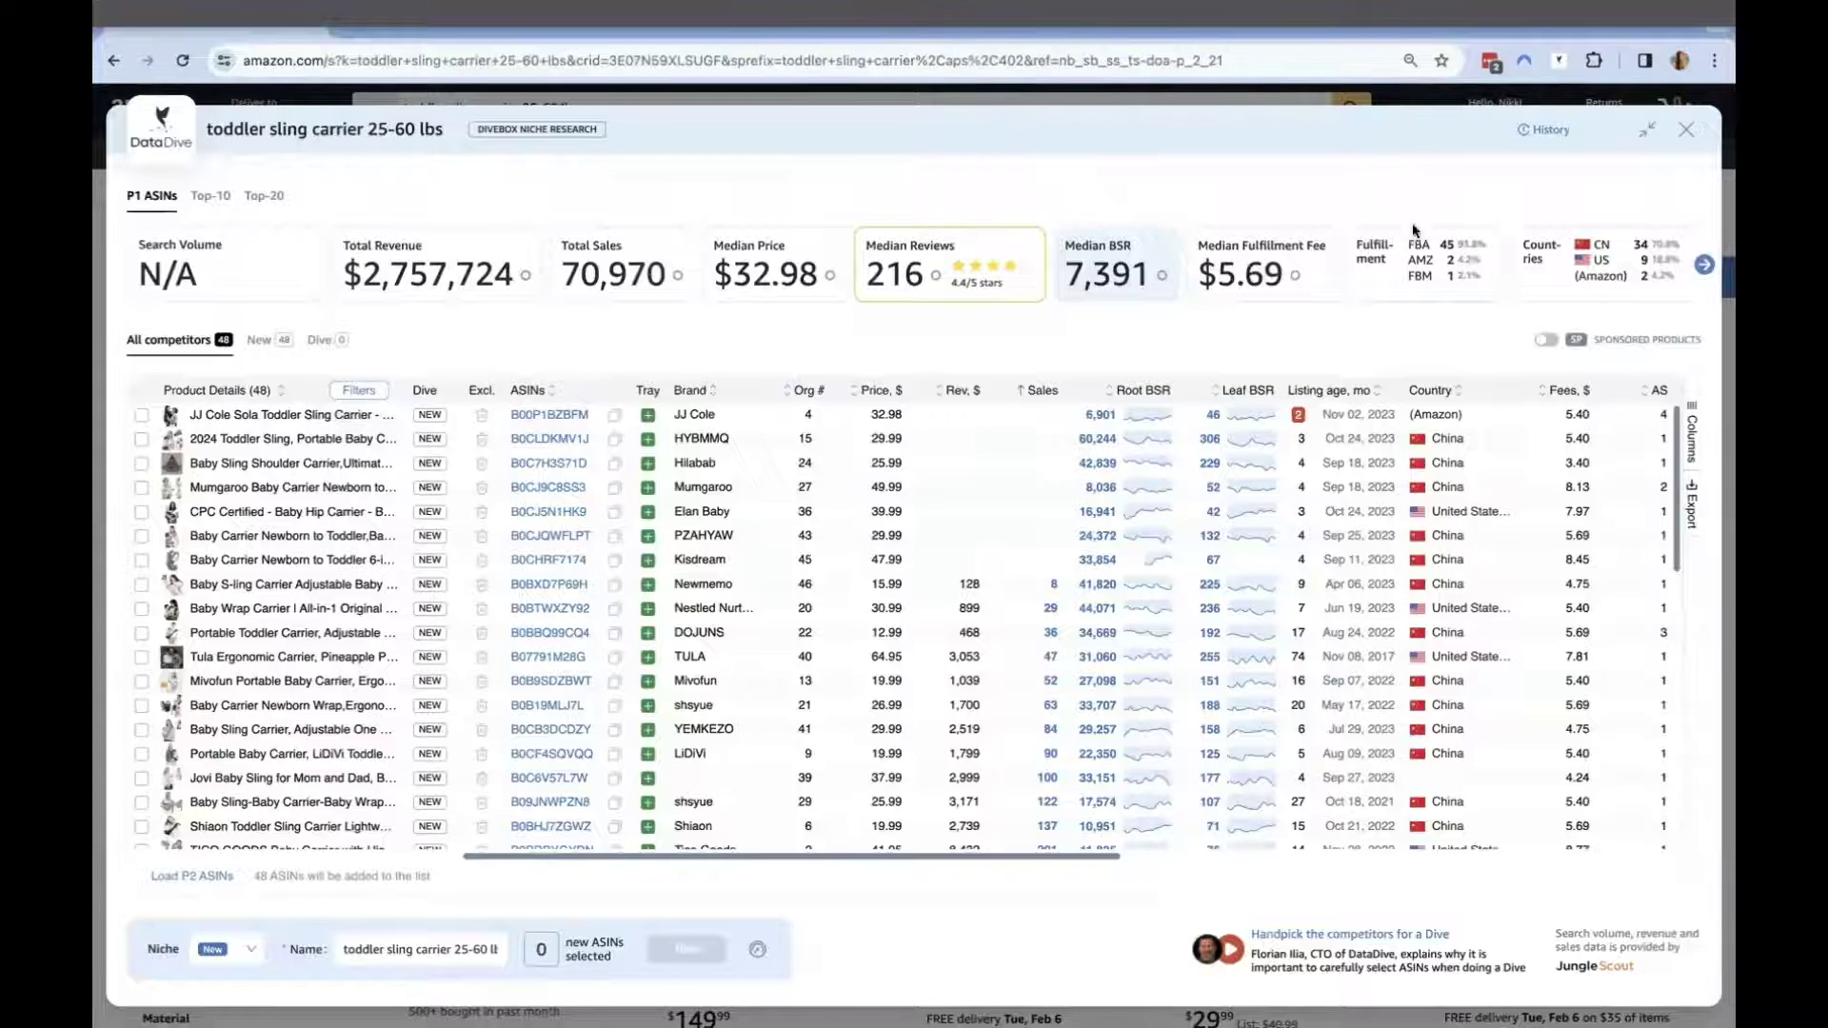
scroll(1414, 250, "right", 1)
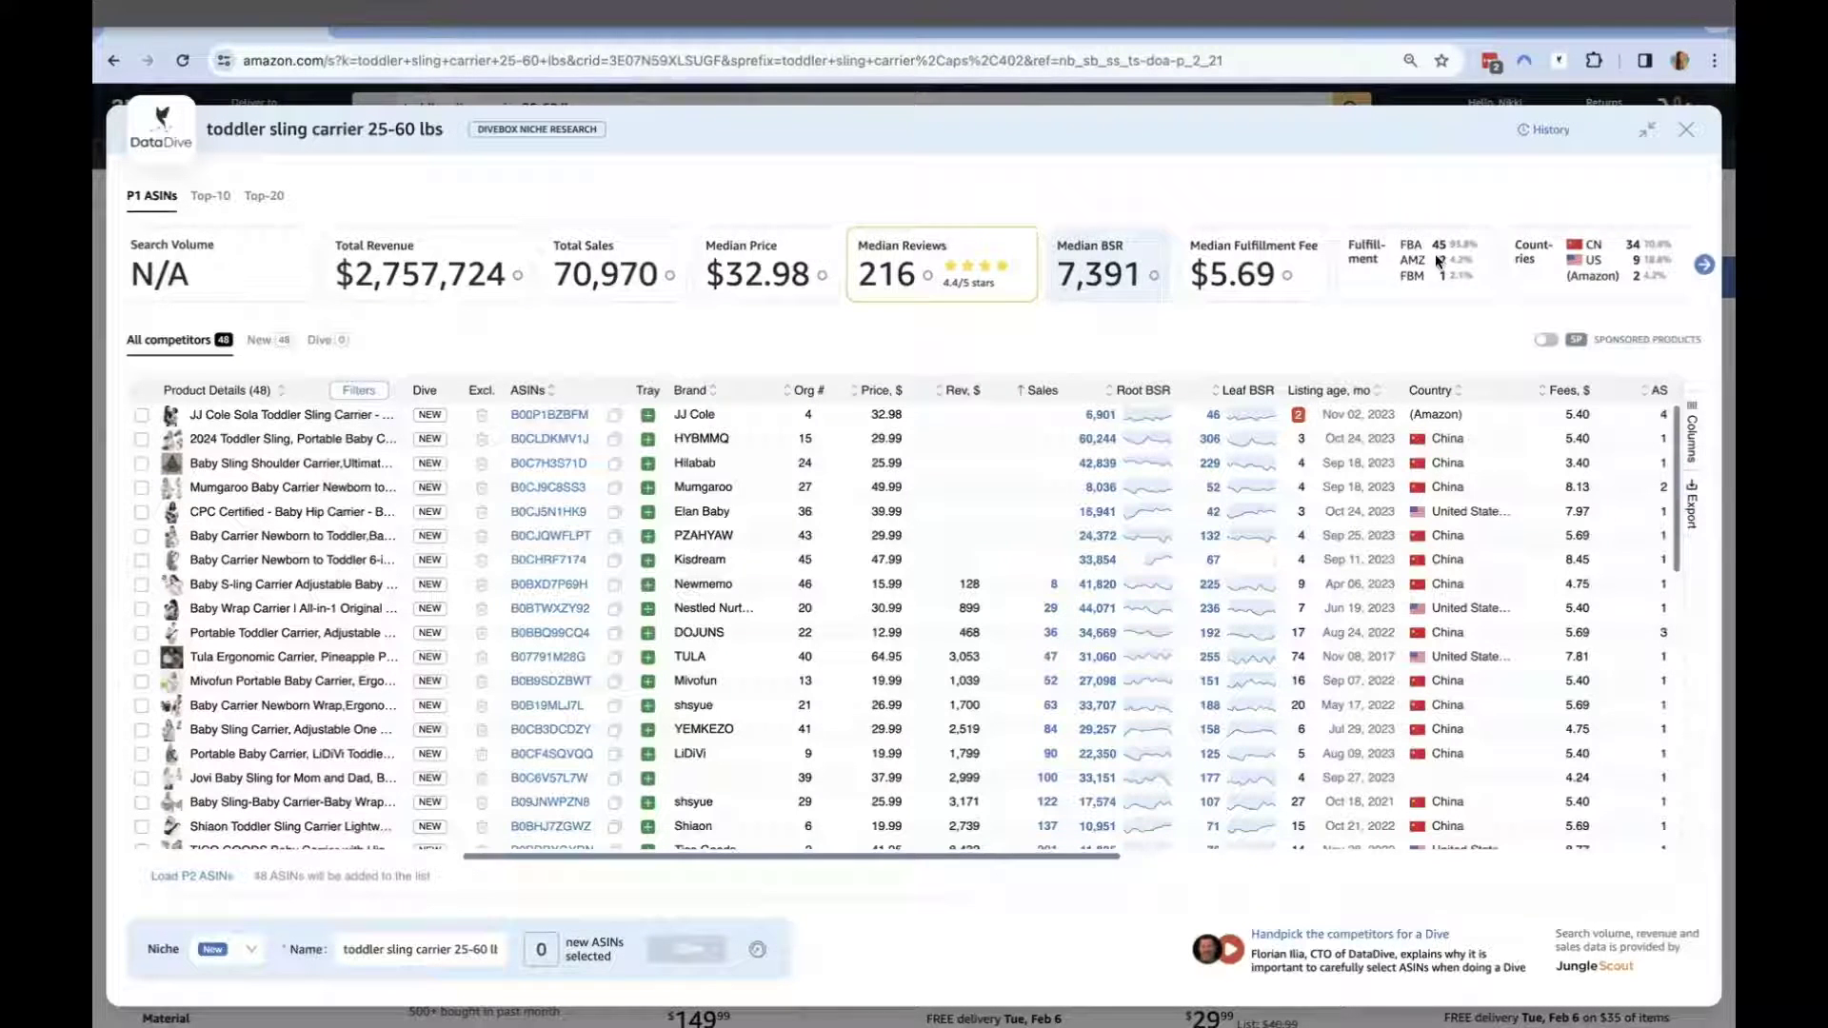
scroll(1439, 263, "right", 3)
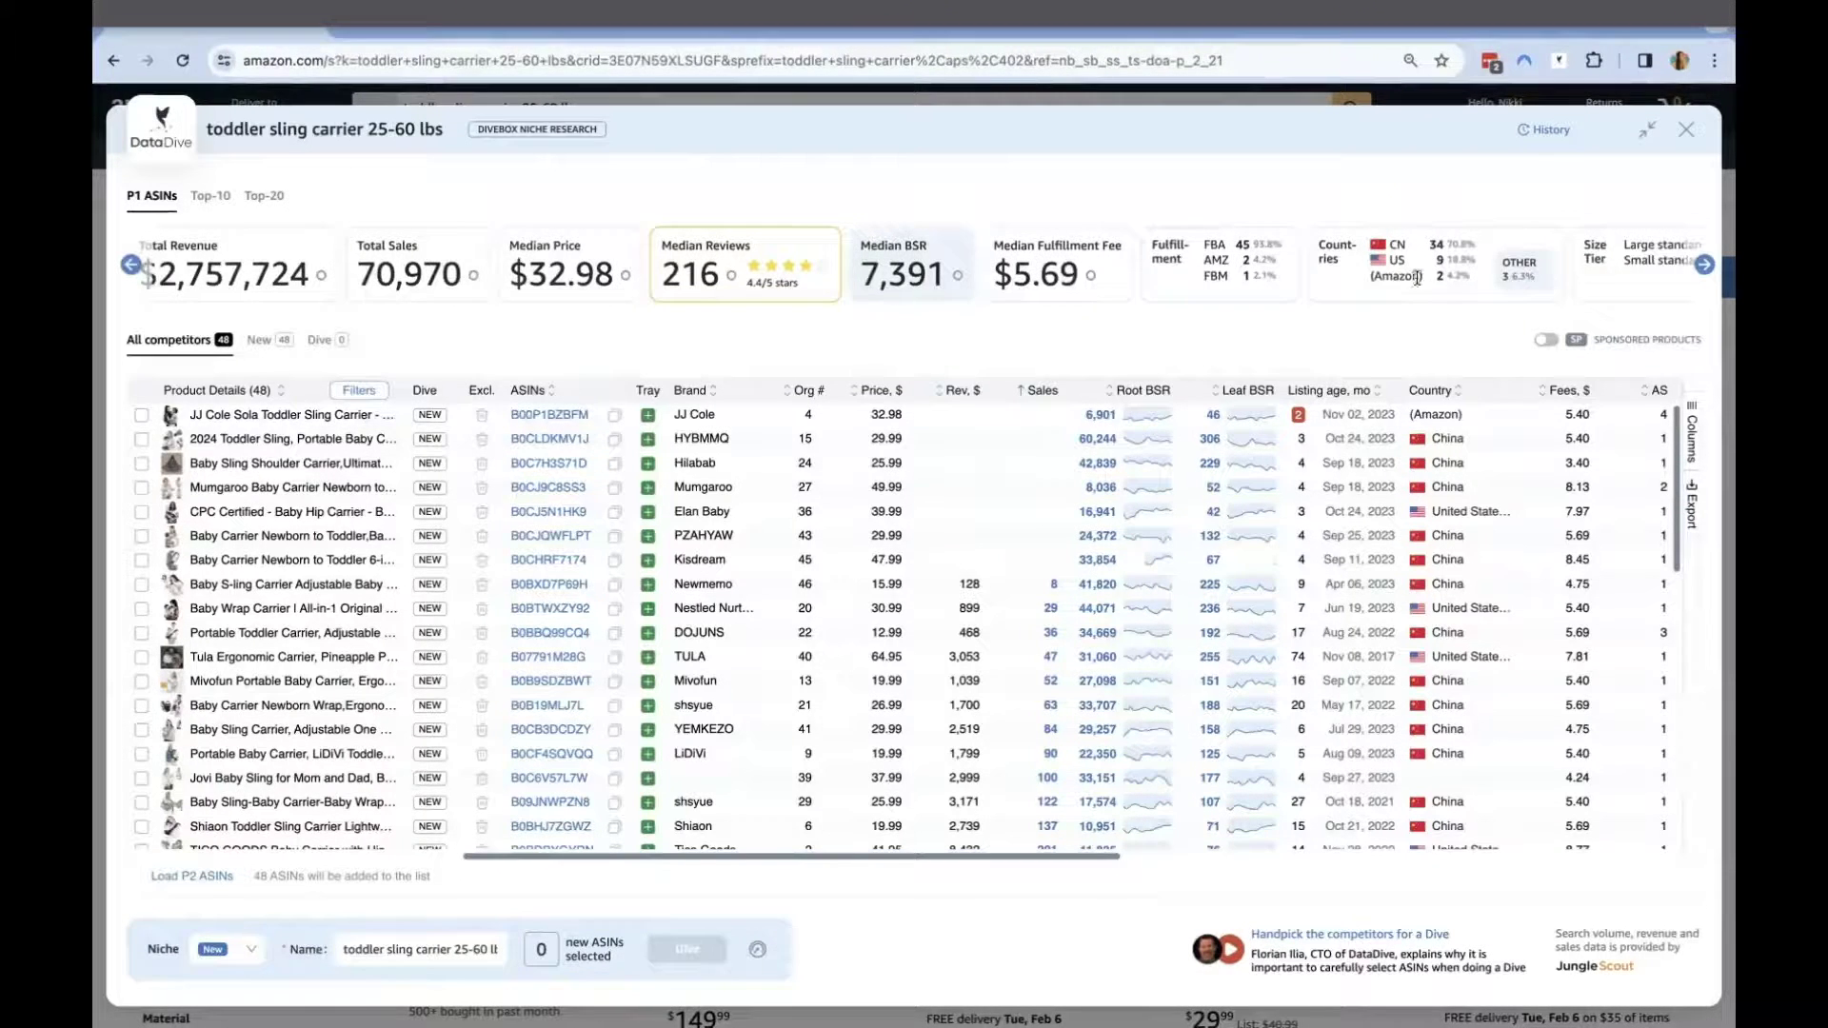
scroll(1409, 281, "left", 3)
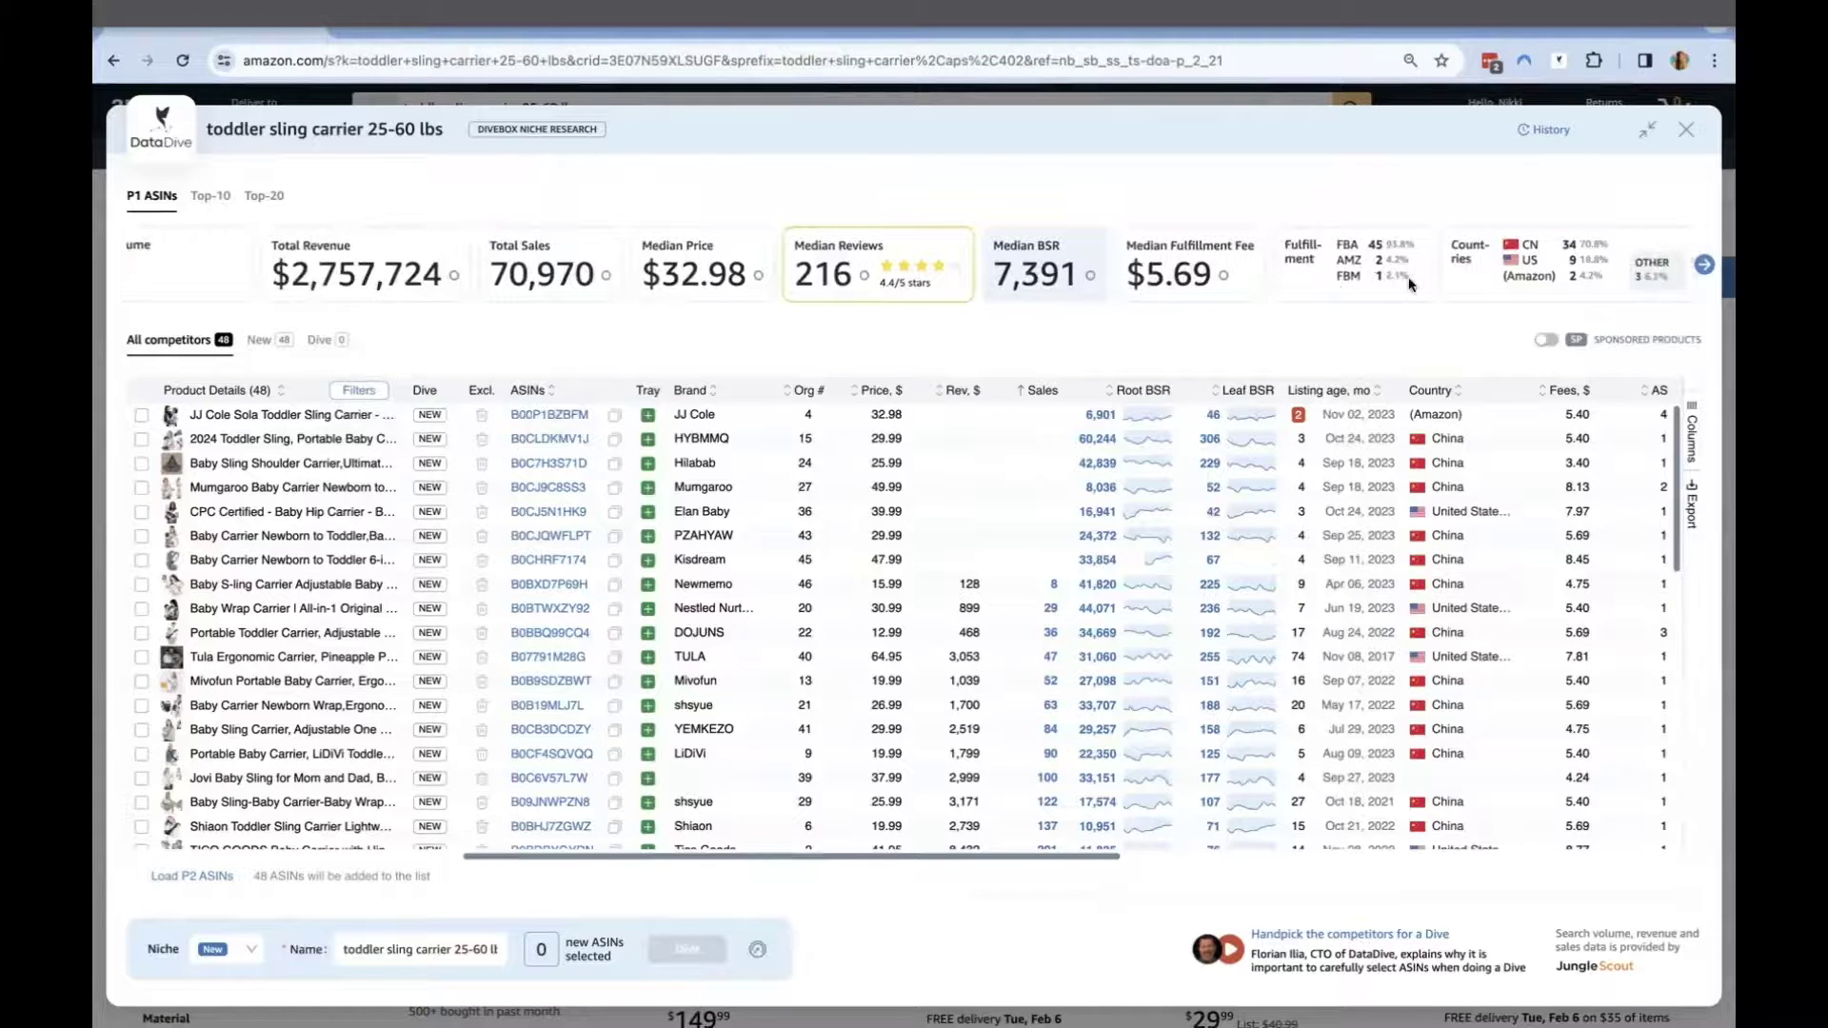
scroll(1410, 283, "right", 3)
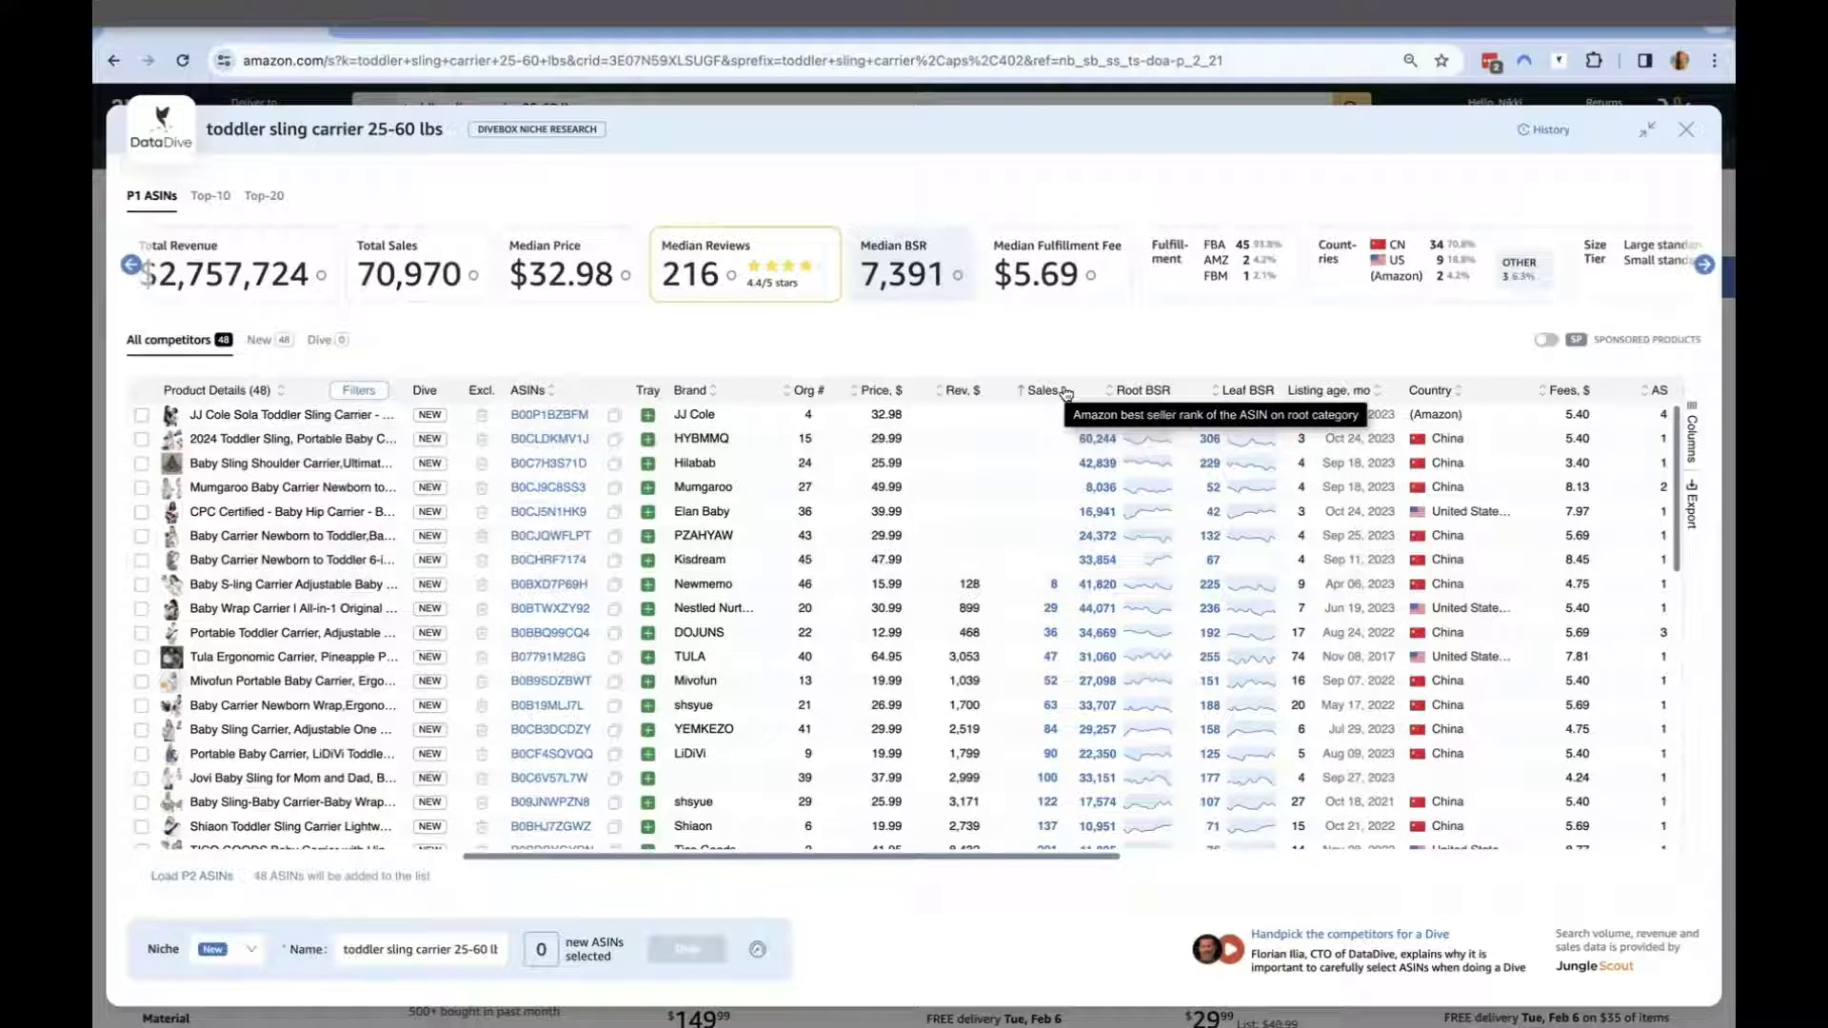
Select the JJ Cole, 2024 Toddler Sling, Baby Wrap, Portable Toddler and Mivofun carriers
left_click(141, 414)
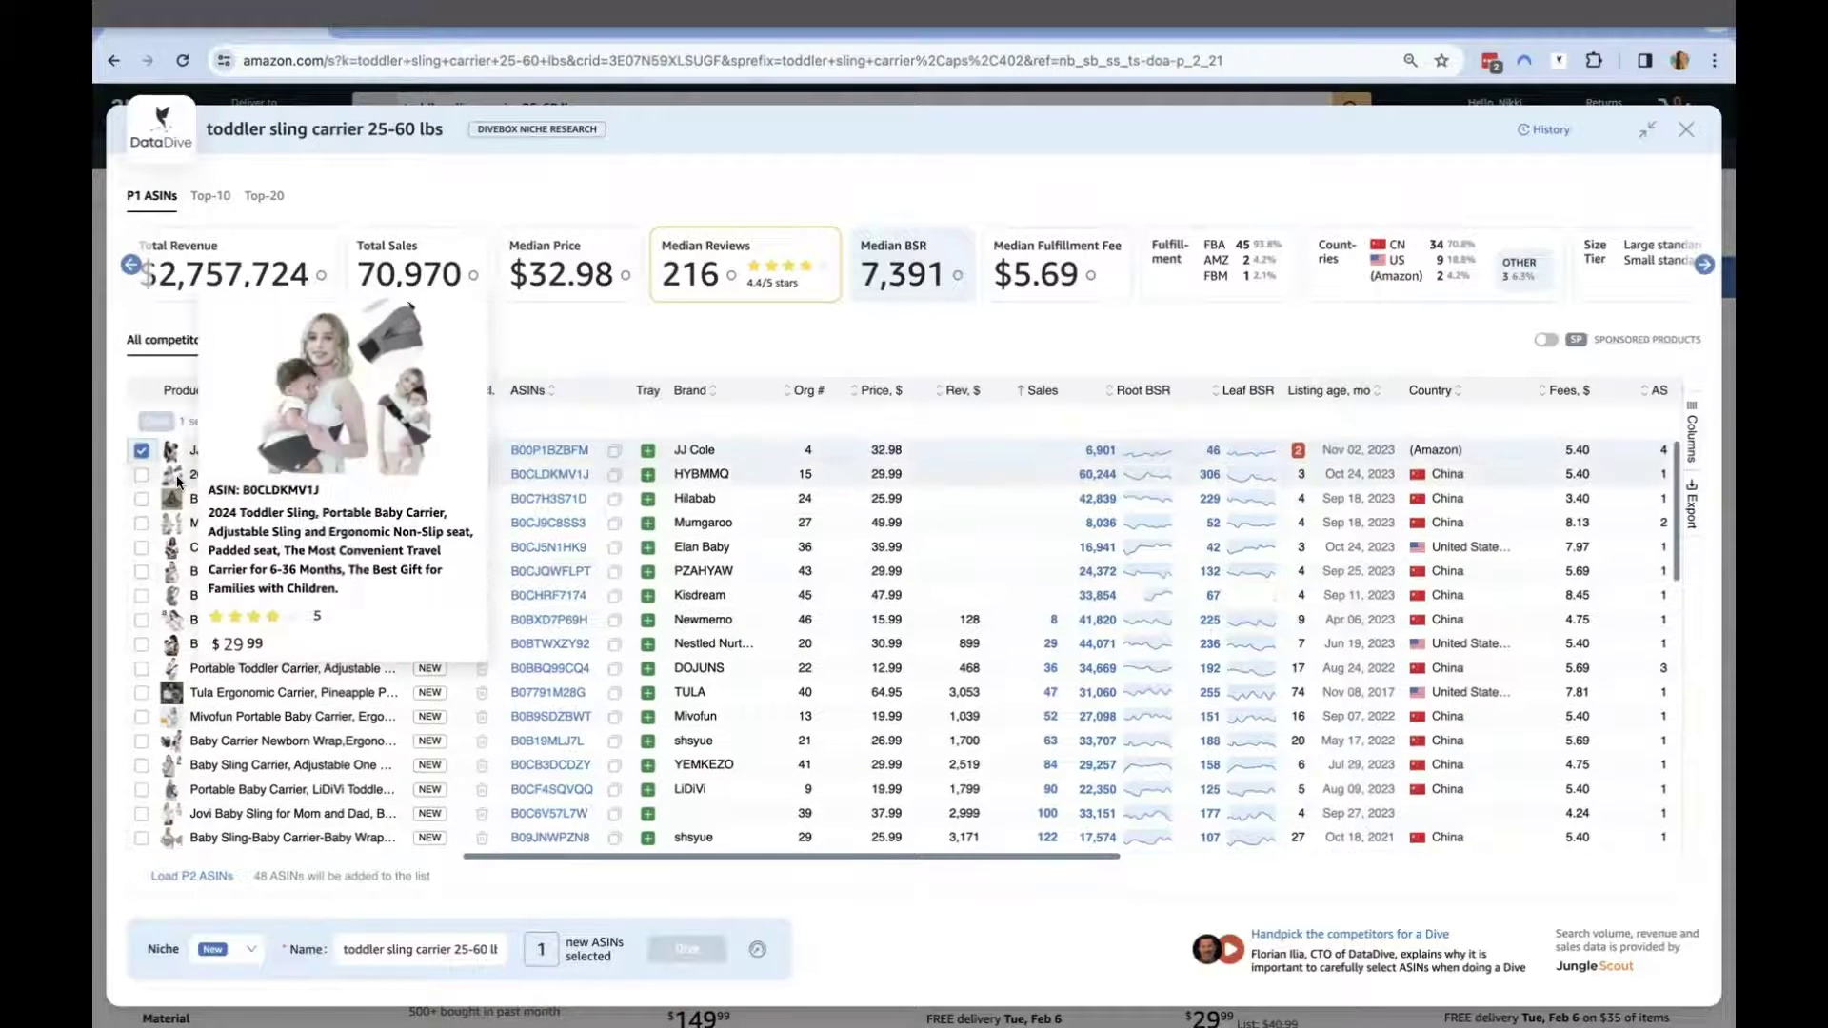
left_click(141, 474)
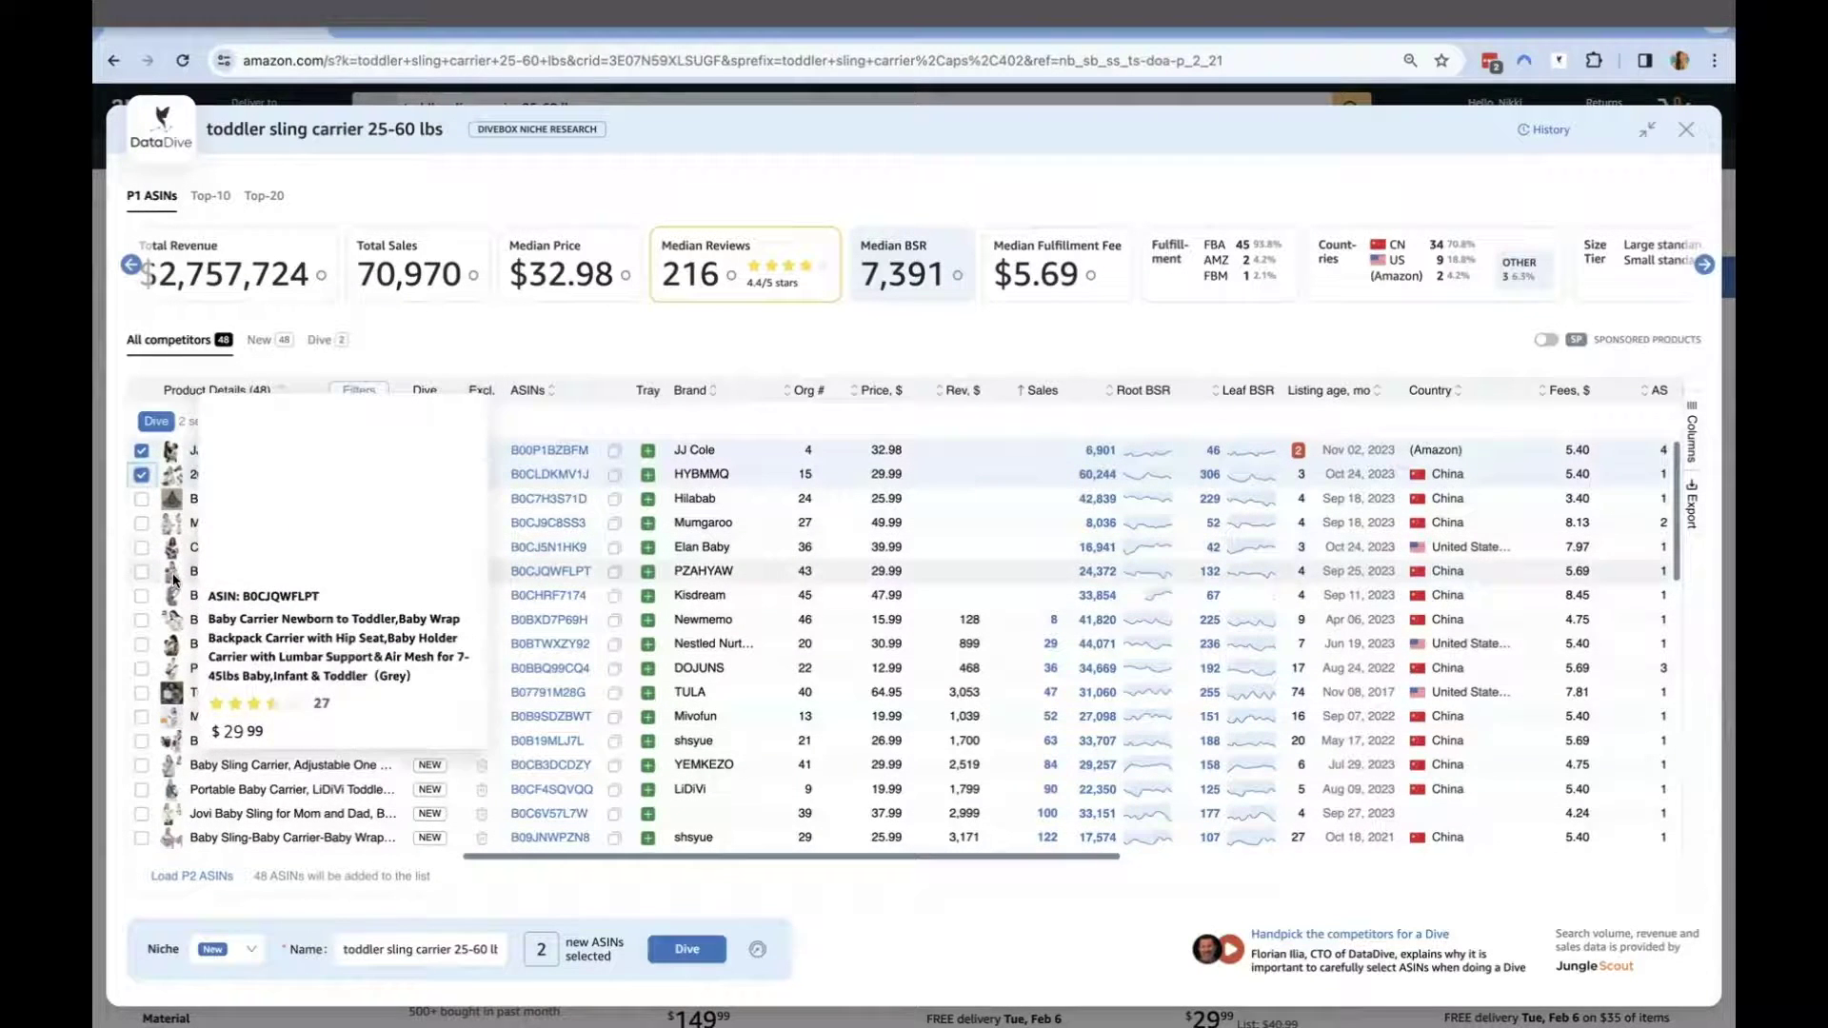
mouse_move(172, 649)
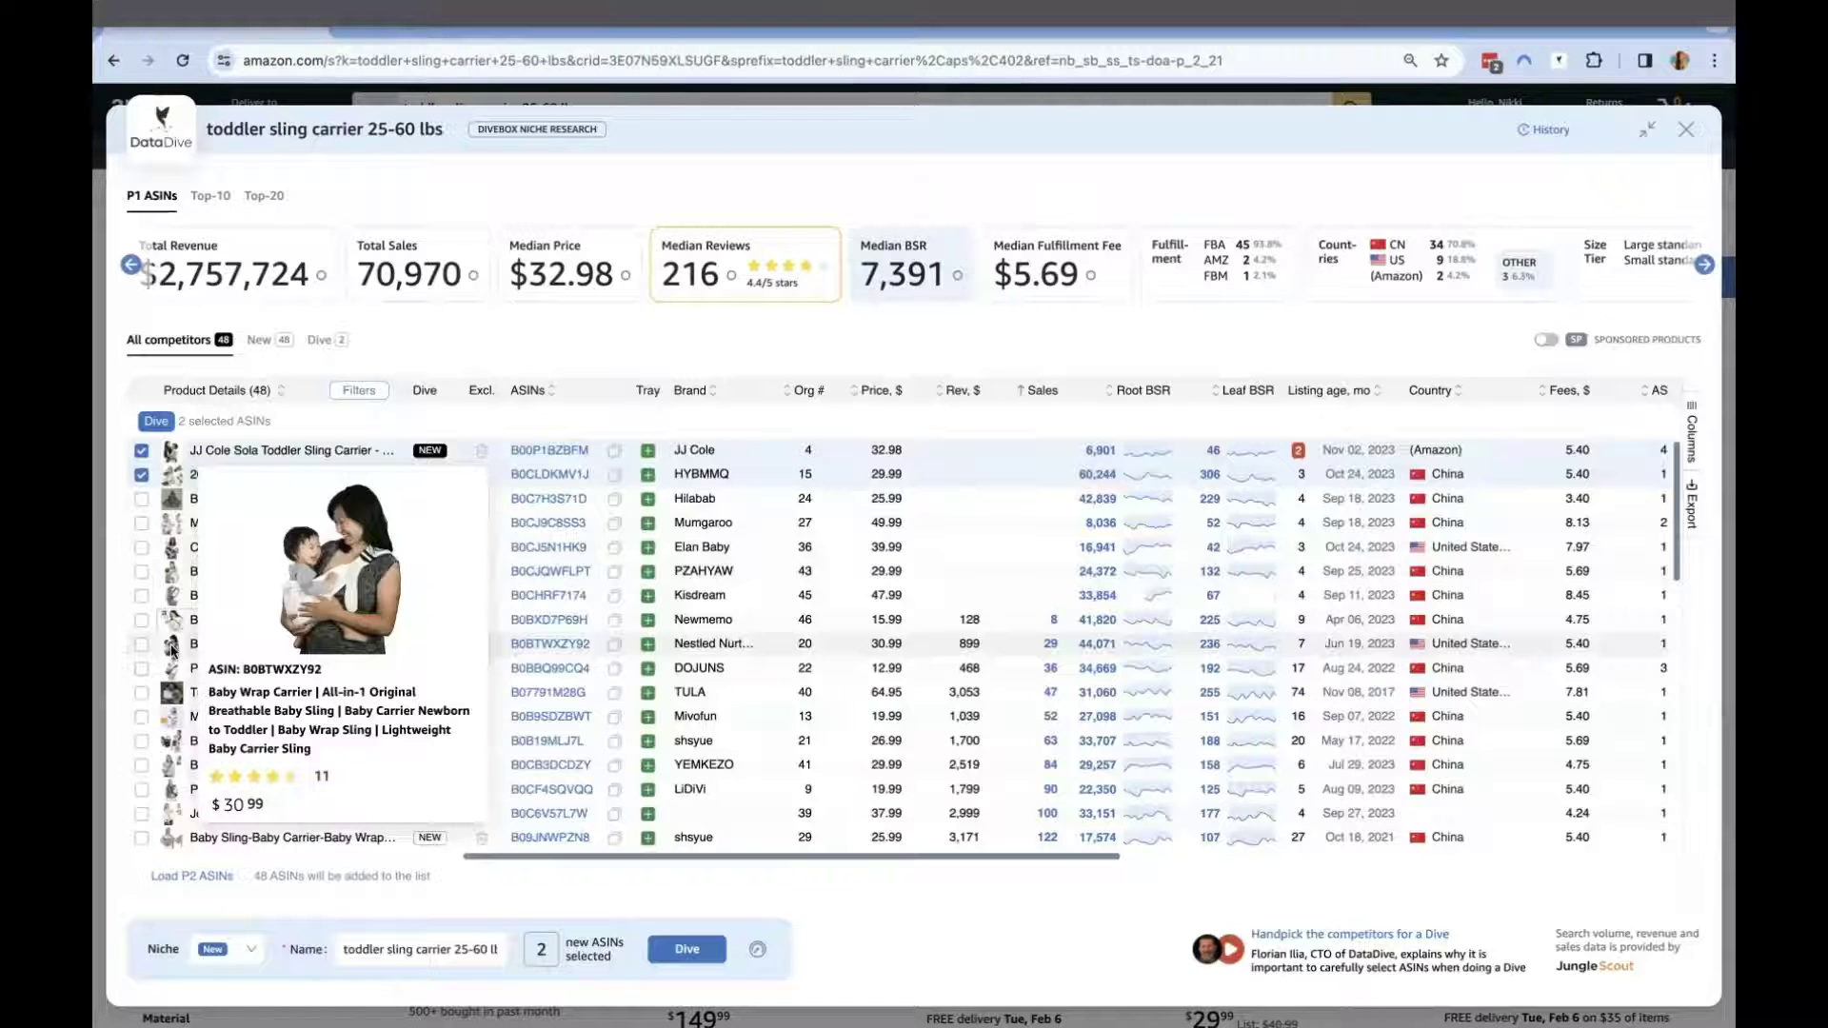
left_click(141, 646)
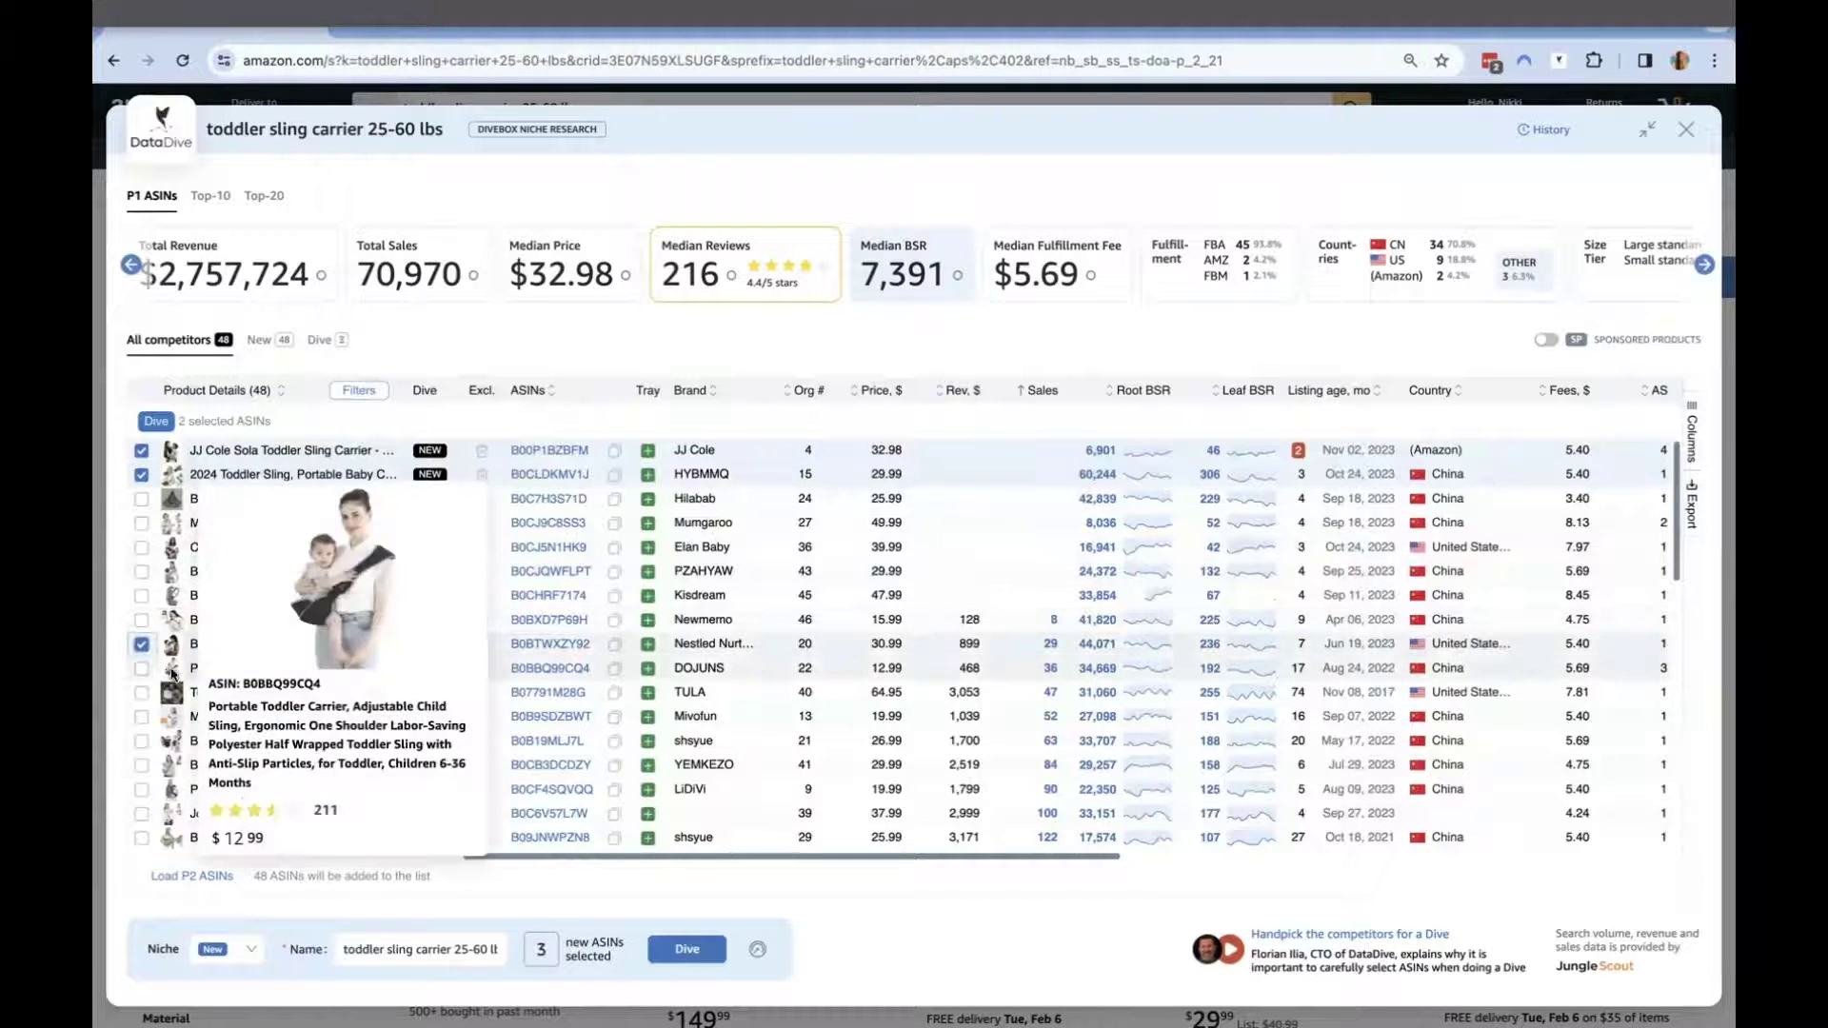
left_click(141, 668)
left_click(141, 718)
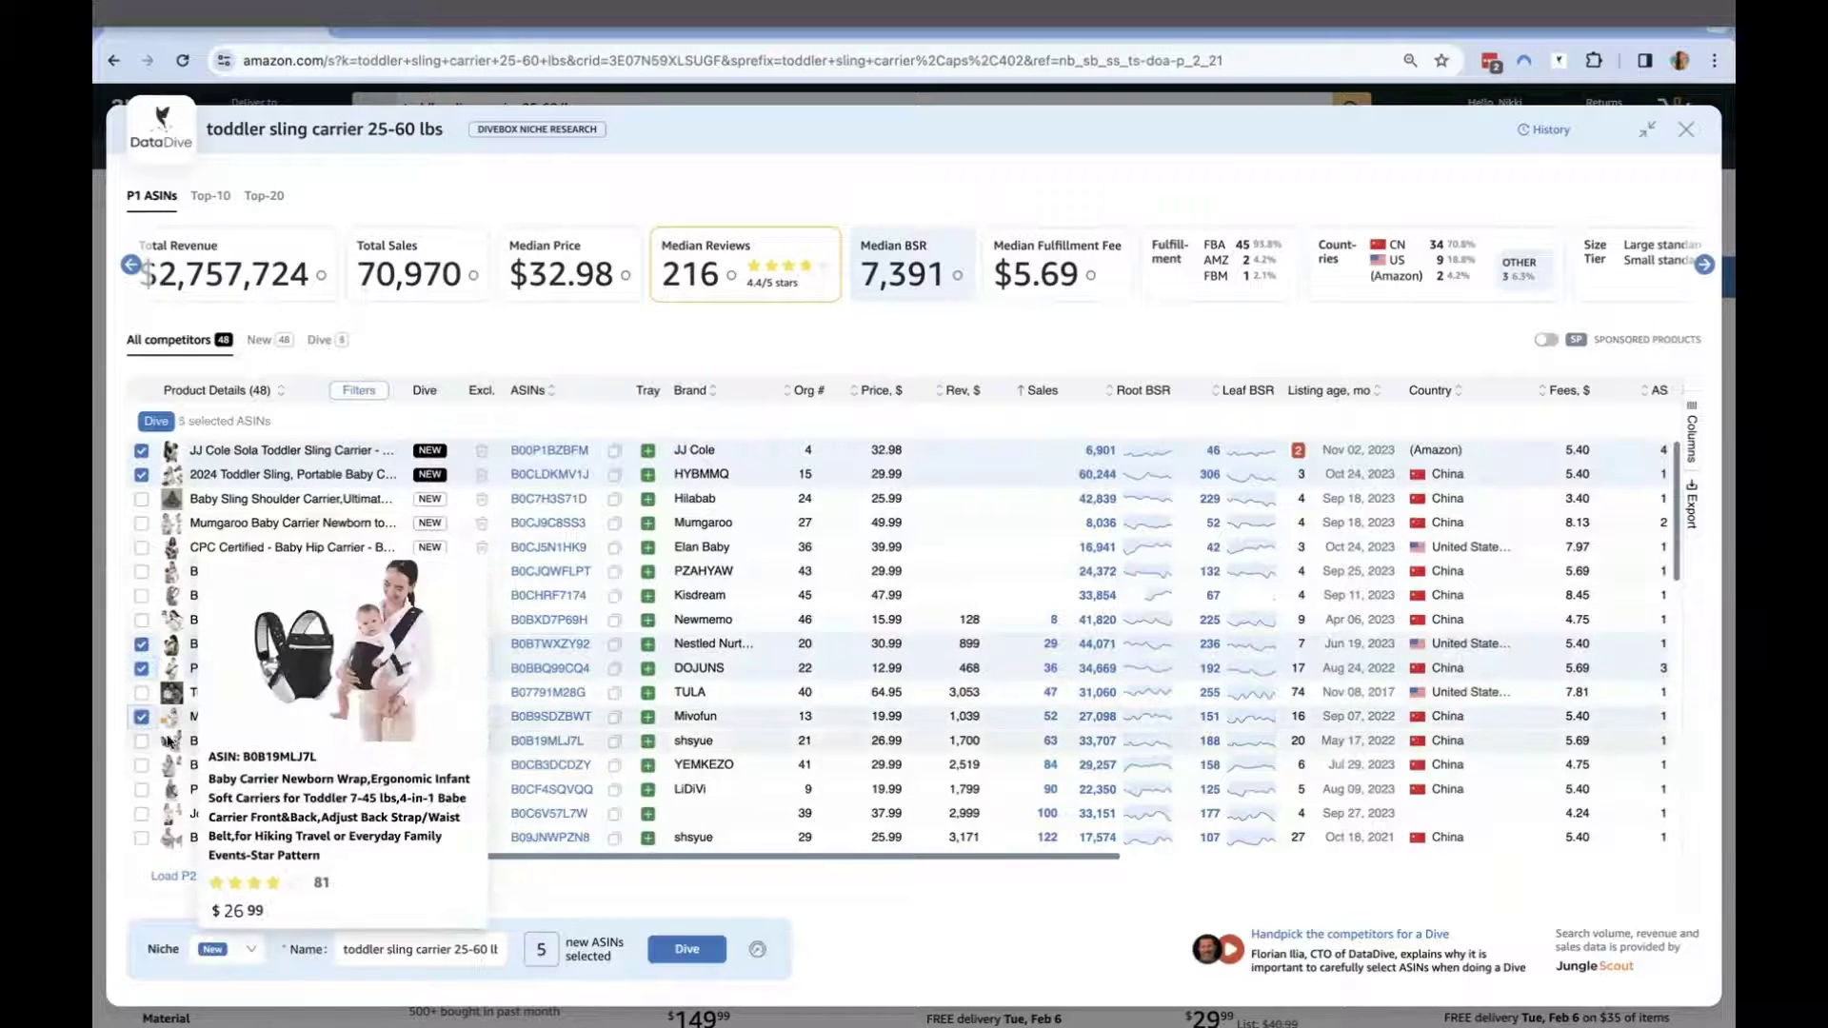
Add the KIDIRA, Shiaon and AUYEAZGO toddler slings to the selection
mouse_move(169, 827)
scroll(169, 826, "down", 2)
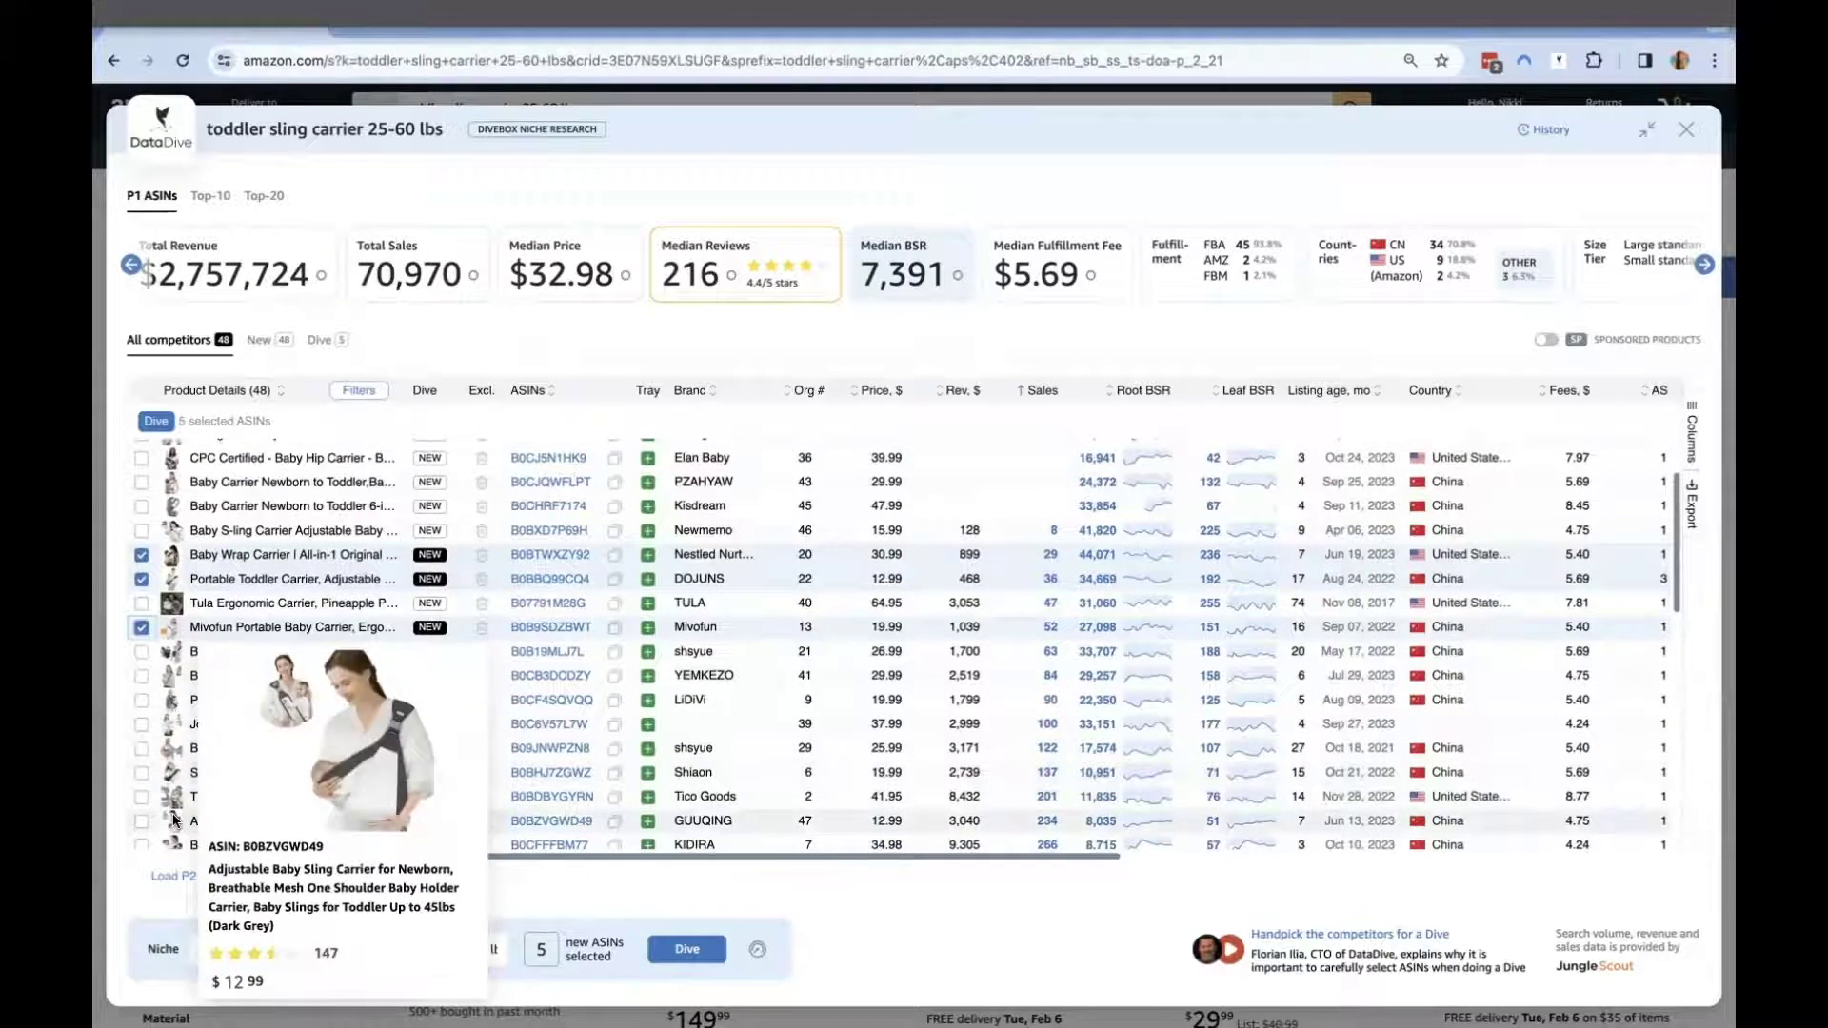
scroll(175, 816, "down", 2)
left_click(140, 821)
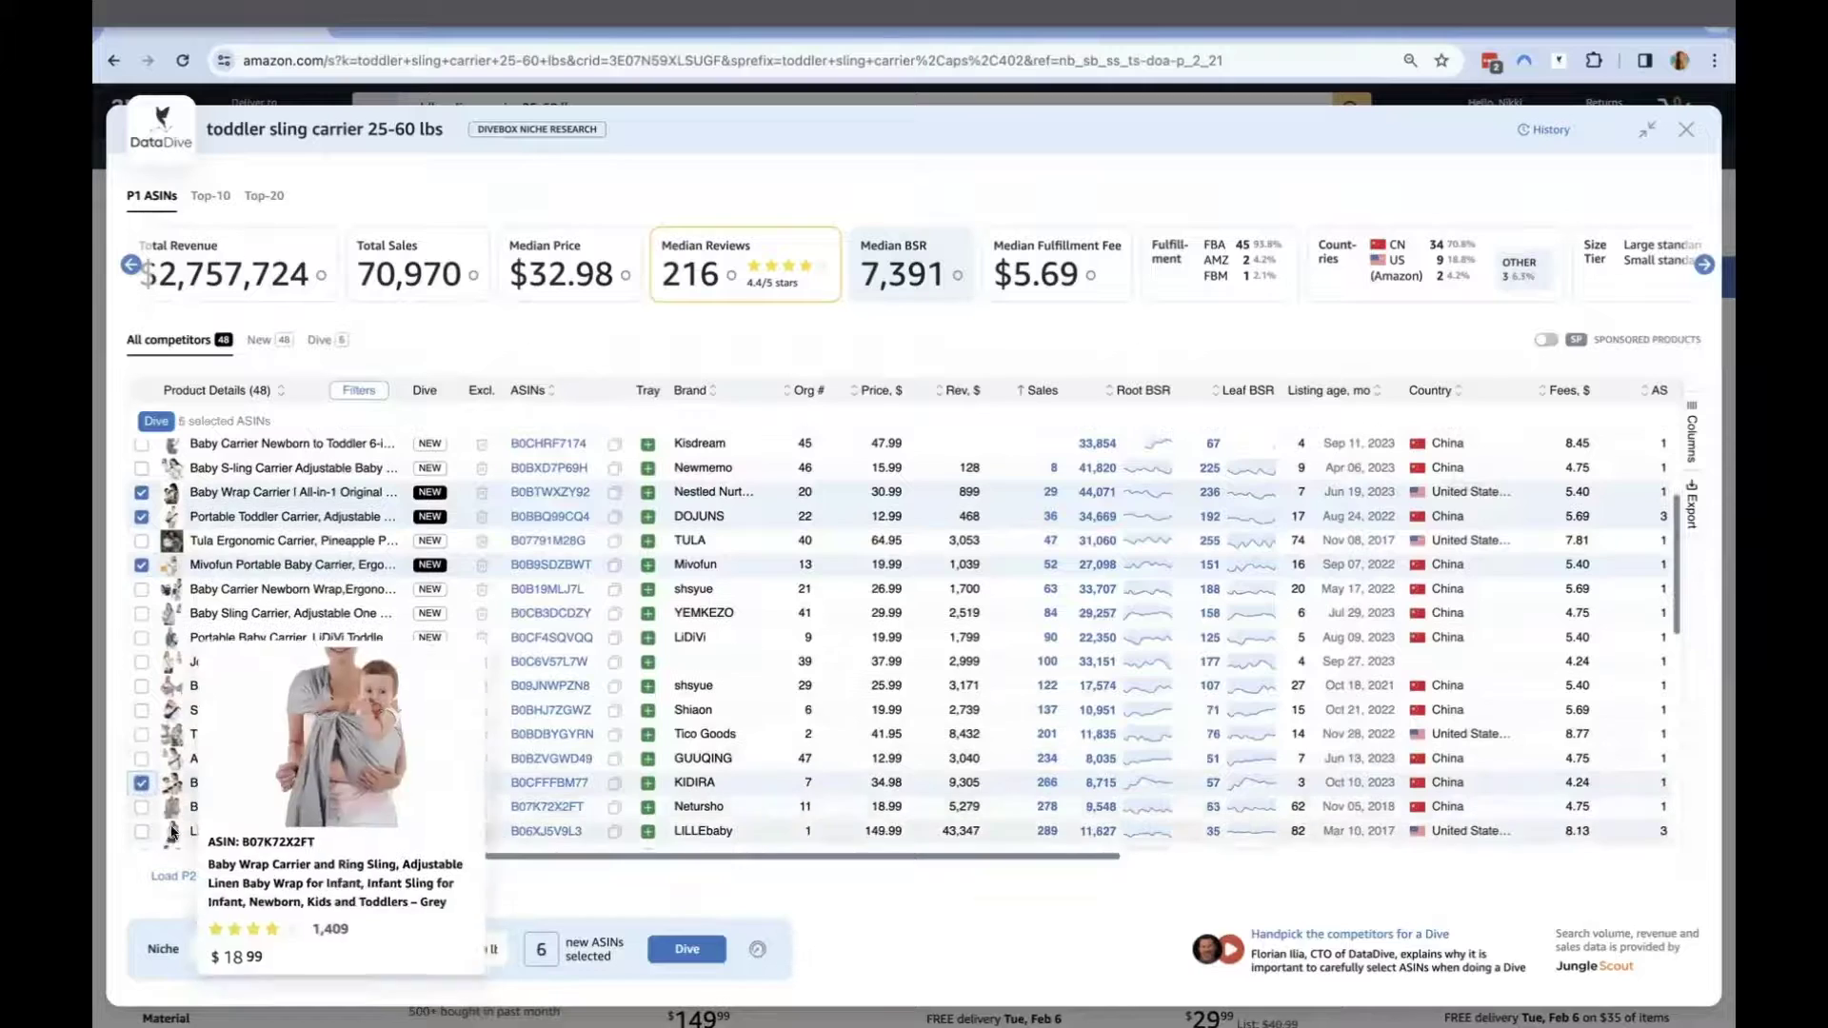
left_click(141, 709)
scroll(226, 686, "down", 2)
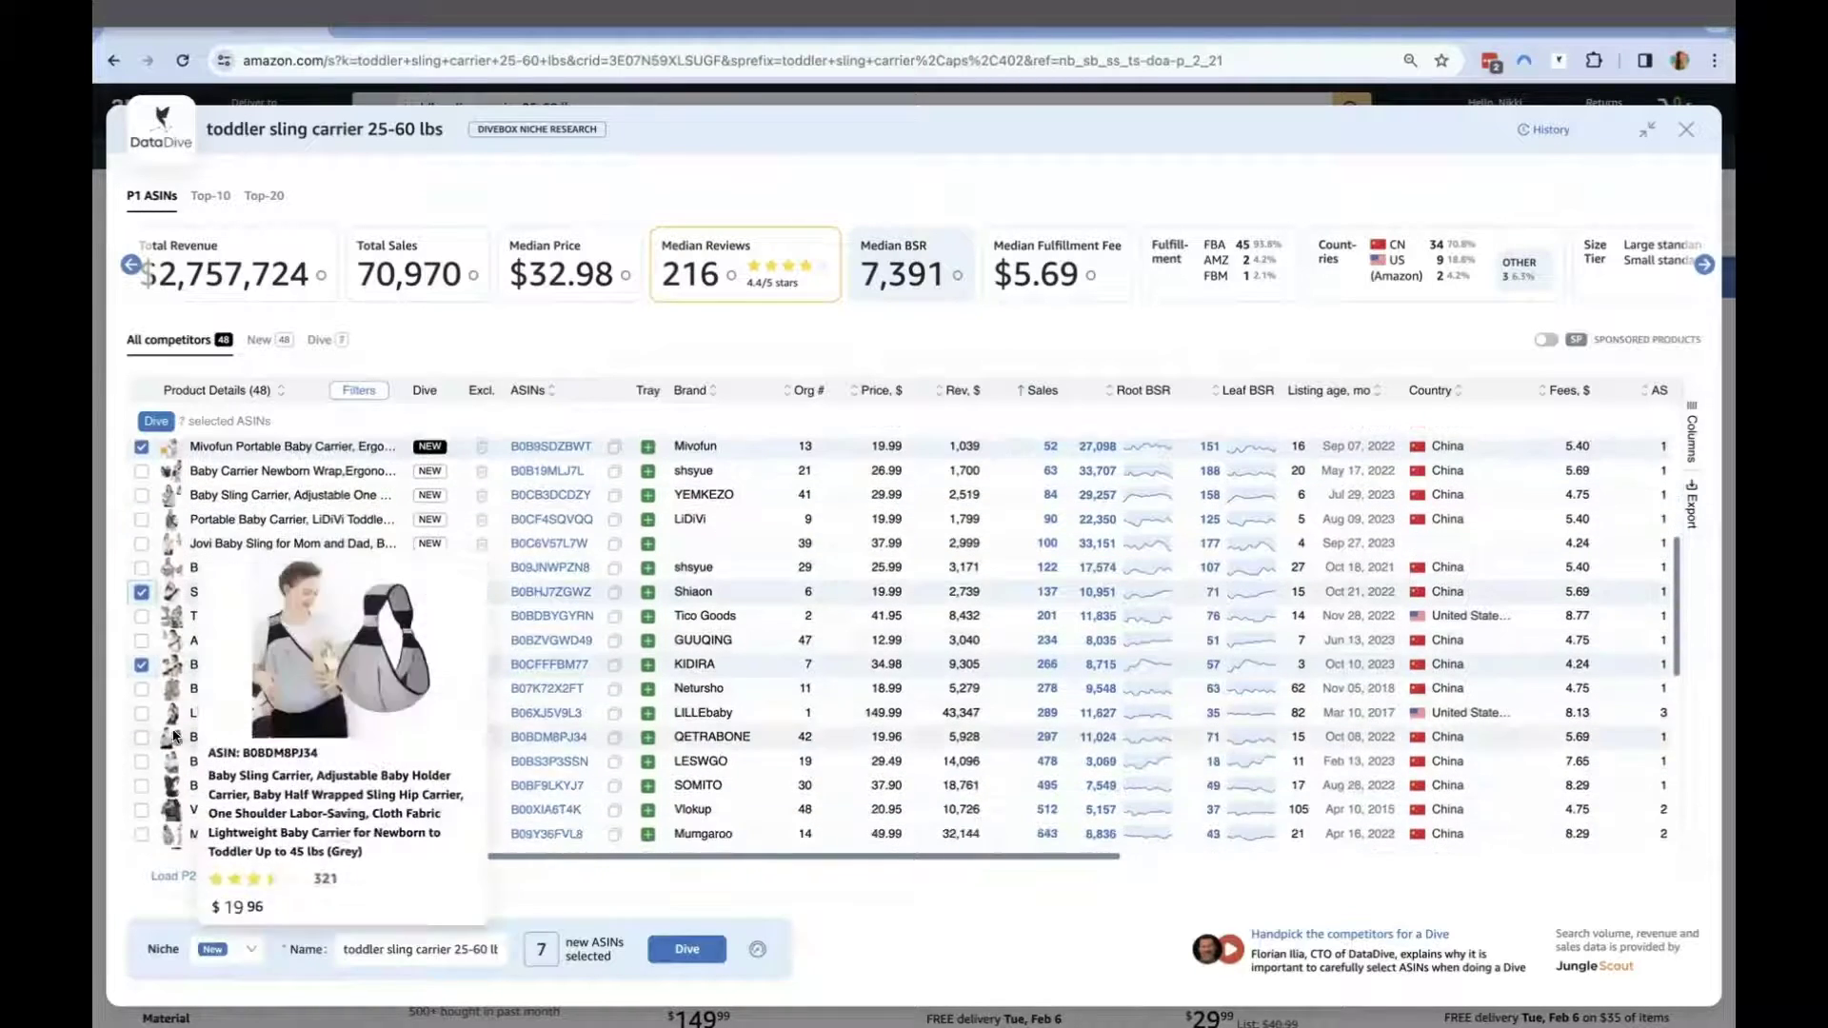
scroll(172, 749, "down", 2)
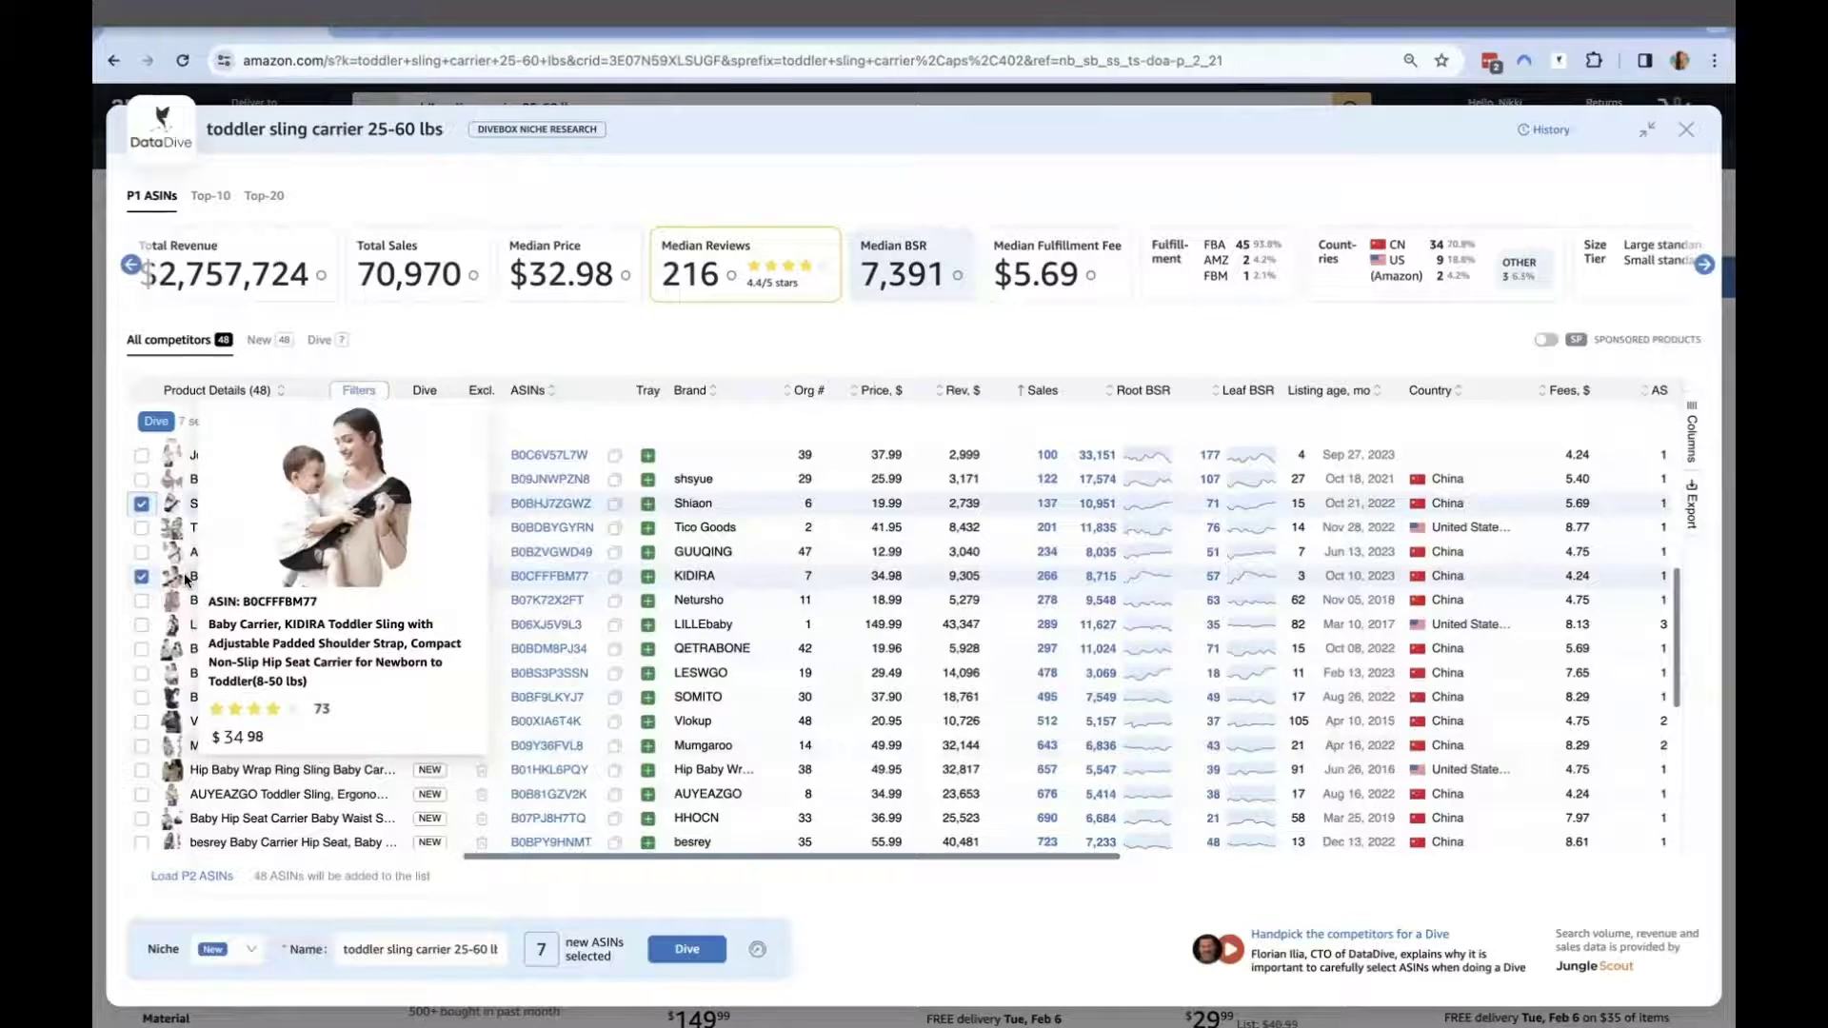
scroll(148, 833, "down", 1)
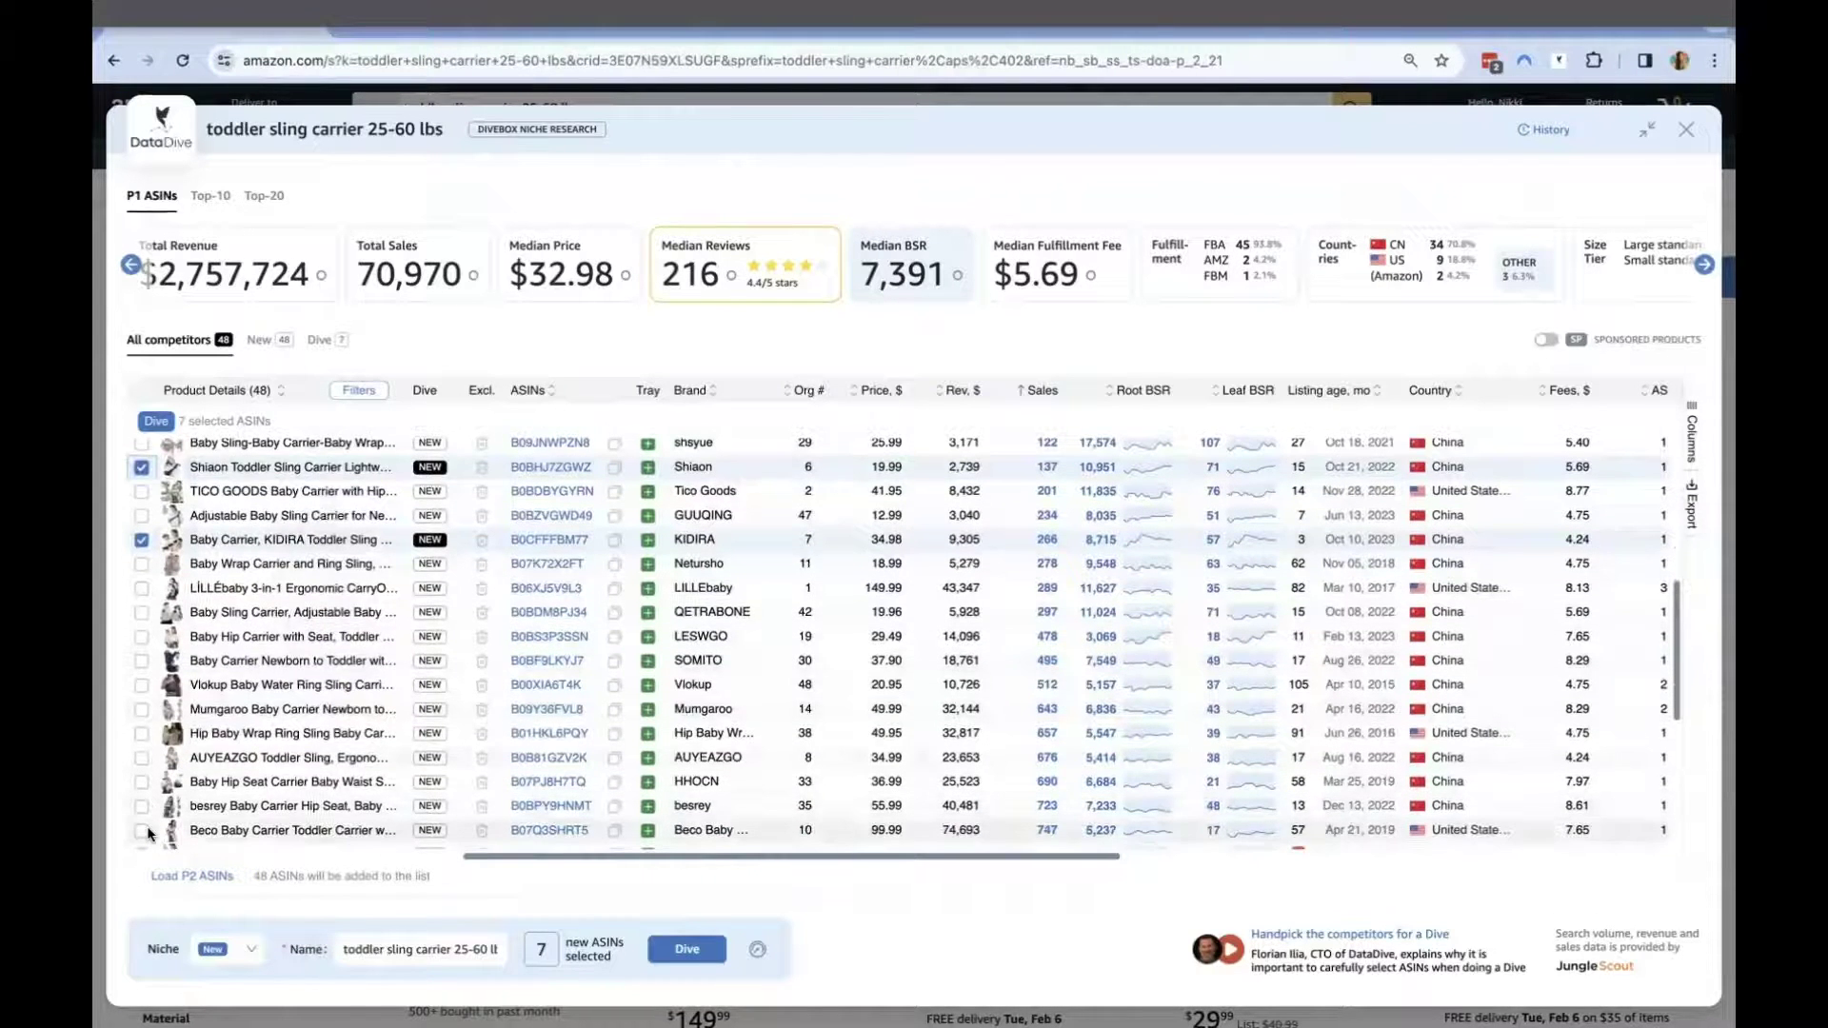
left_click(142, 758)
Add the GOOSEKET sling and the second Shiaon sling carrier, completing ten picks
scroll(171, 791, "down", 2)
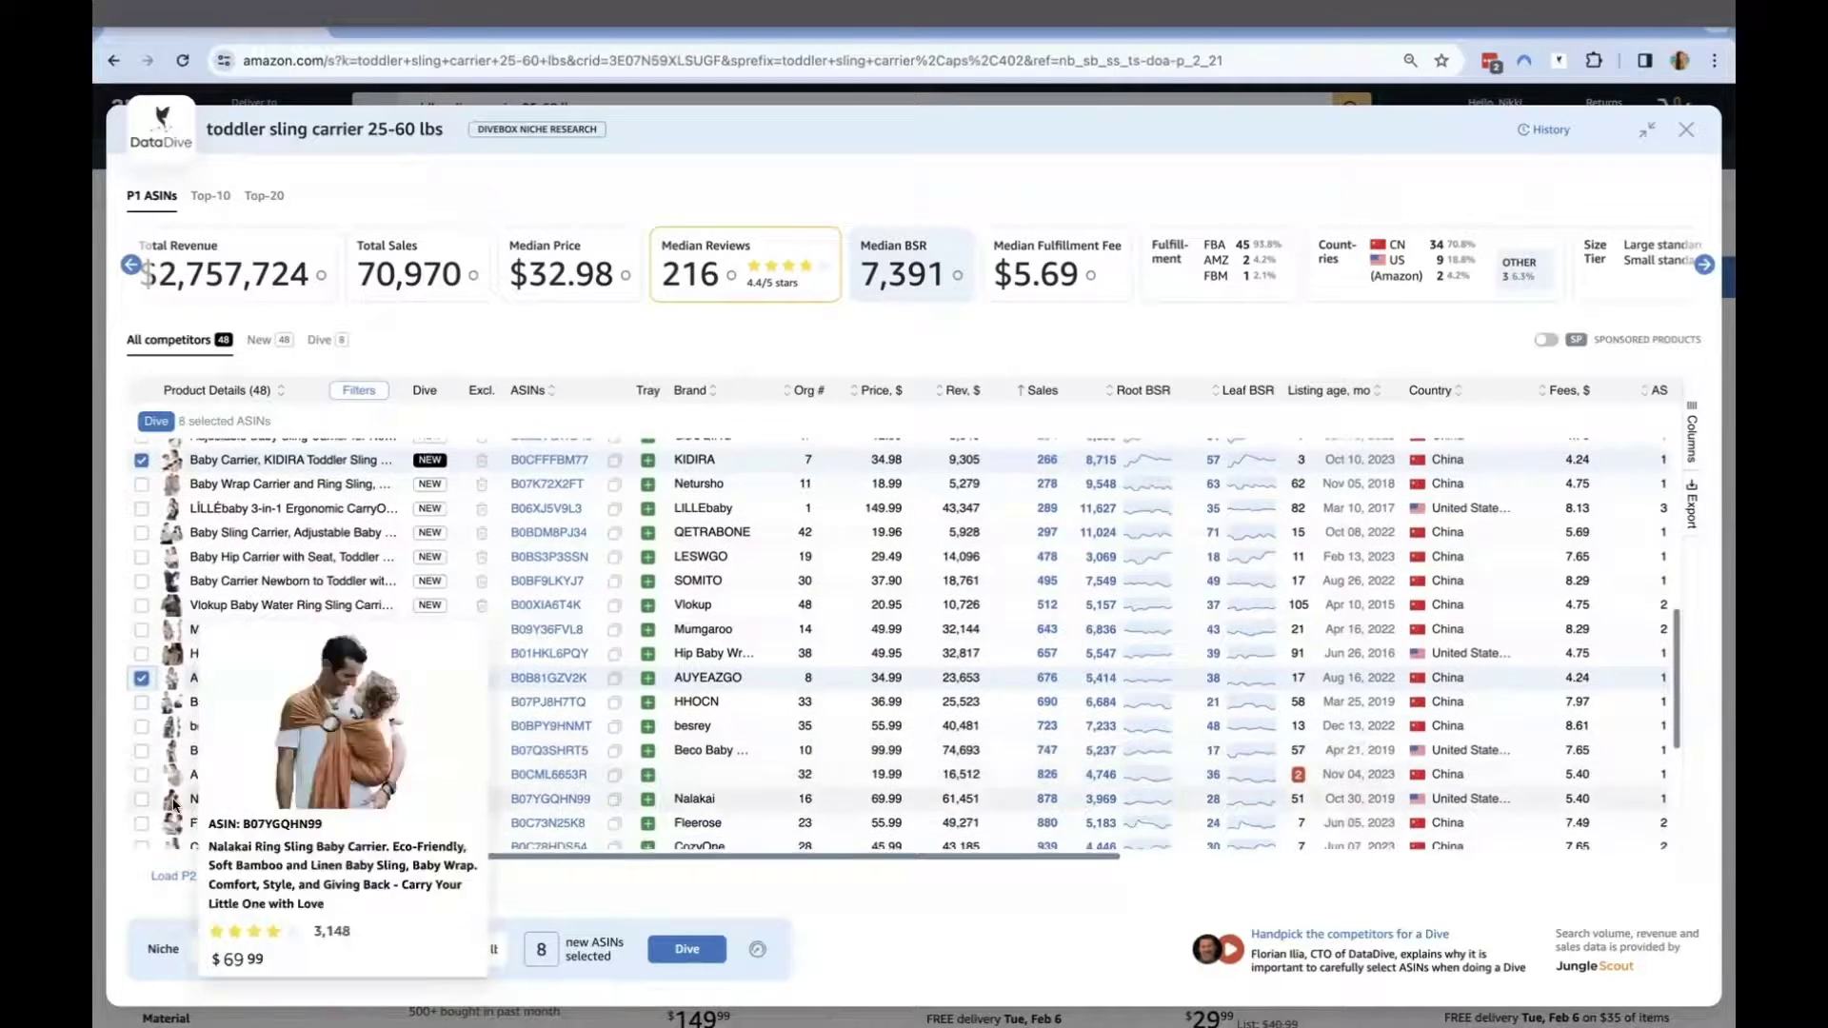
scroll(175, 790, "down", 4)
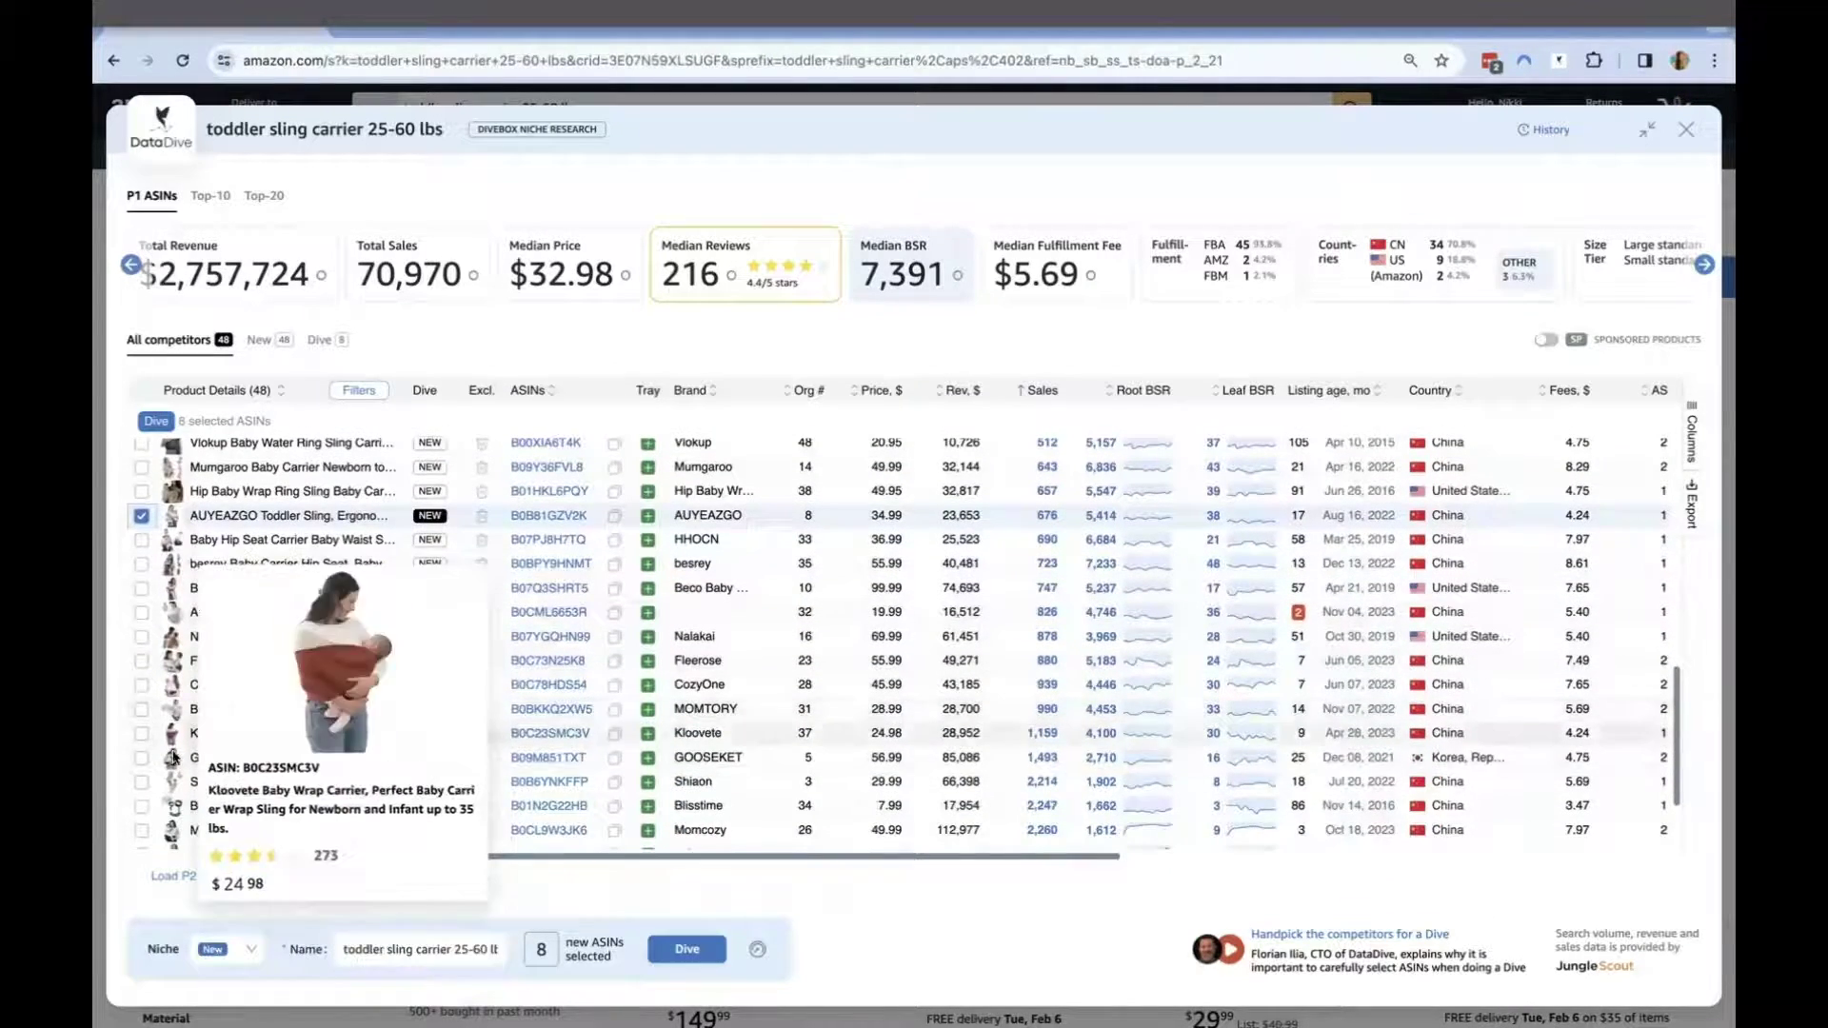
left_click(142, 757)
scroll(173, 838, "down", 2)
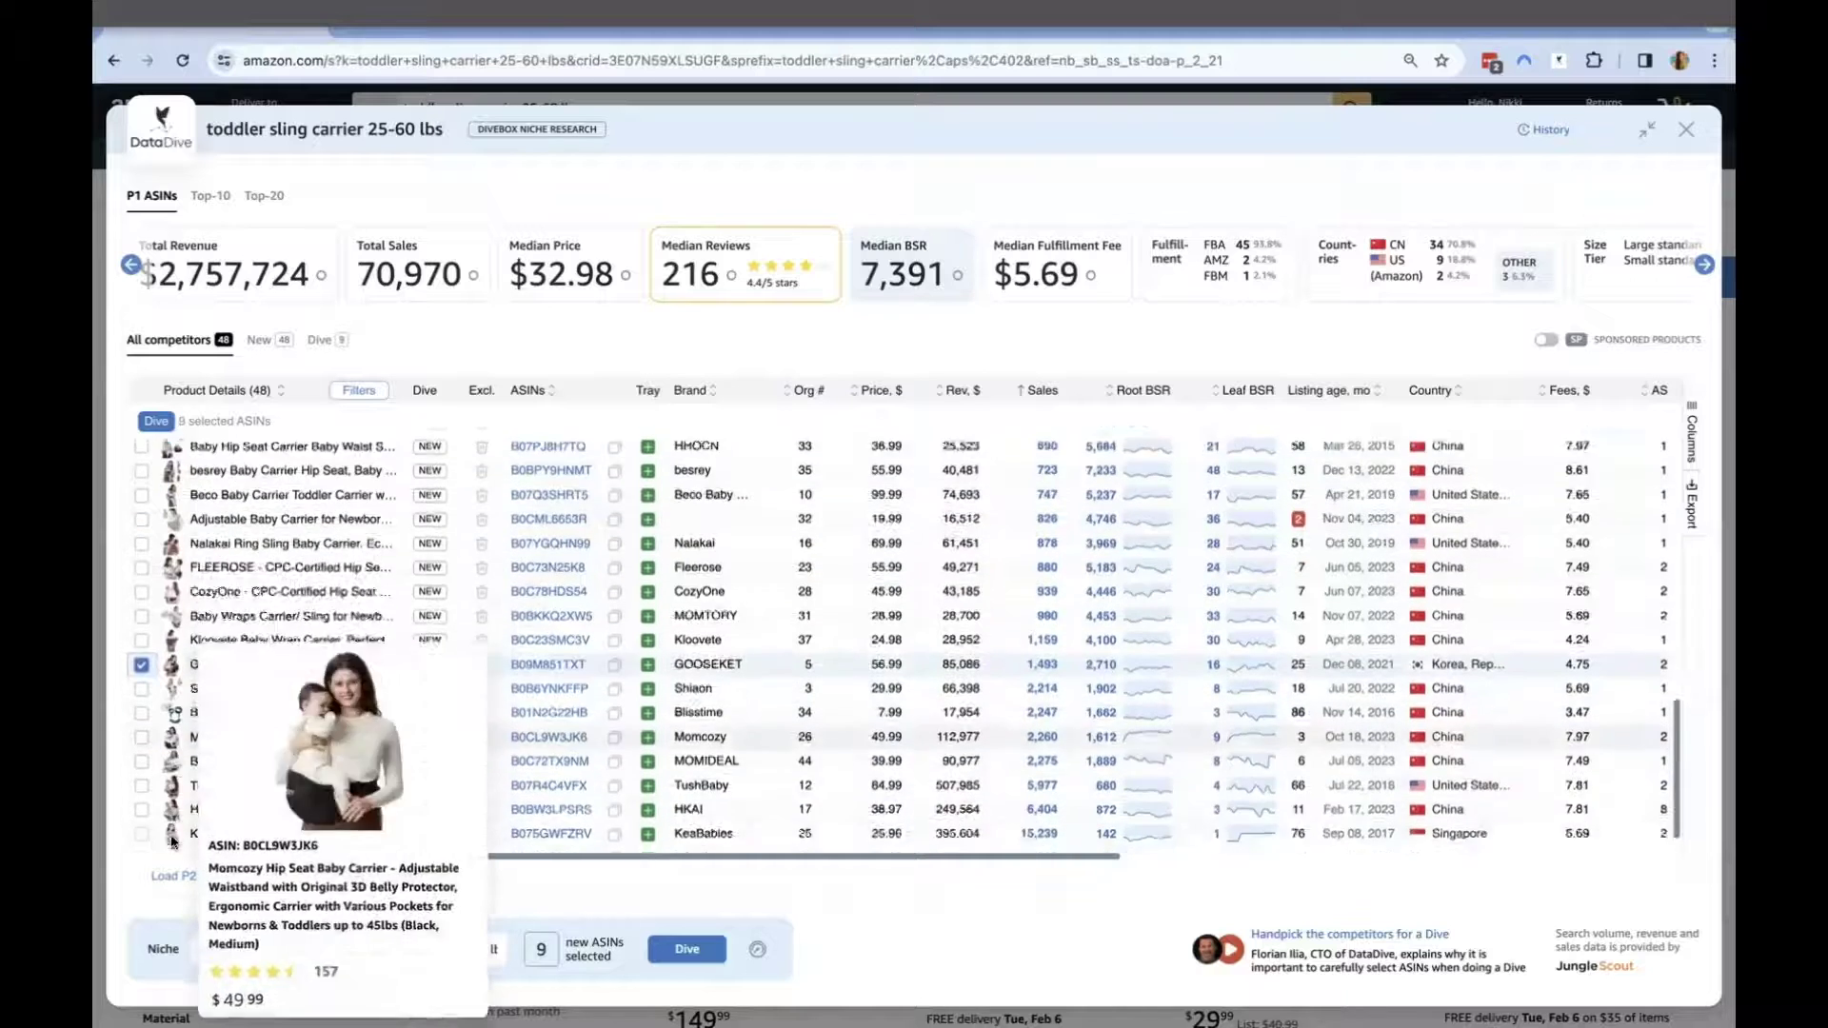
scroll(173, 838, "down", 1)
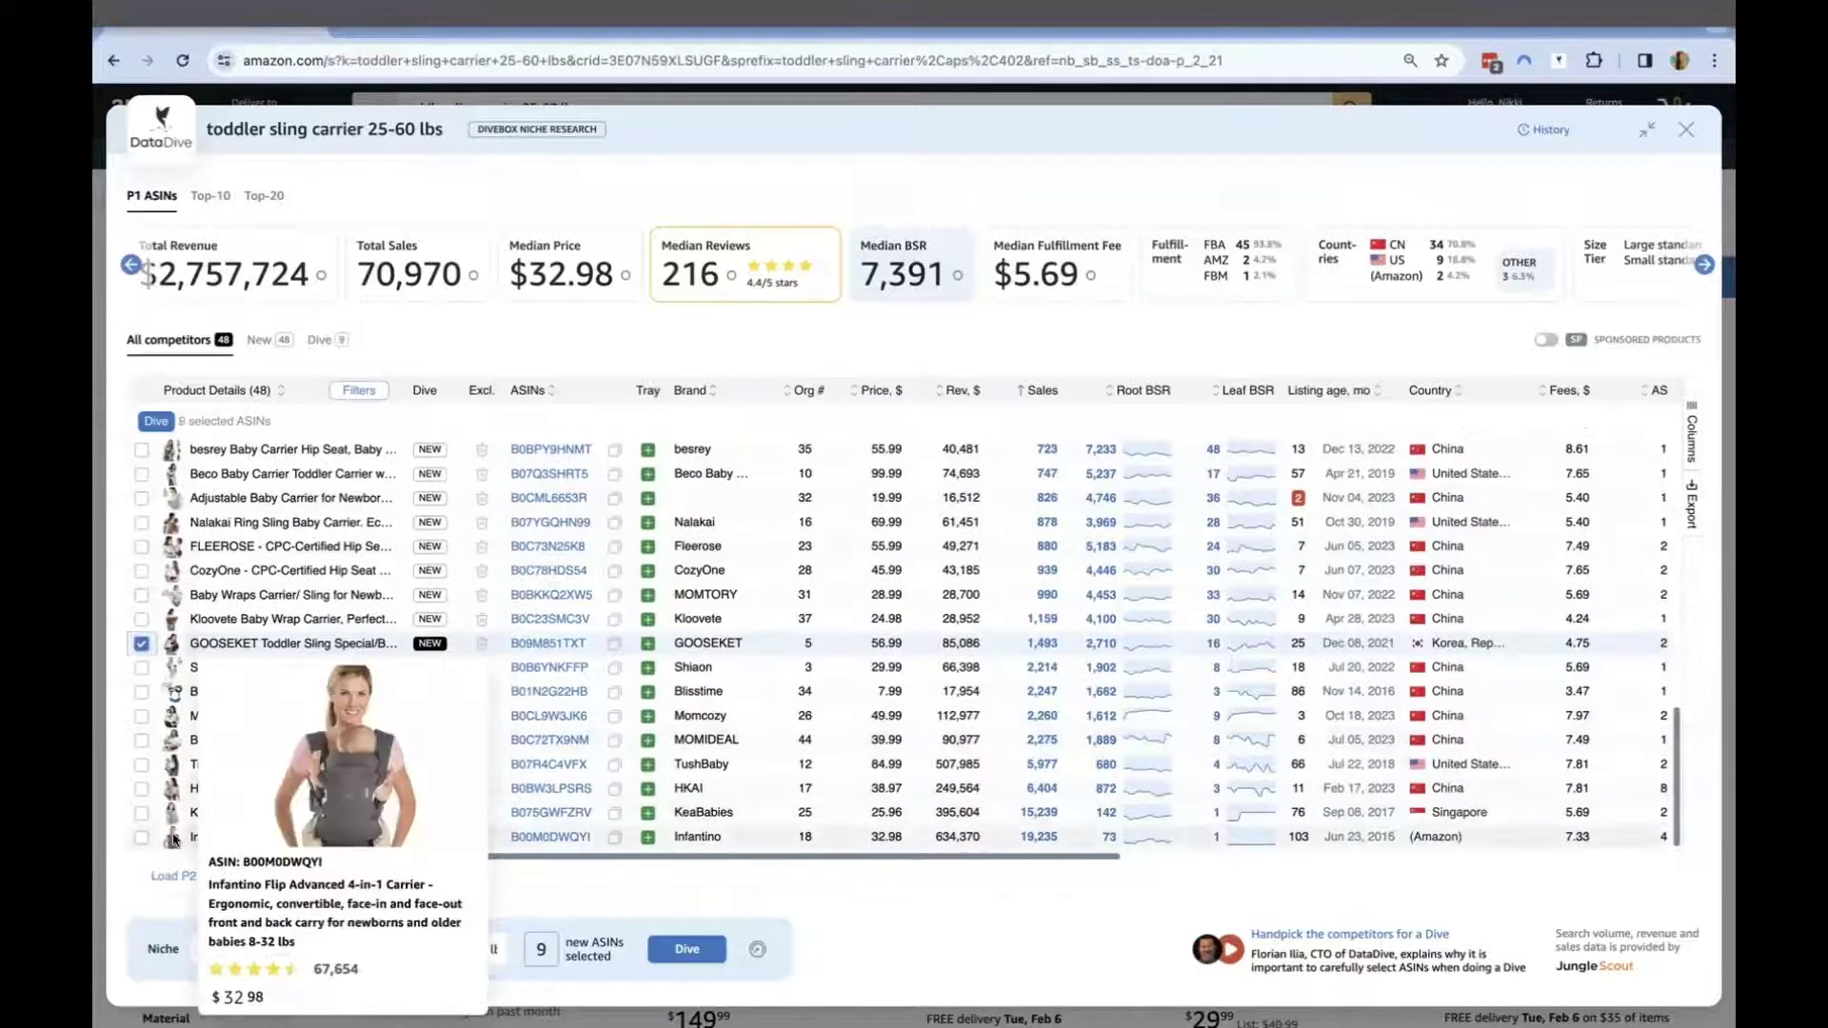
left_click(140, 667)
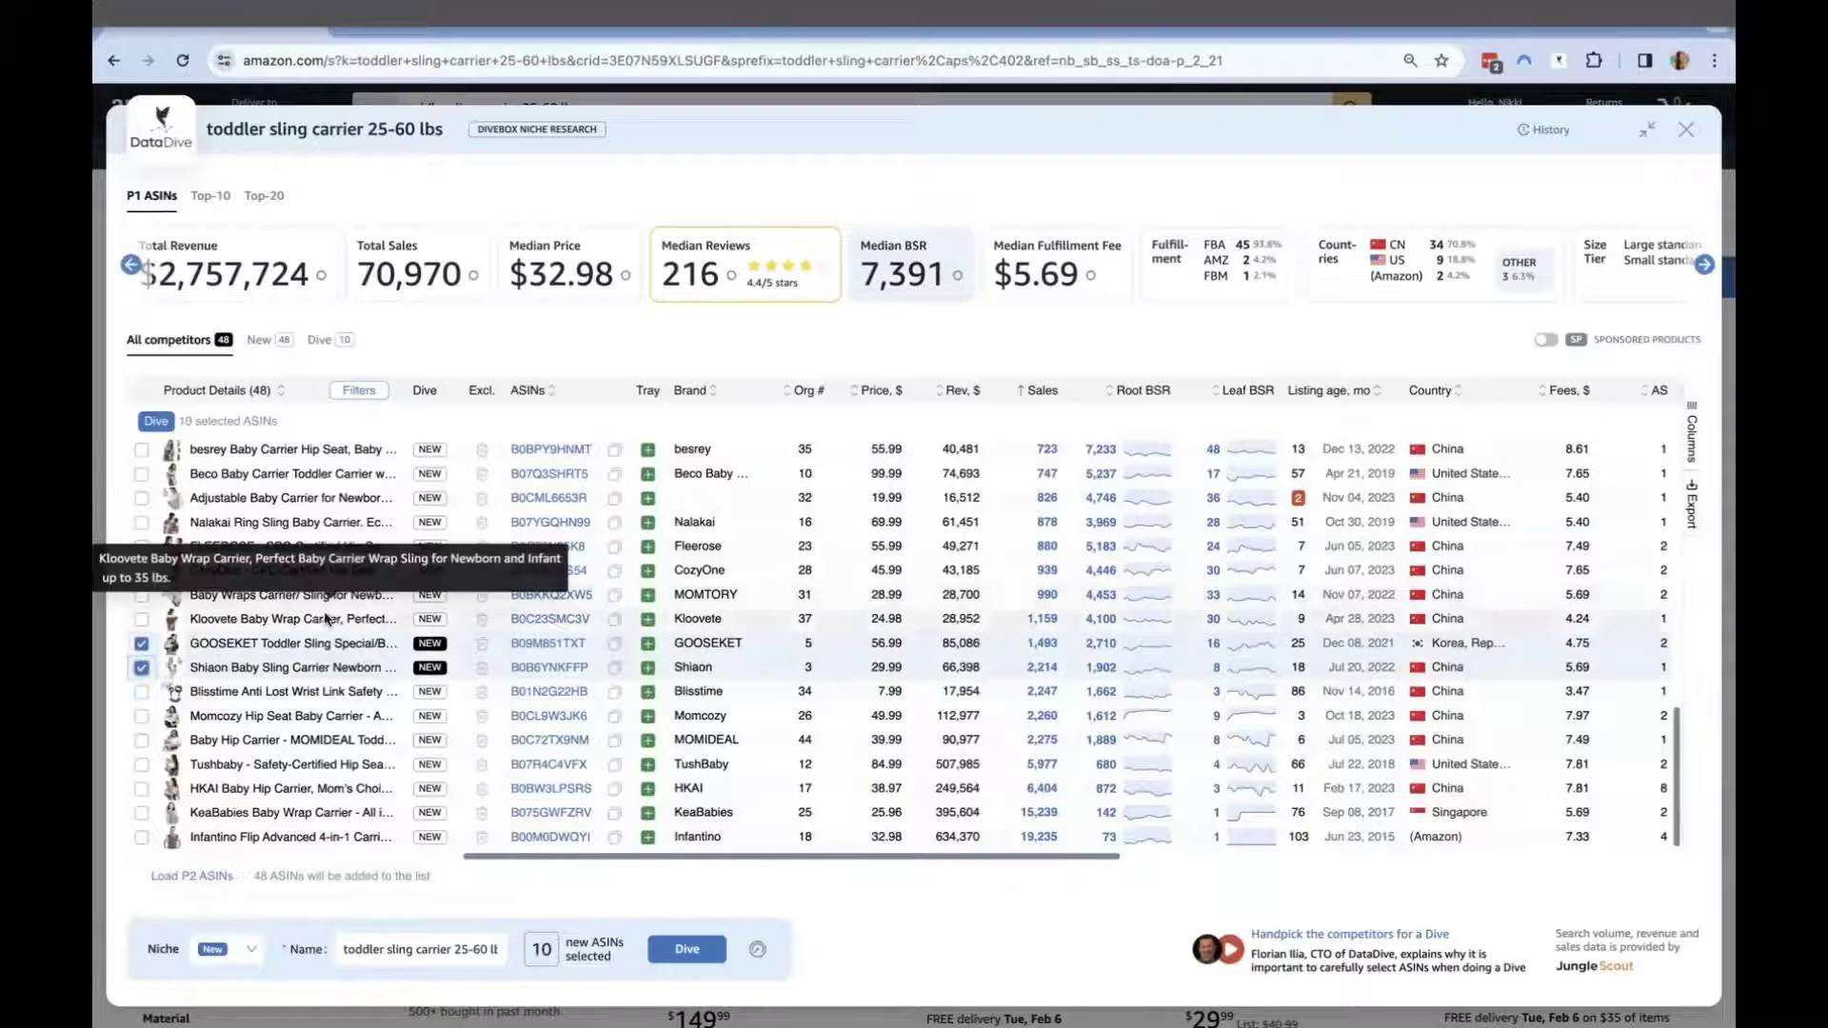
scroll(647, 666, "up", 5)
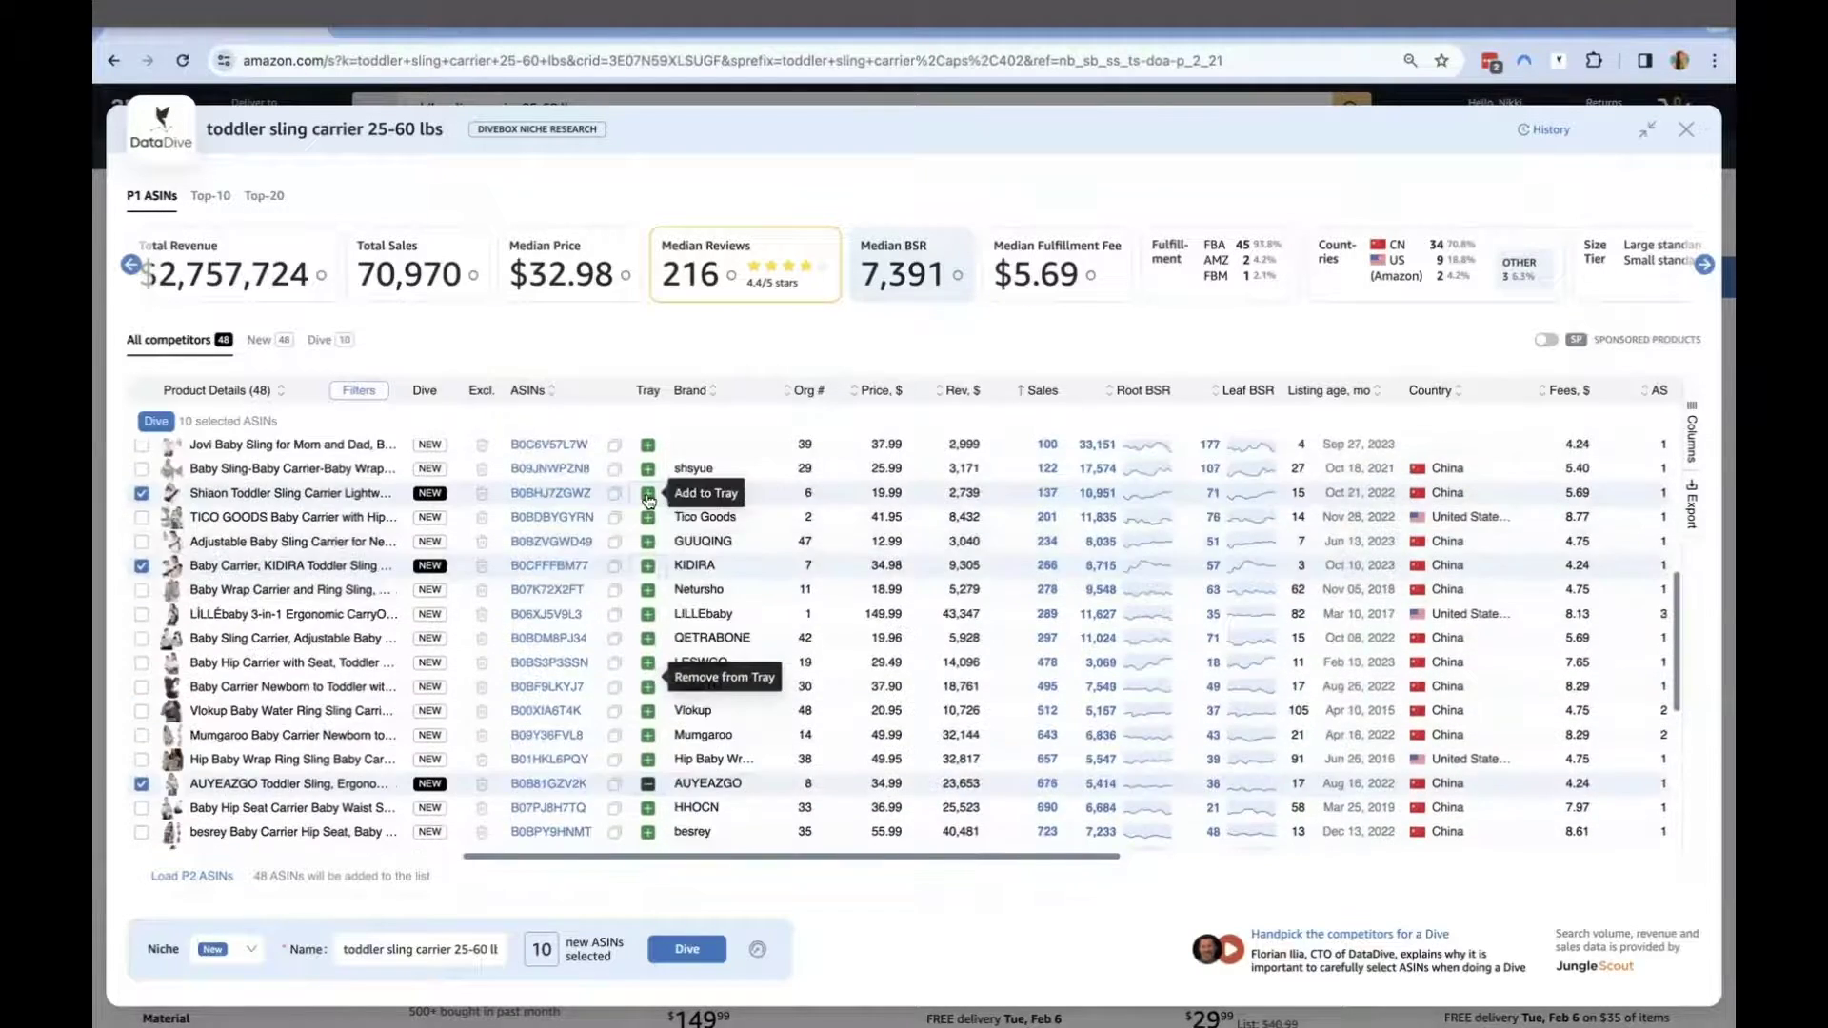
scroll(647, 499, "up", 3)
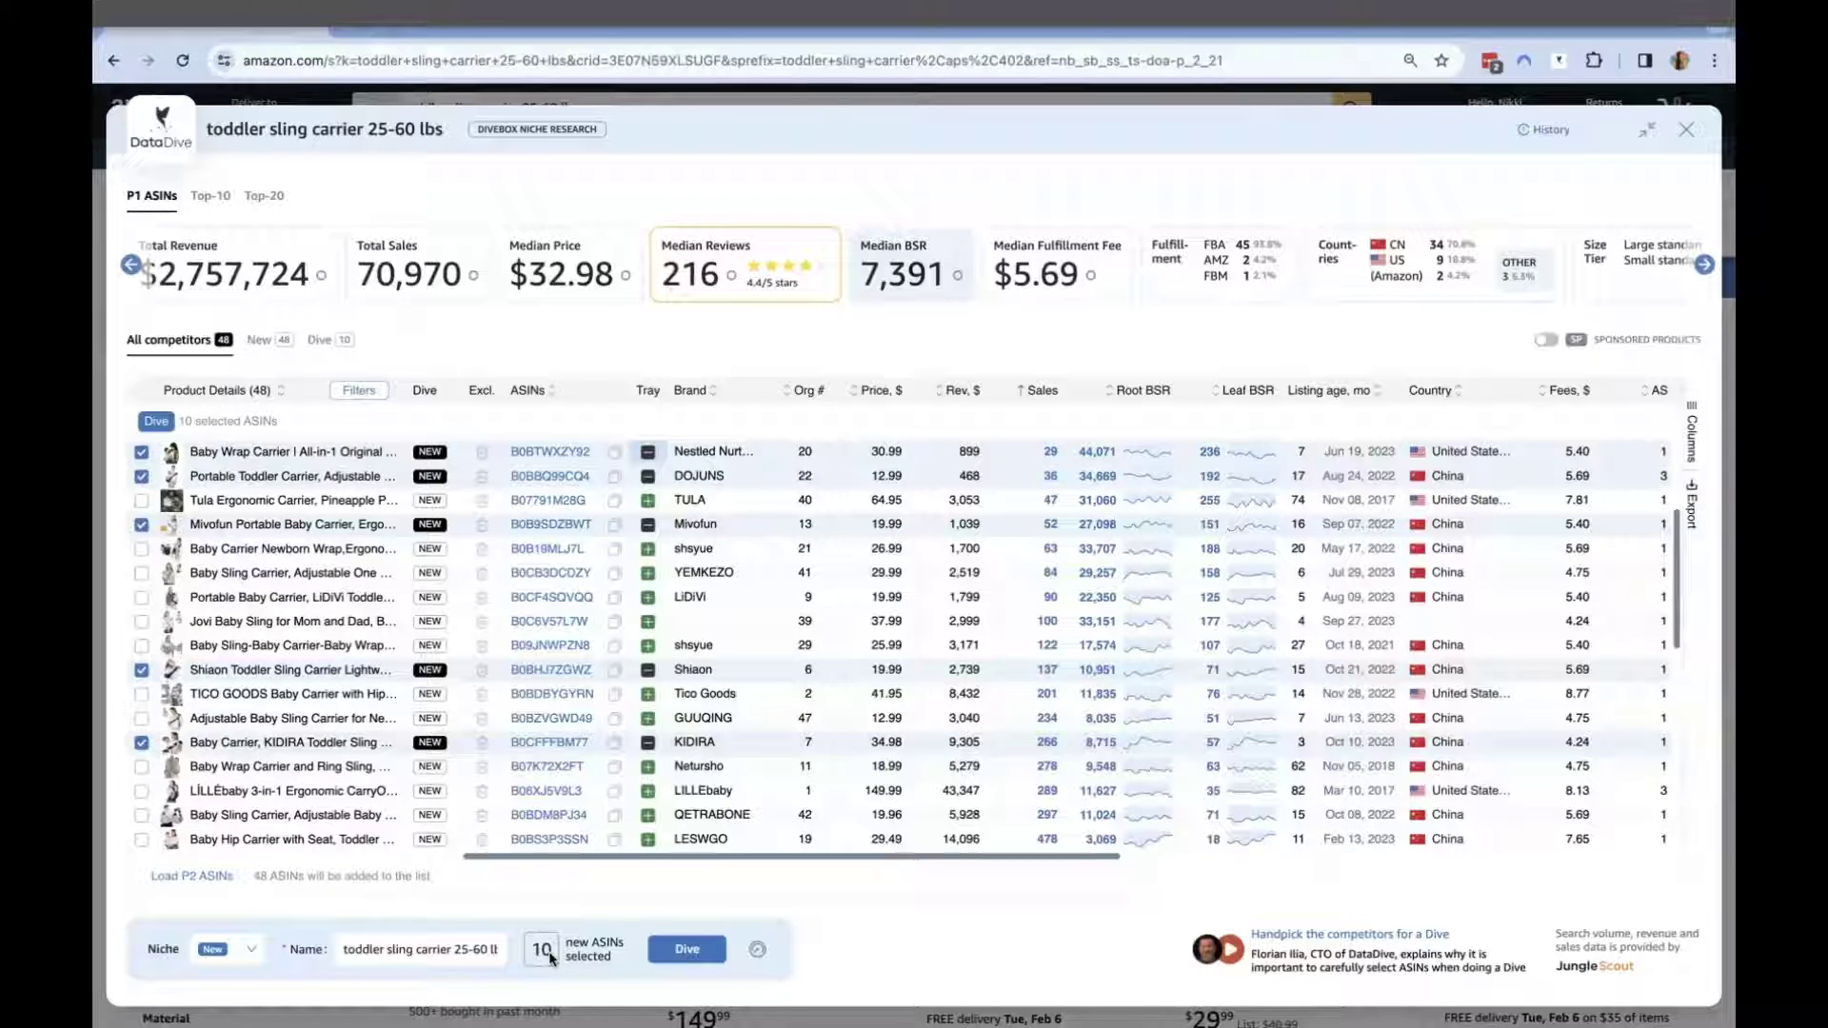
Run the Dive on the 10 chosen competitors to load the 99-keyword list
left_click(668, 947)
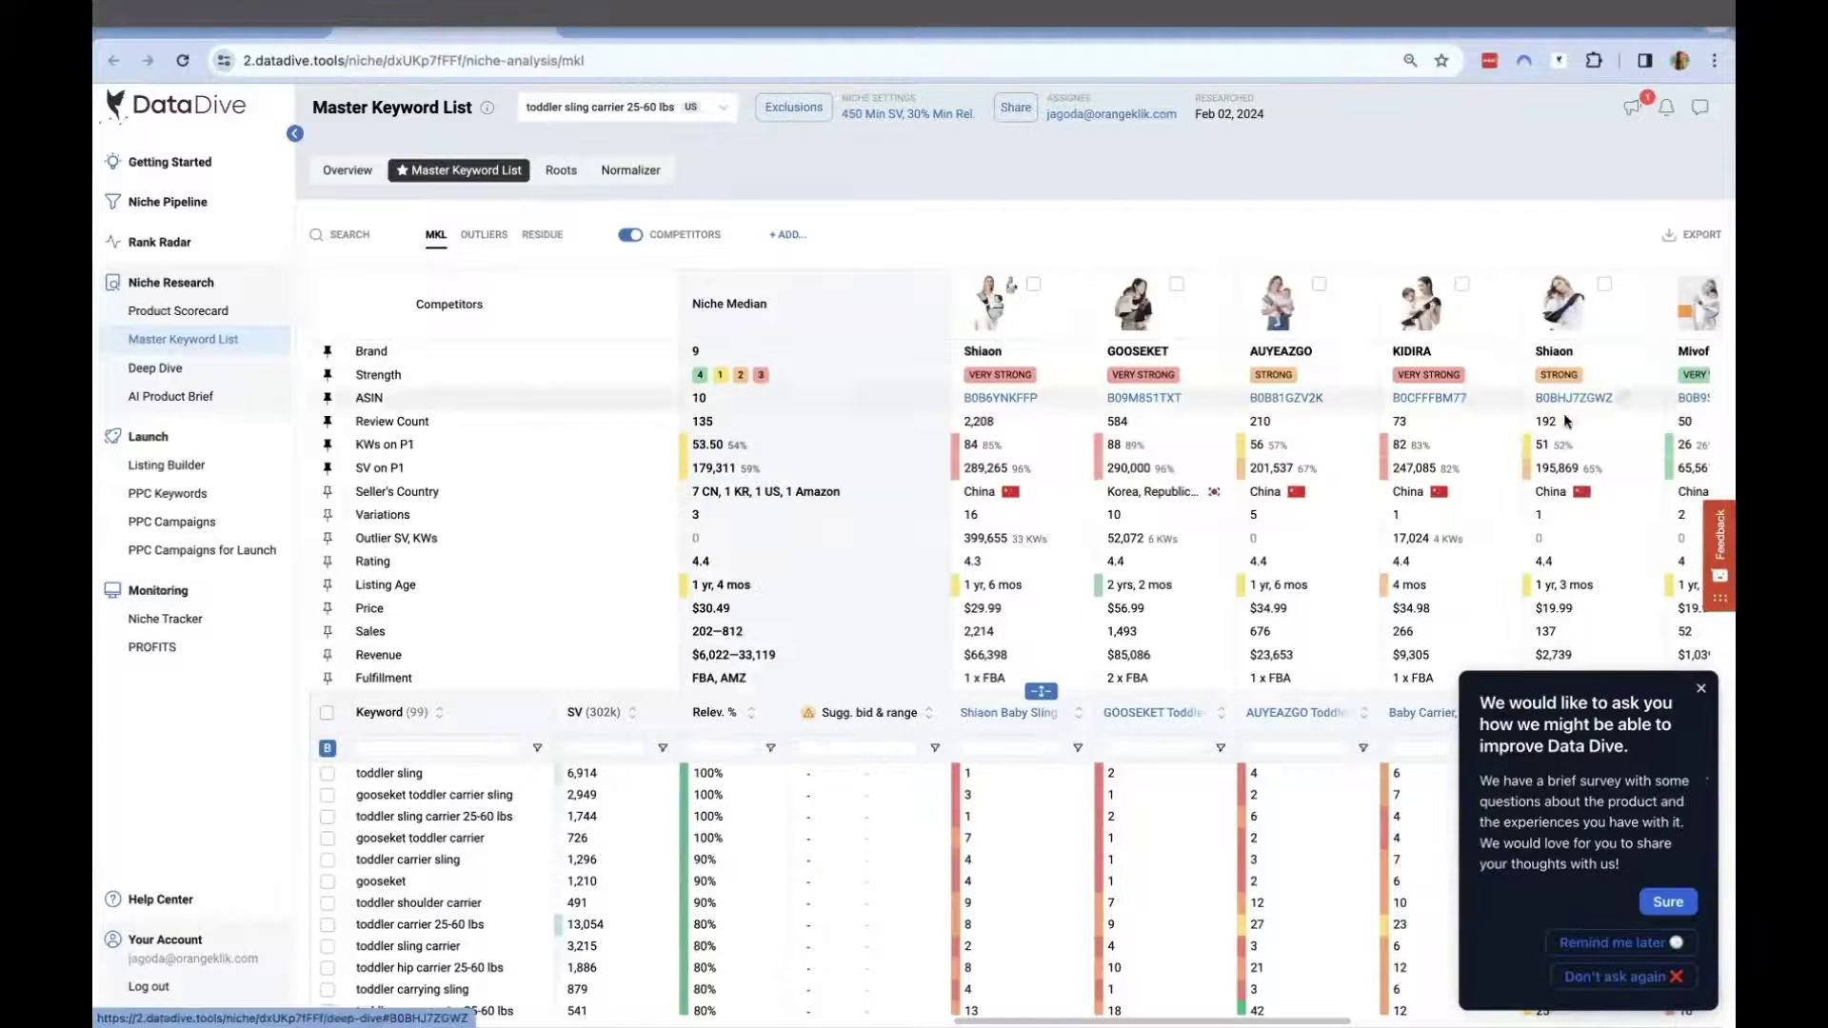
Switch to the Overview dashboard and view the Median Price and Median Reviews popups
left_click(360, 180)
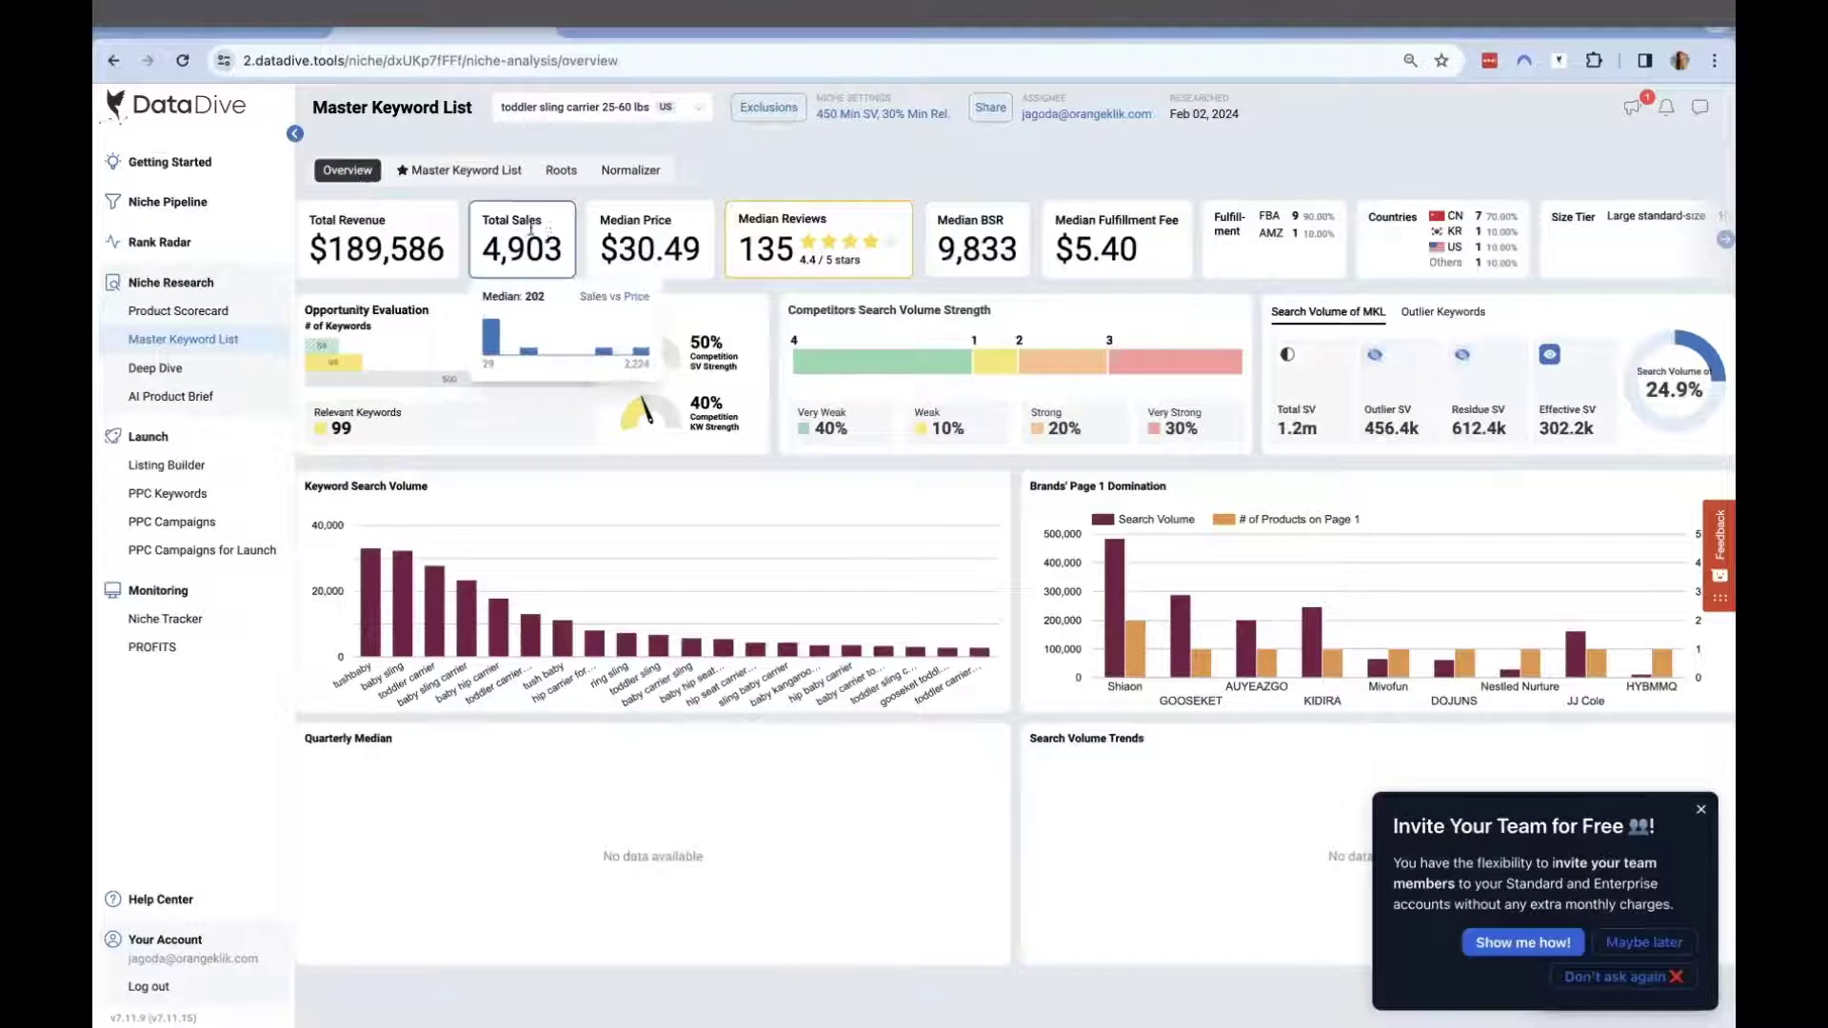
mouse_move(650, 246)
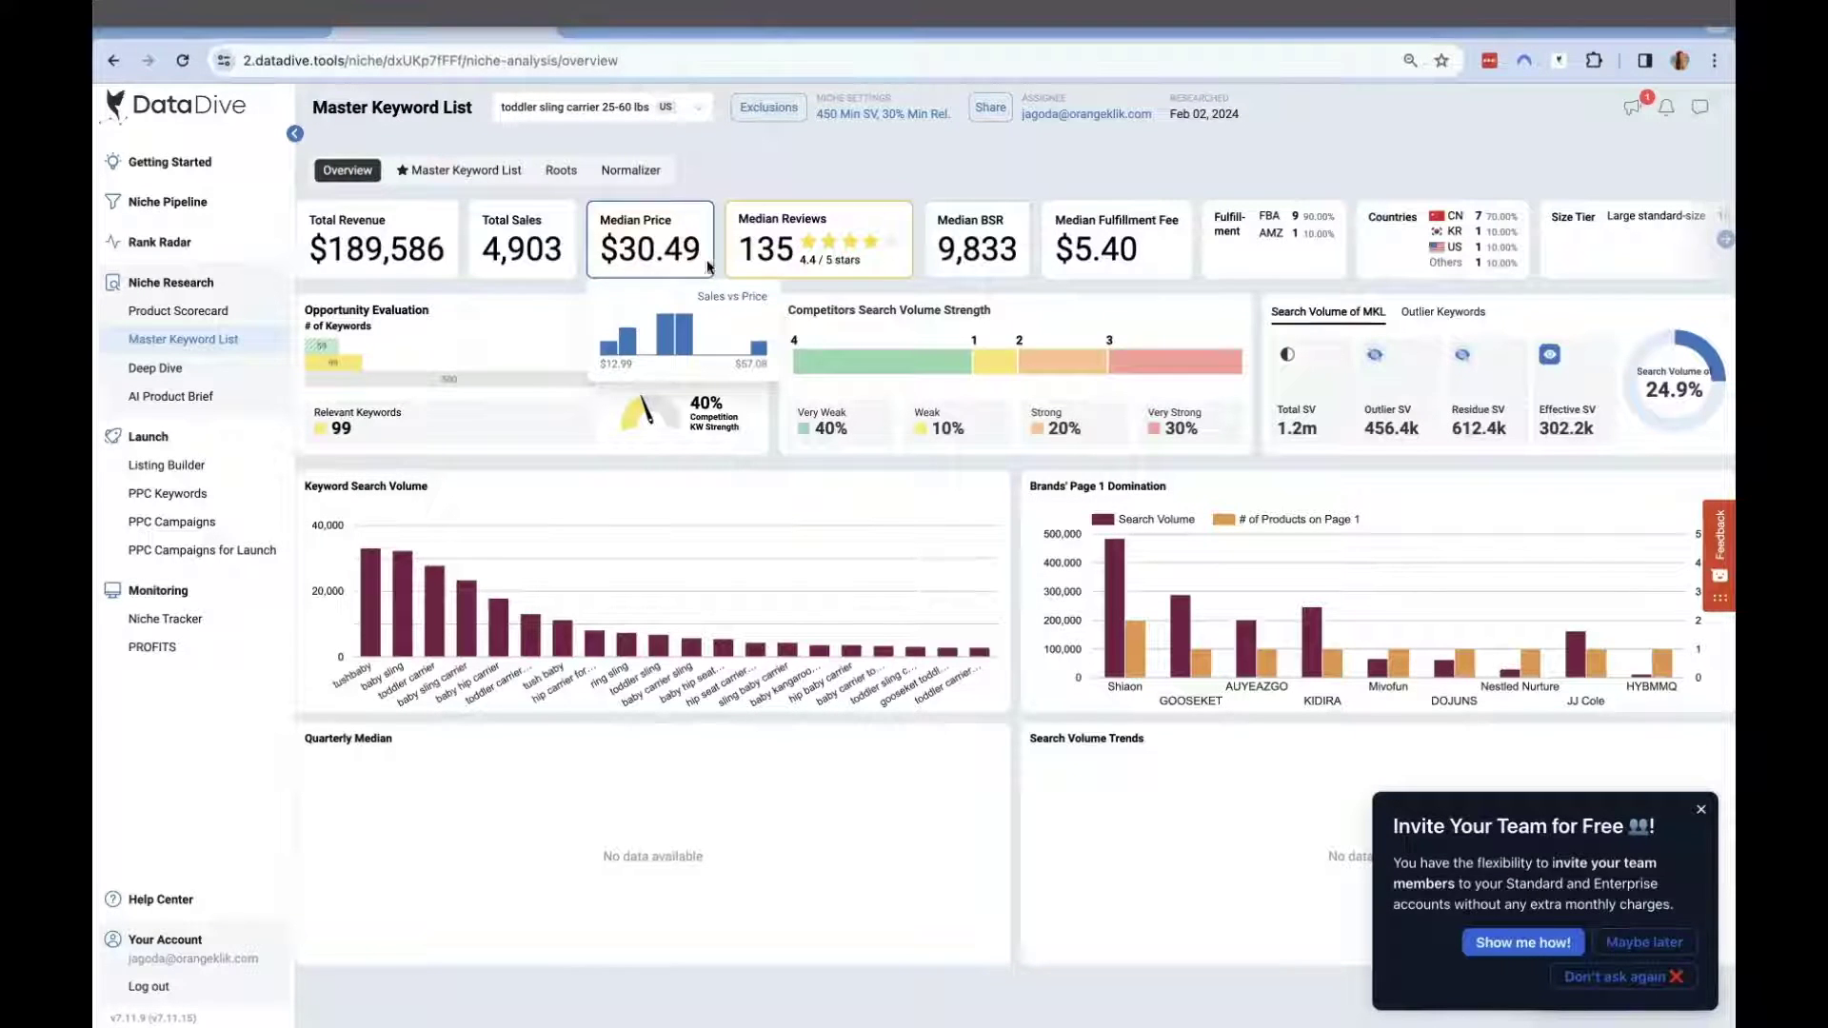
mouse_move(758, 265)
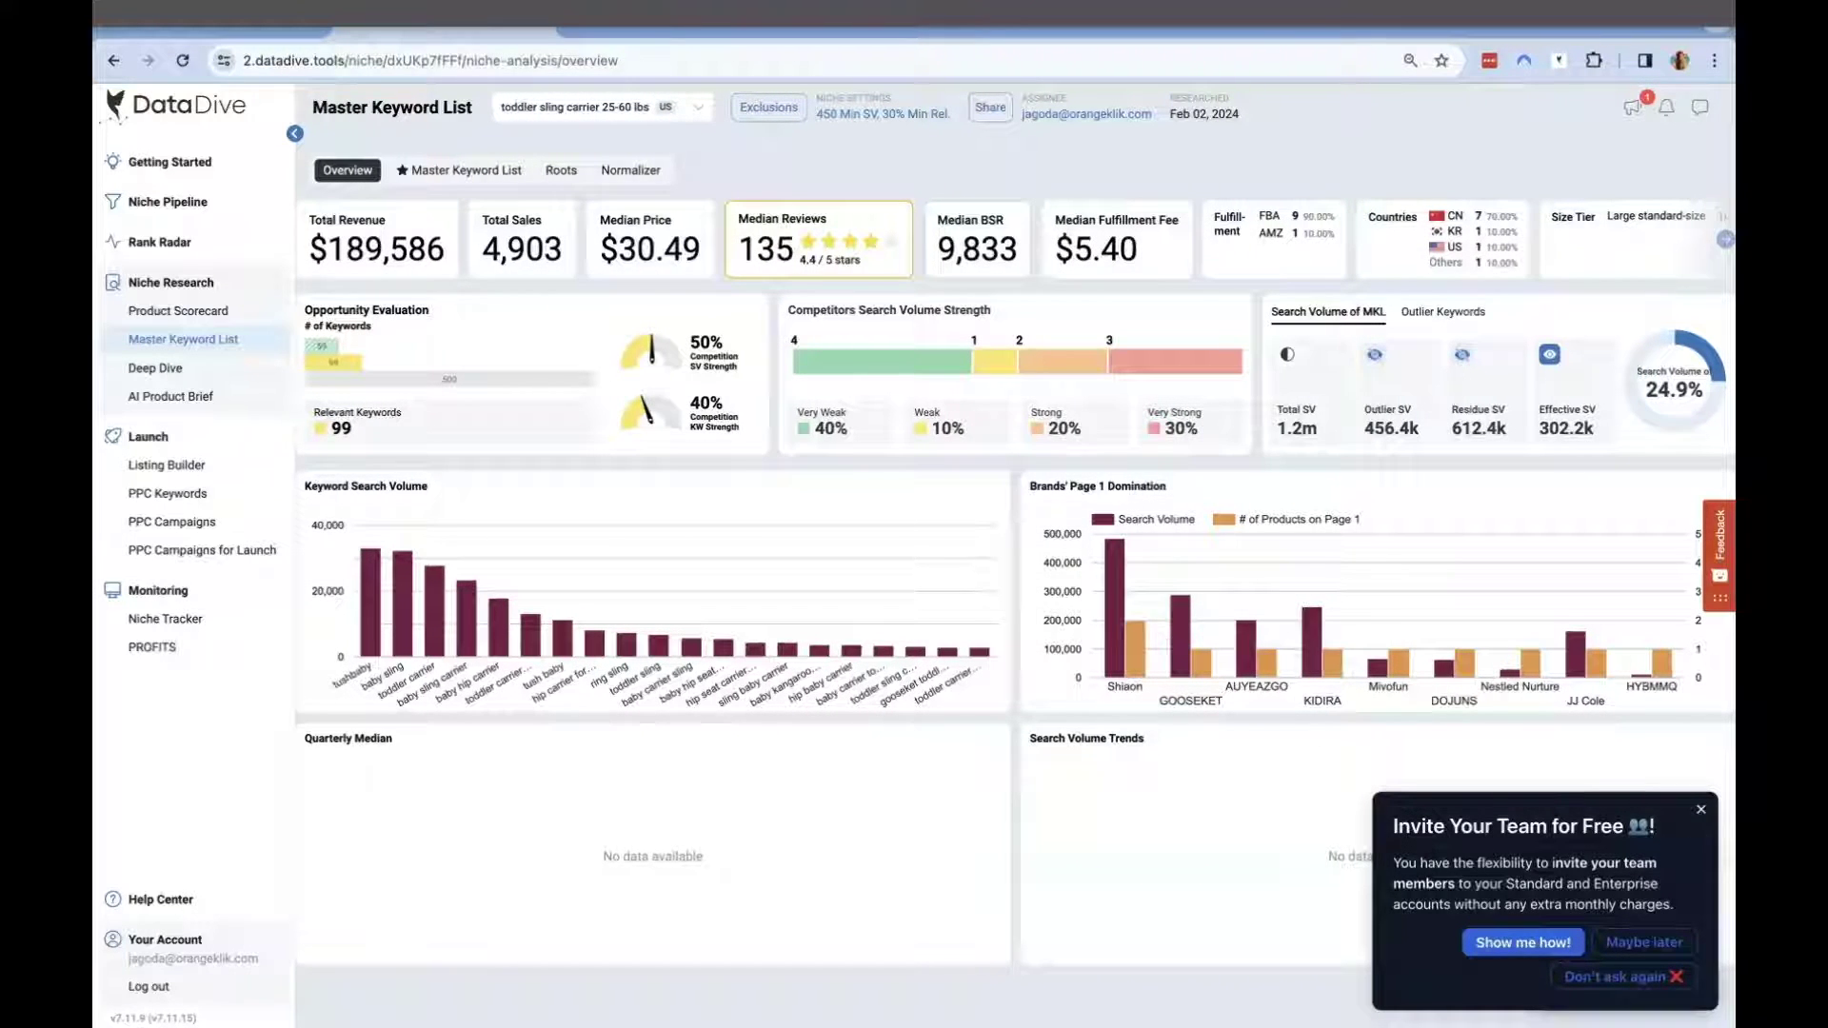
Dismiss the invite popup, then set keyword minimum search volume 500 and outlier minimum 1,000
left_click(1700, 809)
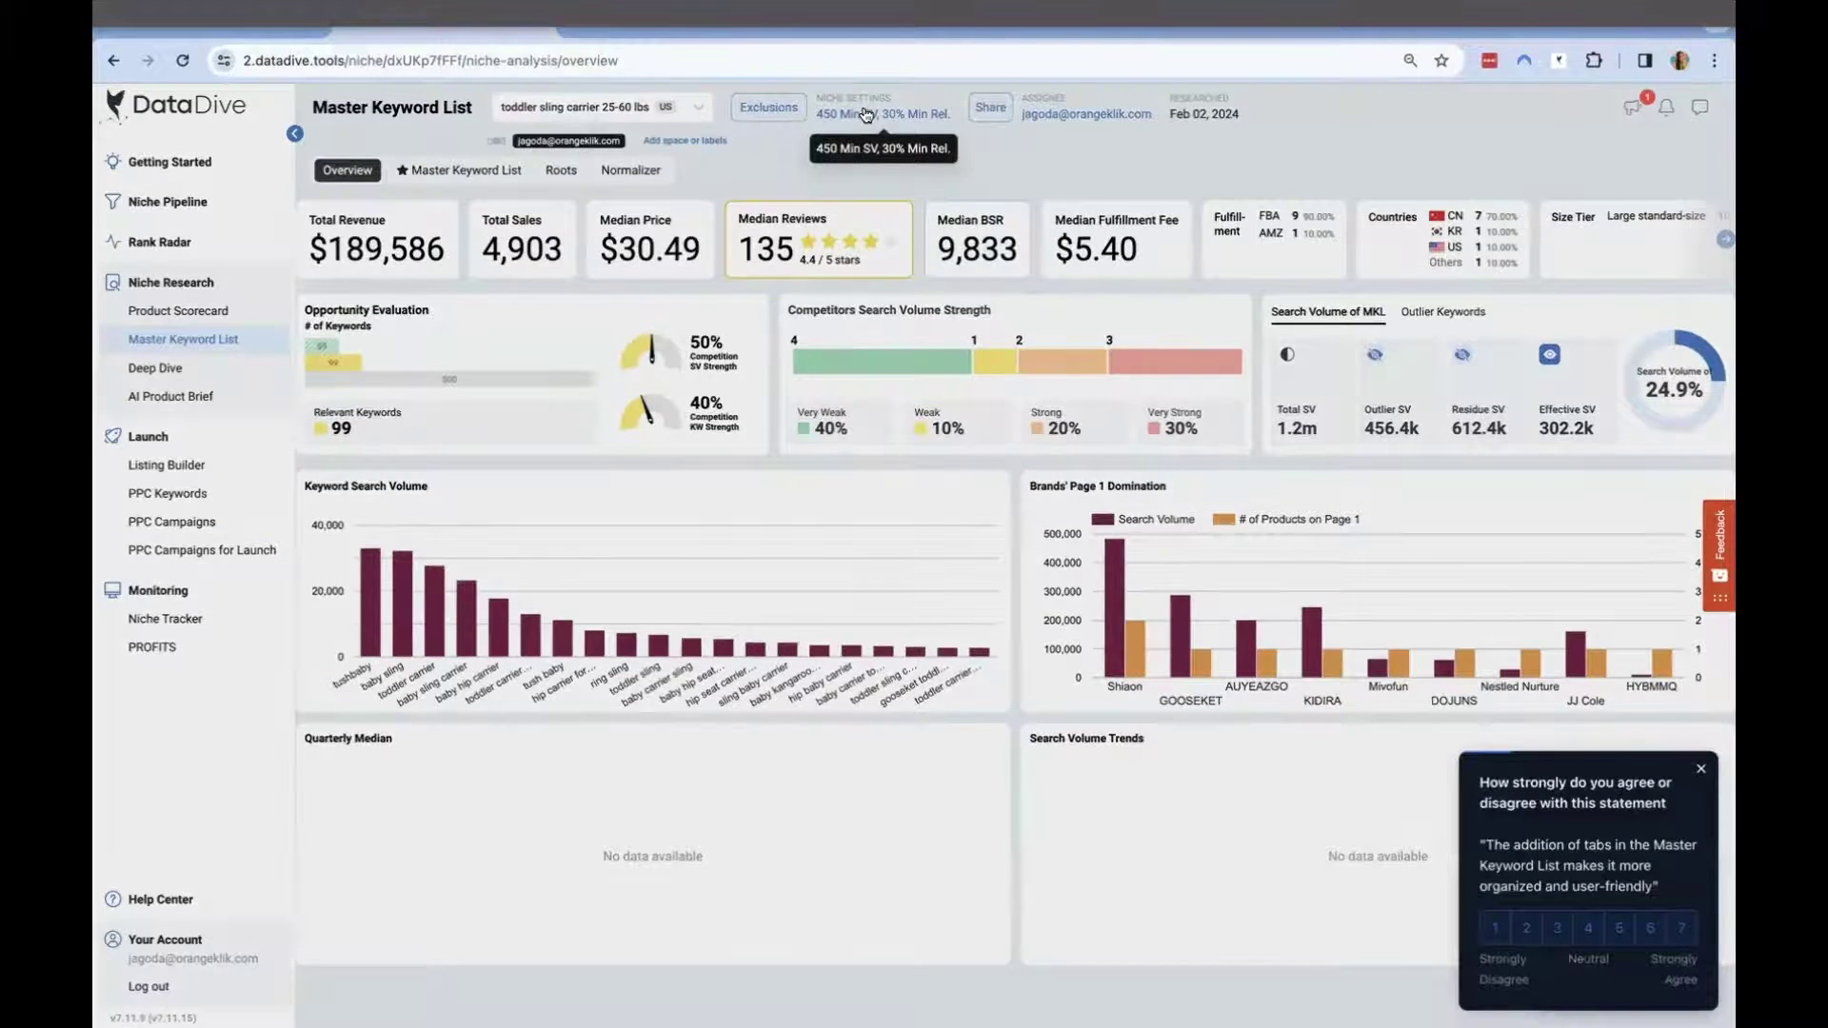
left_click(866, 115)
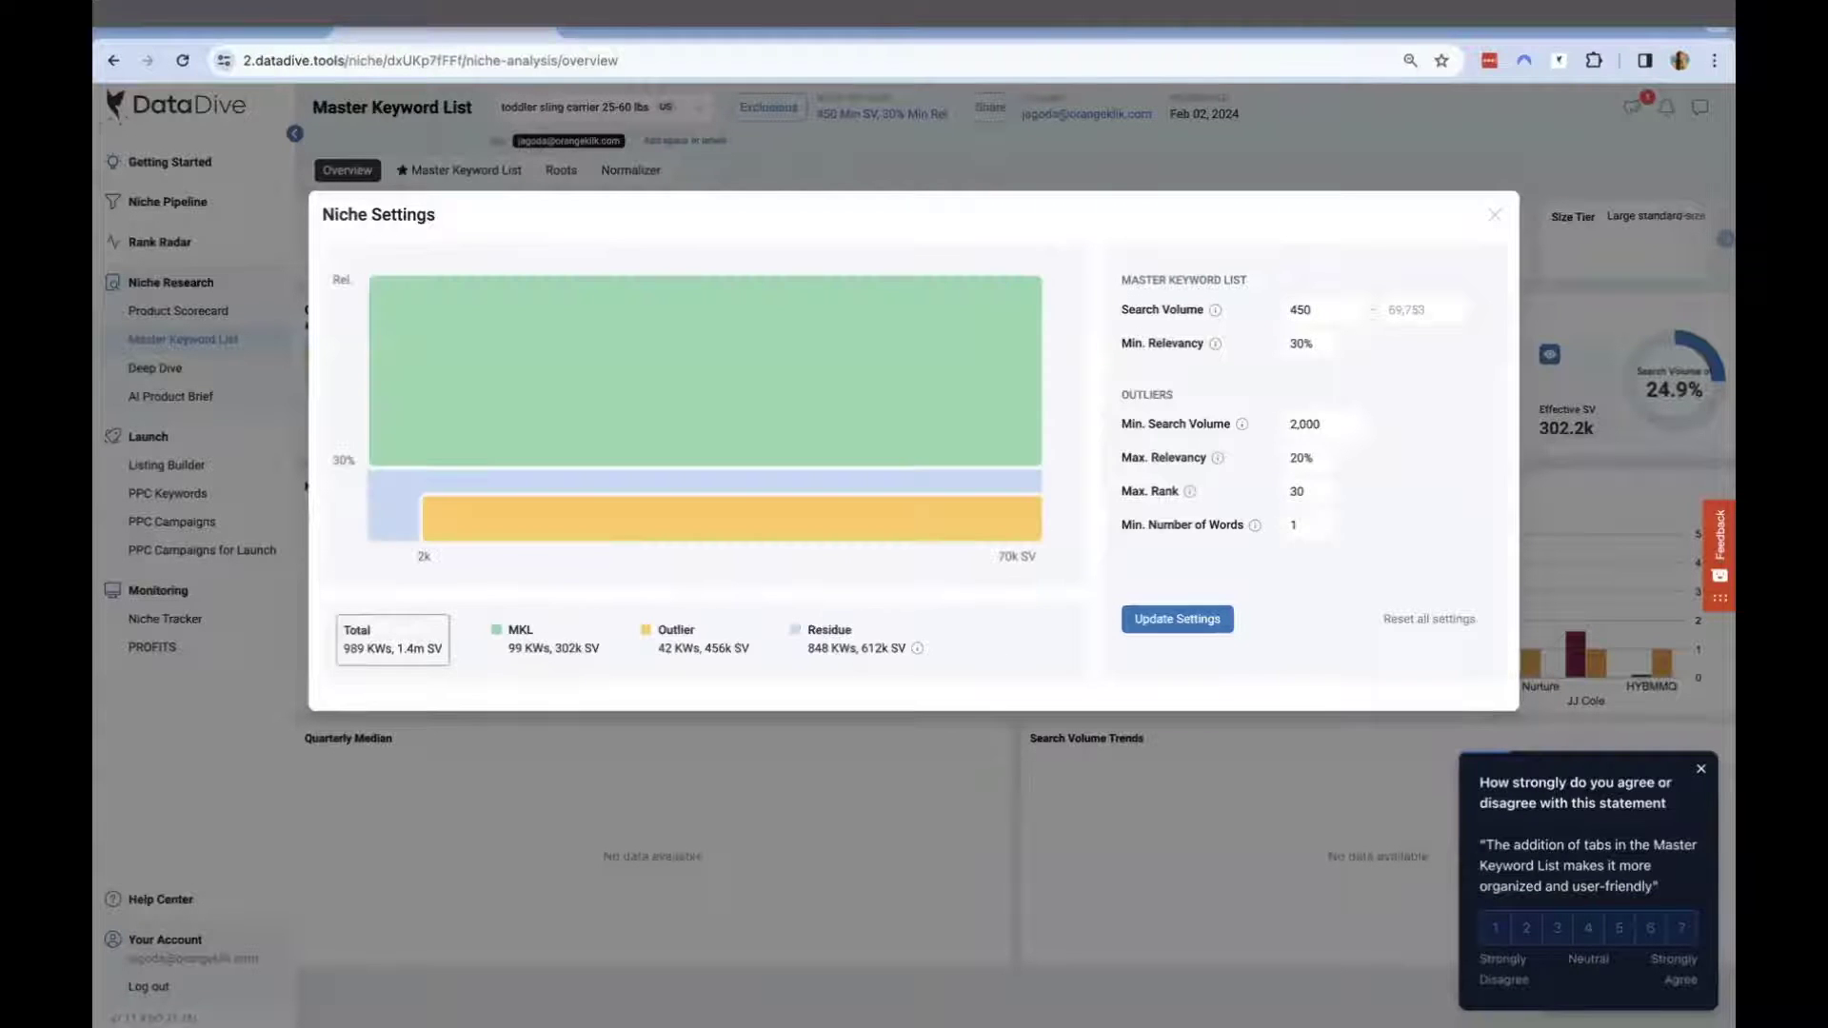
type("50,")
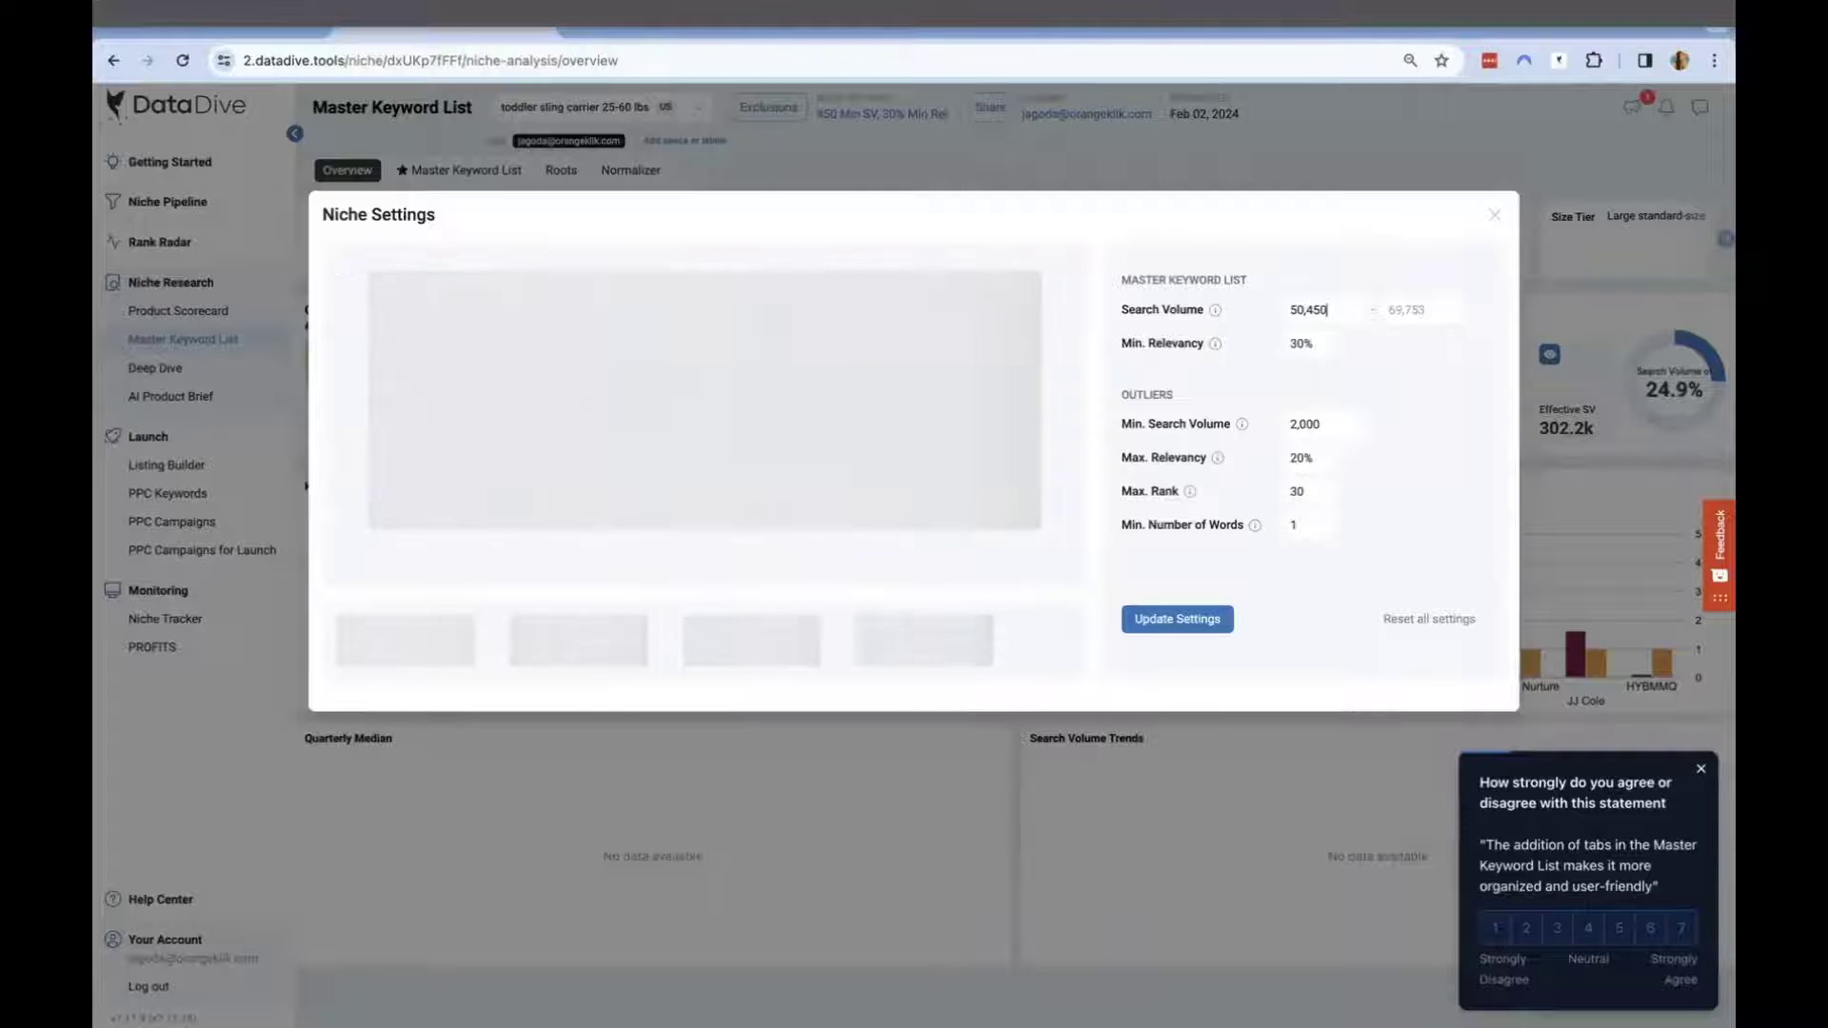
key("BackSpace")
key("BackSpace")
key("BackSpace")
type("0")
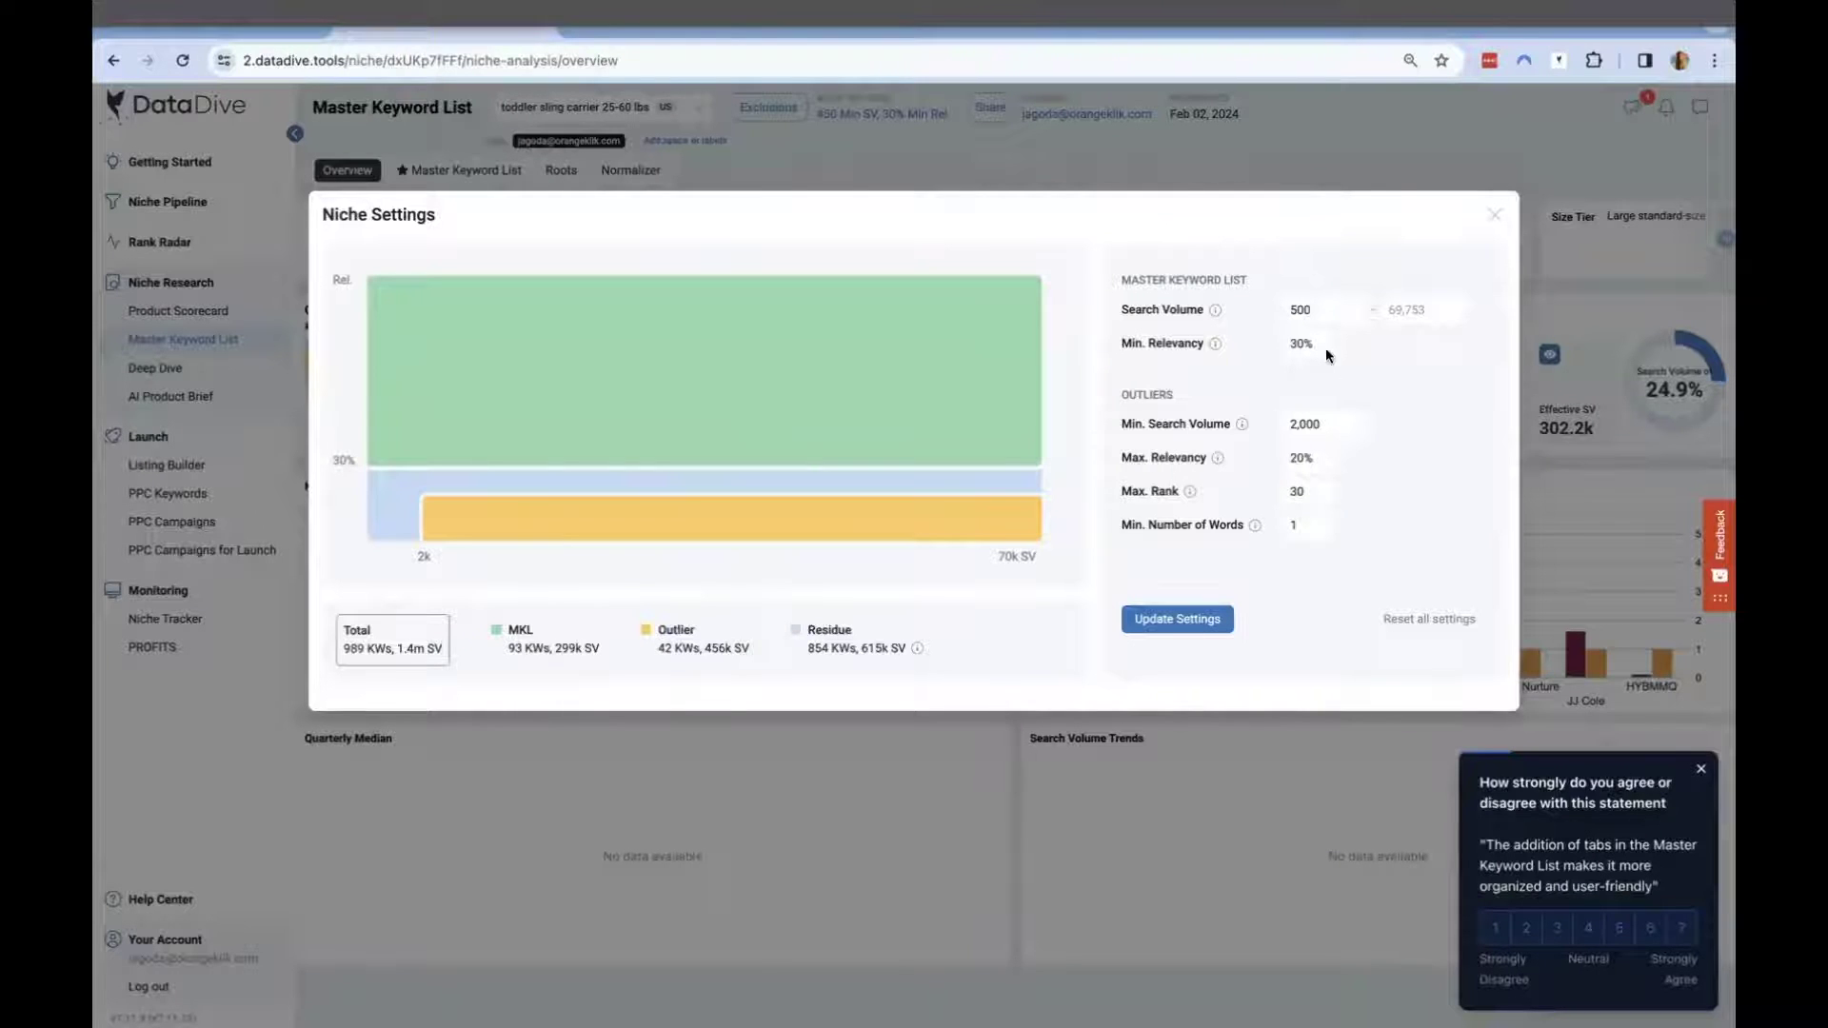
left_click(1297, 423)
key("BackSpace")
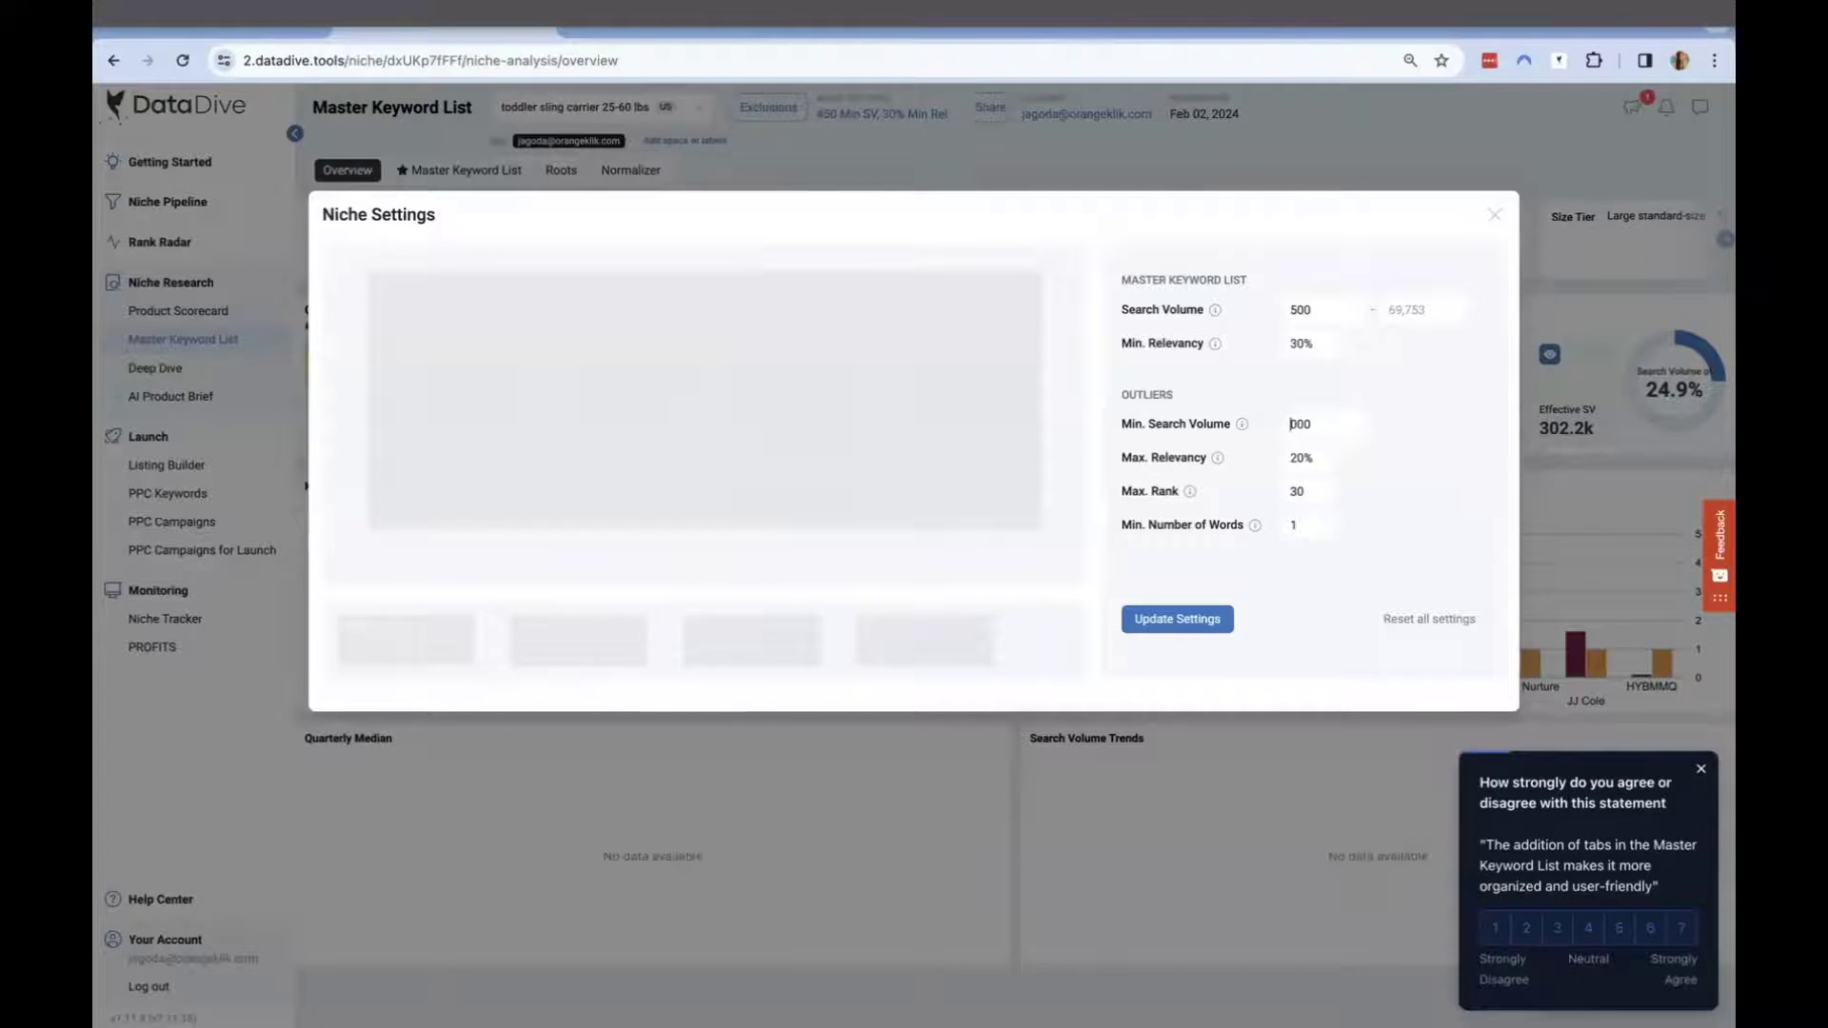
type("1")
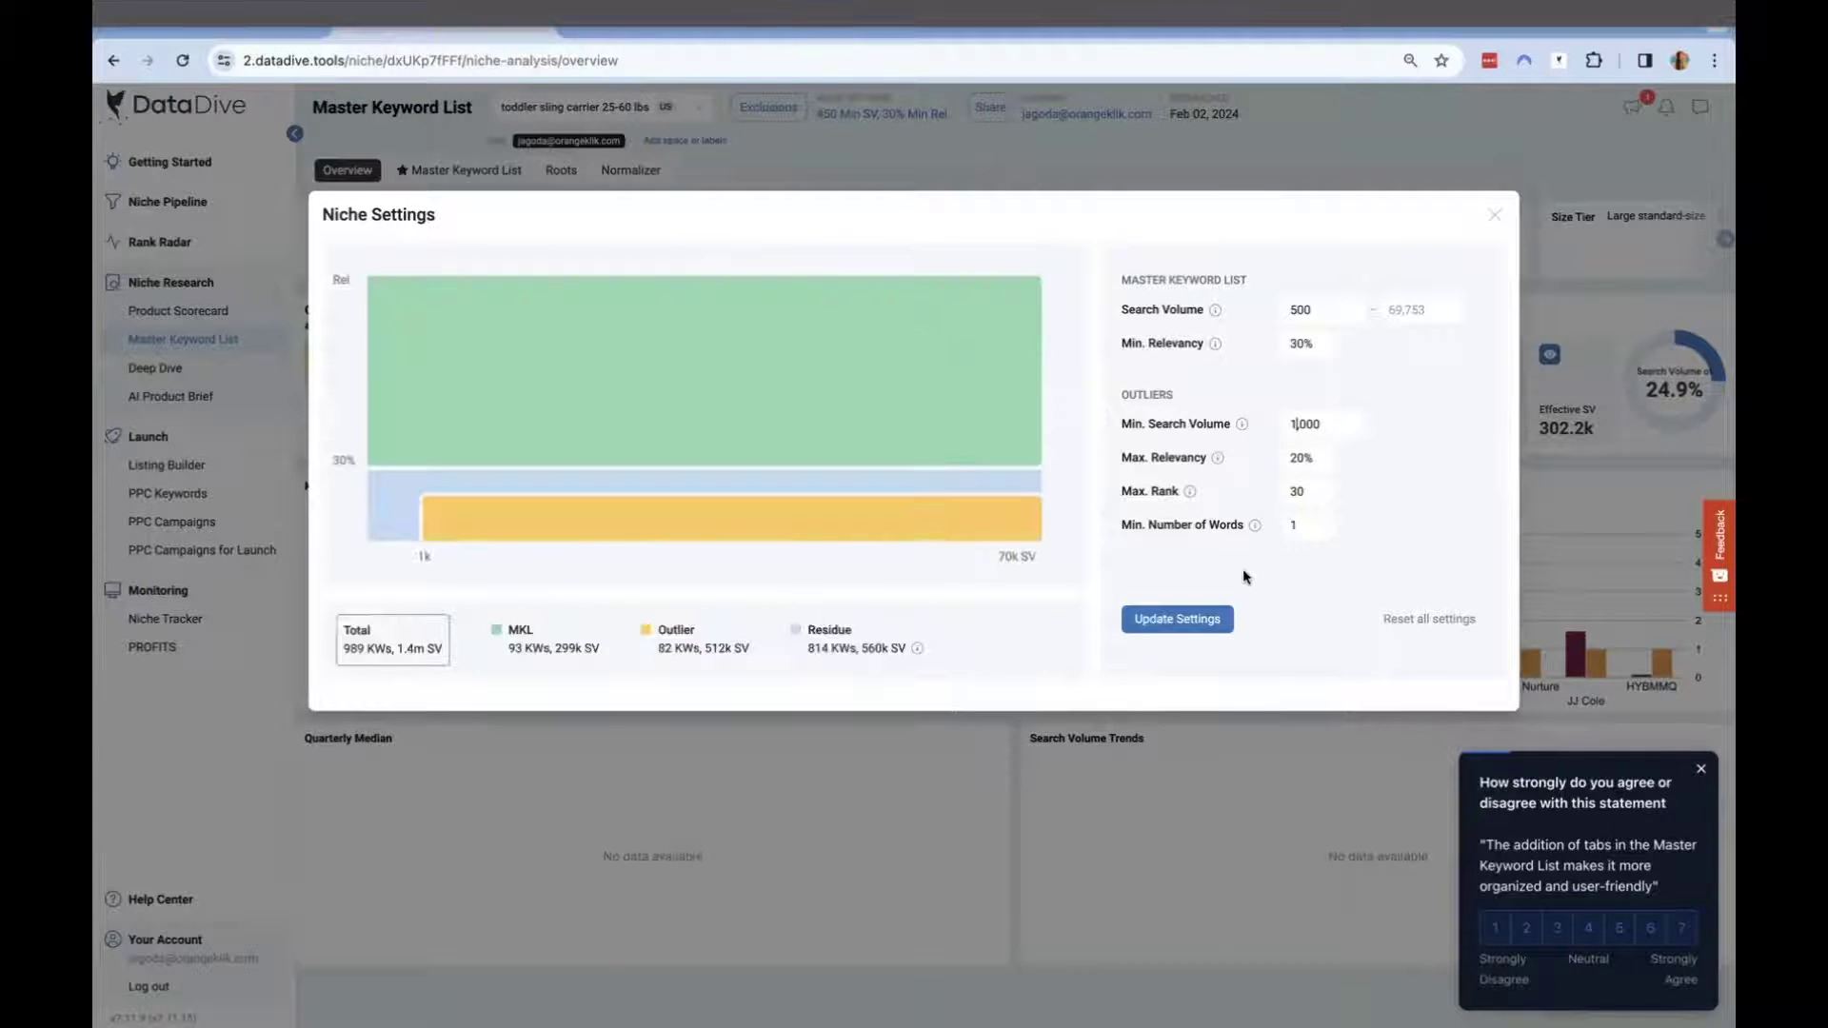
left_click(1219, 618)
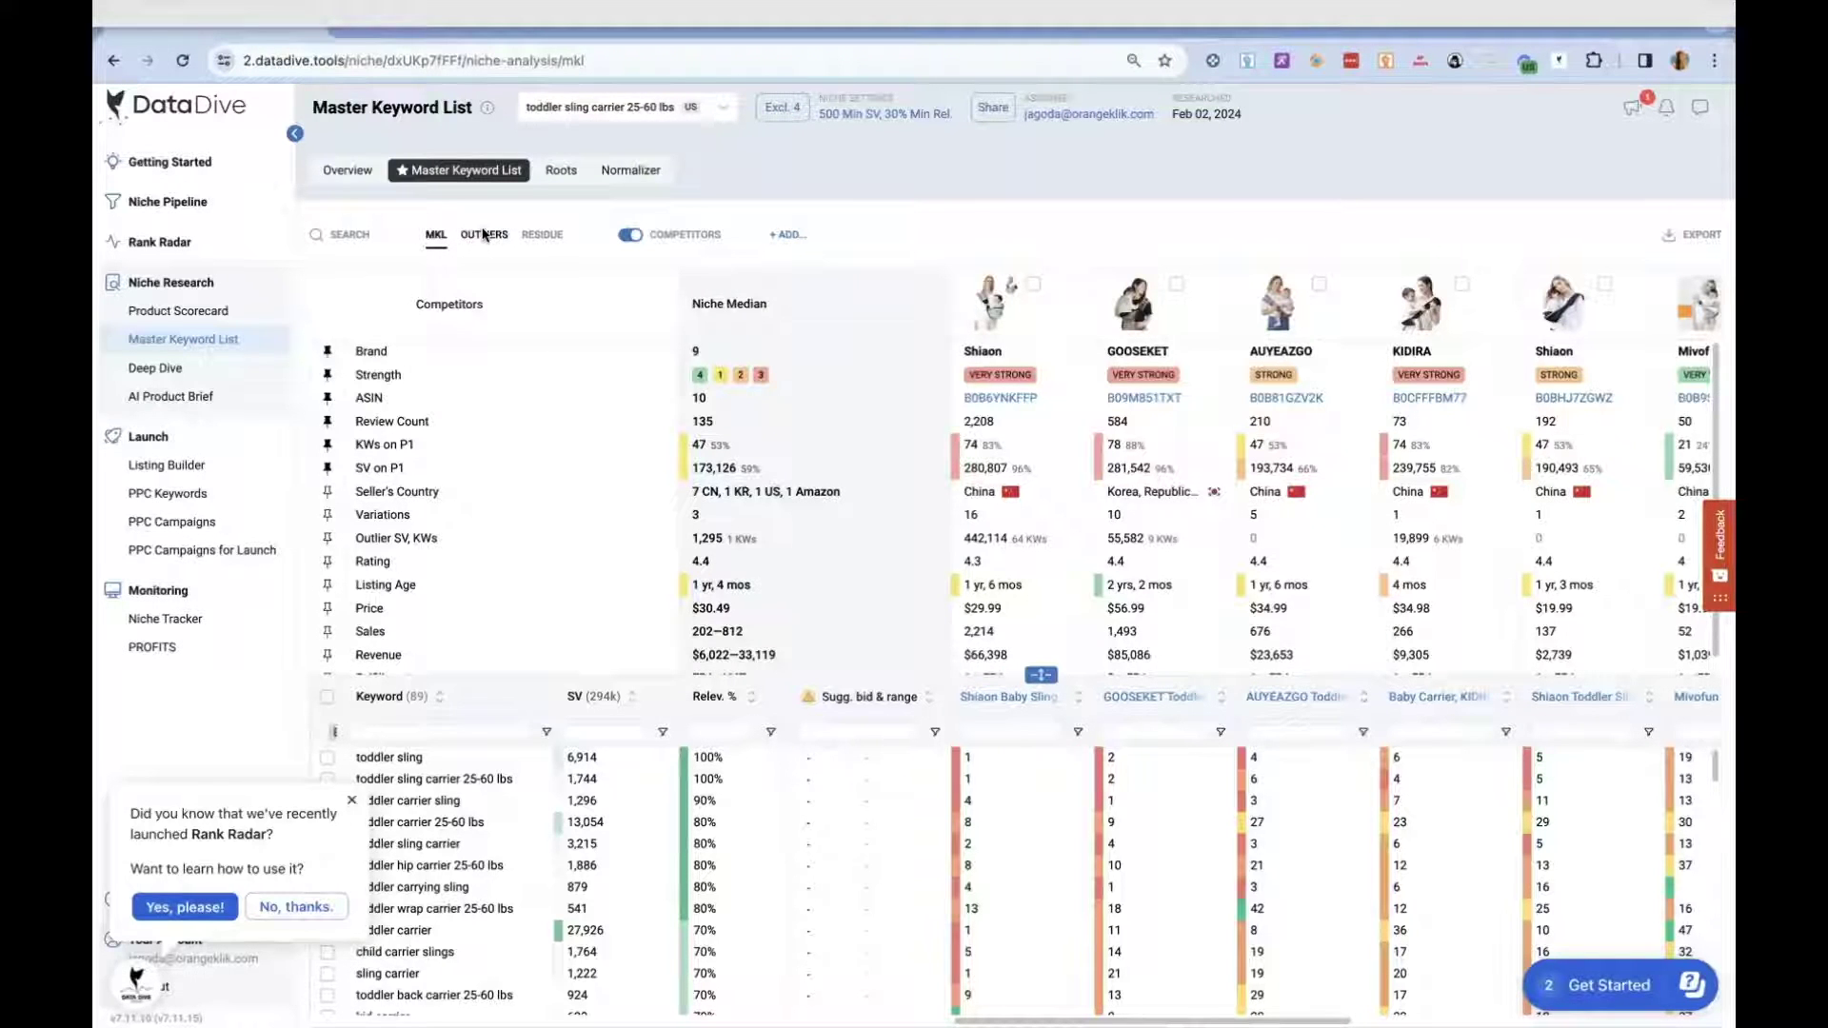
Browse the 82 outlier keywords on the Outliers tab with an enlarged list panel
left_click(490, 235)
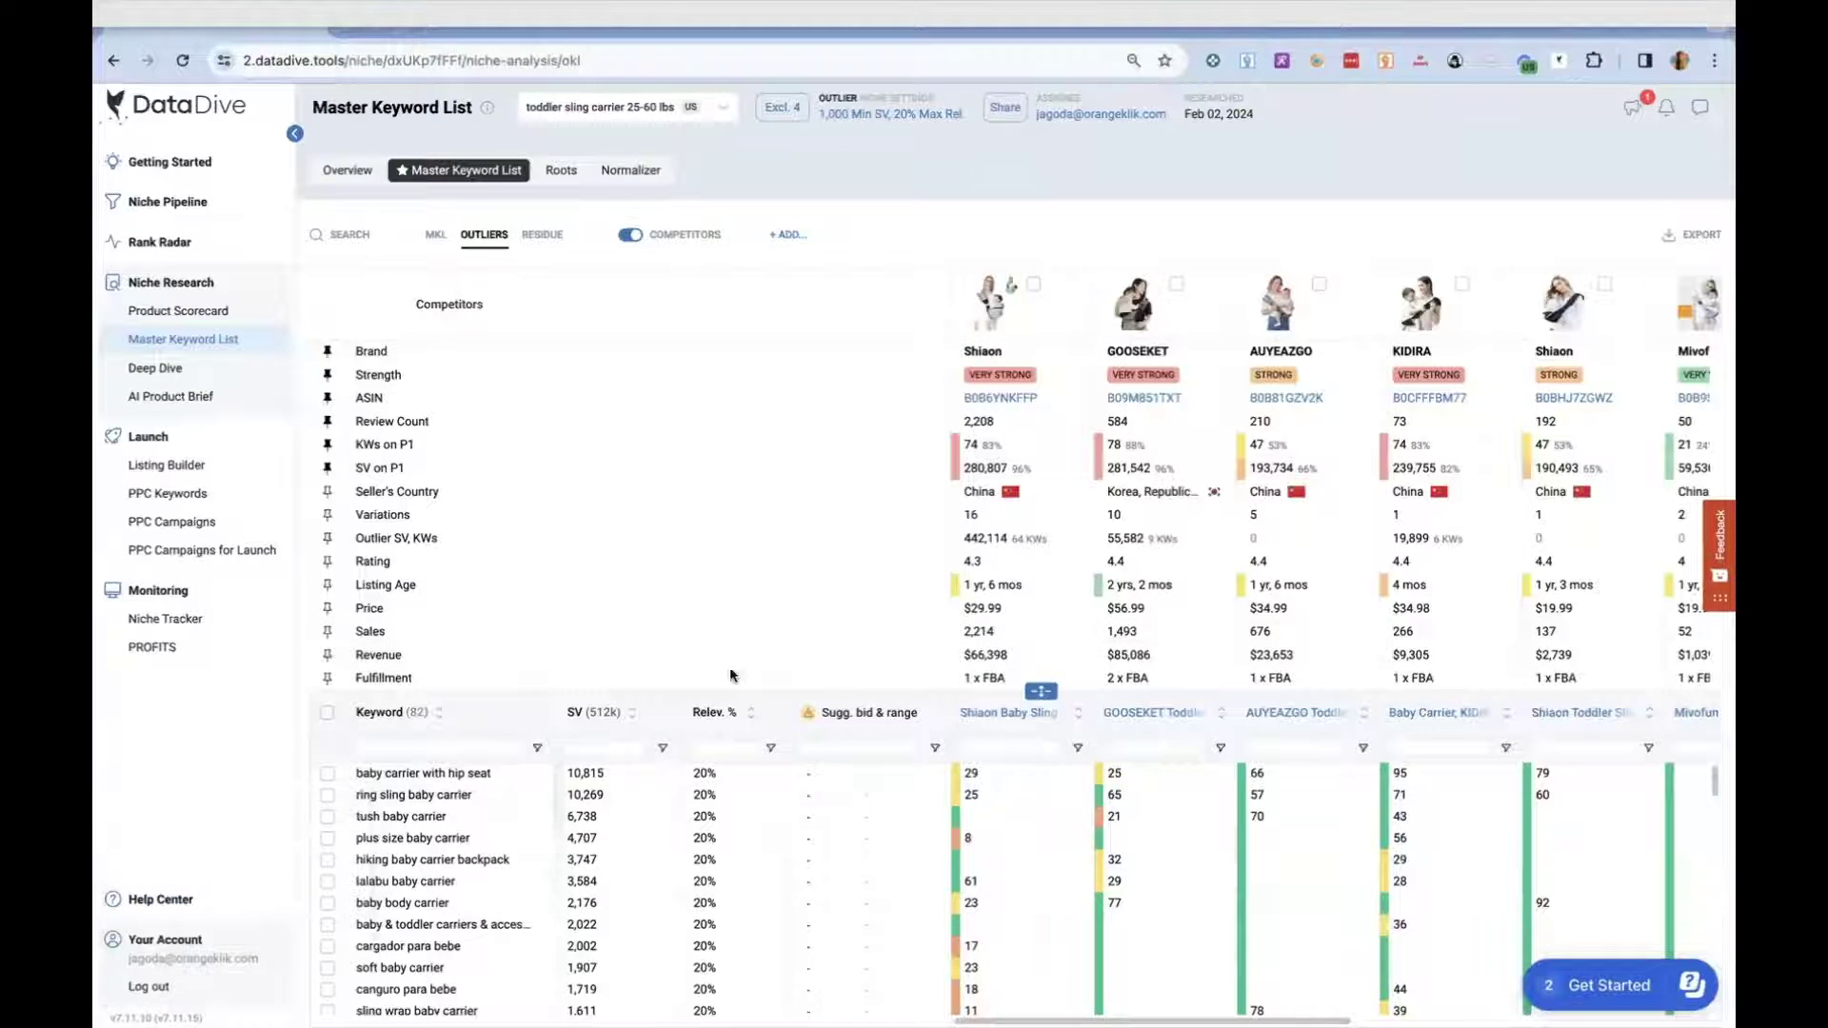
scroll(751, 849, "down", 1)
left_click_drag(1041, 690, 1050, 482)
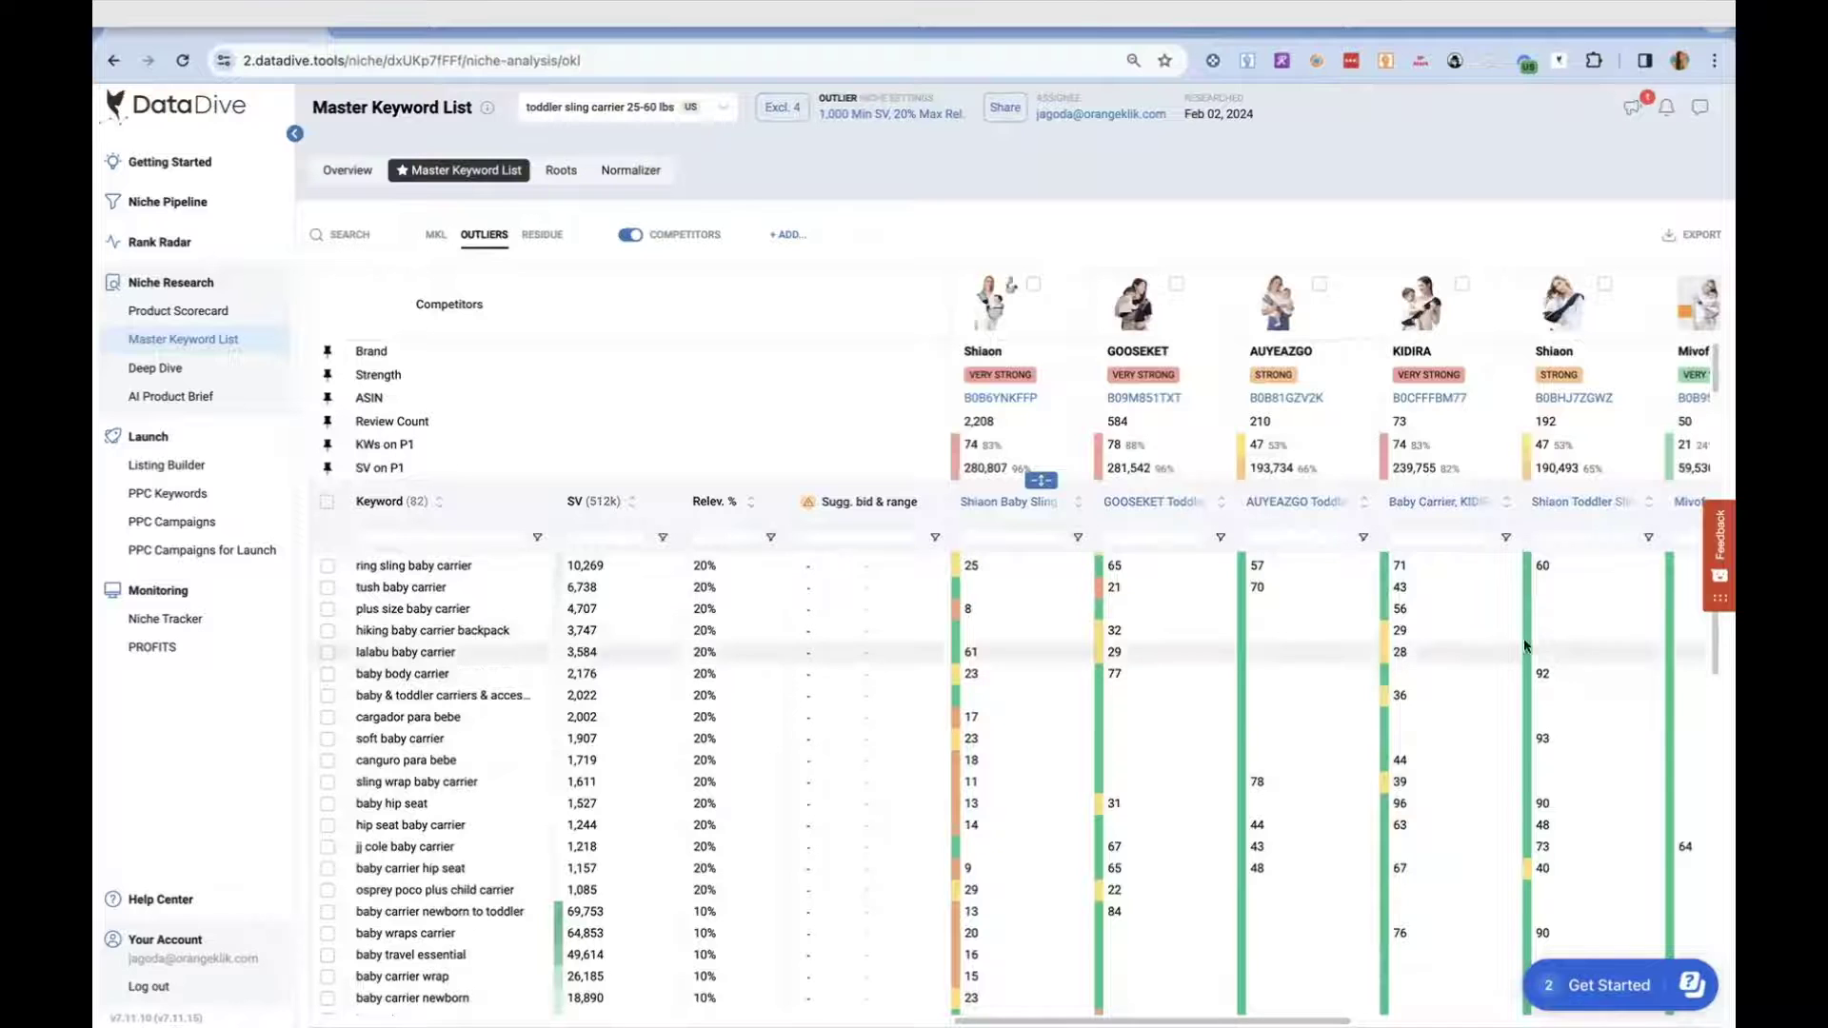
scroll(433, 666, "down", 3)
scroll(428, 673, "down", 1)
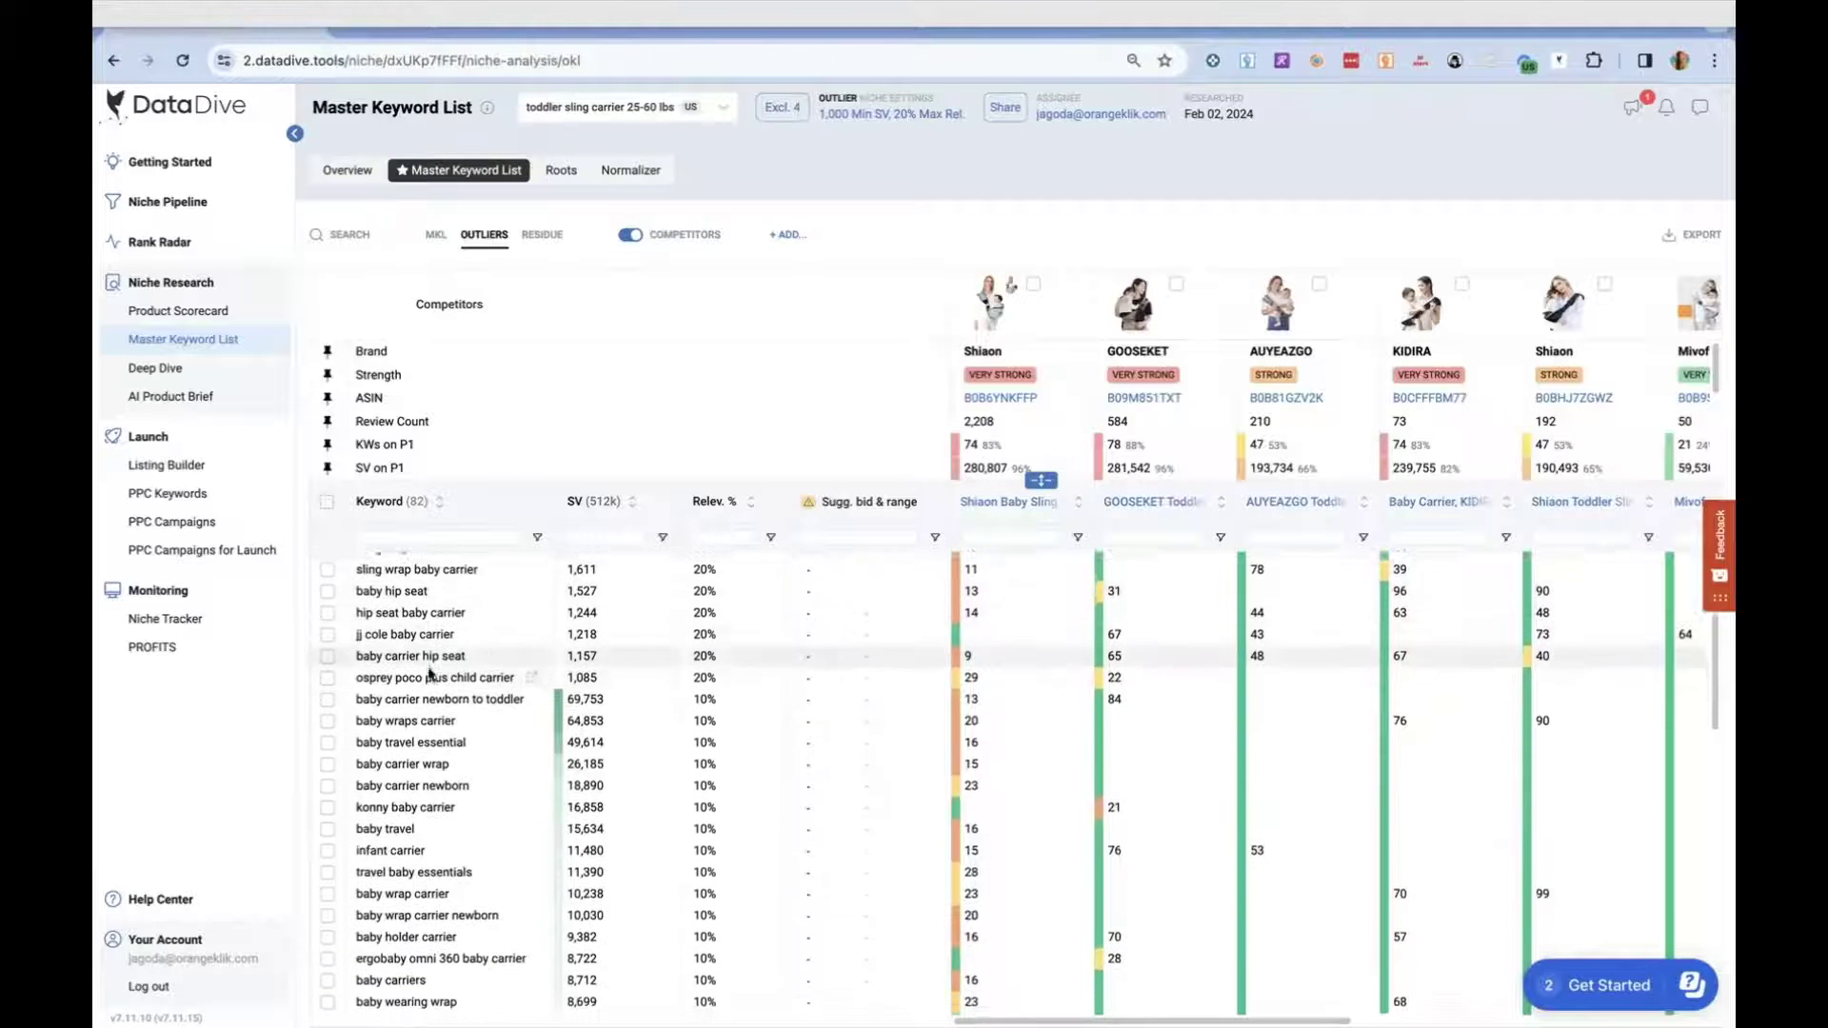
scroll(431, 676, "down", 3)
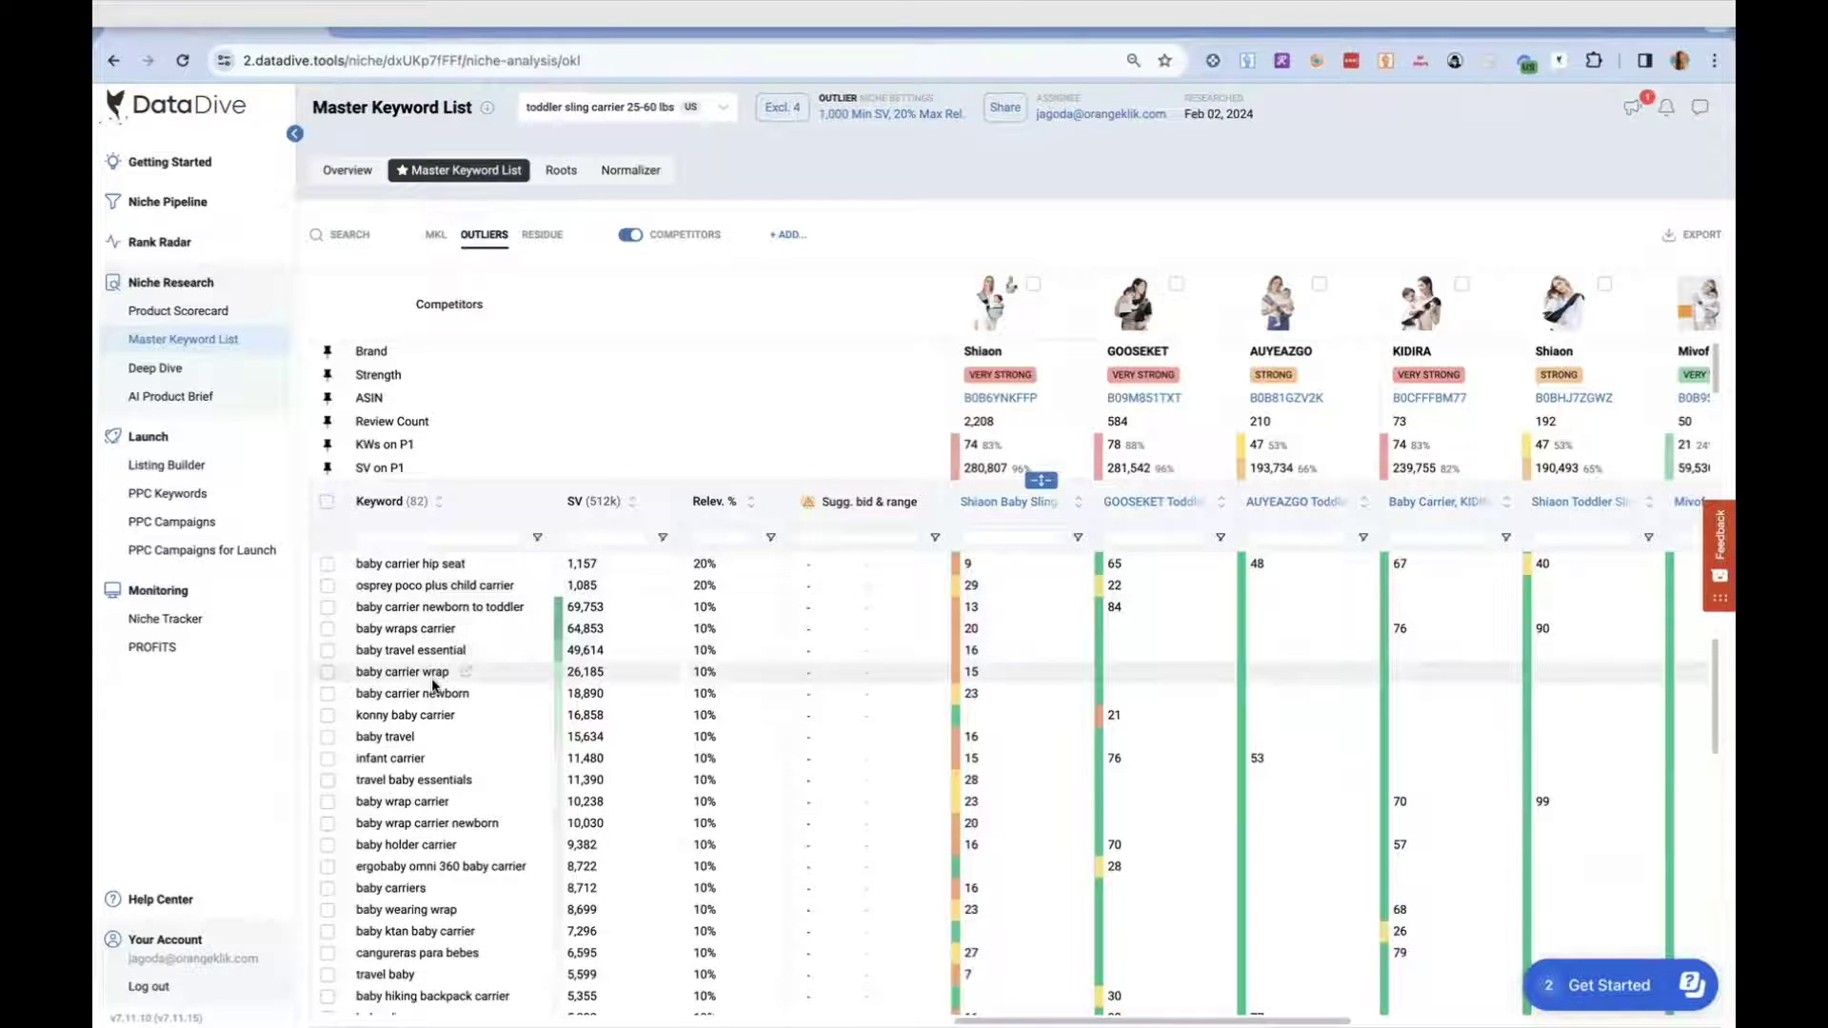
scroll(433, 683, "up", 3)
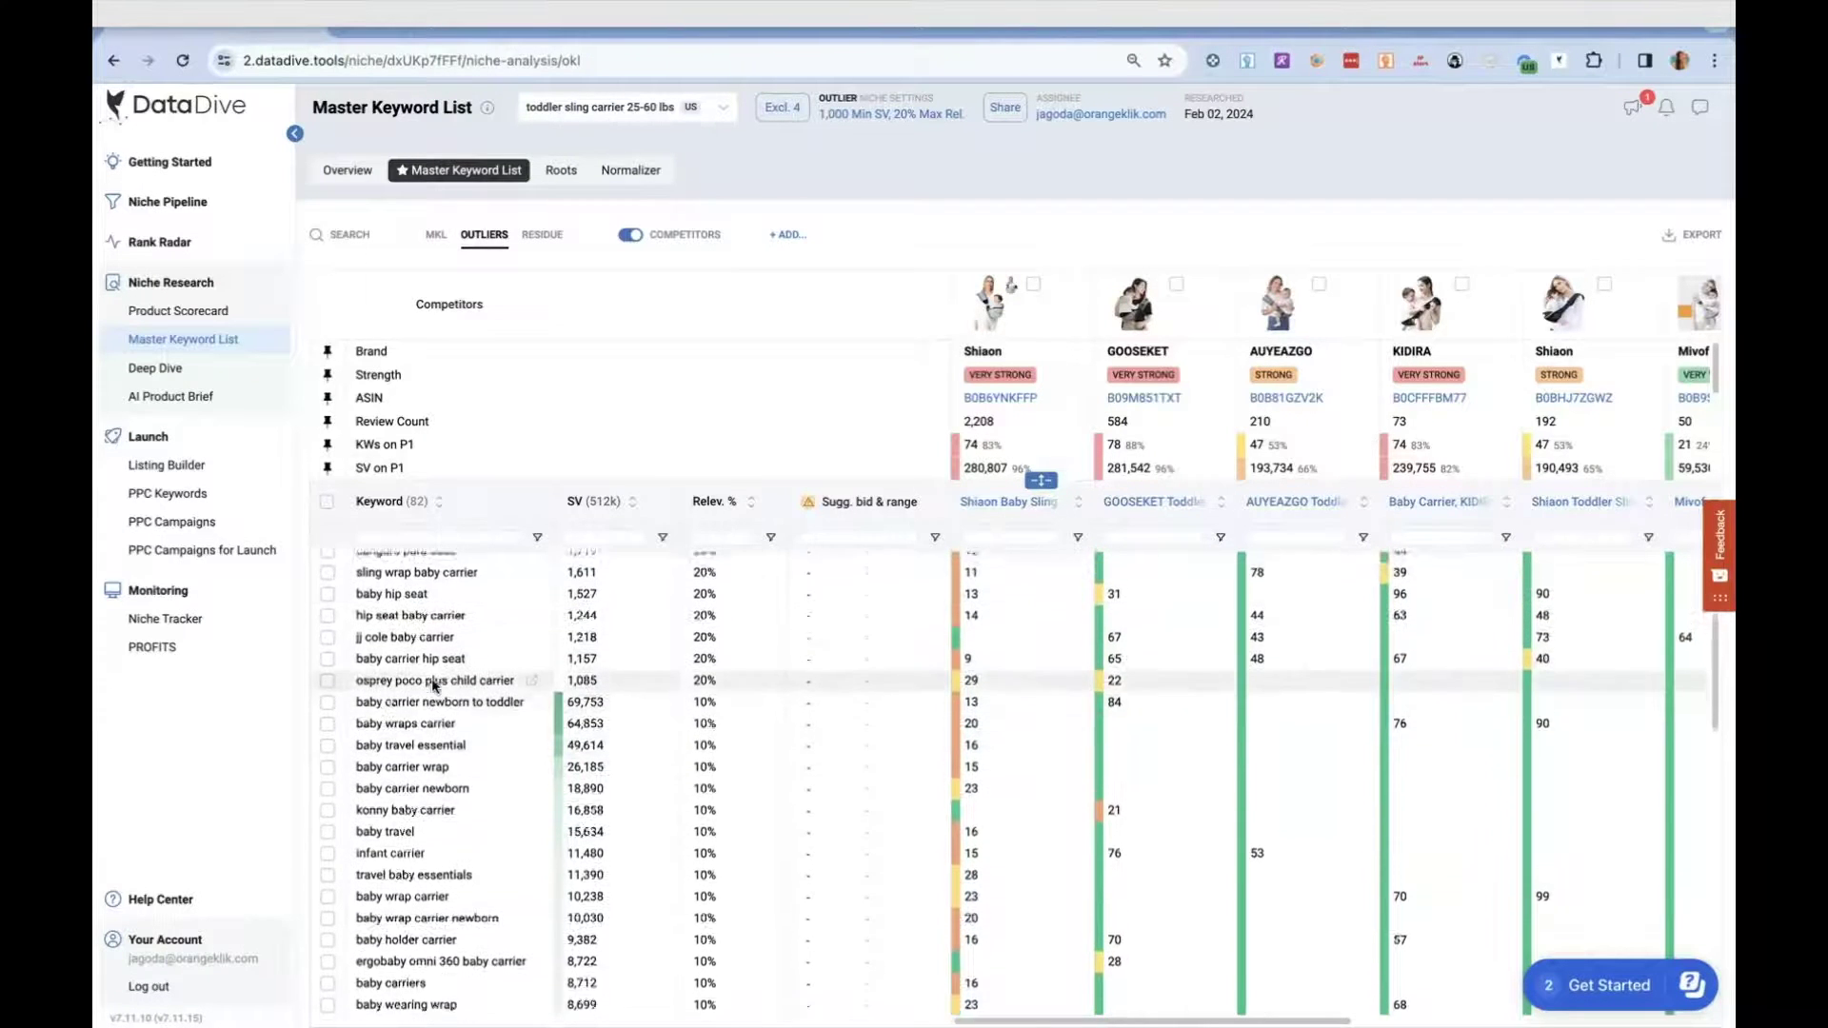
scroll(433, 685, "up", 1)
scroll(430, 684, "up", 3)
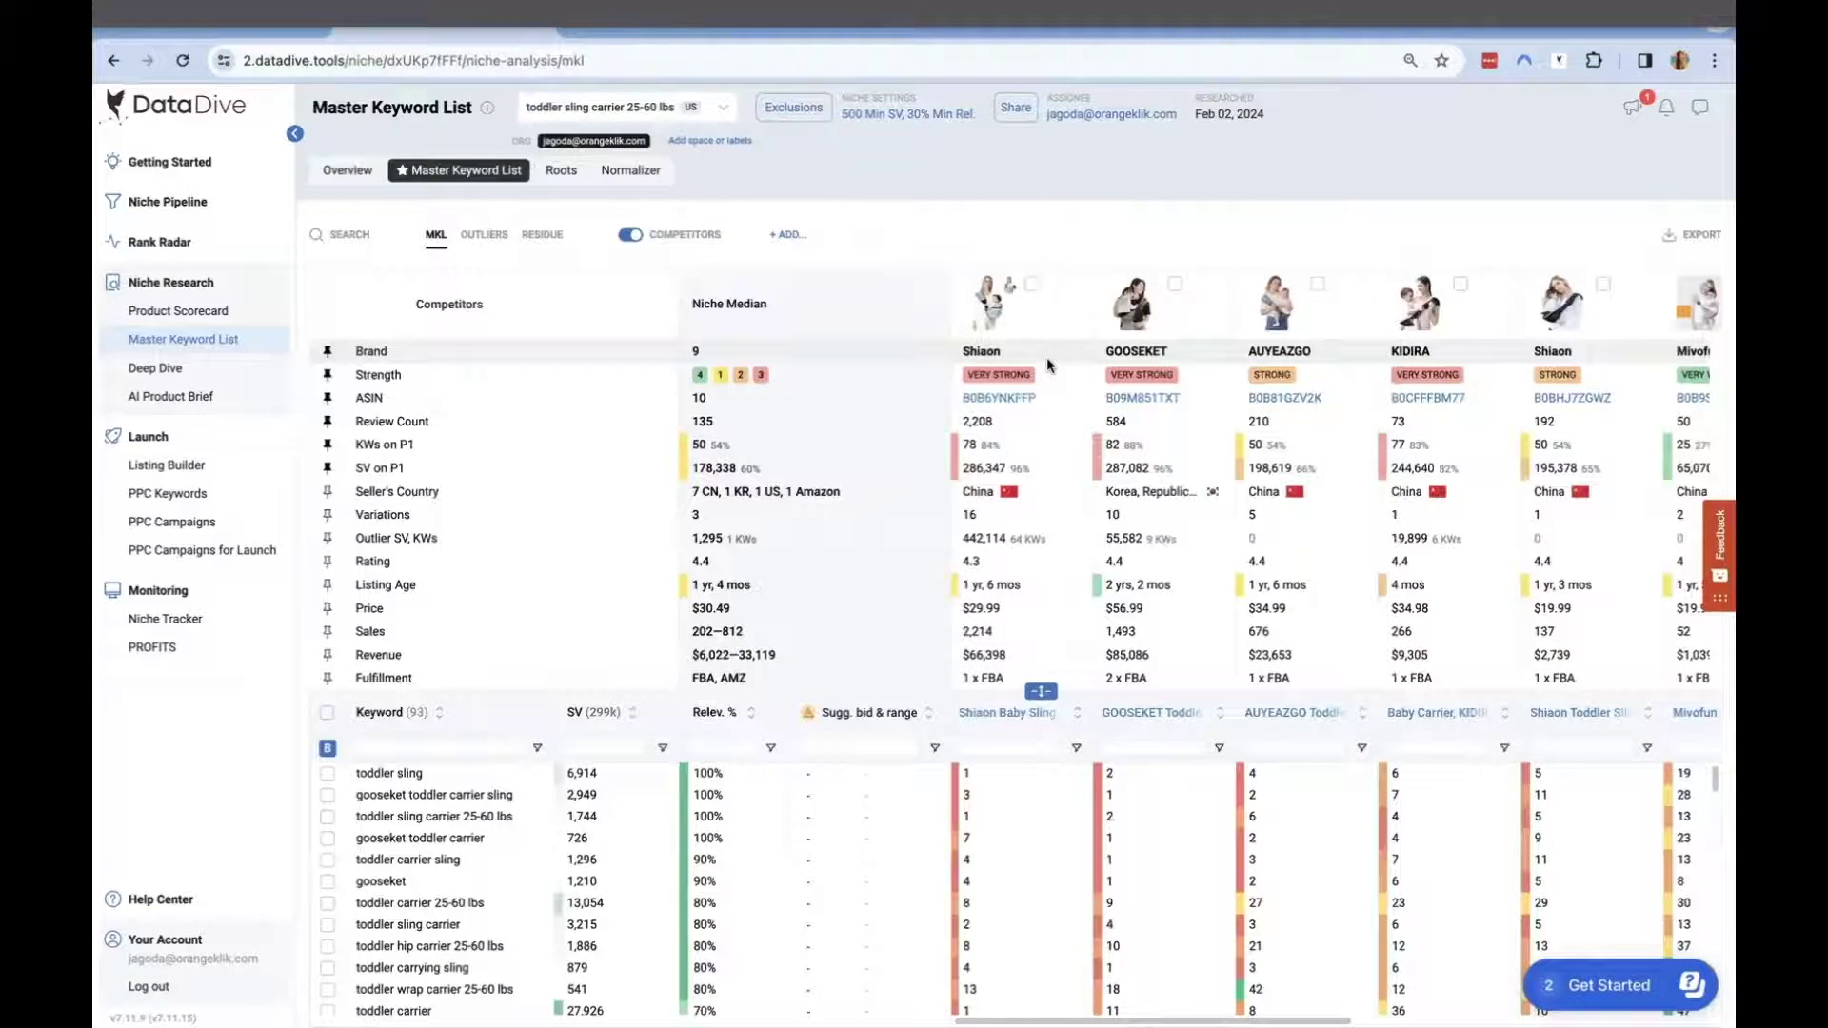
scroll(1048, 365, "right", 3)
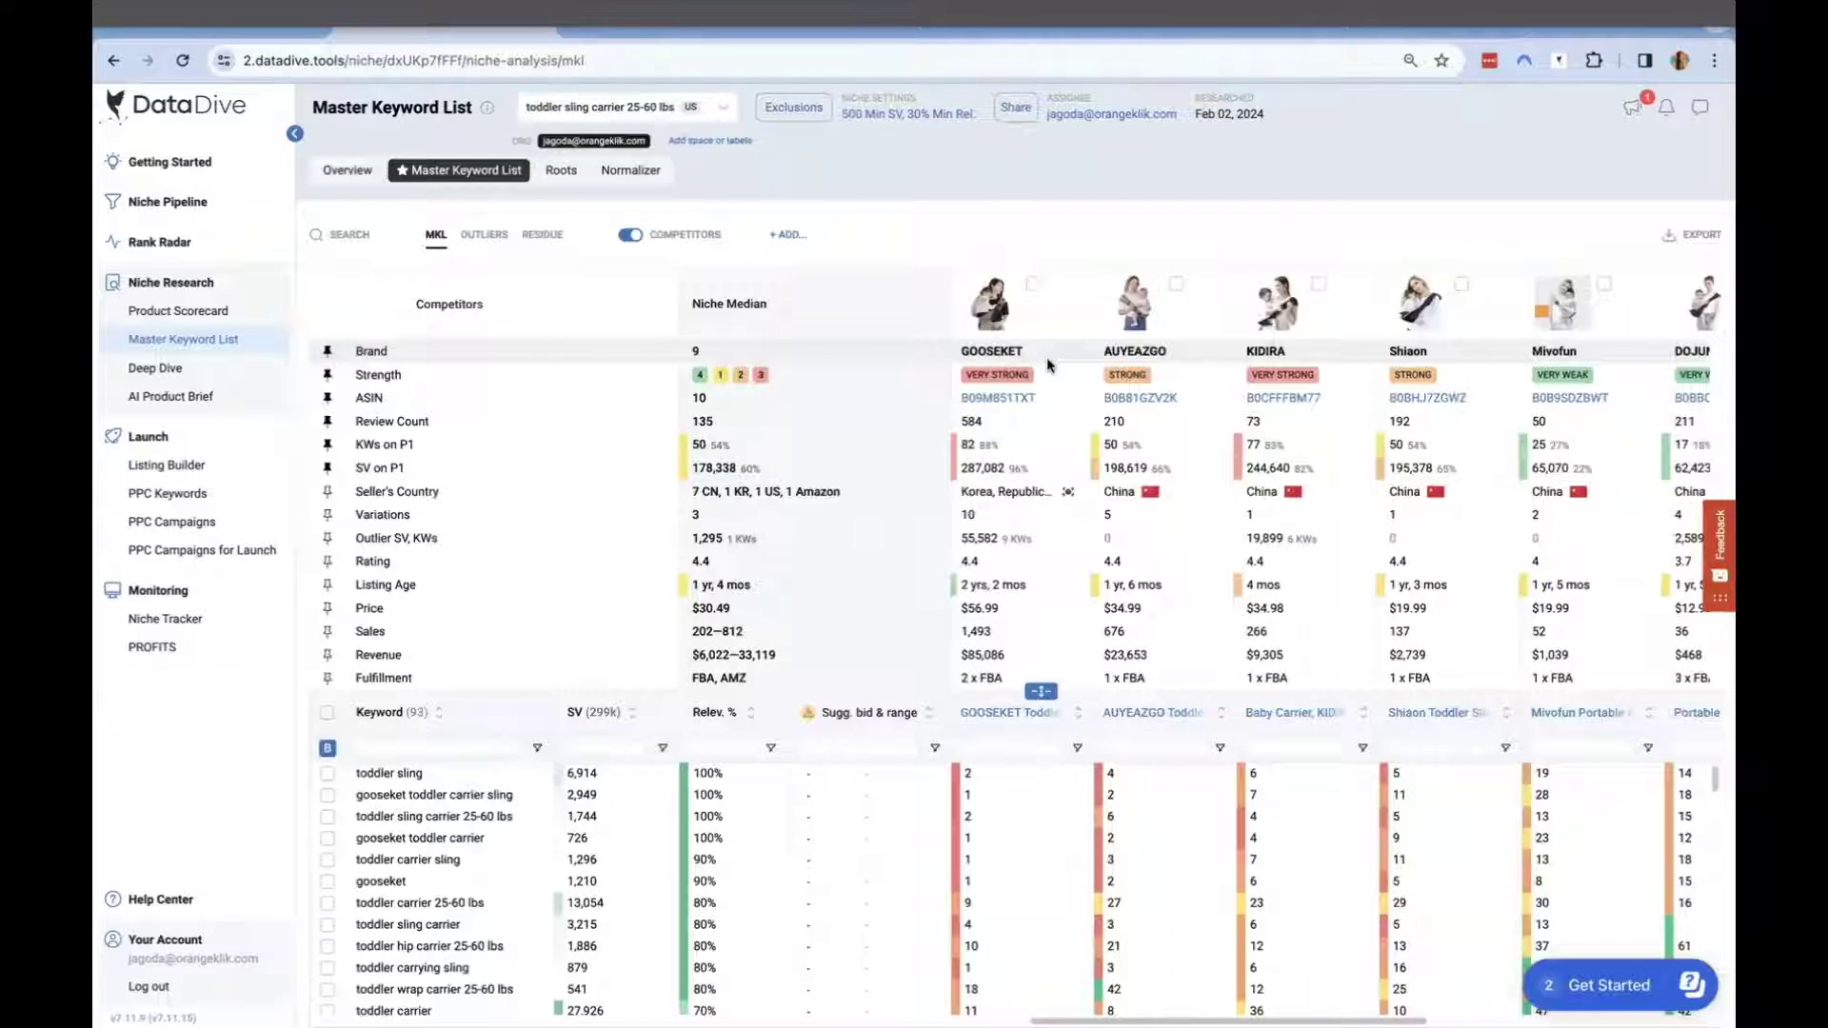
scroll(1048, 365, "right", 3)
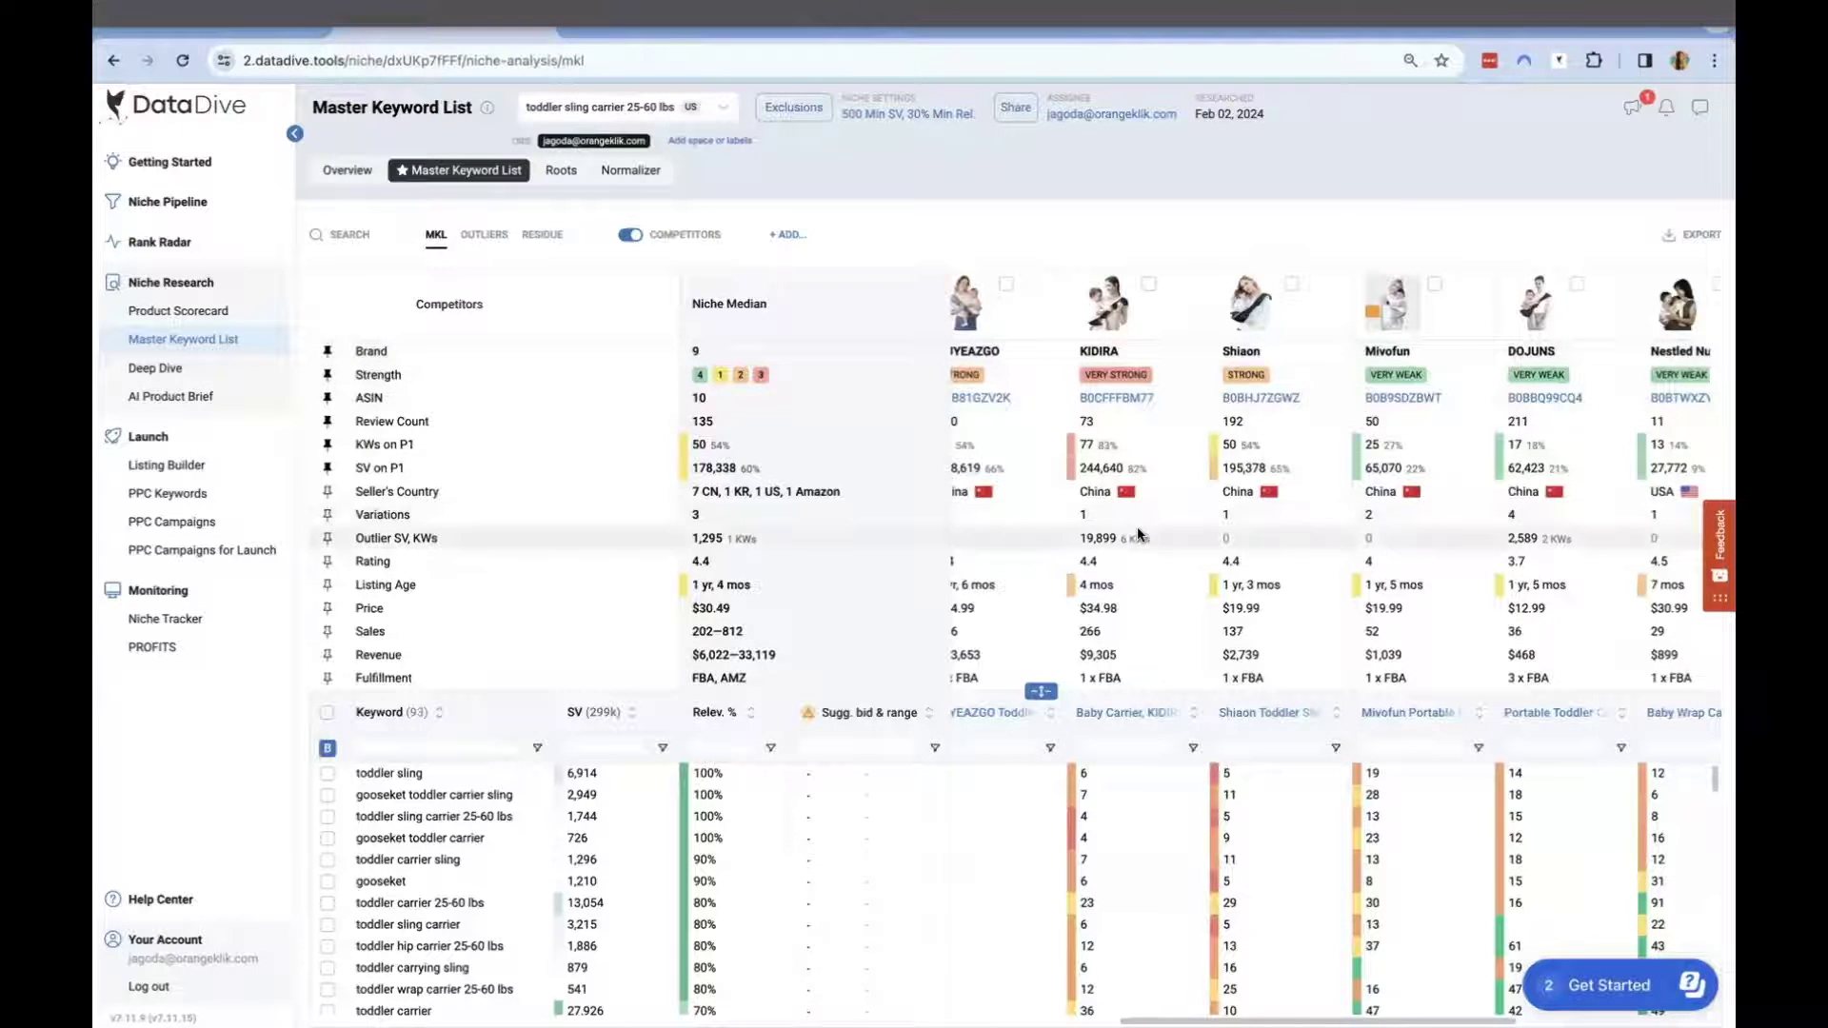
mouse_move(1162, 405)
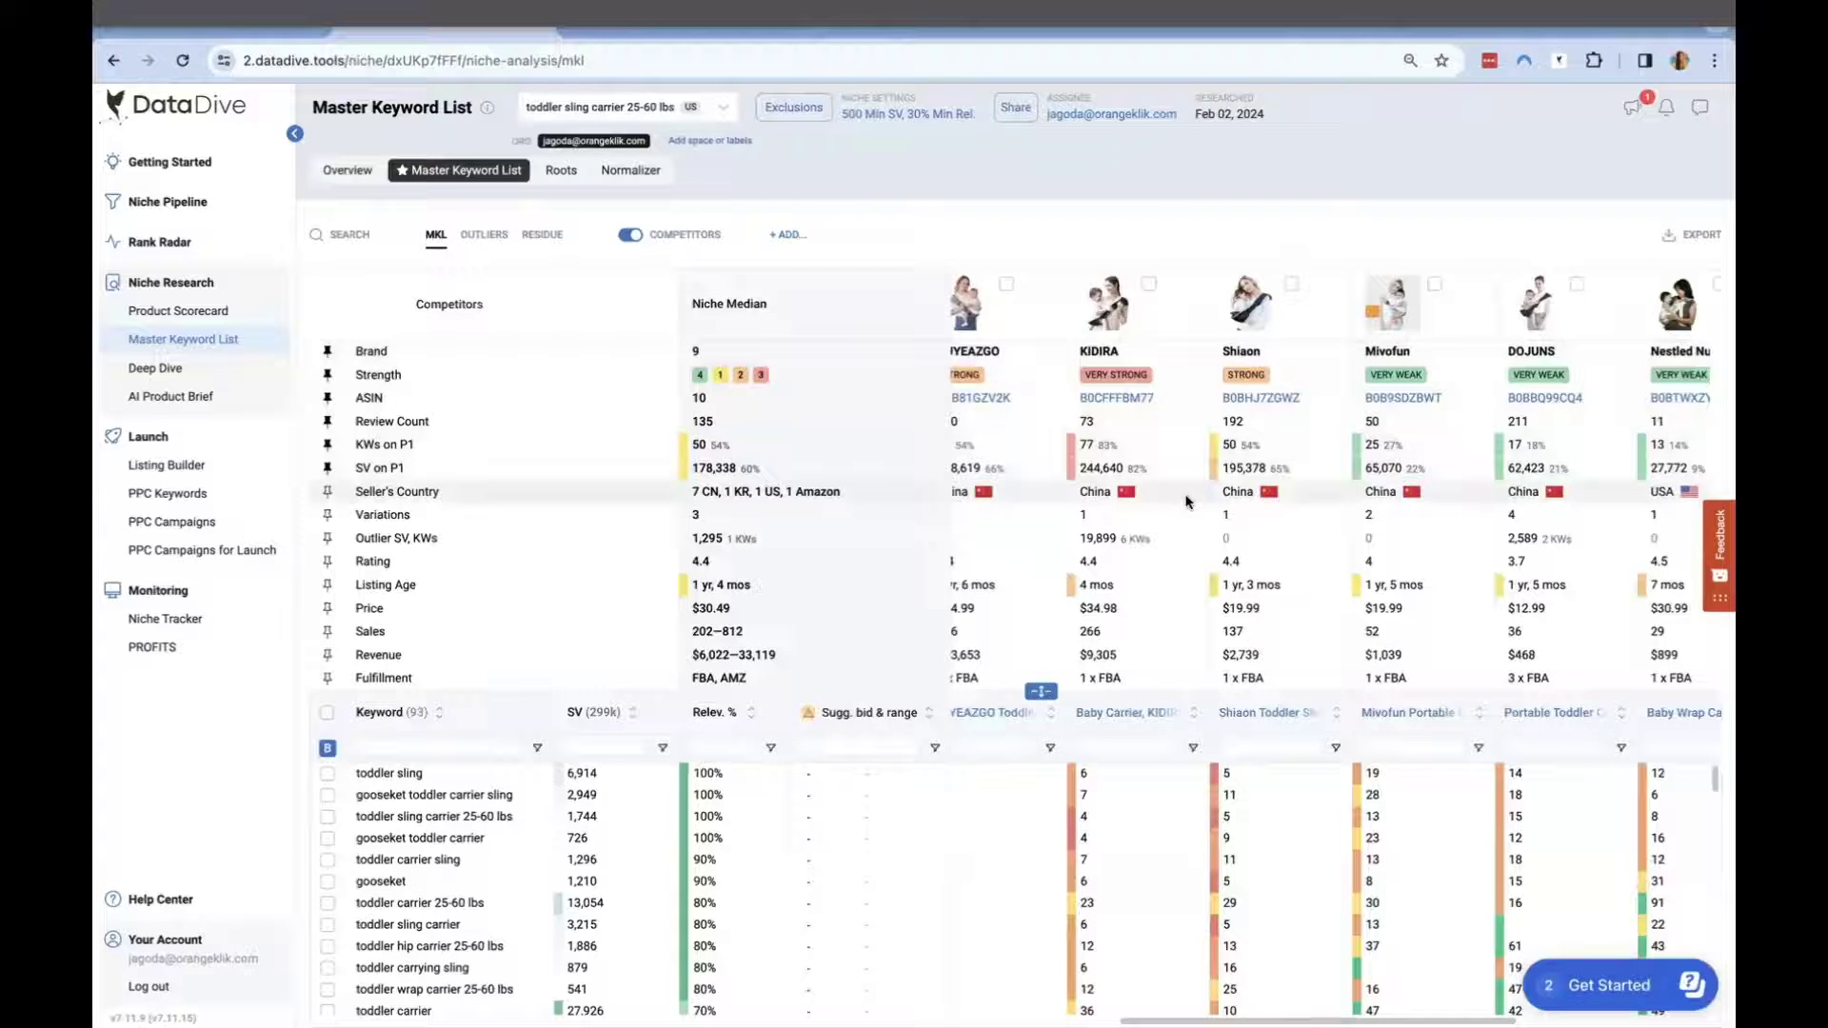
scroll(1188, 503, "right", 5)
scroll(1187, 503, "right", 2)
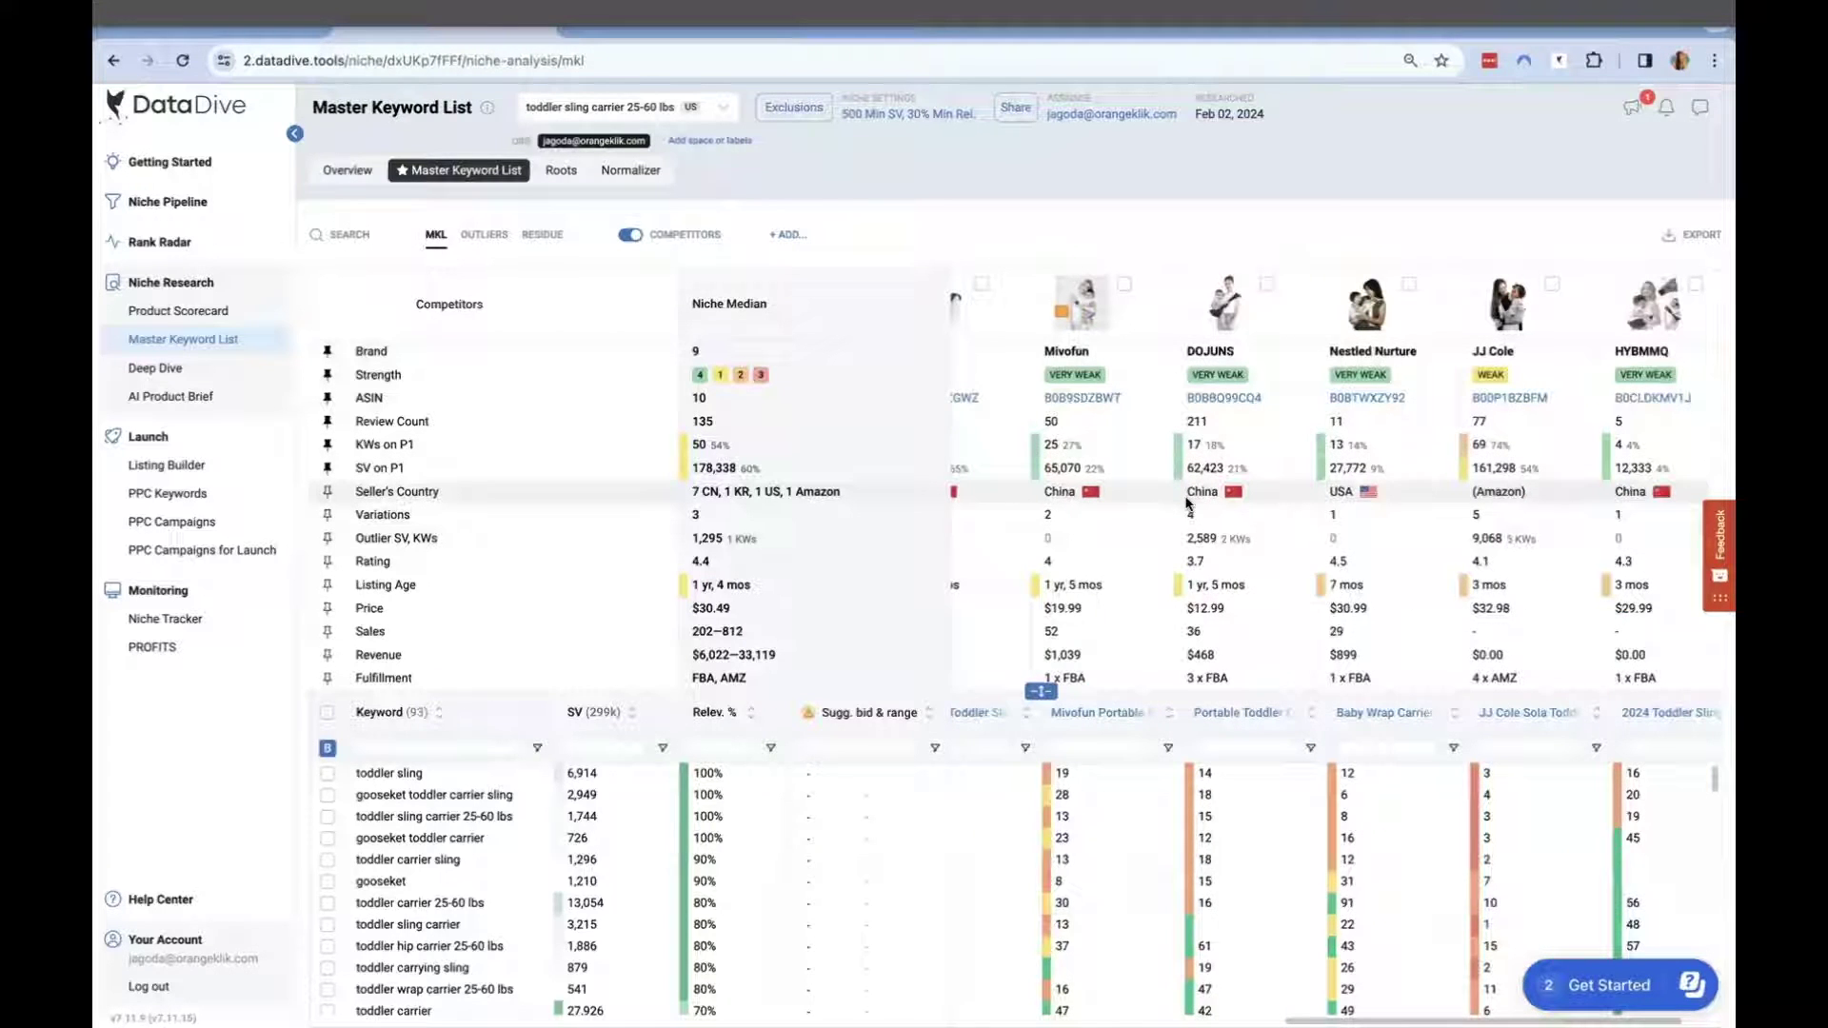
scroll(1188, 502, "left", 10)
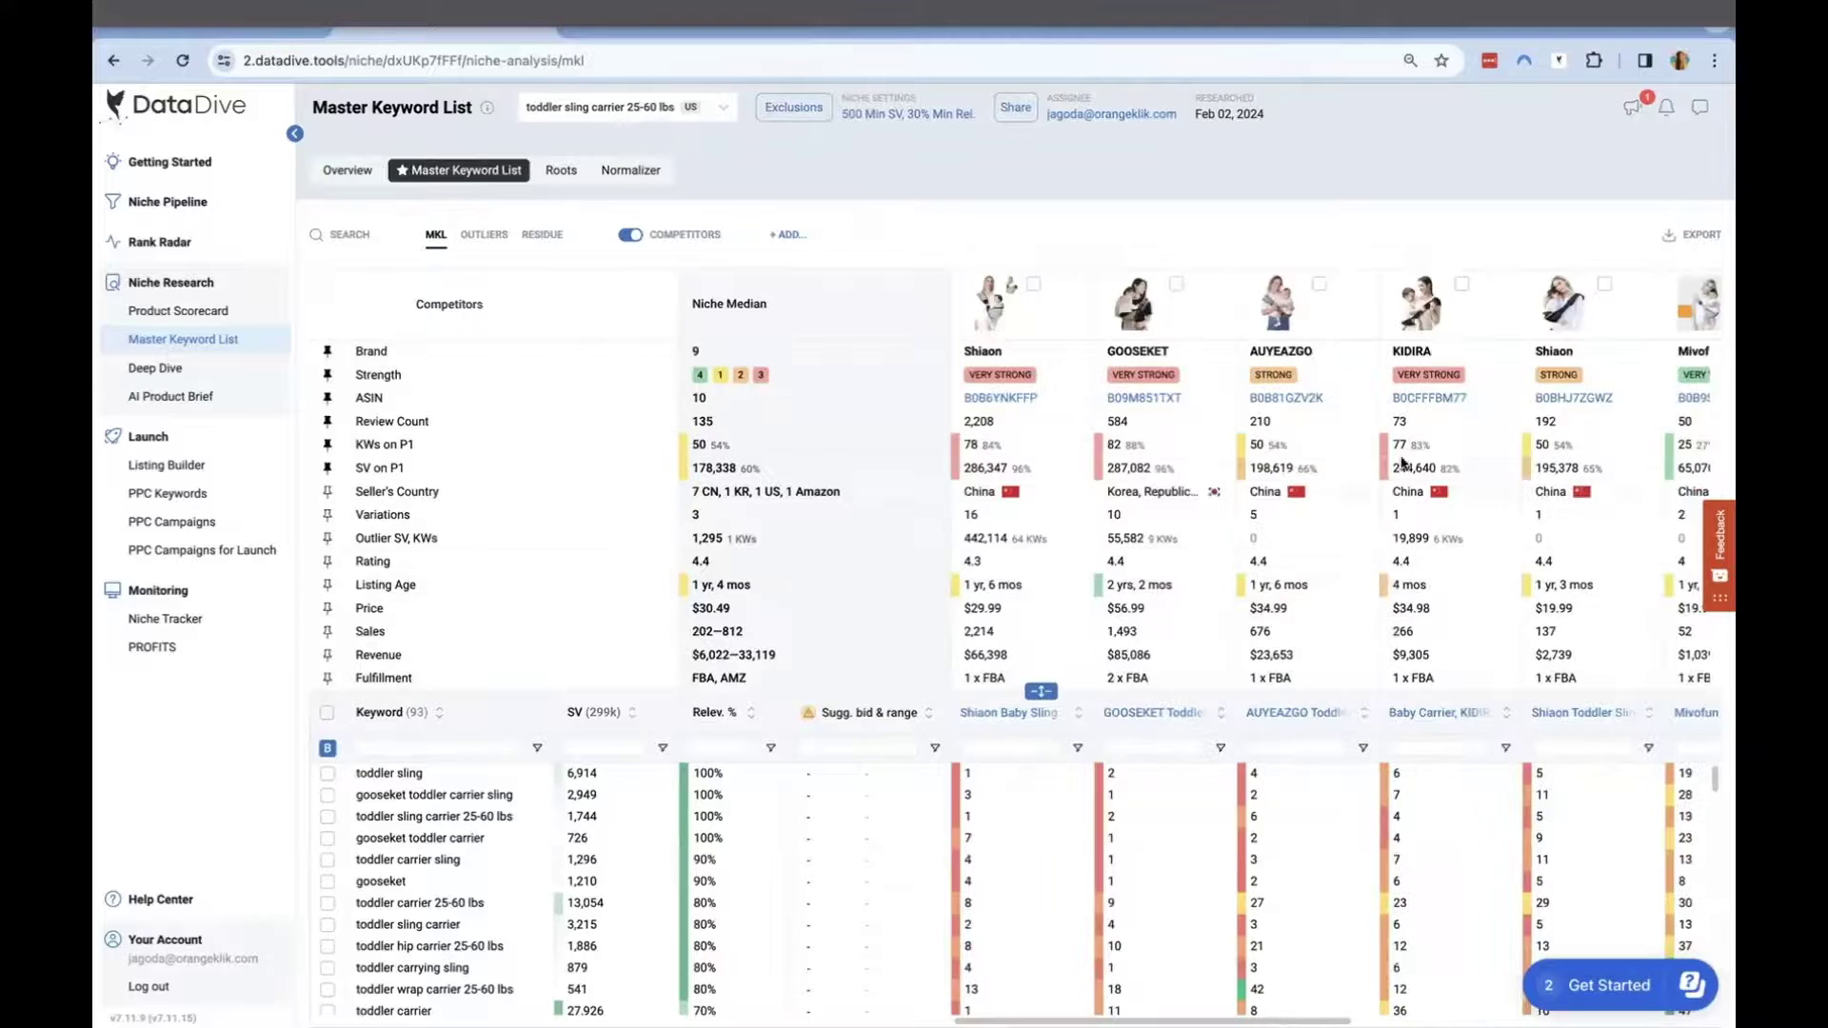
left_click(1418, 586)
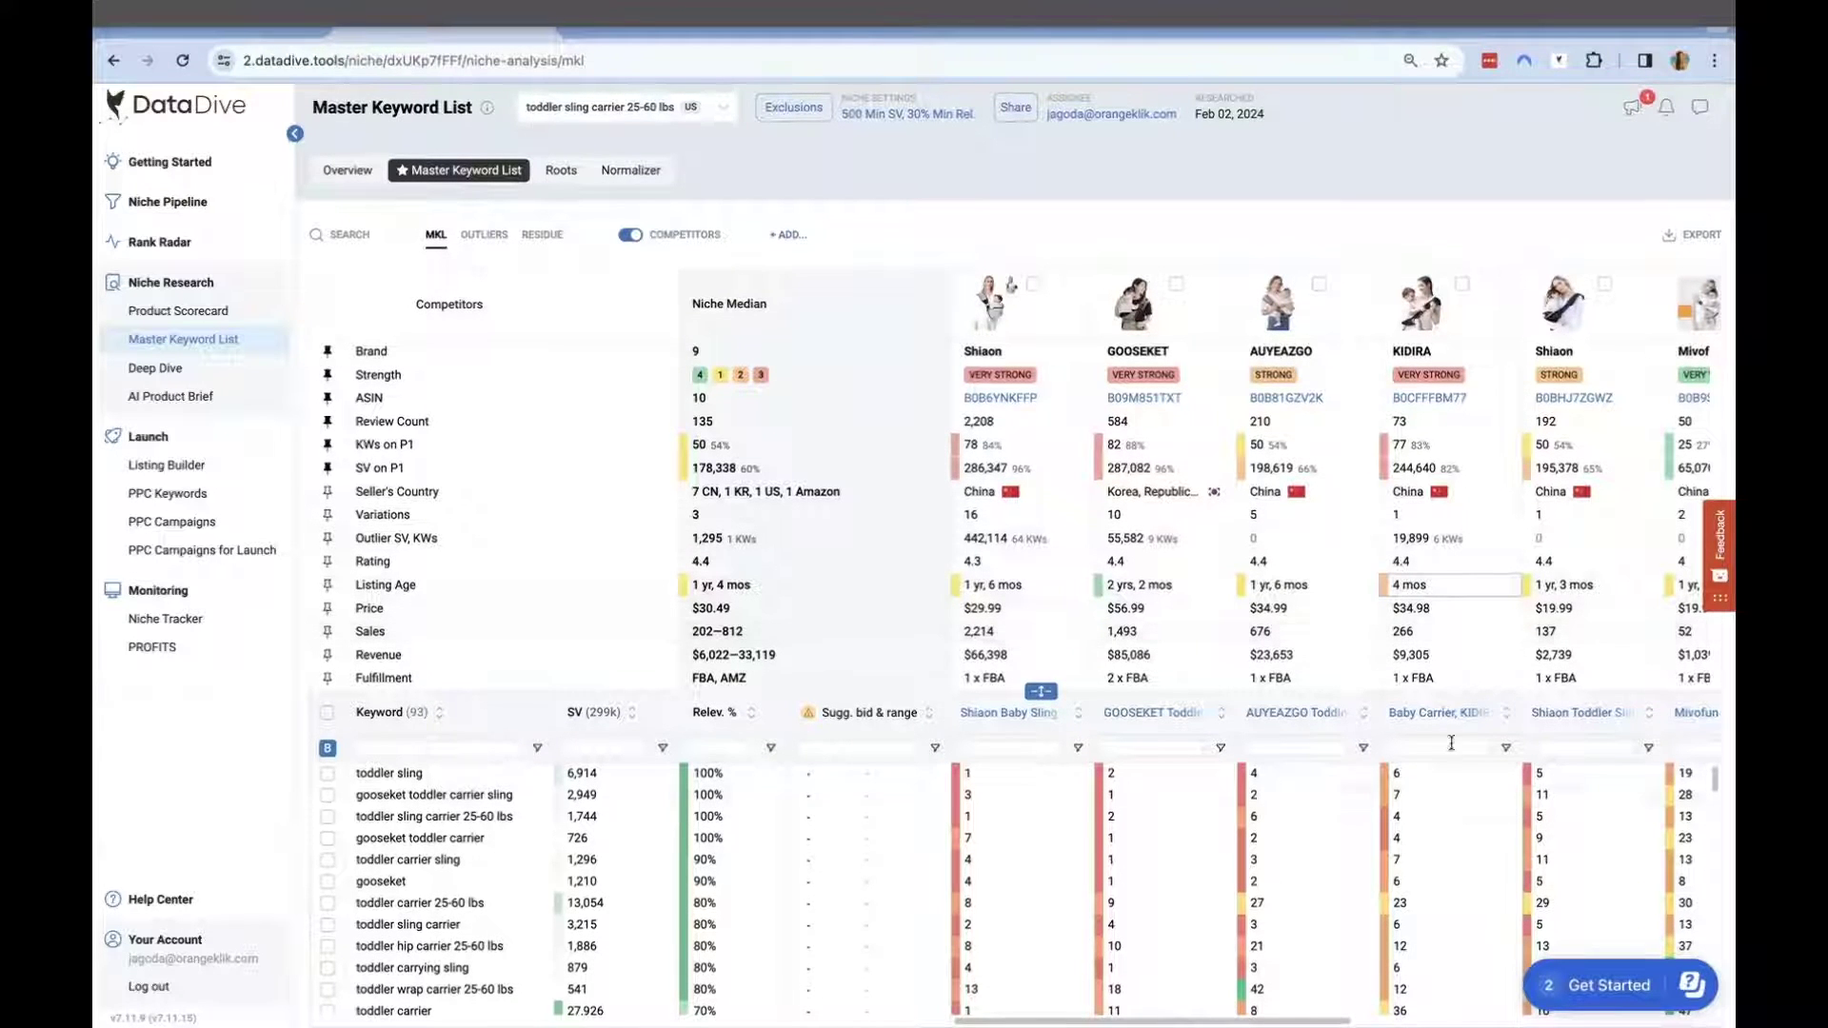
scroll(1454, 808, "down", 1)
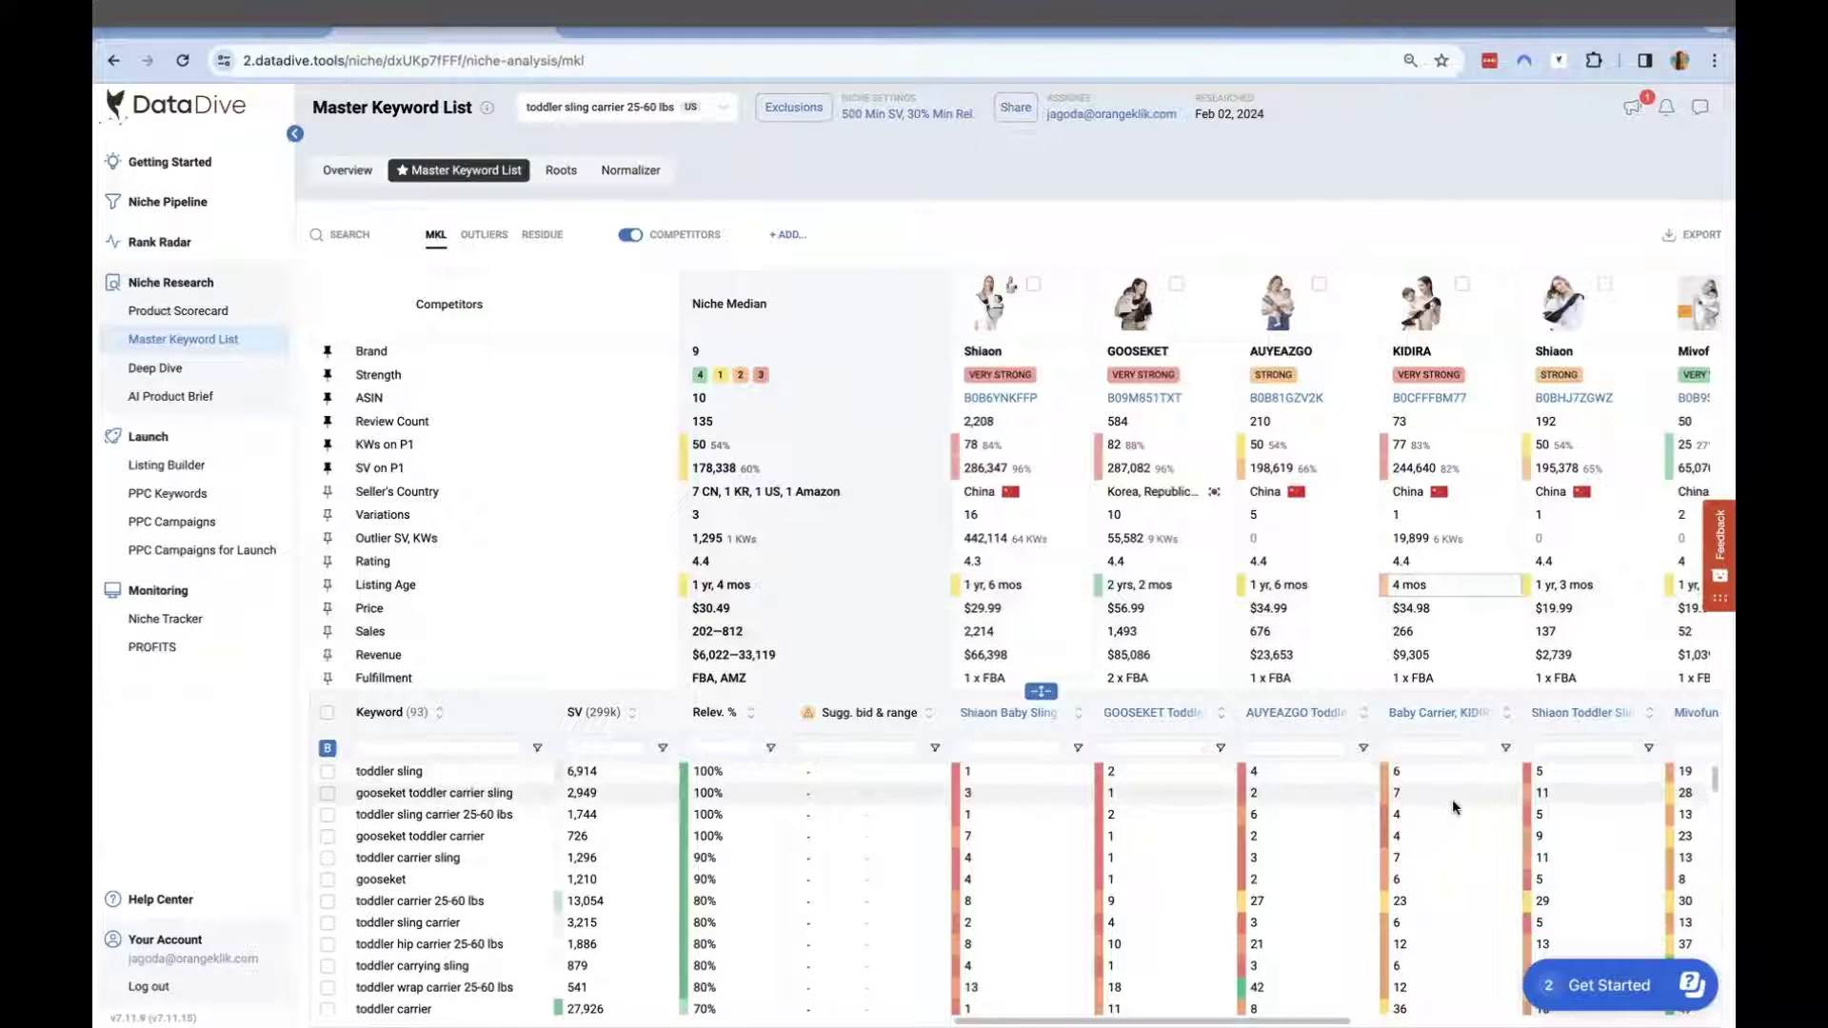
scroll(1454, 808, "down", 1)
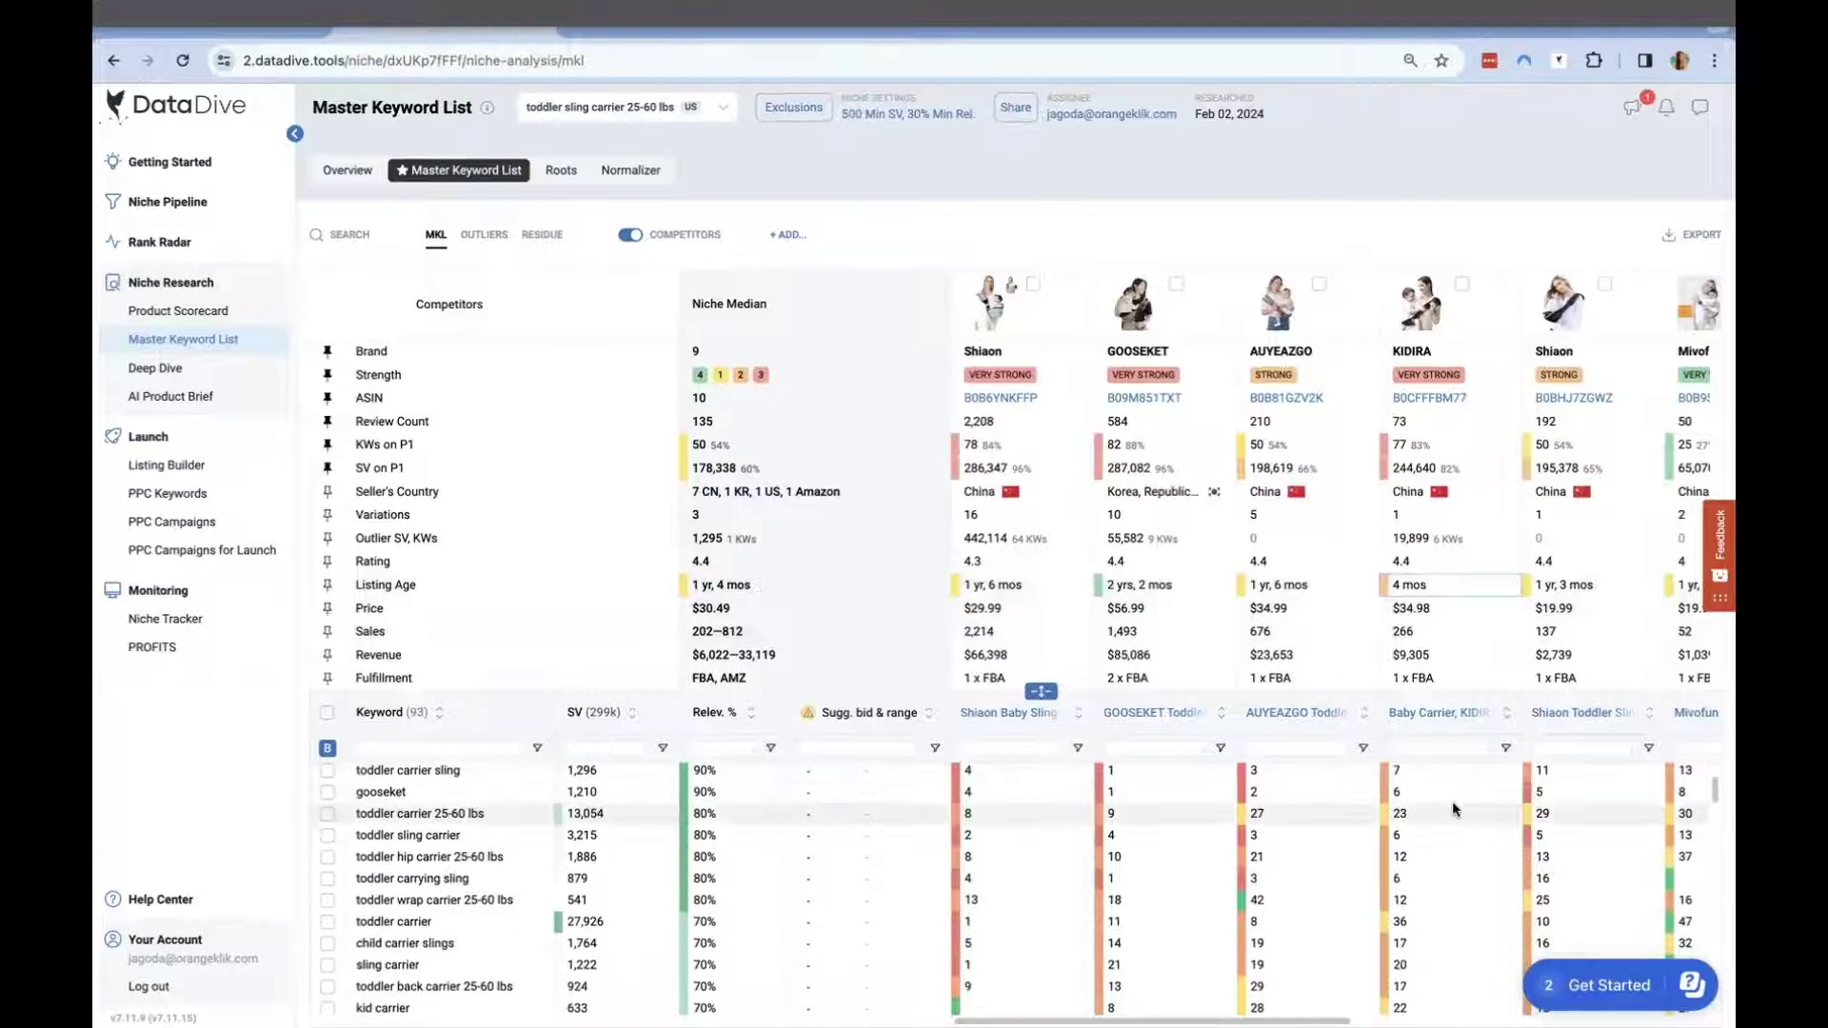
scroll(1462, 790, "up", 1)
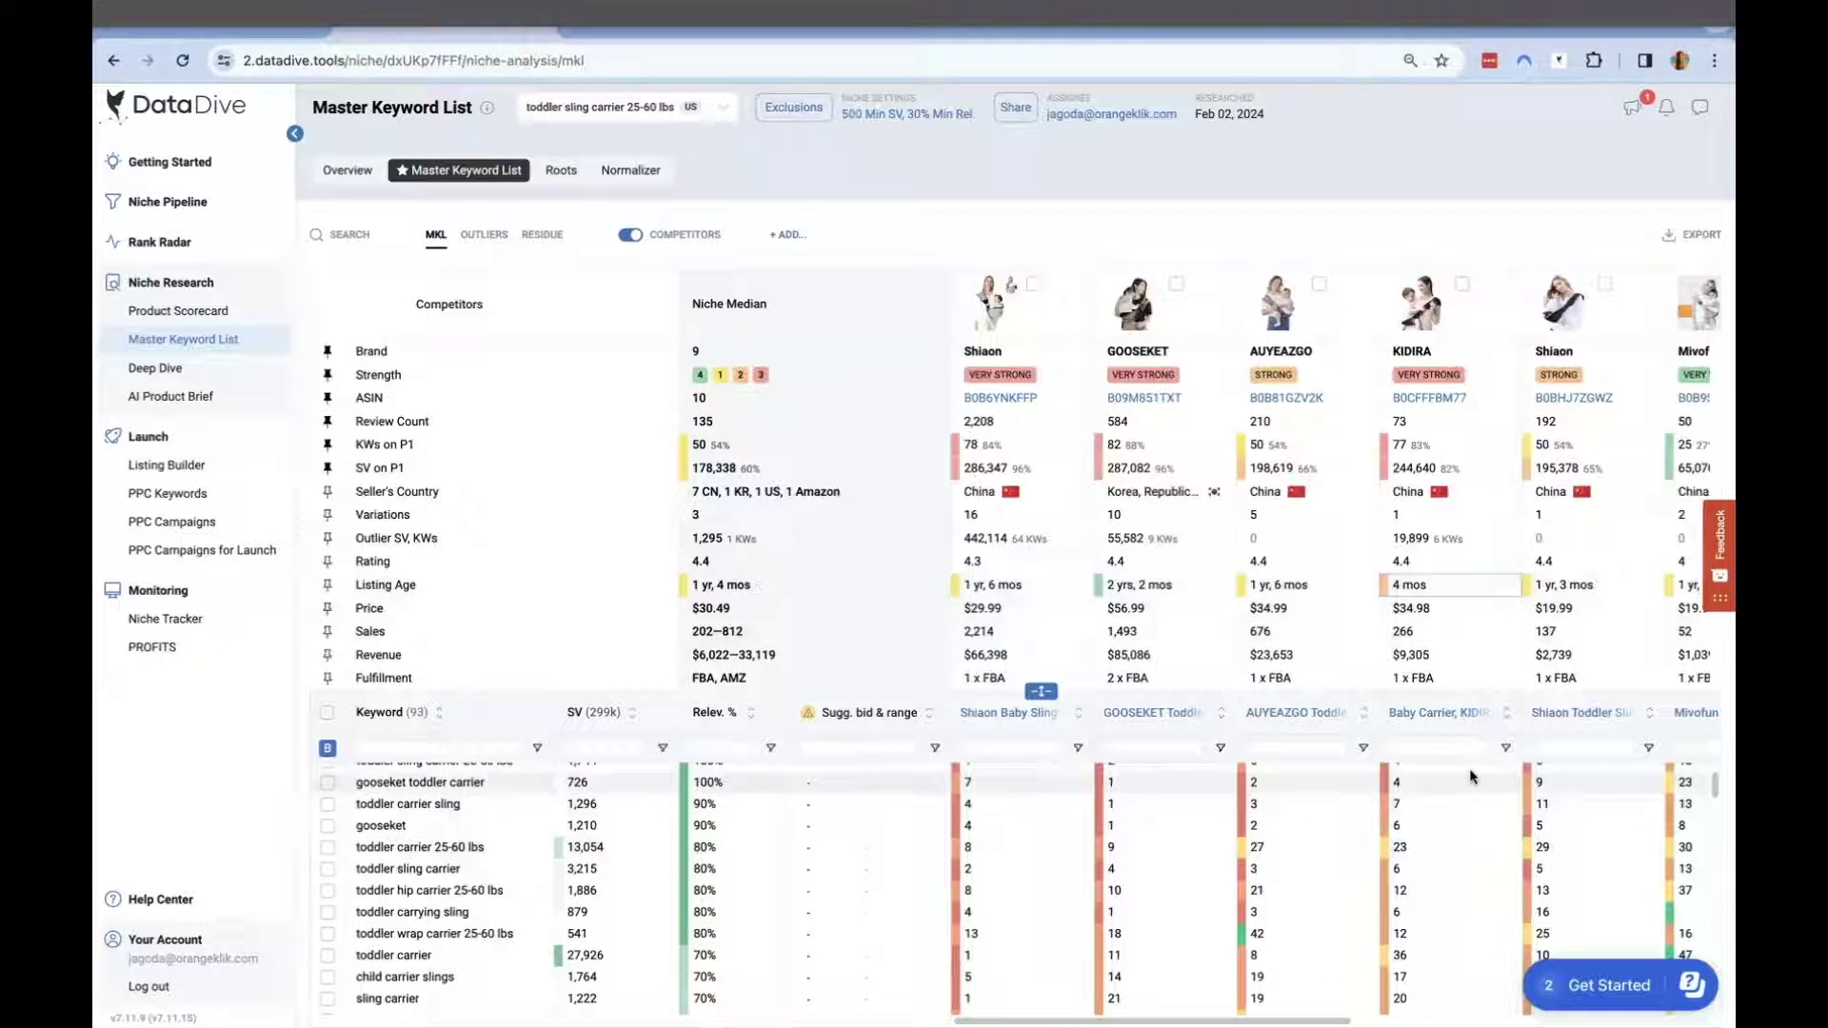
scroll(1471, 776, "up", 1)
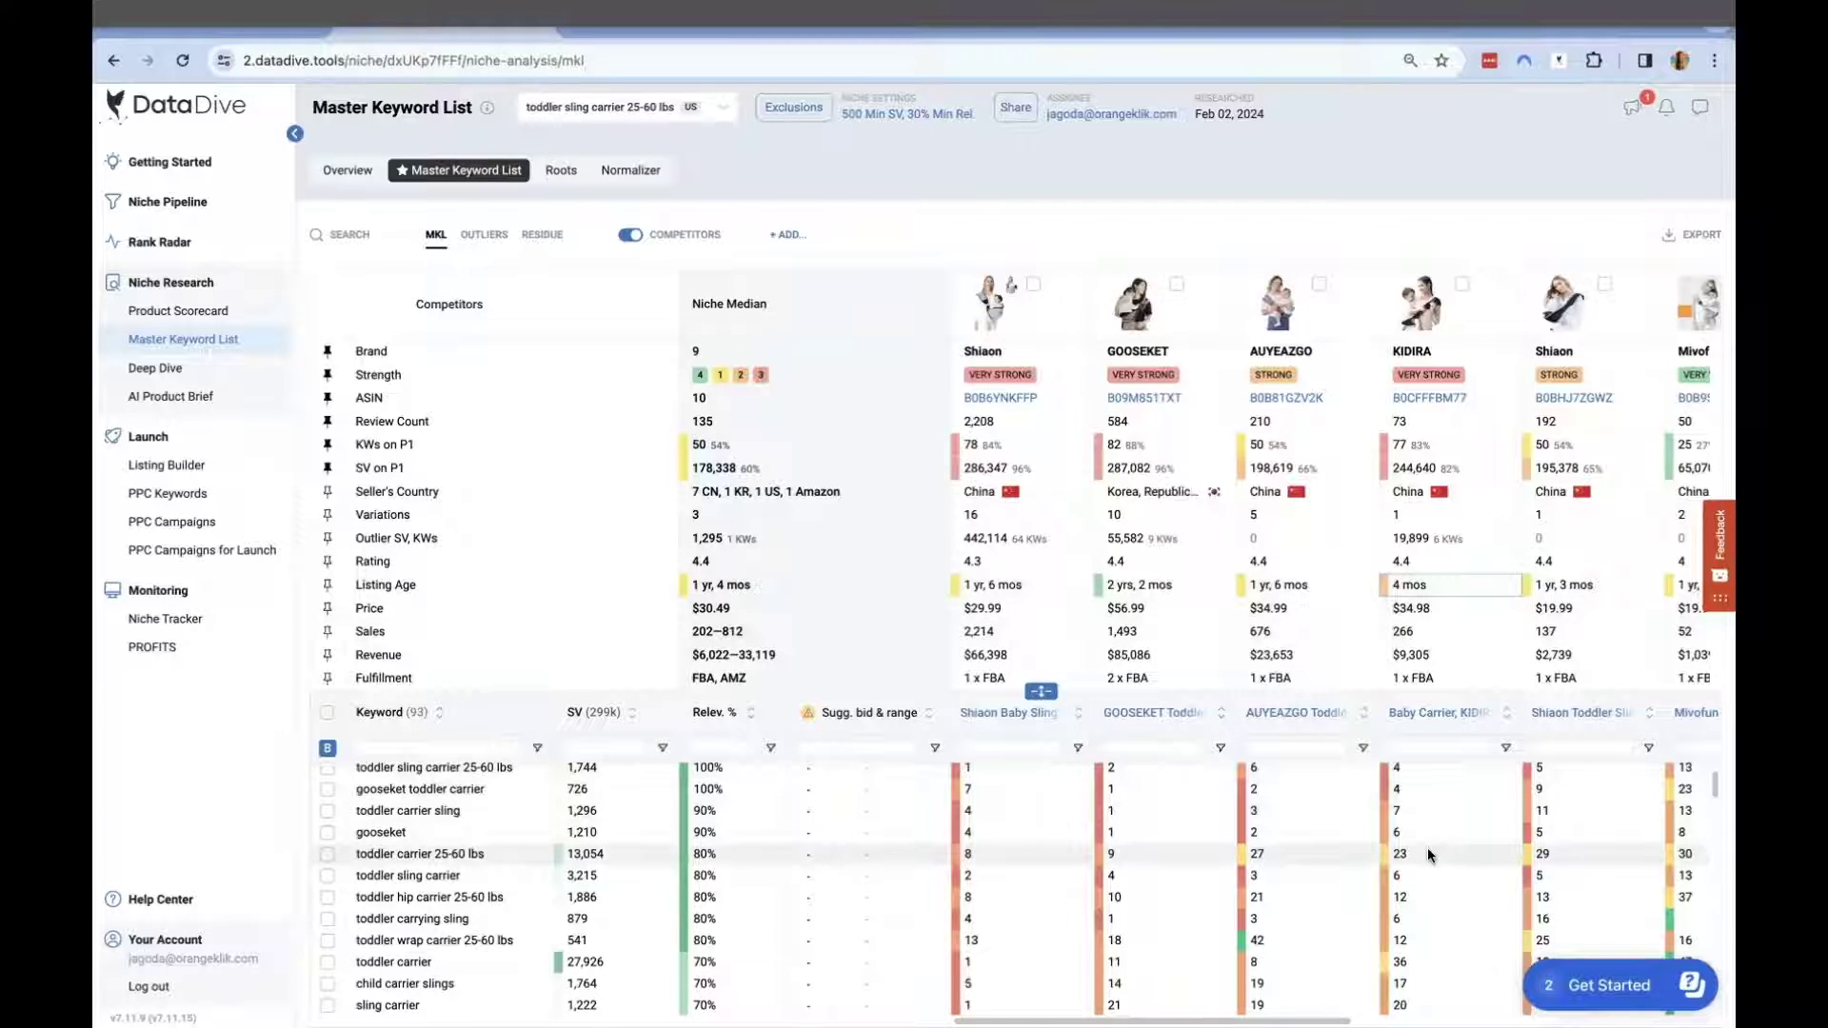
scroll(1429, 855, "down", 5)
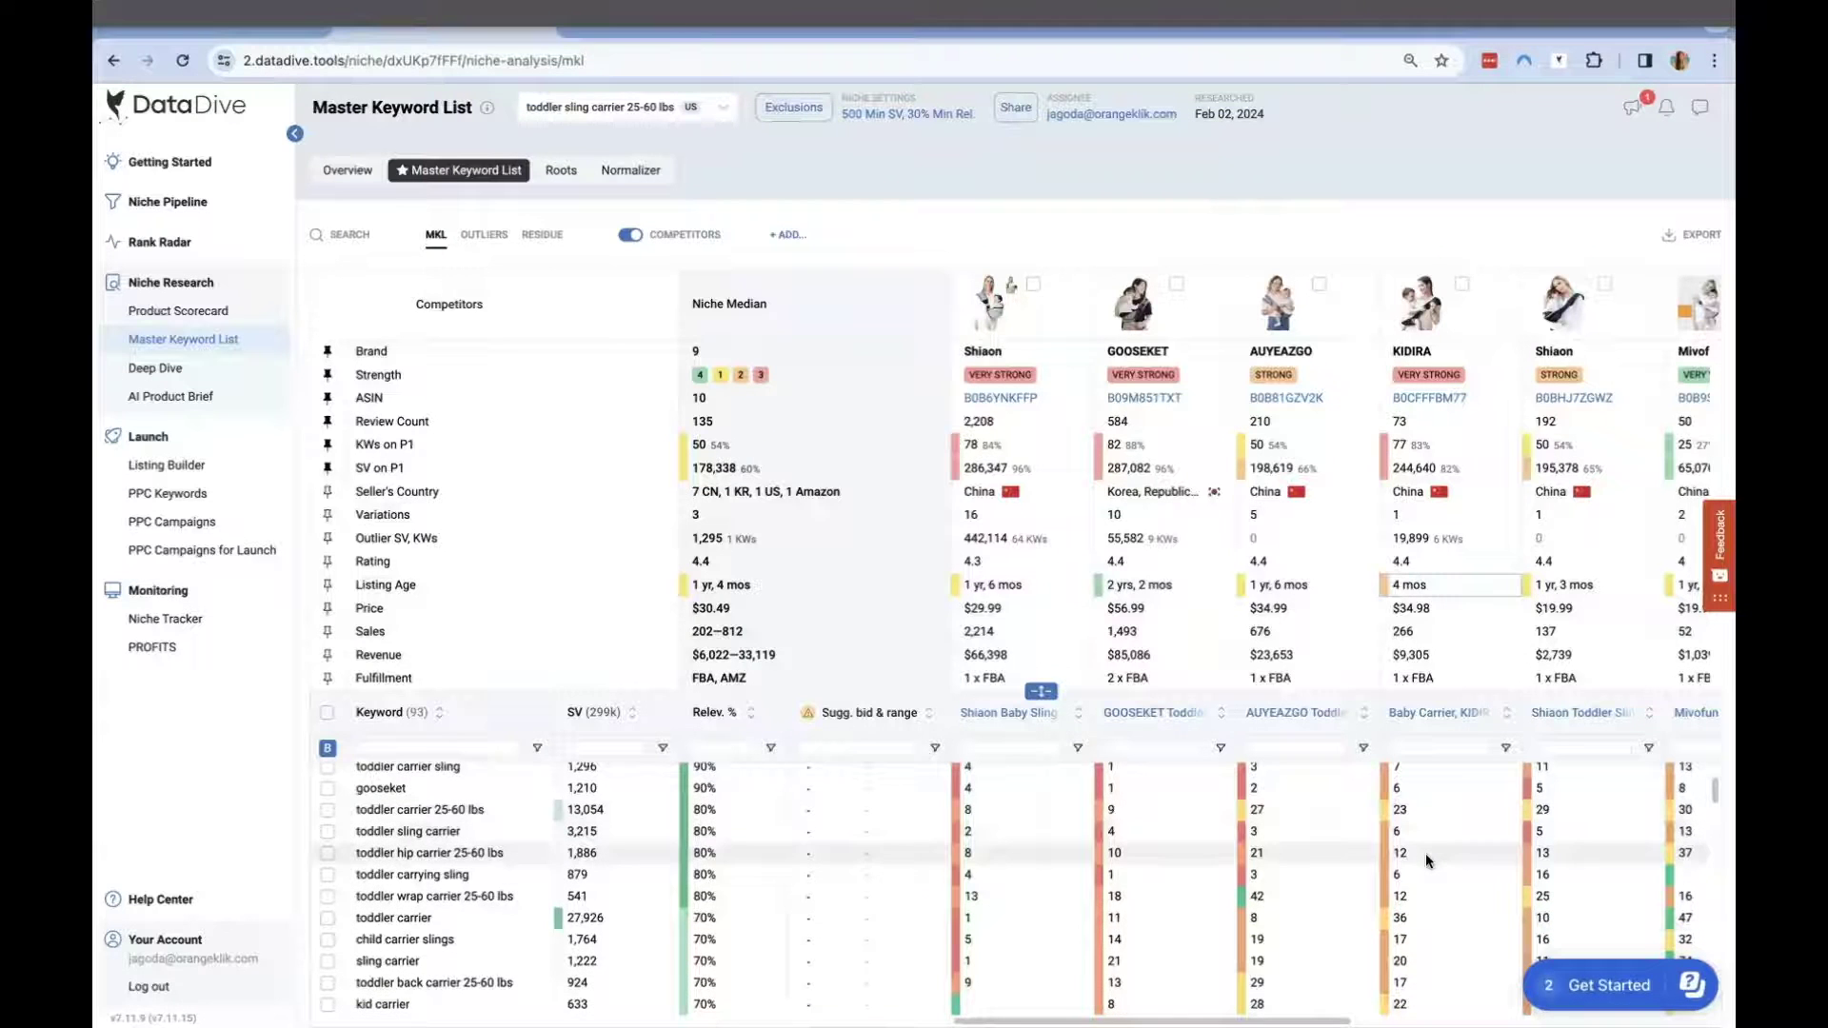
scroll(1426, 853, "down", 2)
scroll(1190, 500, "up", 8)
scroll(1191, 500, "right", 5)
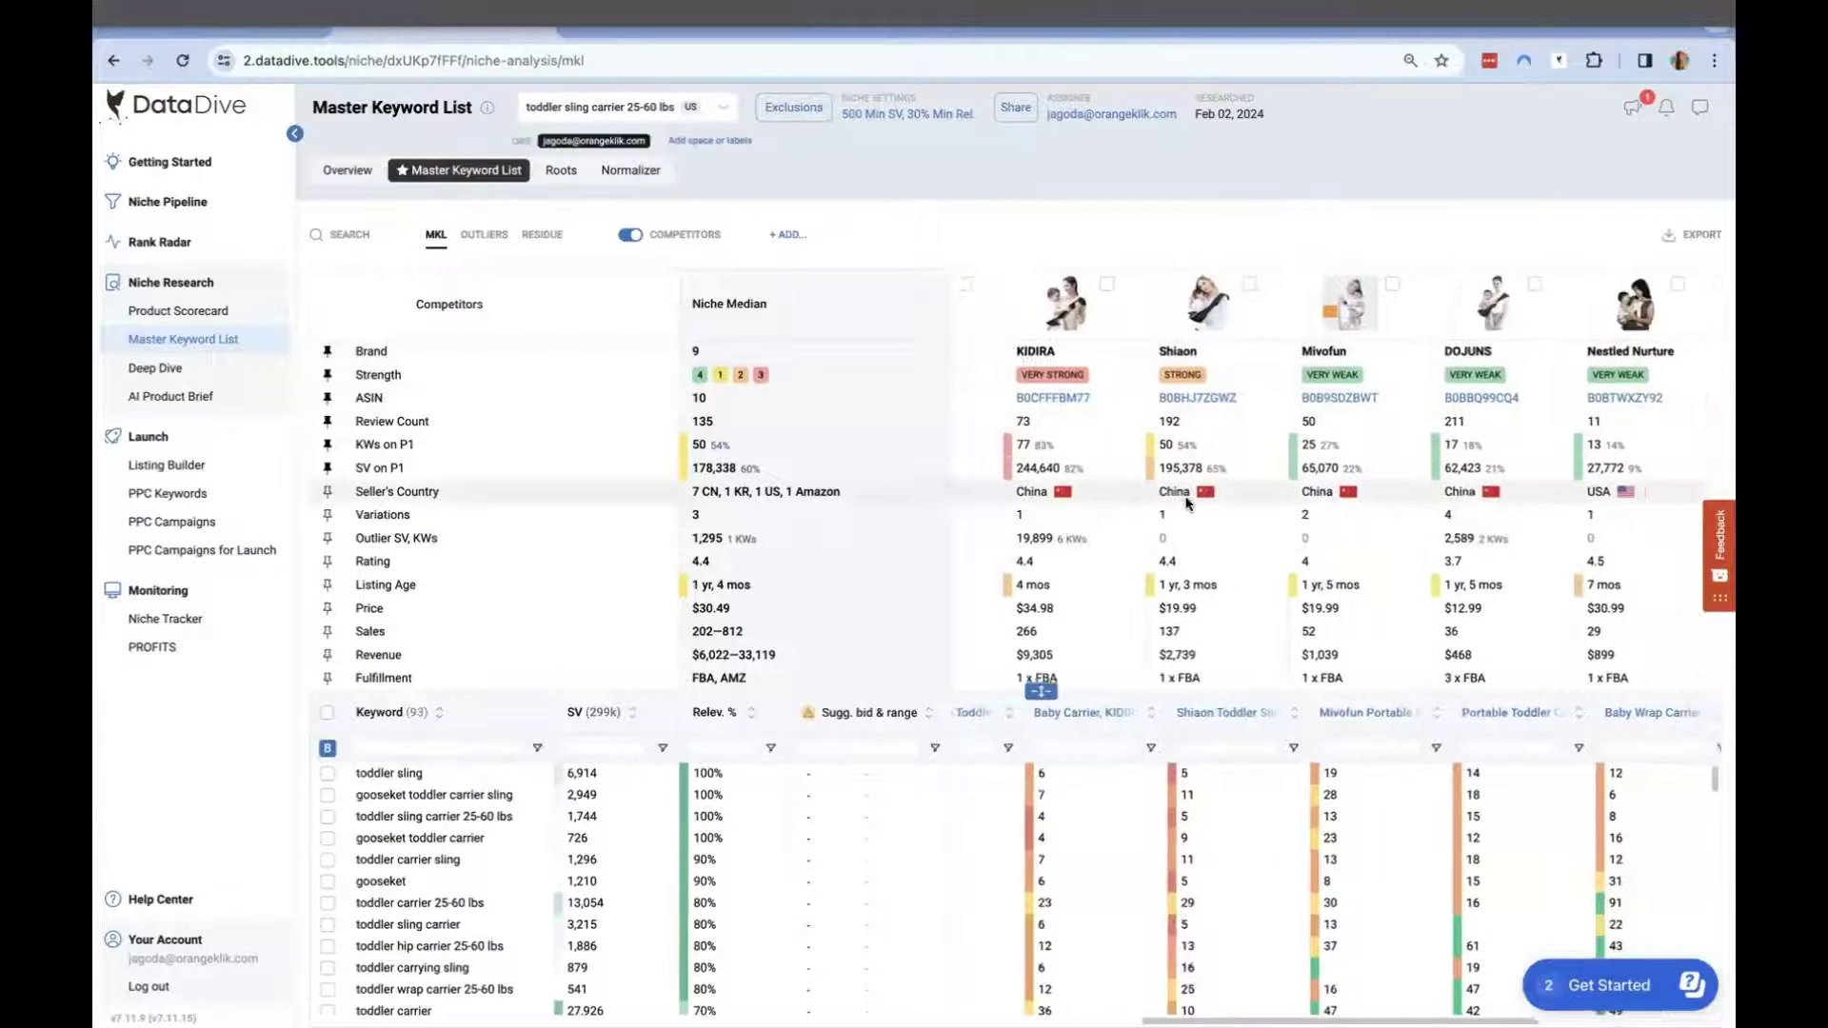
scroll(1188, 504, "right", 3)
scroll(1189, 504, "left", 6)
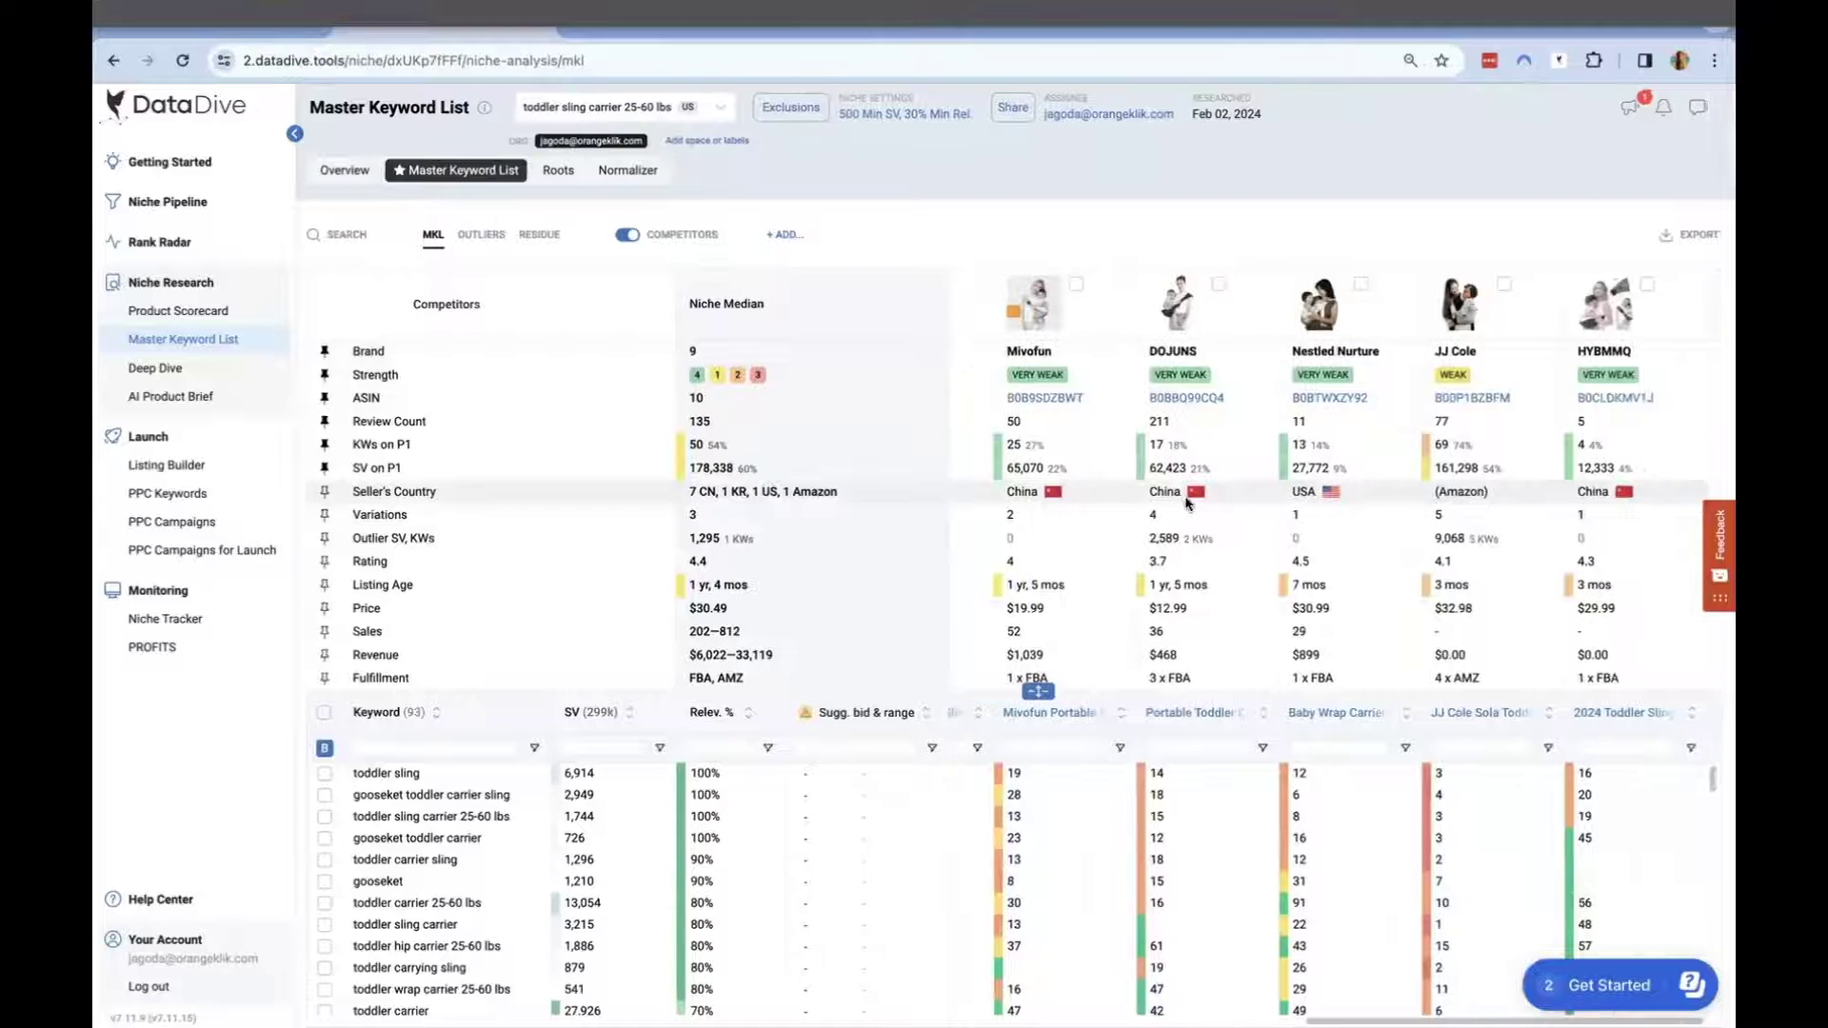
scroll(1426, 853, "down", 6)
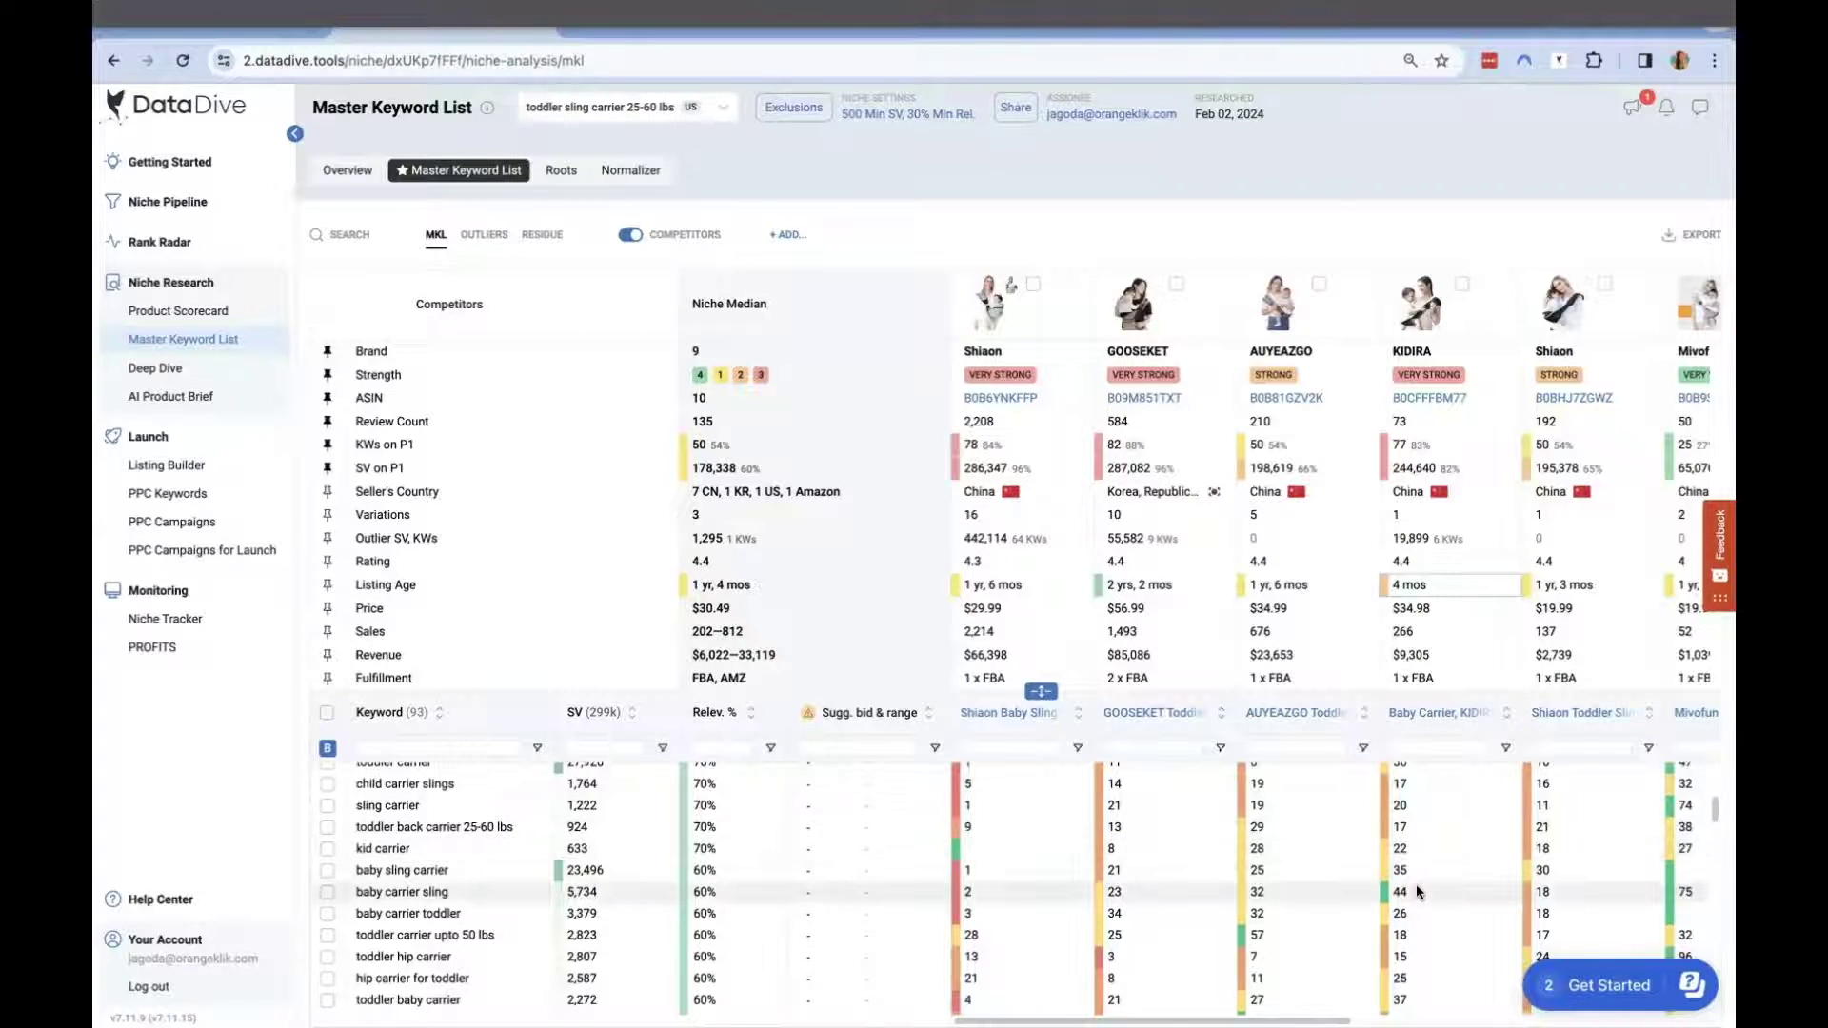
scroll(1415, 884, "down", 3)
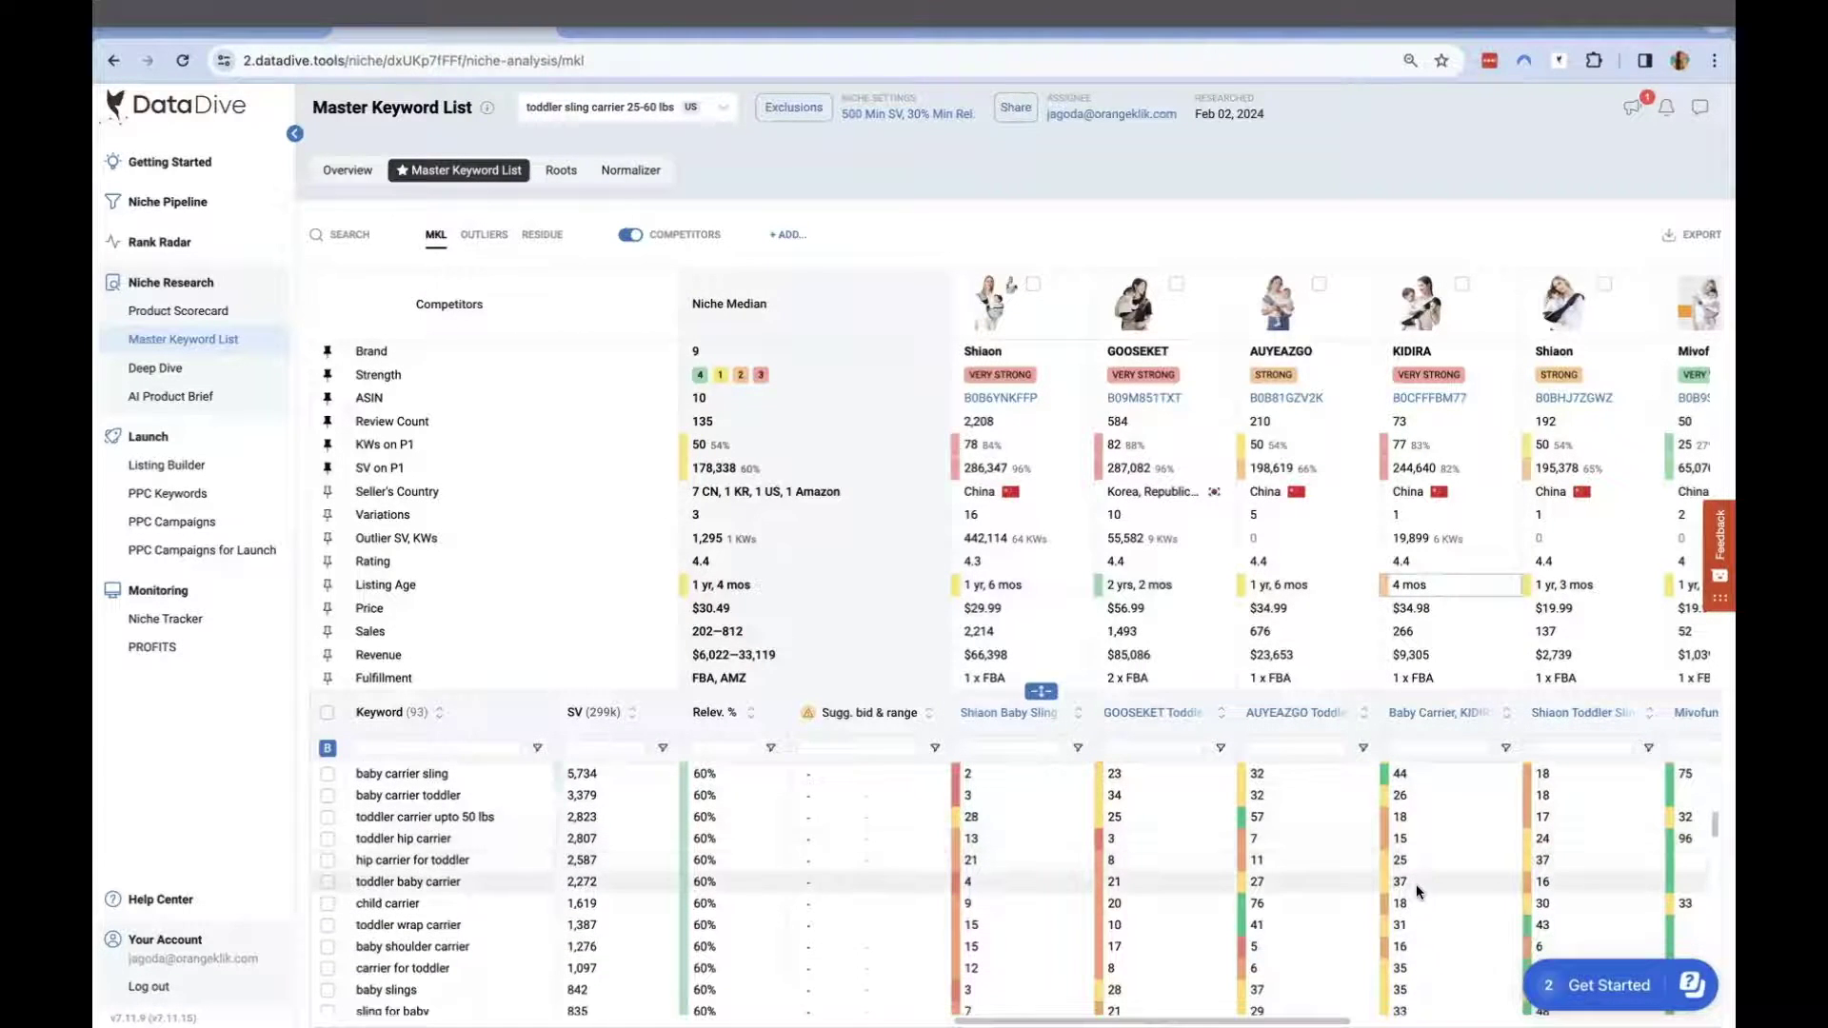
scroll(1415, 883, "down", 5)
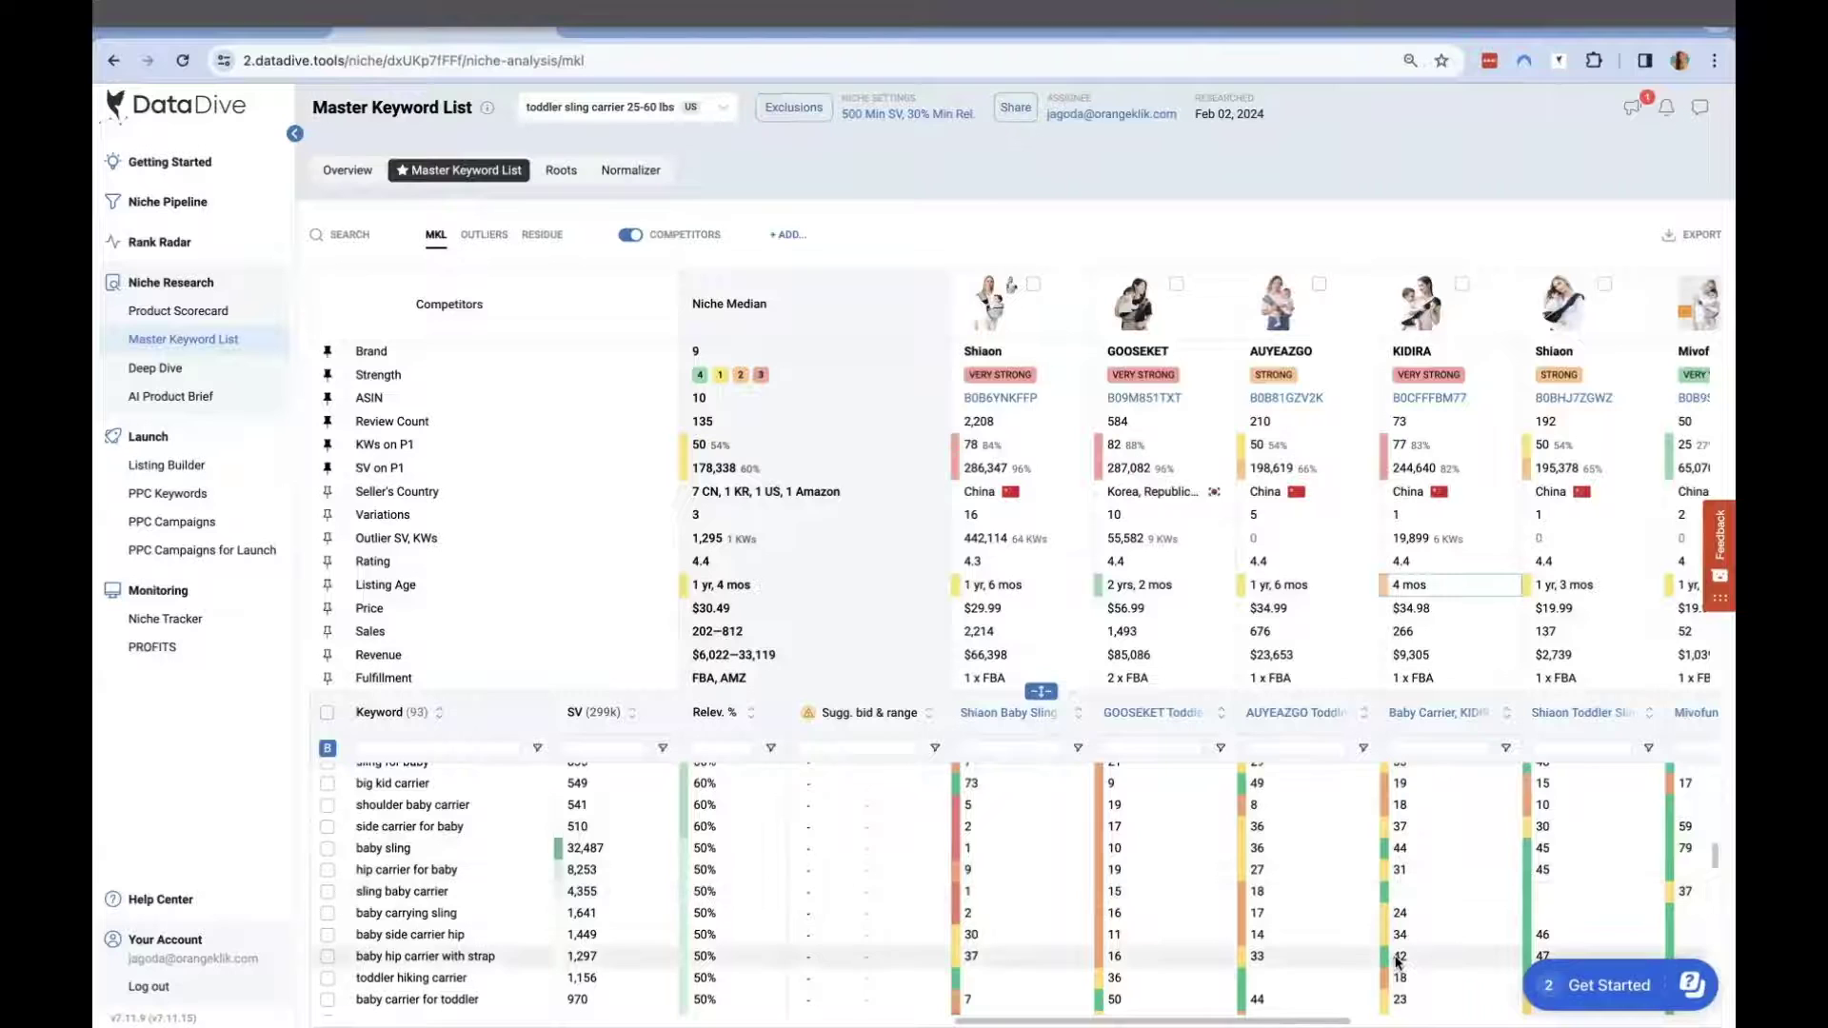
scroll(1397, 960, "down", 3)
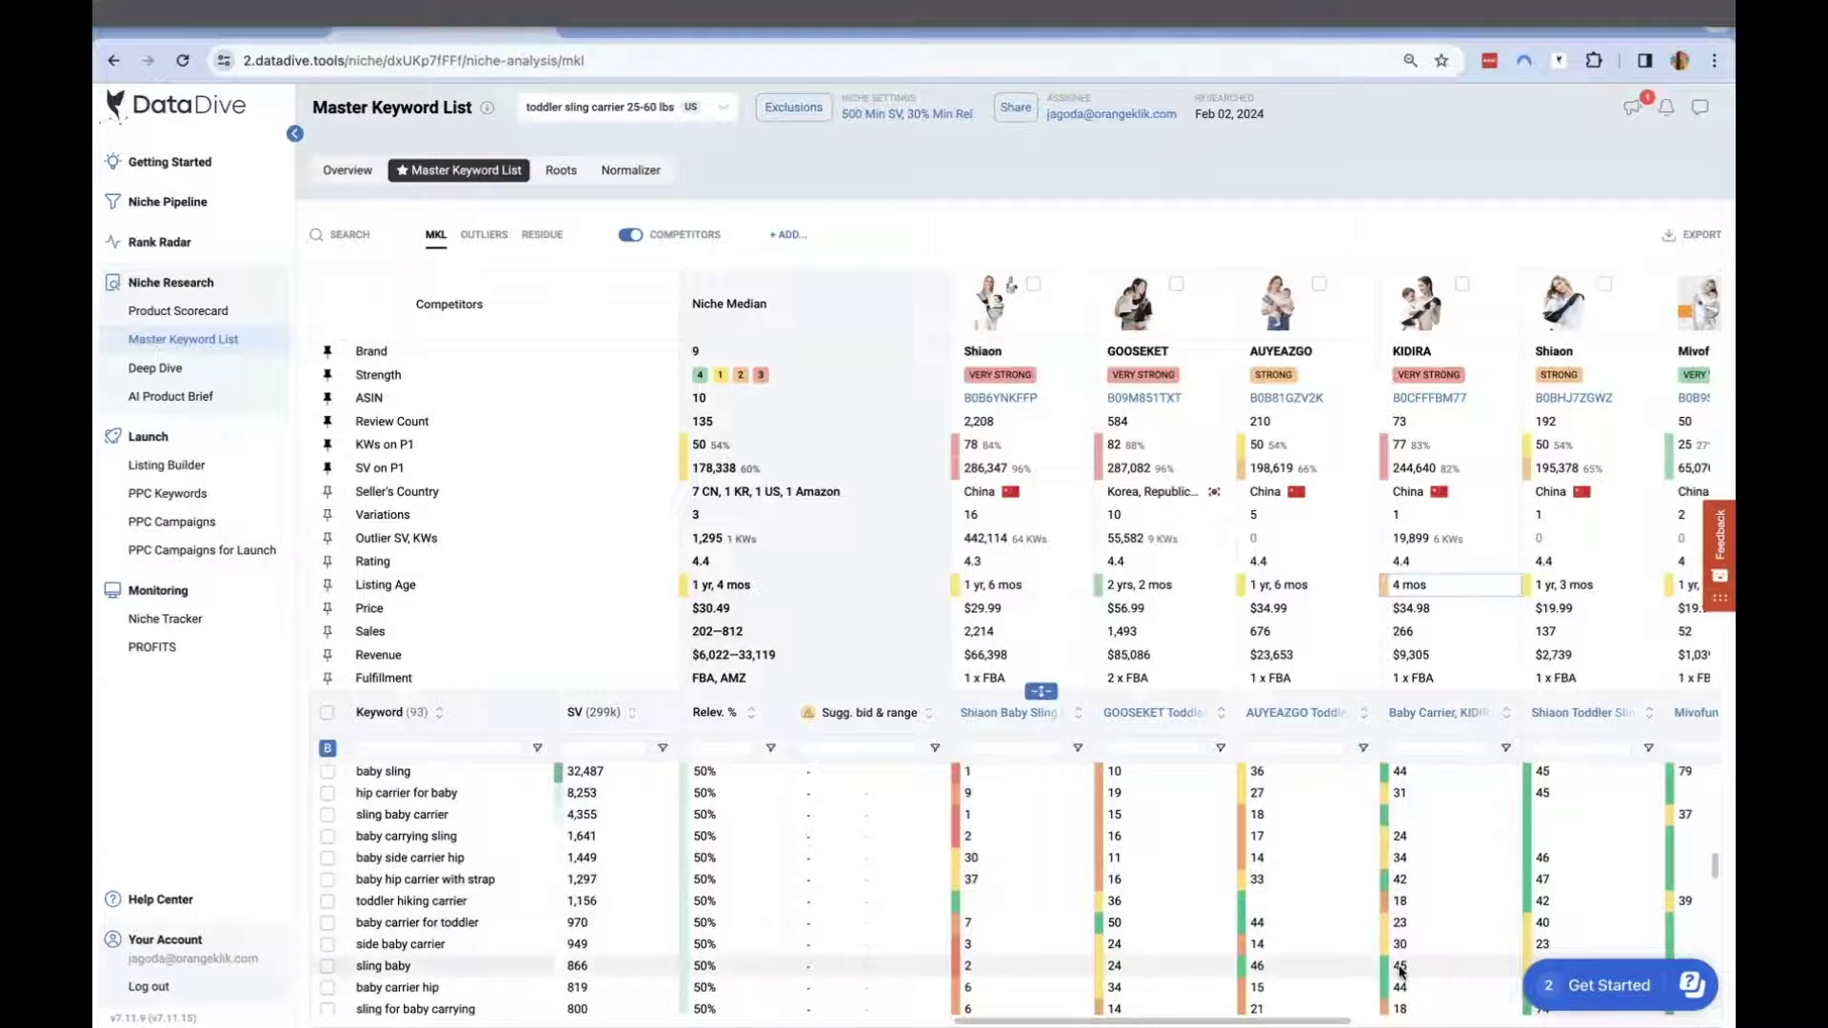
scroll(1399, 971, "down", 3)
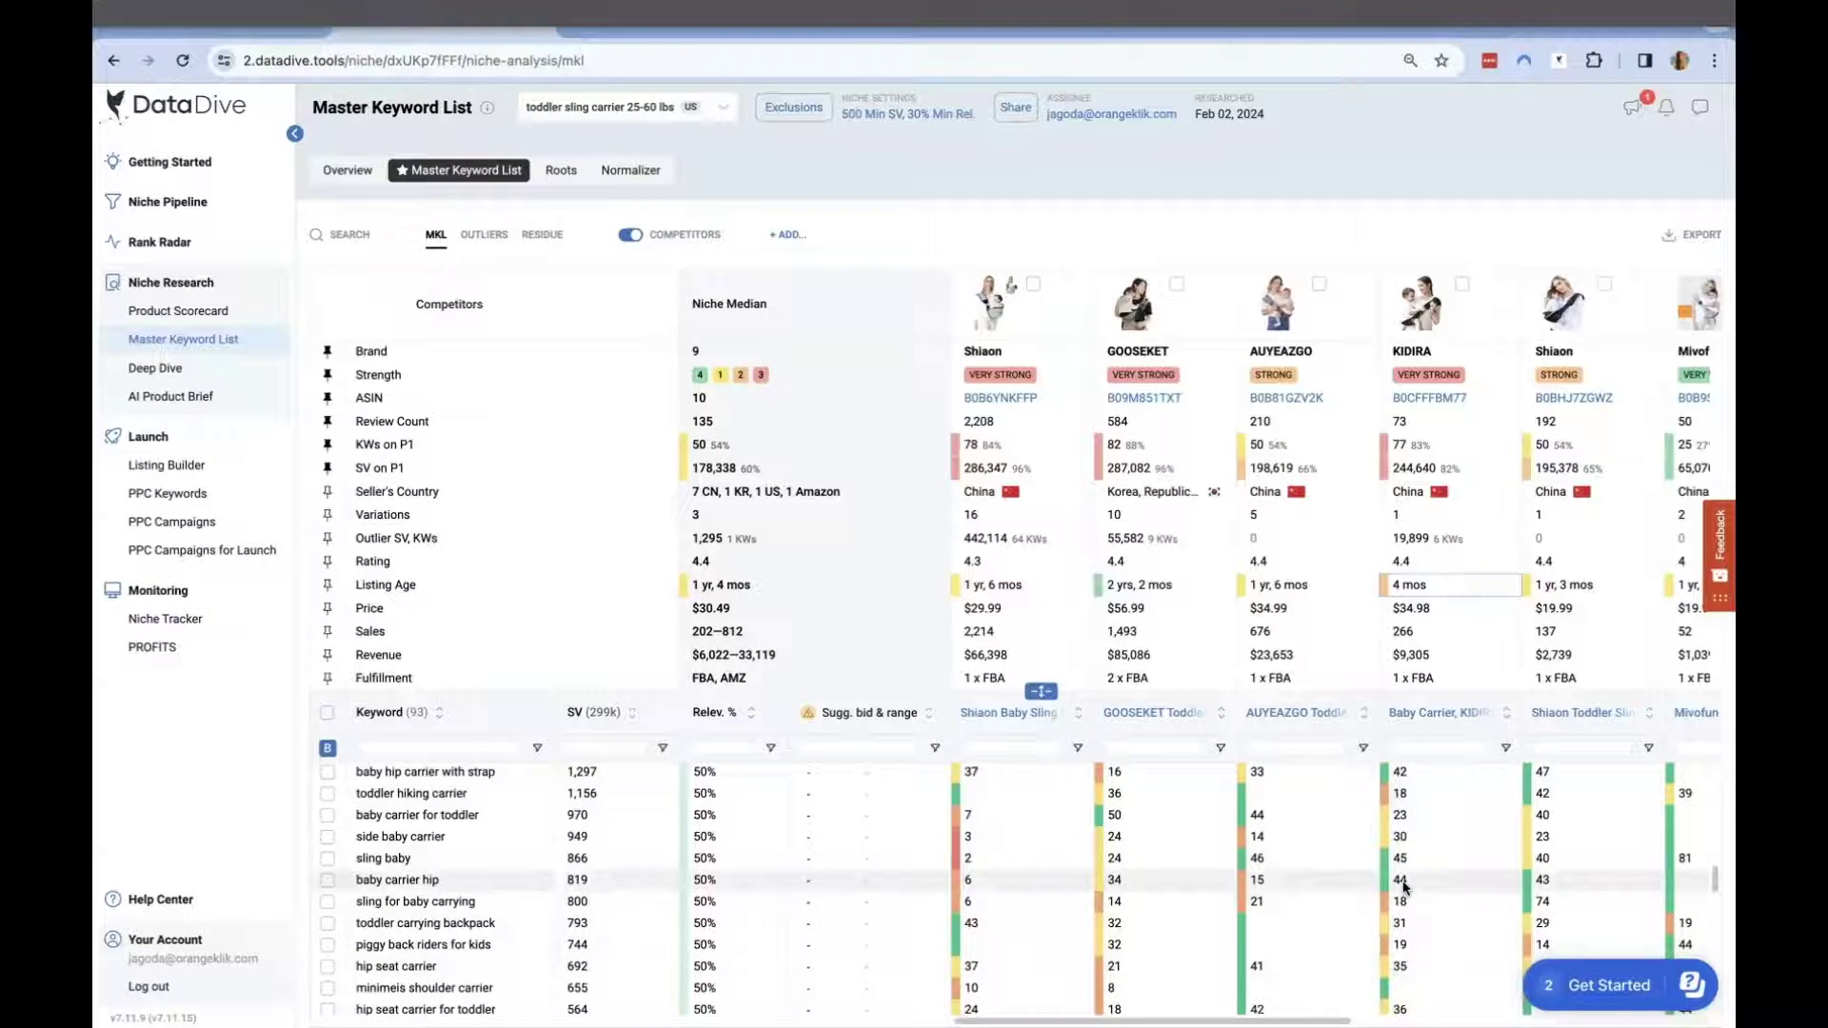
scroll(1403, 887, "down", 2)
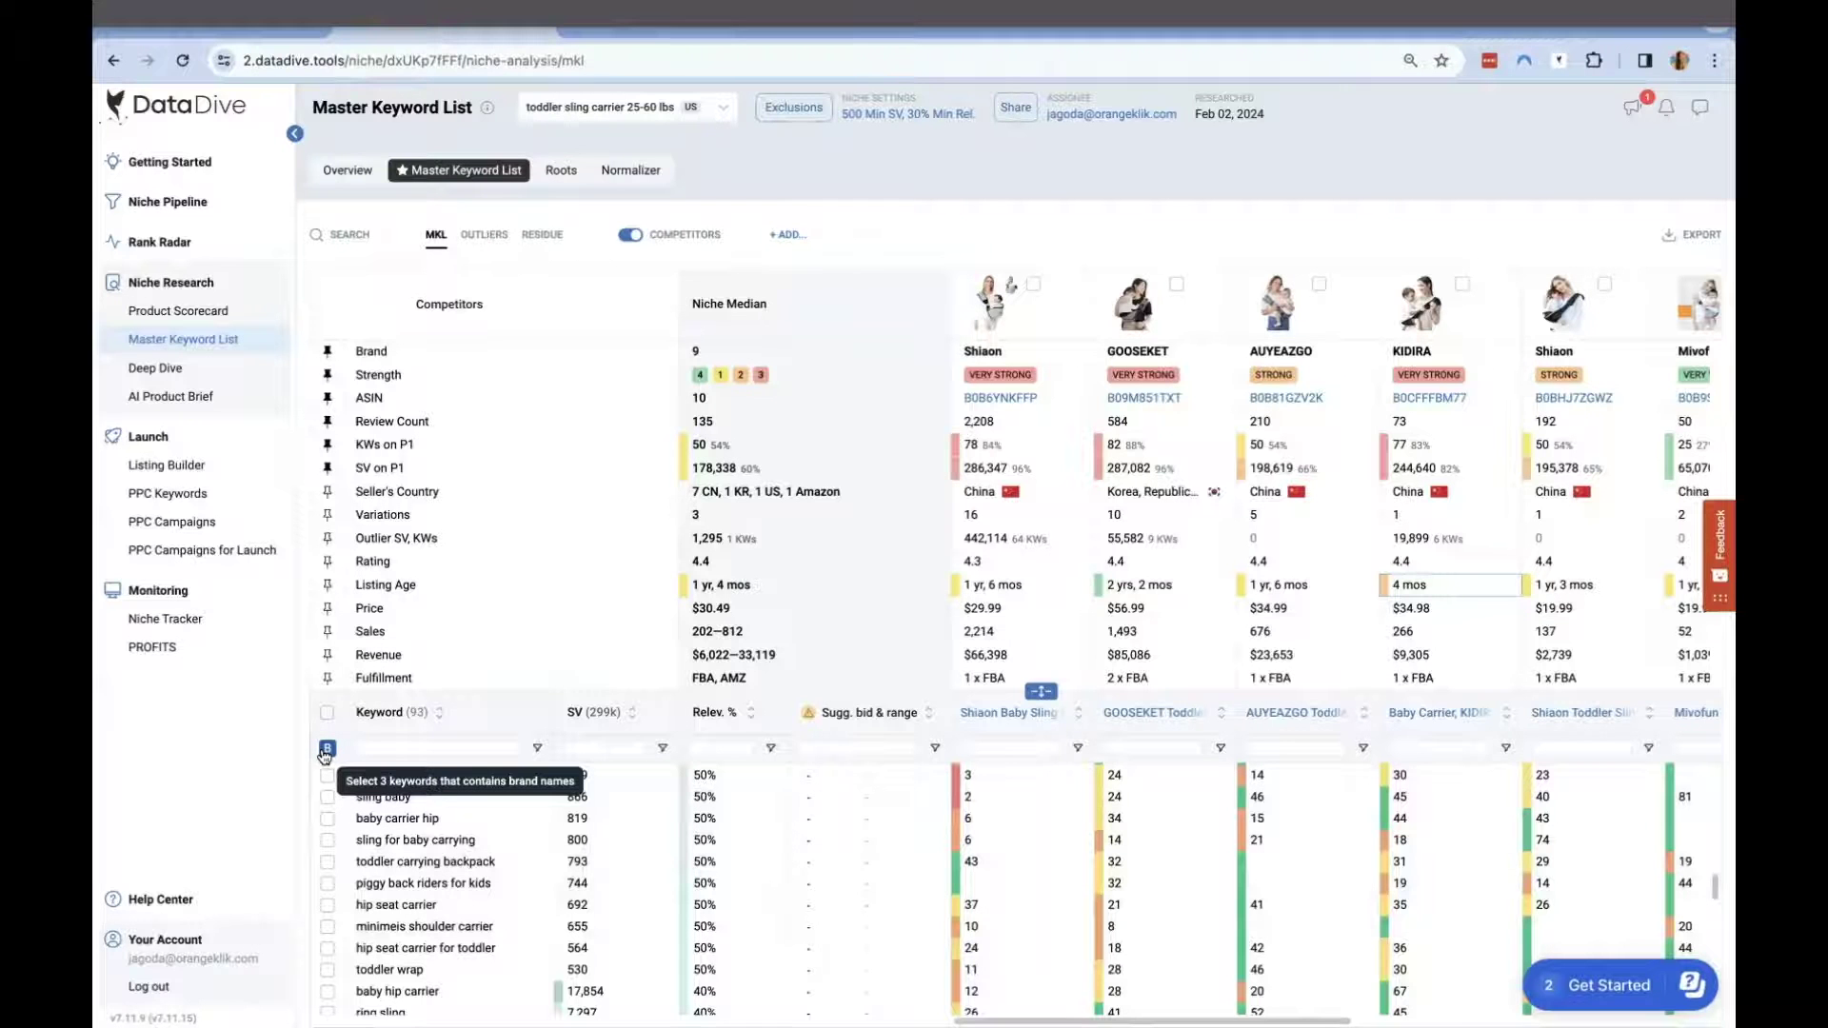
Exclude brand-name keywords with the B button and exclude 'minimeis shoulder carrier', then review the list
left_click(325, 749)
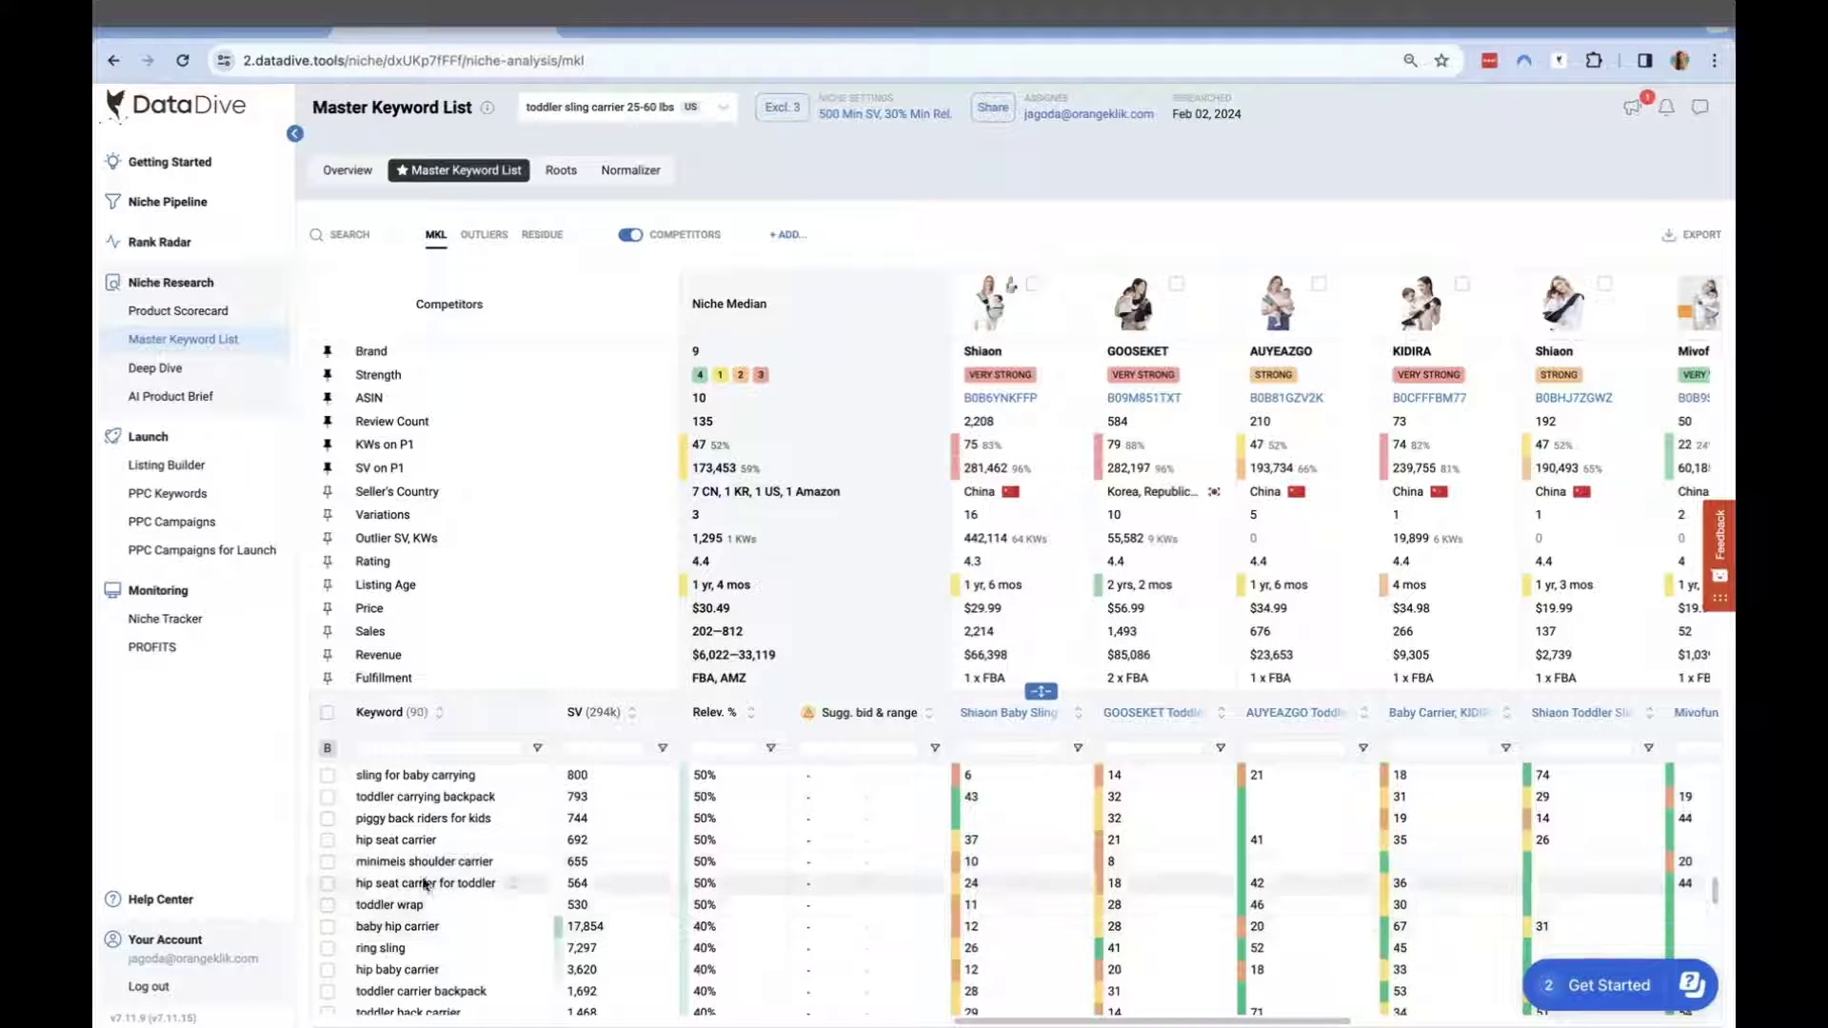
left_click(328, 863)
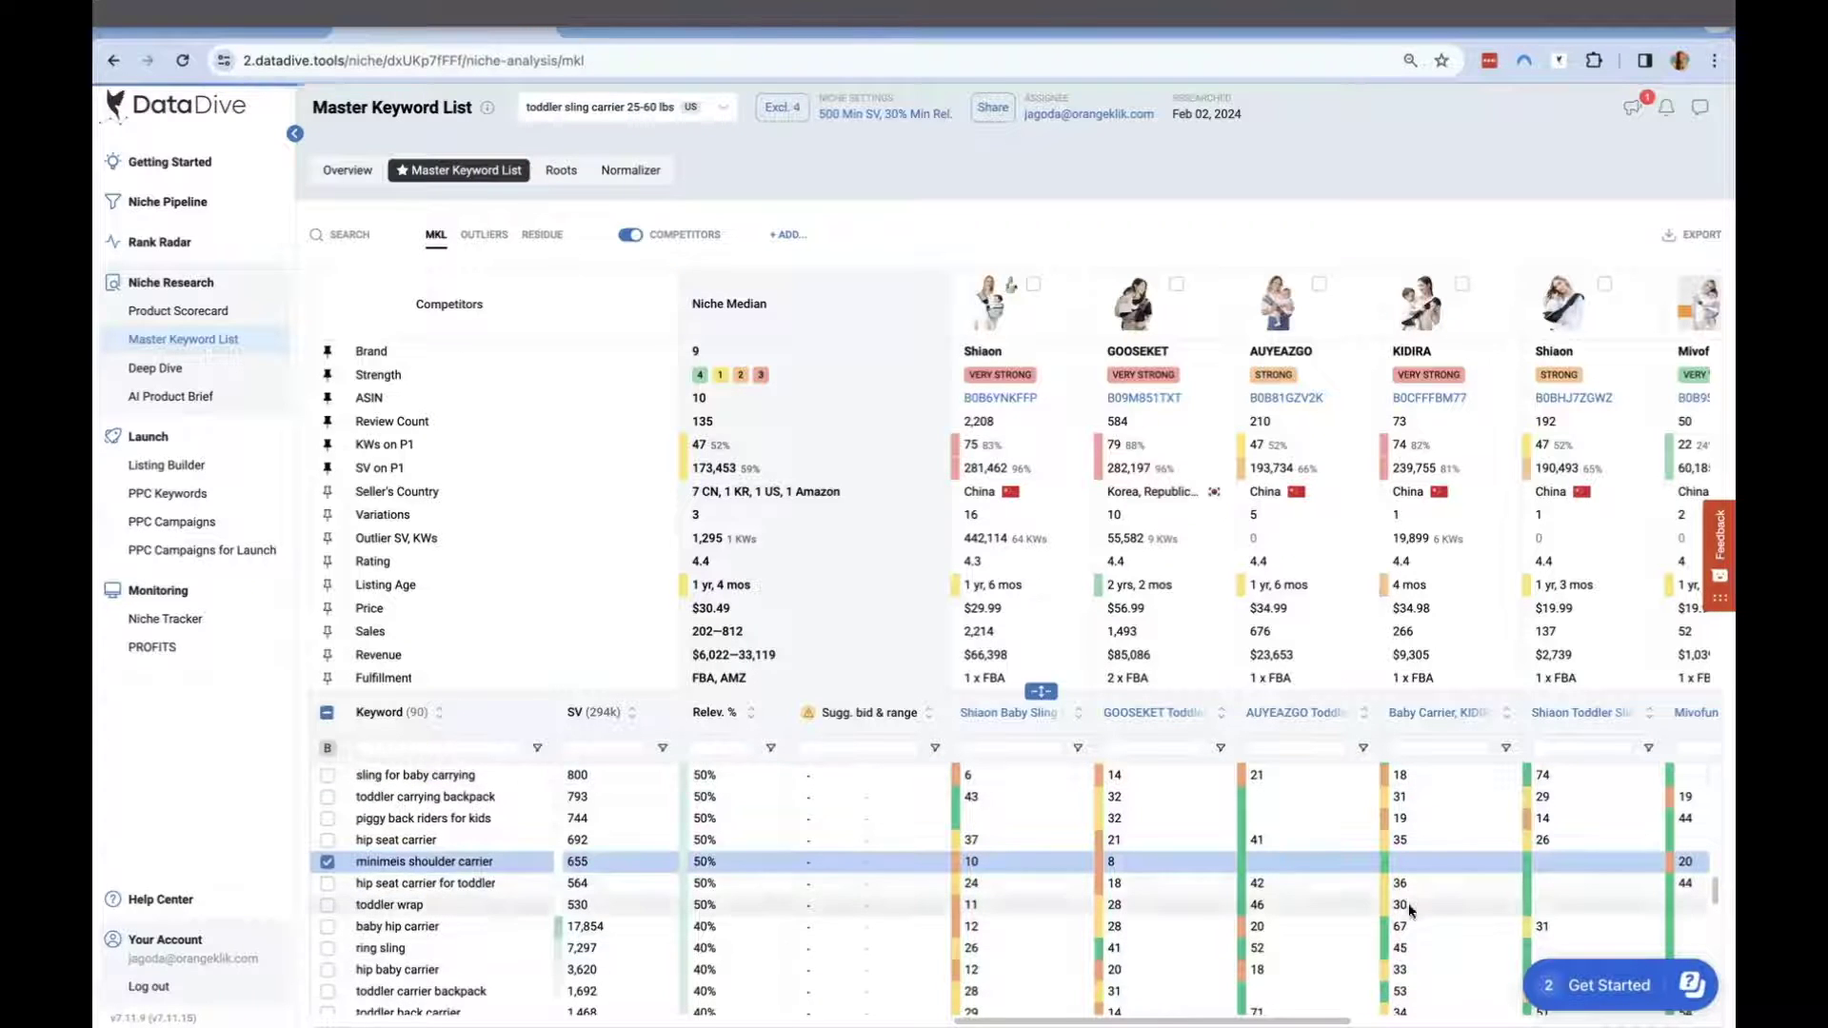
scroll(1388, 879, "down", 1)
scroll(1387, 879, "down", 1)
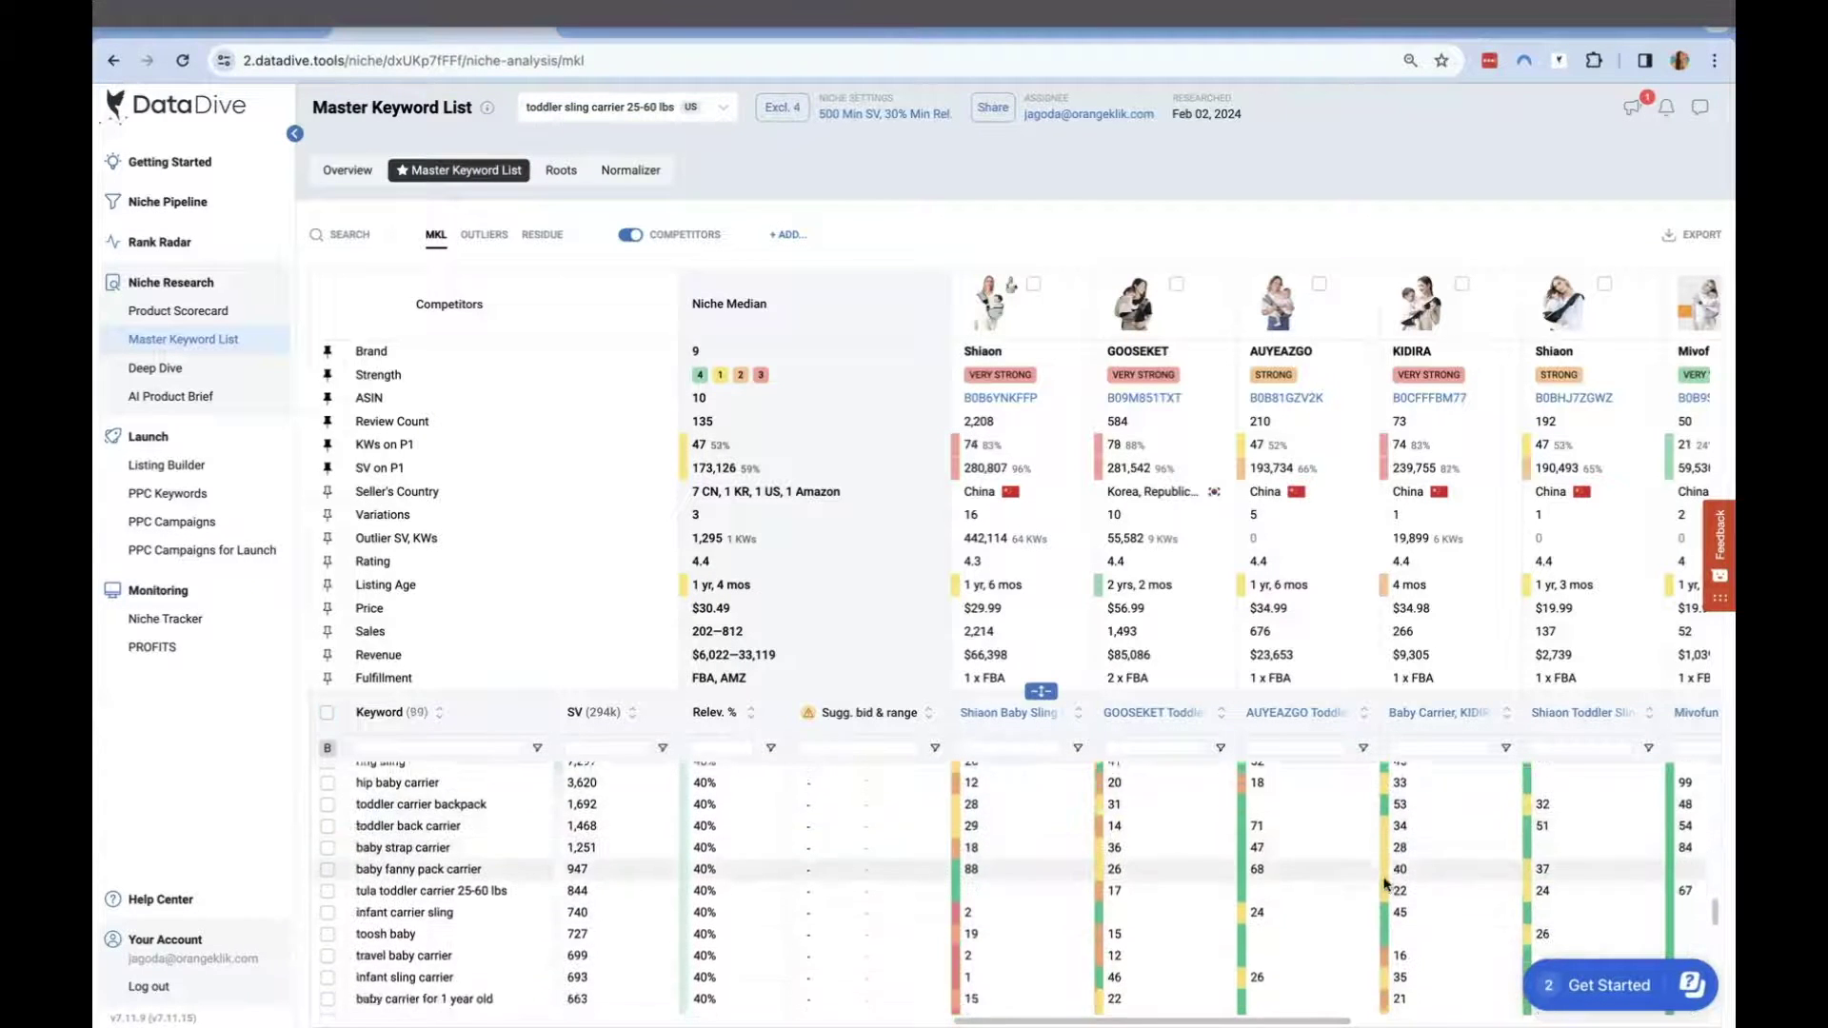
scroll(1390, 904, "down", 4)
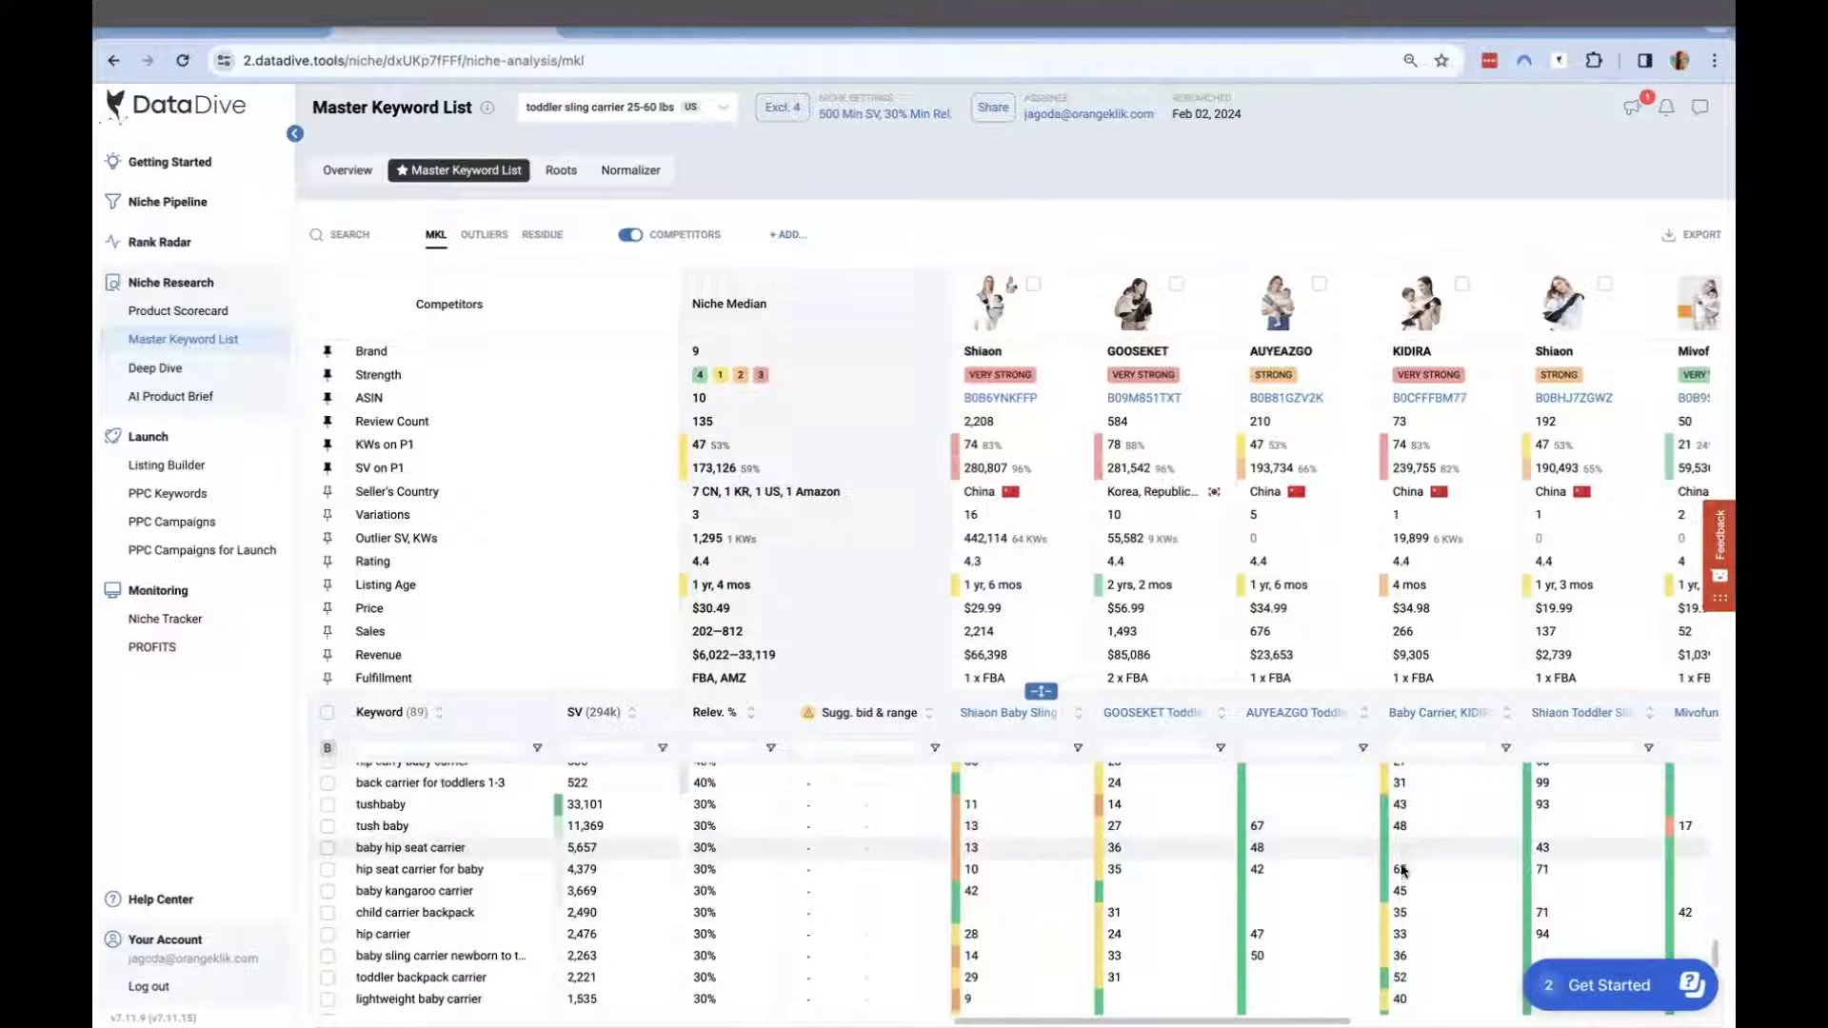
scroll(1397, 871, "down", 2)
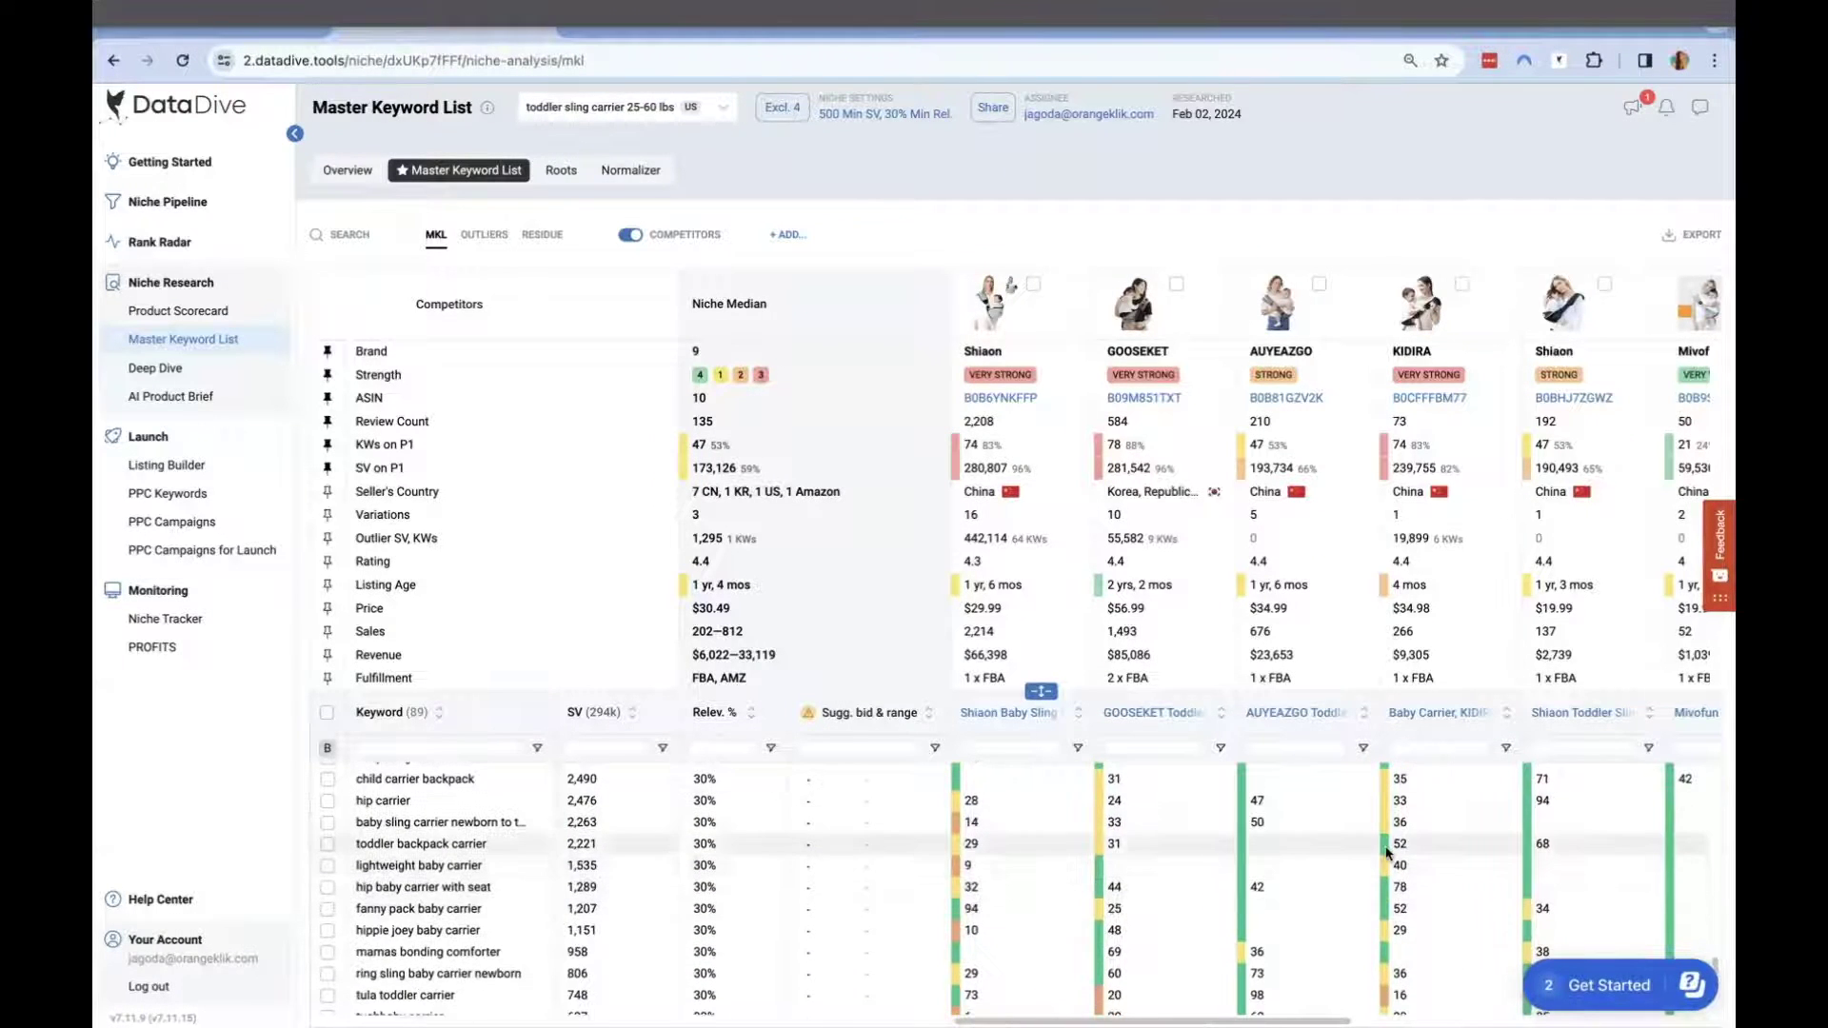
scroll(1390, 916, "down", 2)
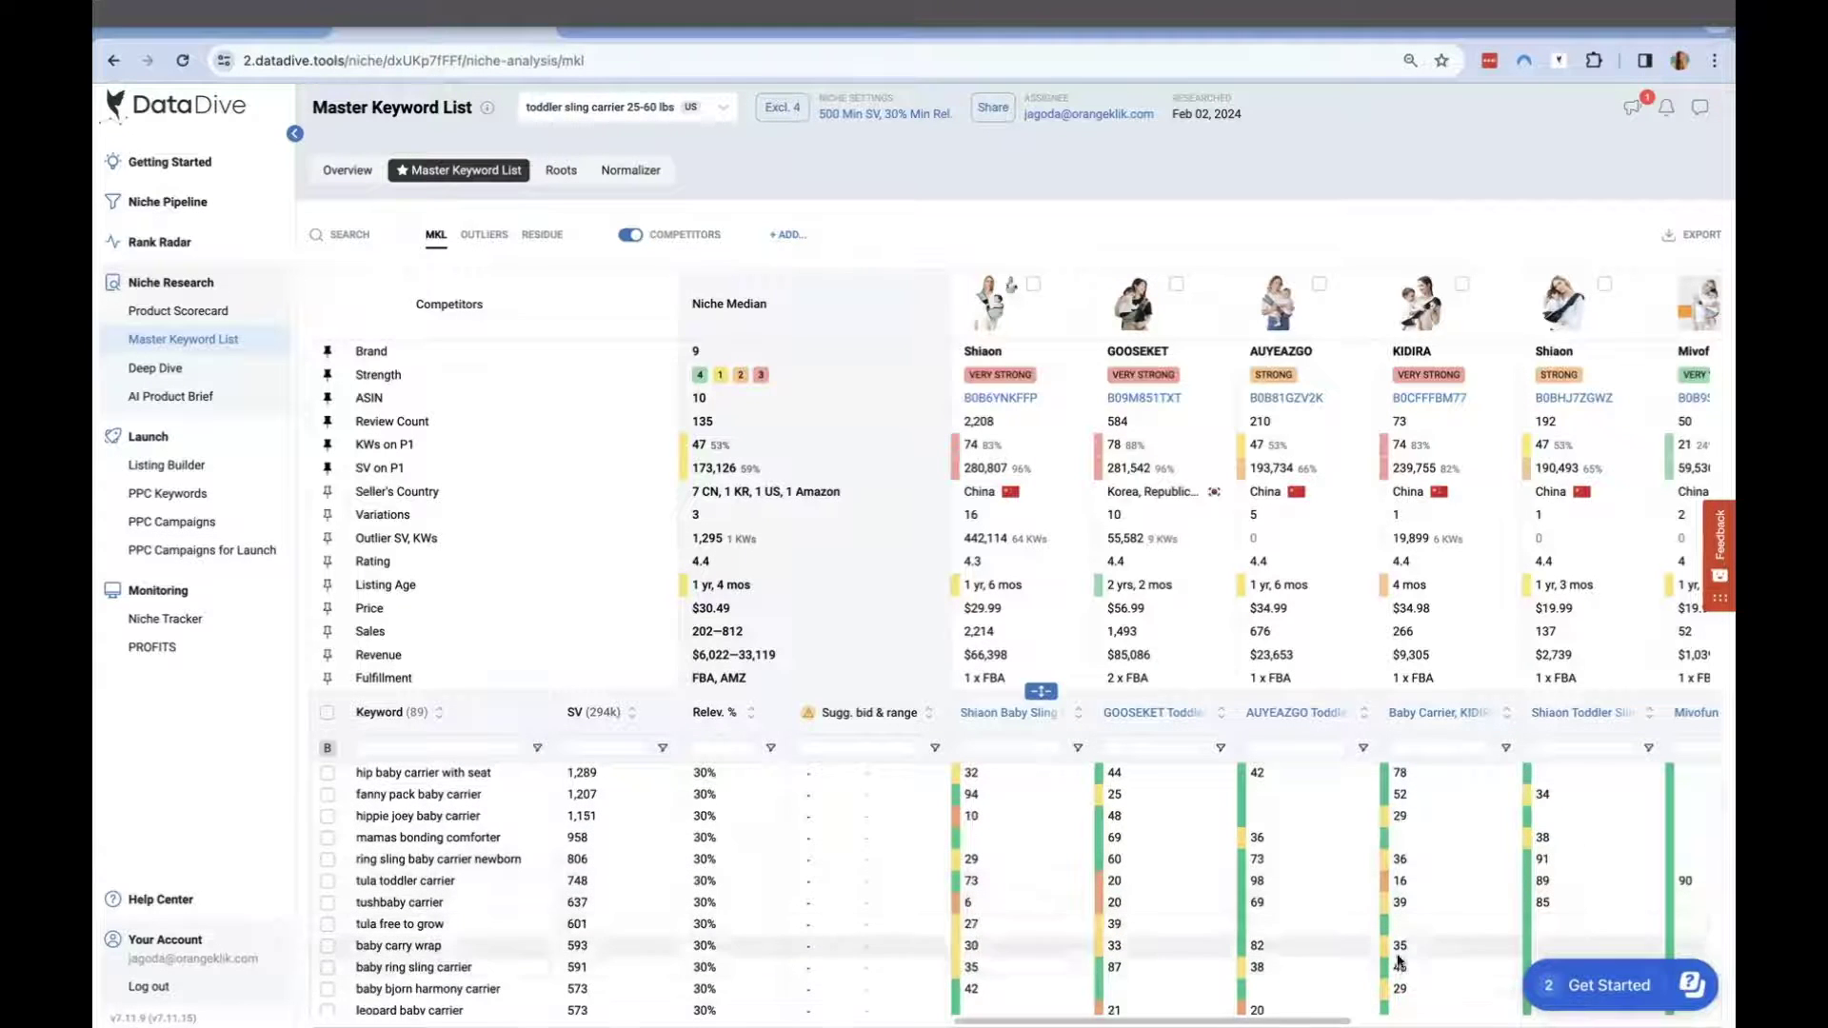
scroll(1399, 952, "down", 1)
scroll(1398, 958, "up", 3)
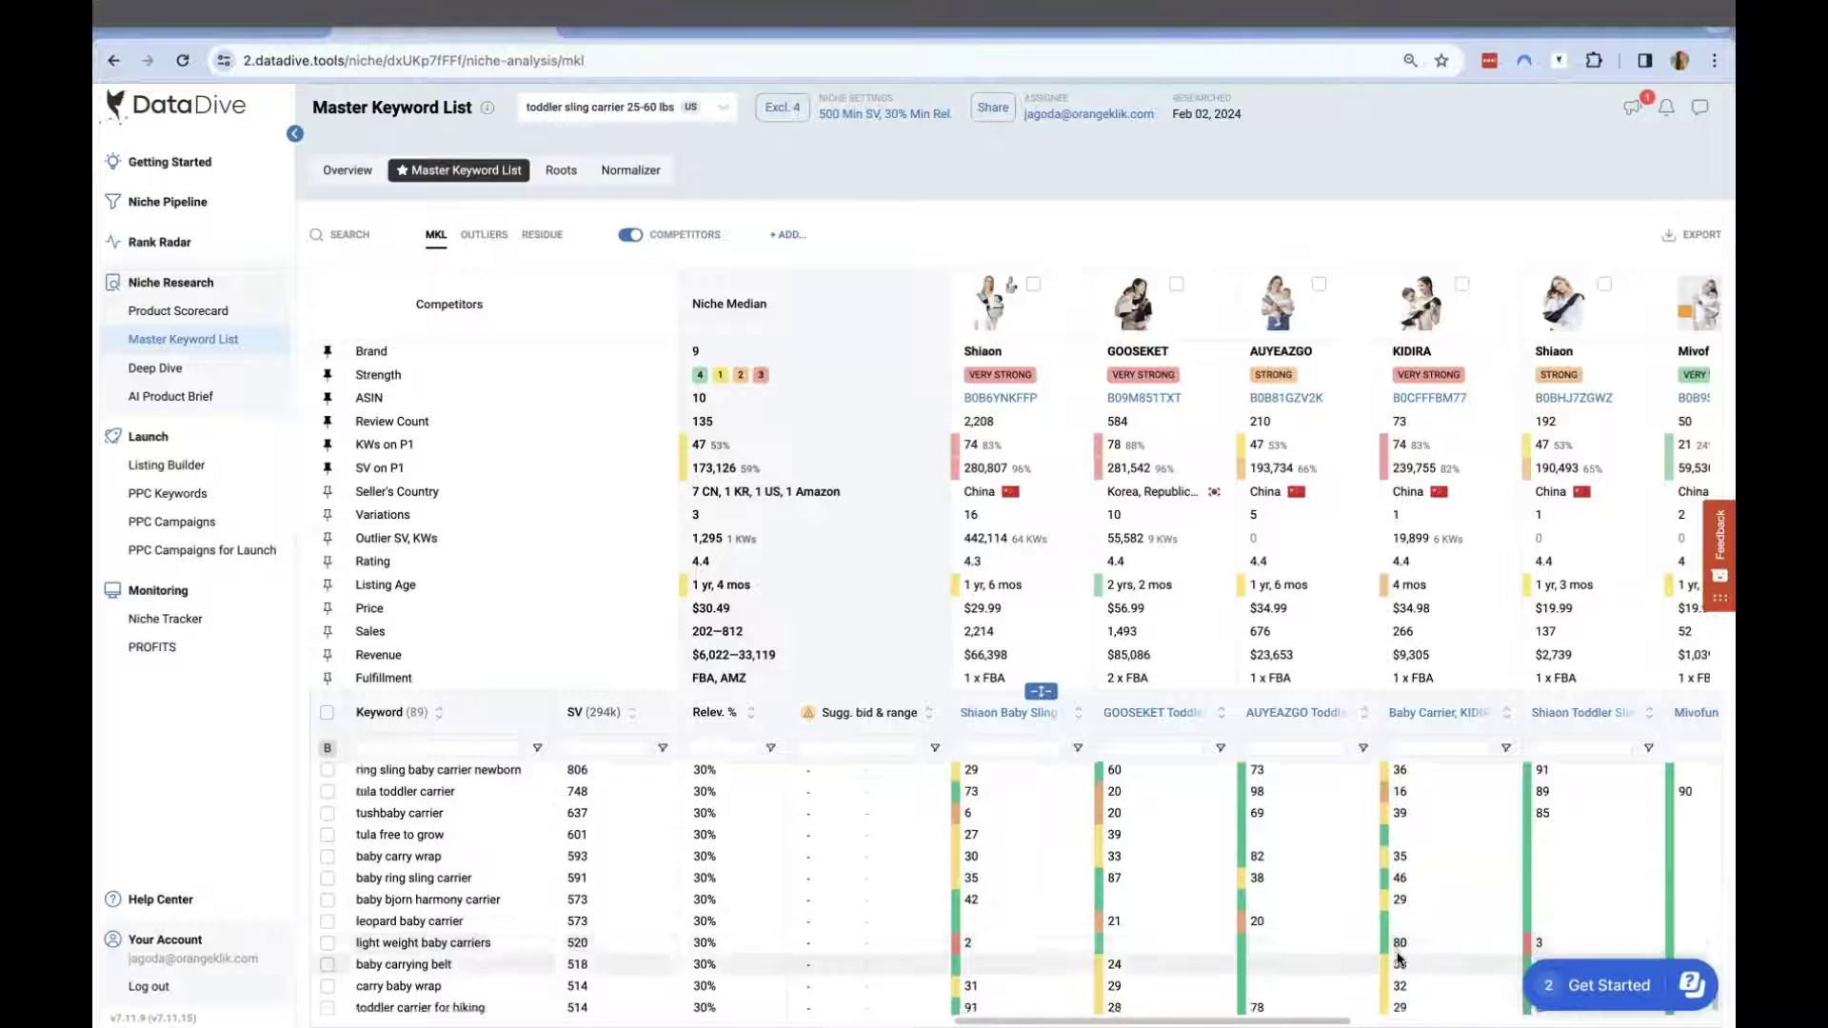
scroll(1400, 950, "up", 10)
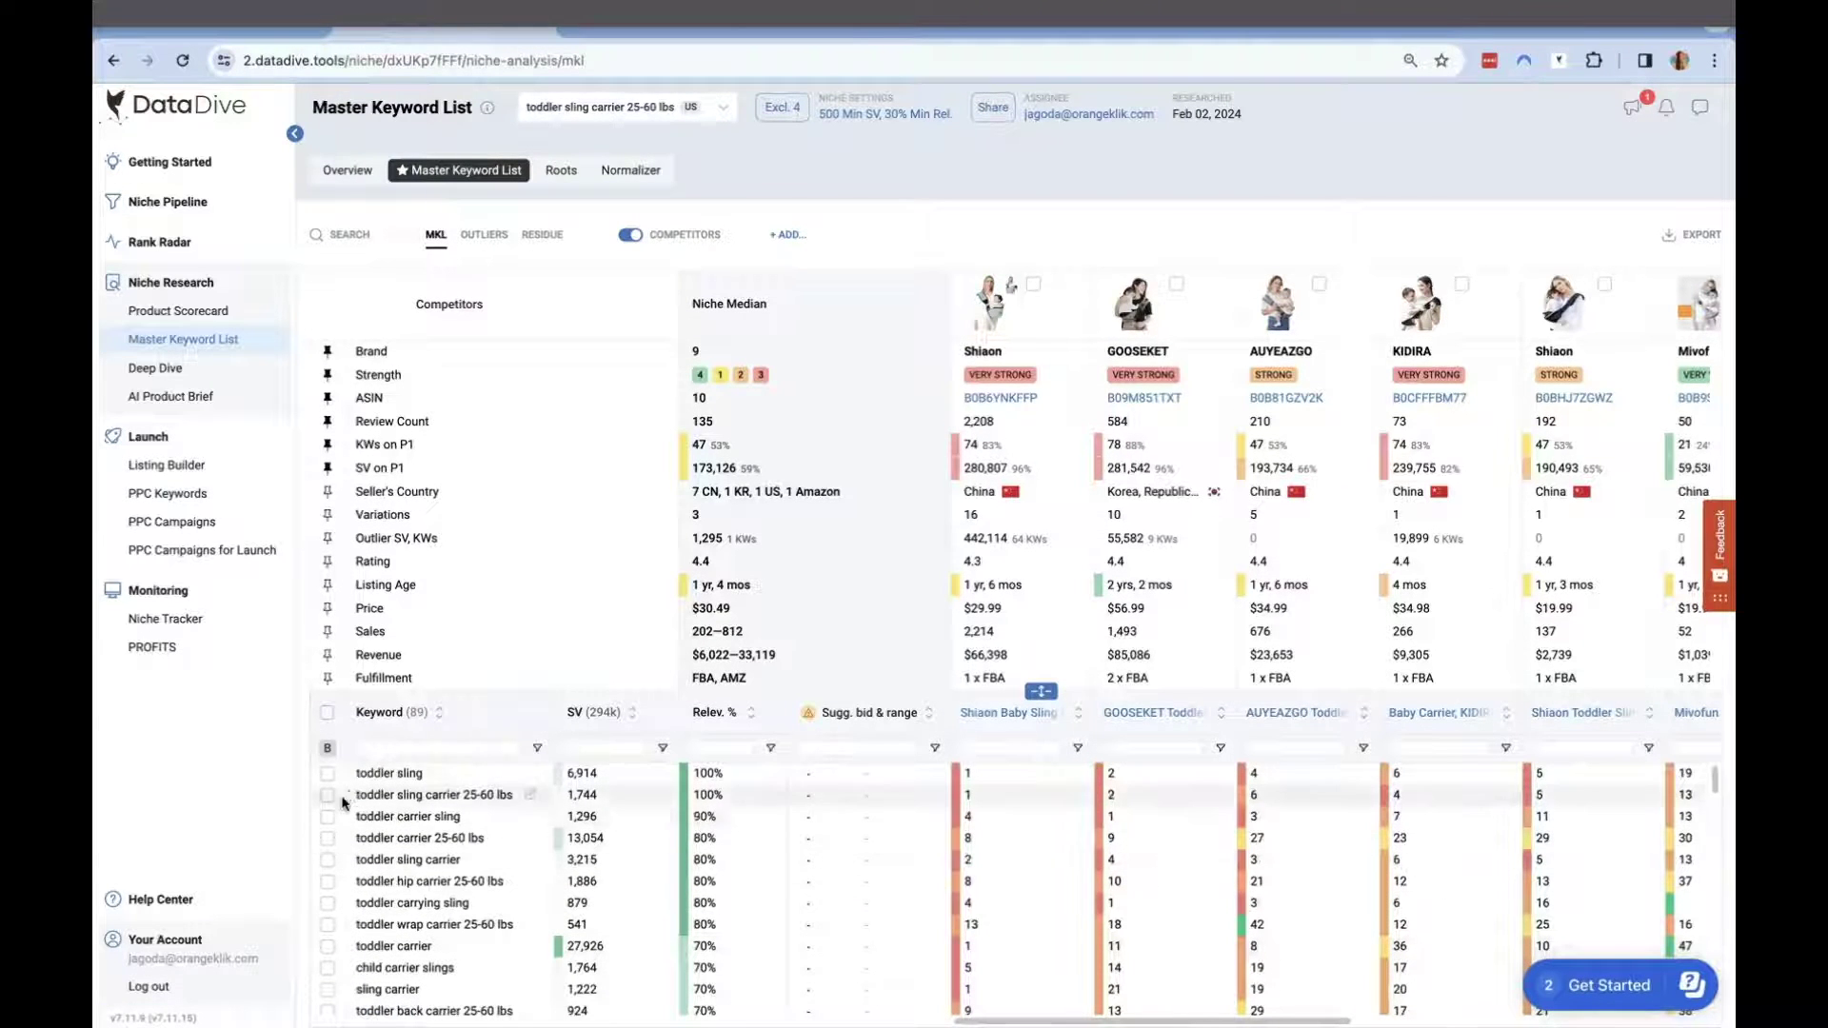
Open the Roots tab and scroll through the normalized keyword roots
left_click(559, 172)
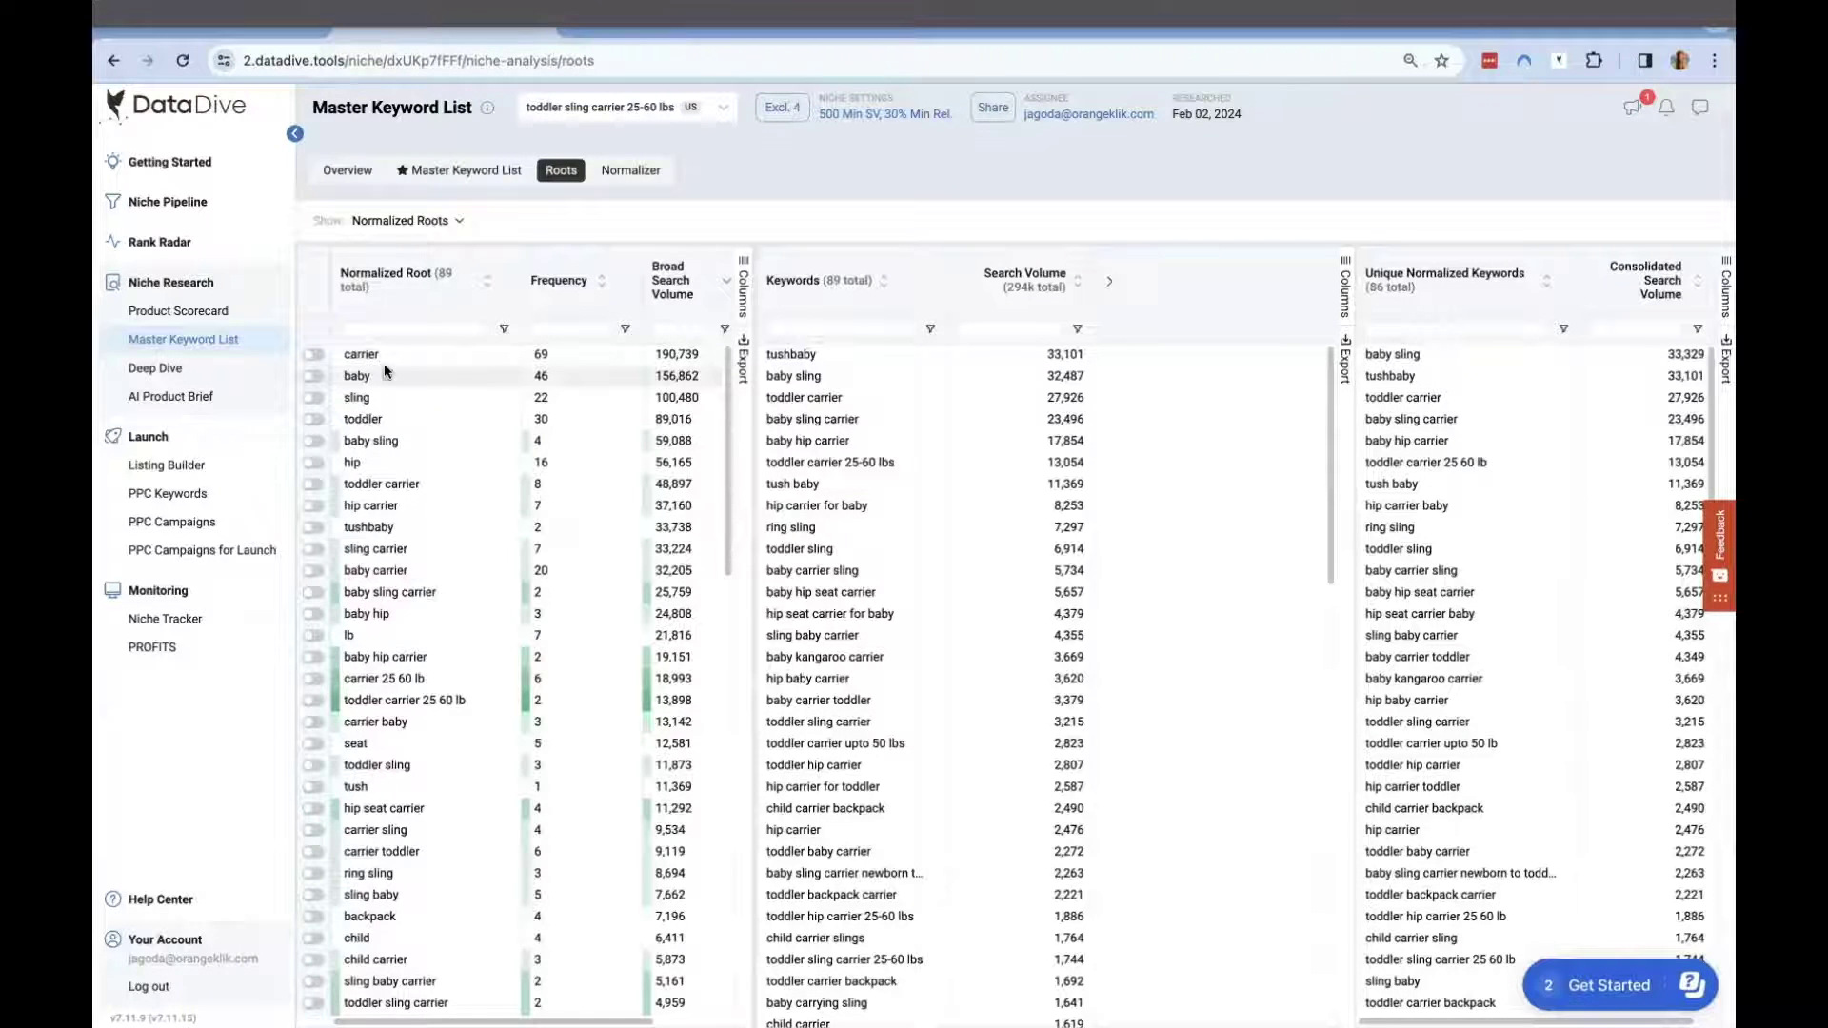
scroll(386, 358, "down", 2)
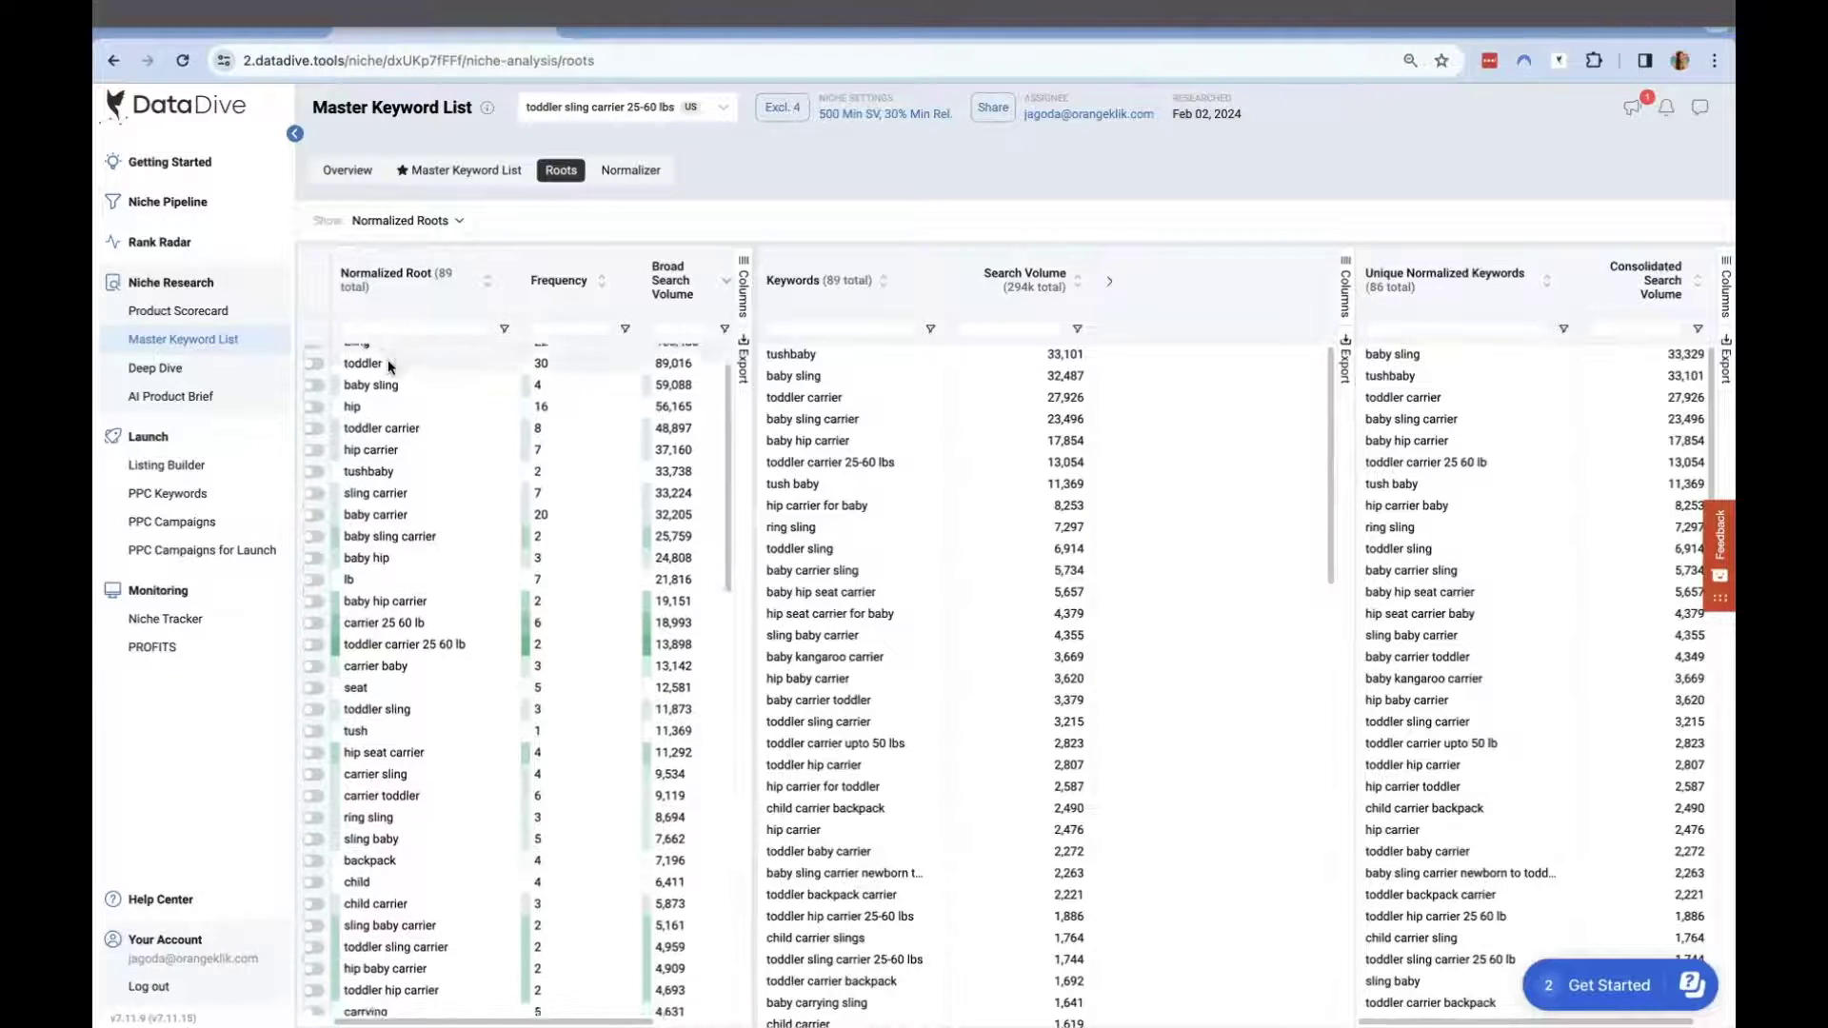
scroll(388, 365, "down", 1)
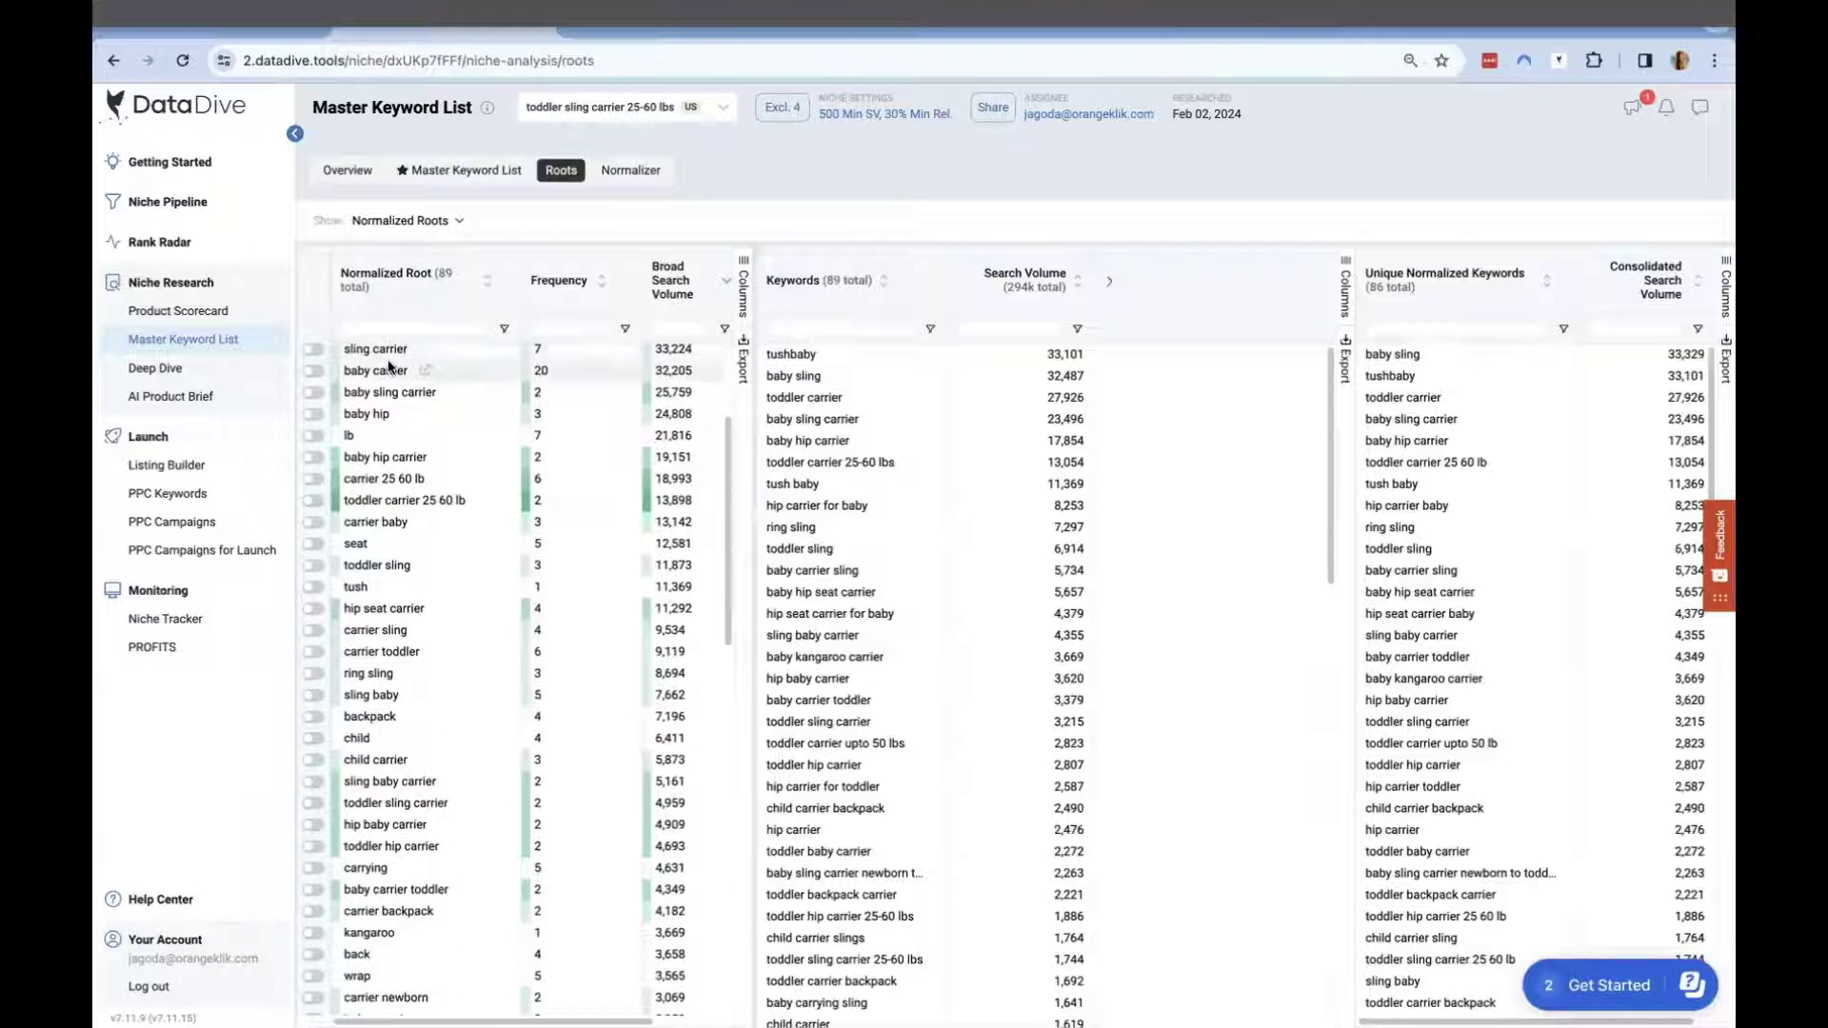
scroll(389, 365, "down", 2)
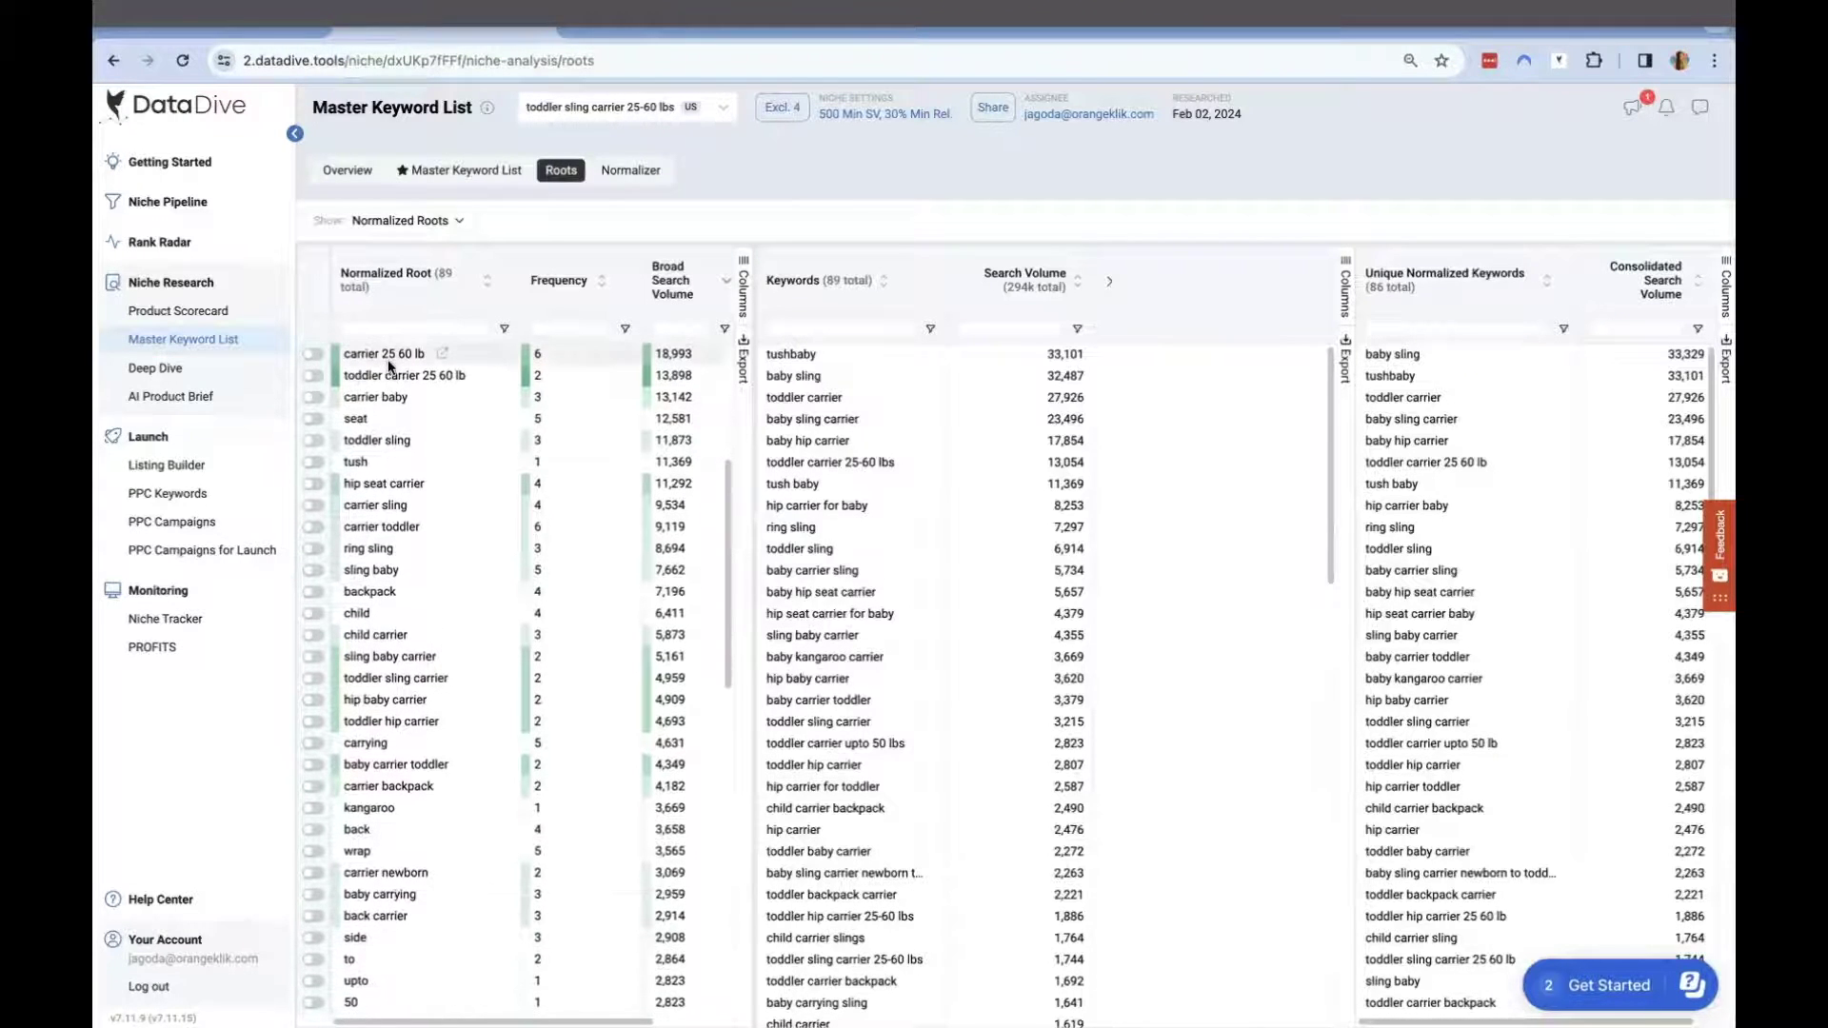
scroll(388, 367, "down", 1)
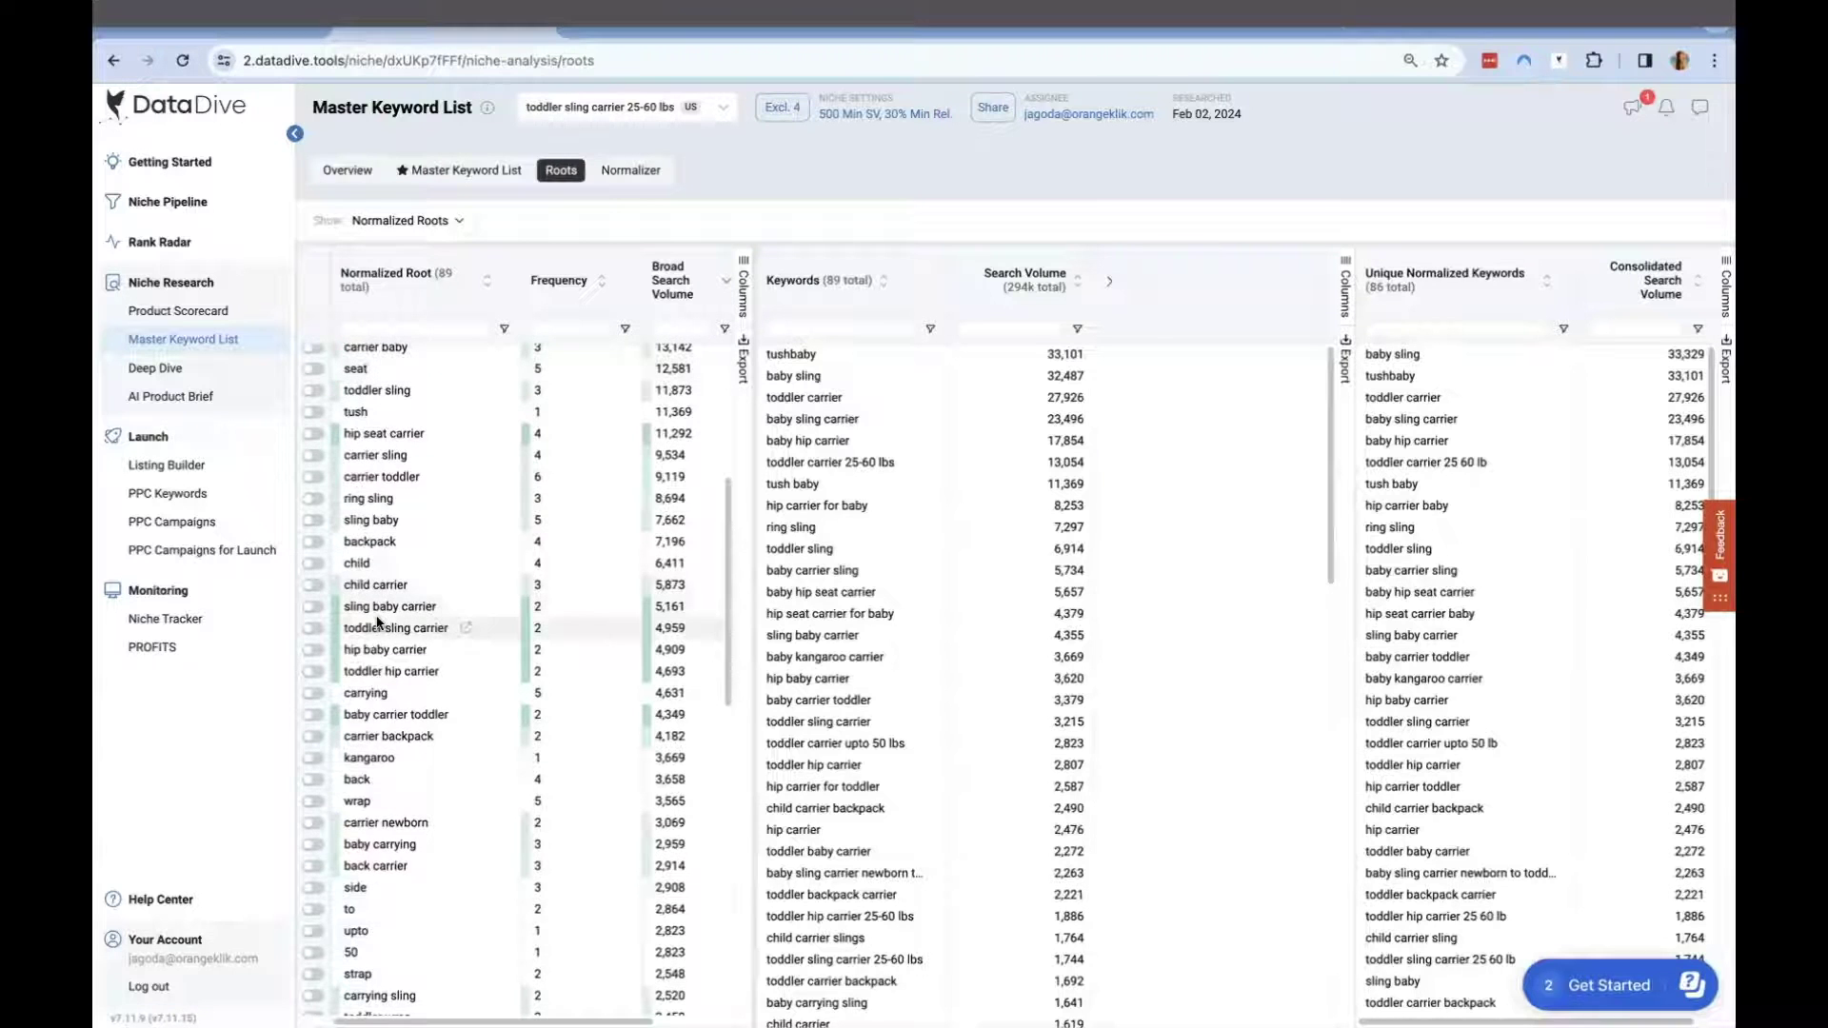
scroll(378, 624, "up", 3)
scroll(378, 624, "up", 3)
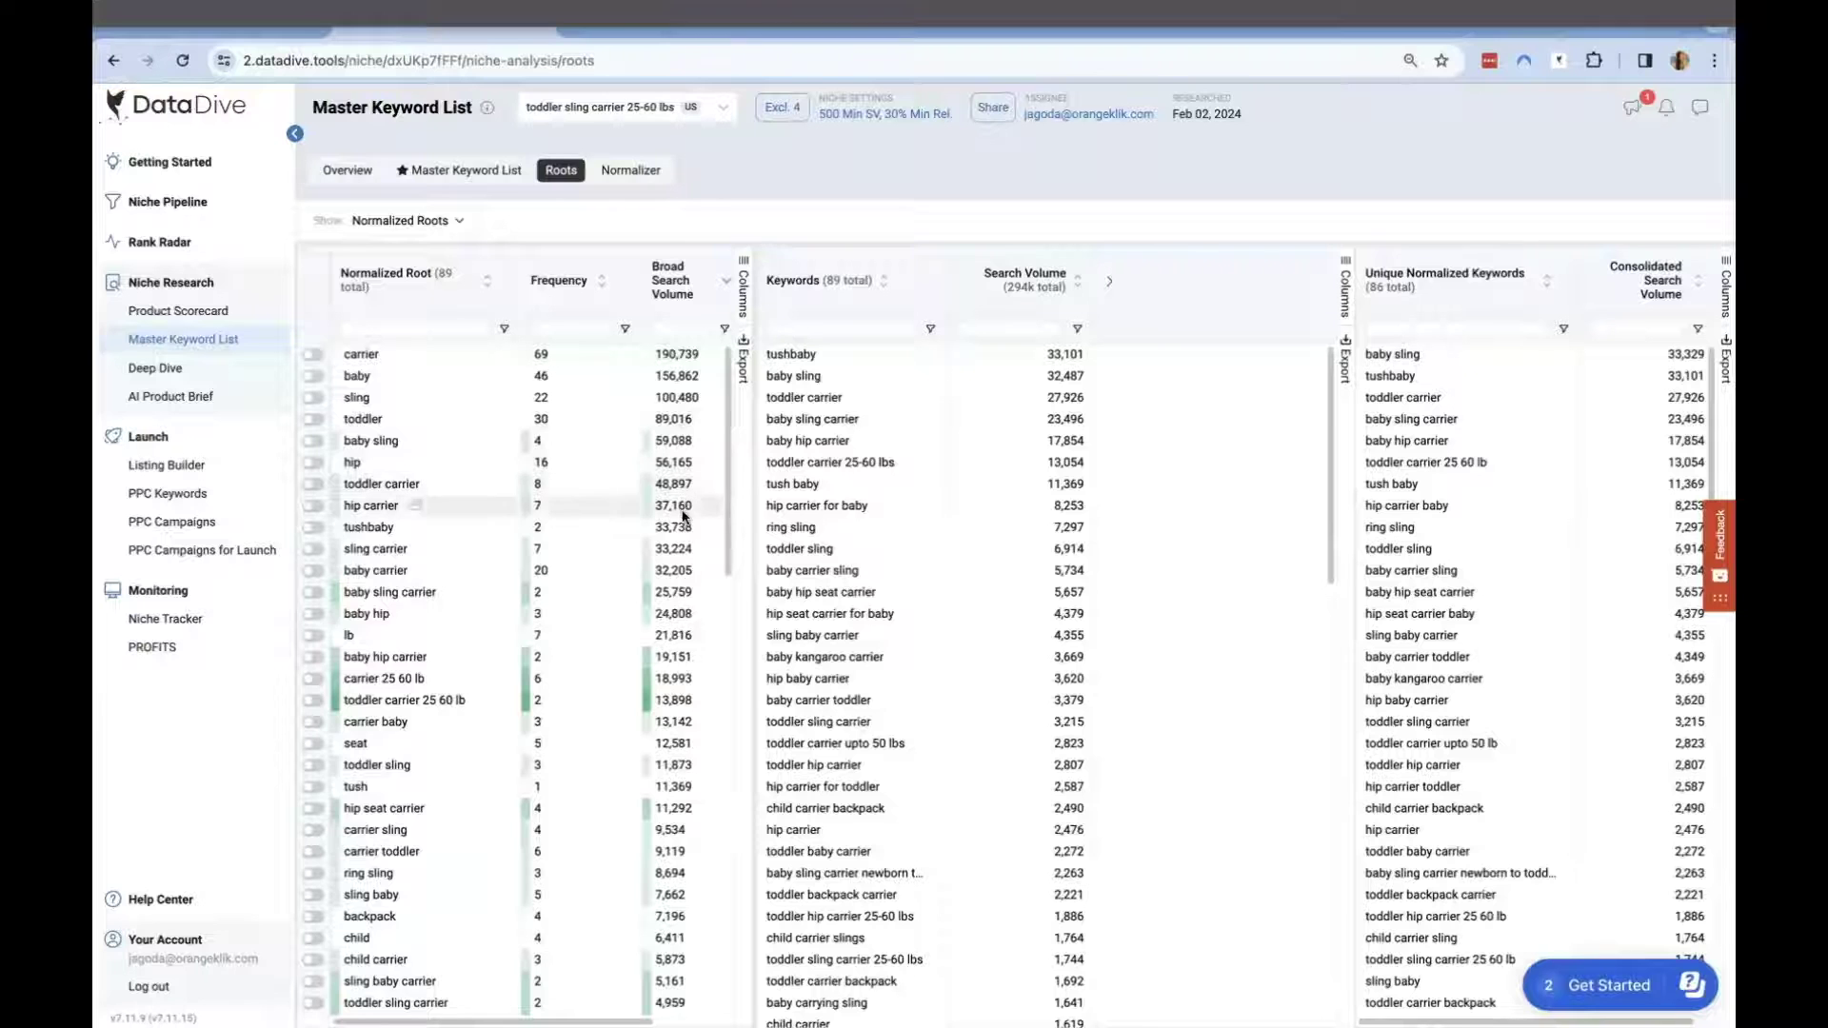
scroll(683, 519, "down", 3)
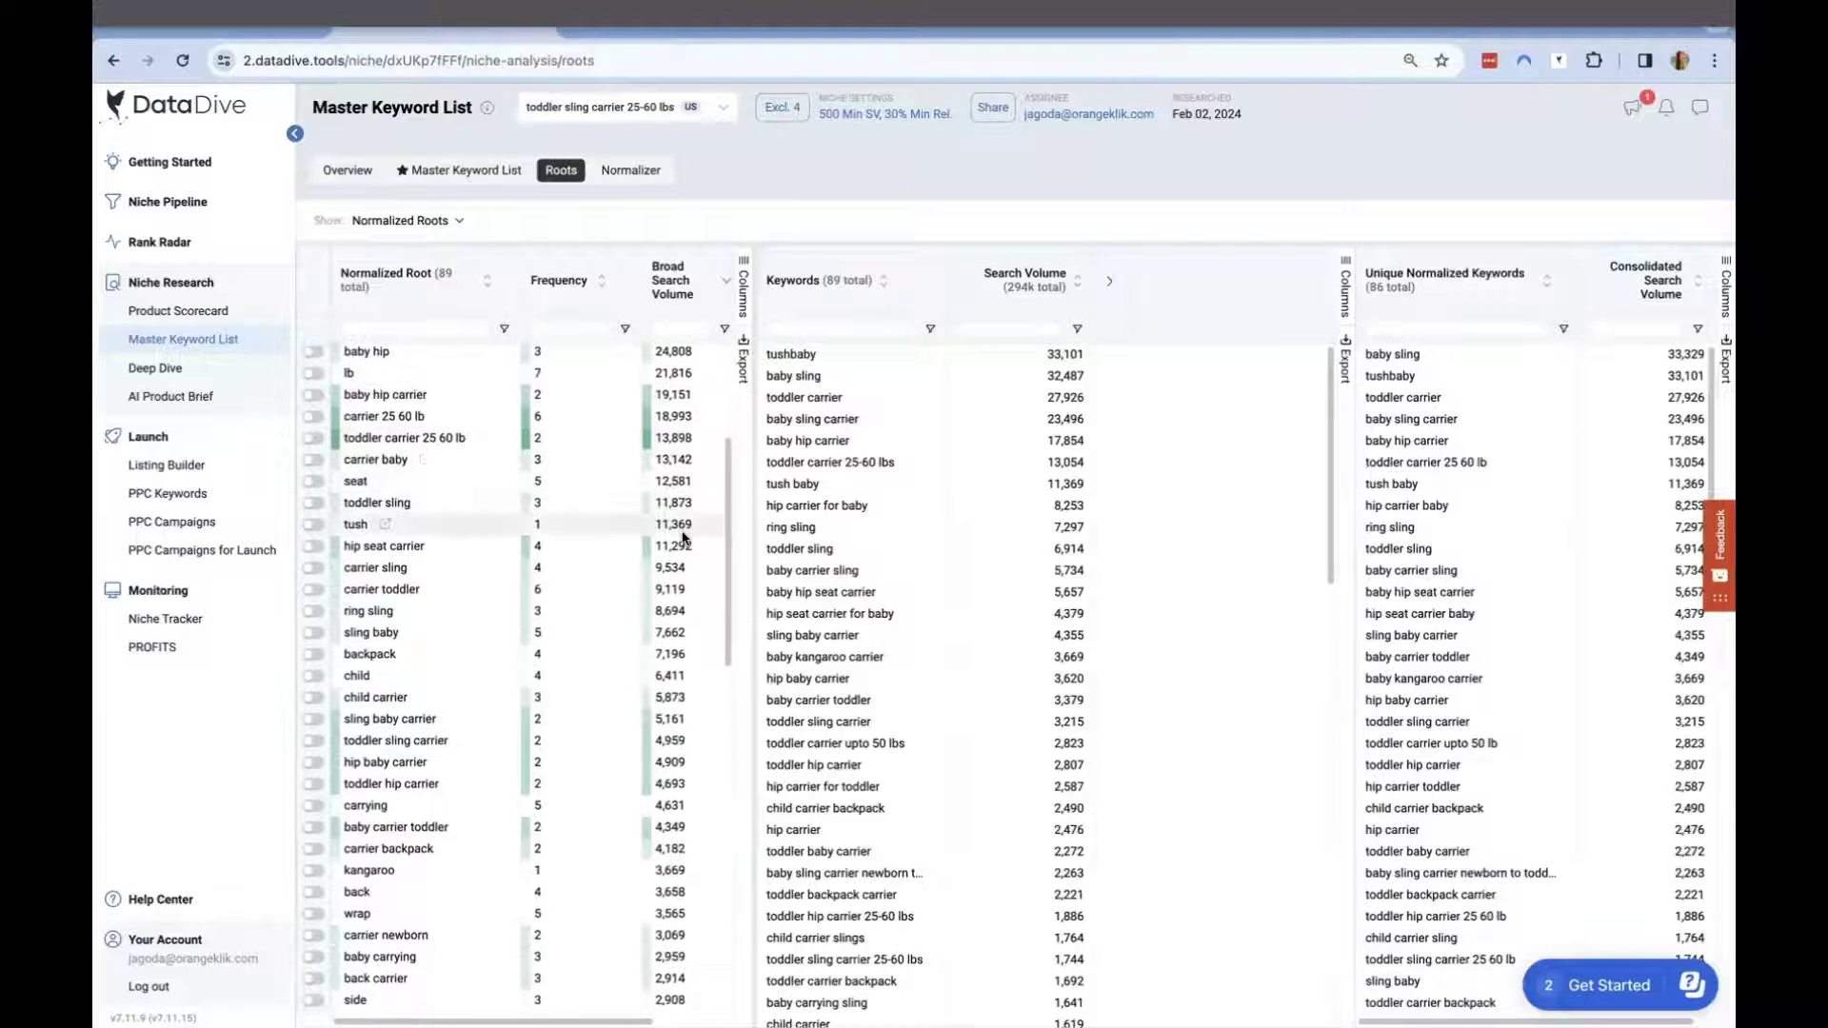
scroll(683, 538, "up", 3)
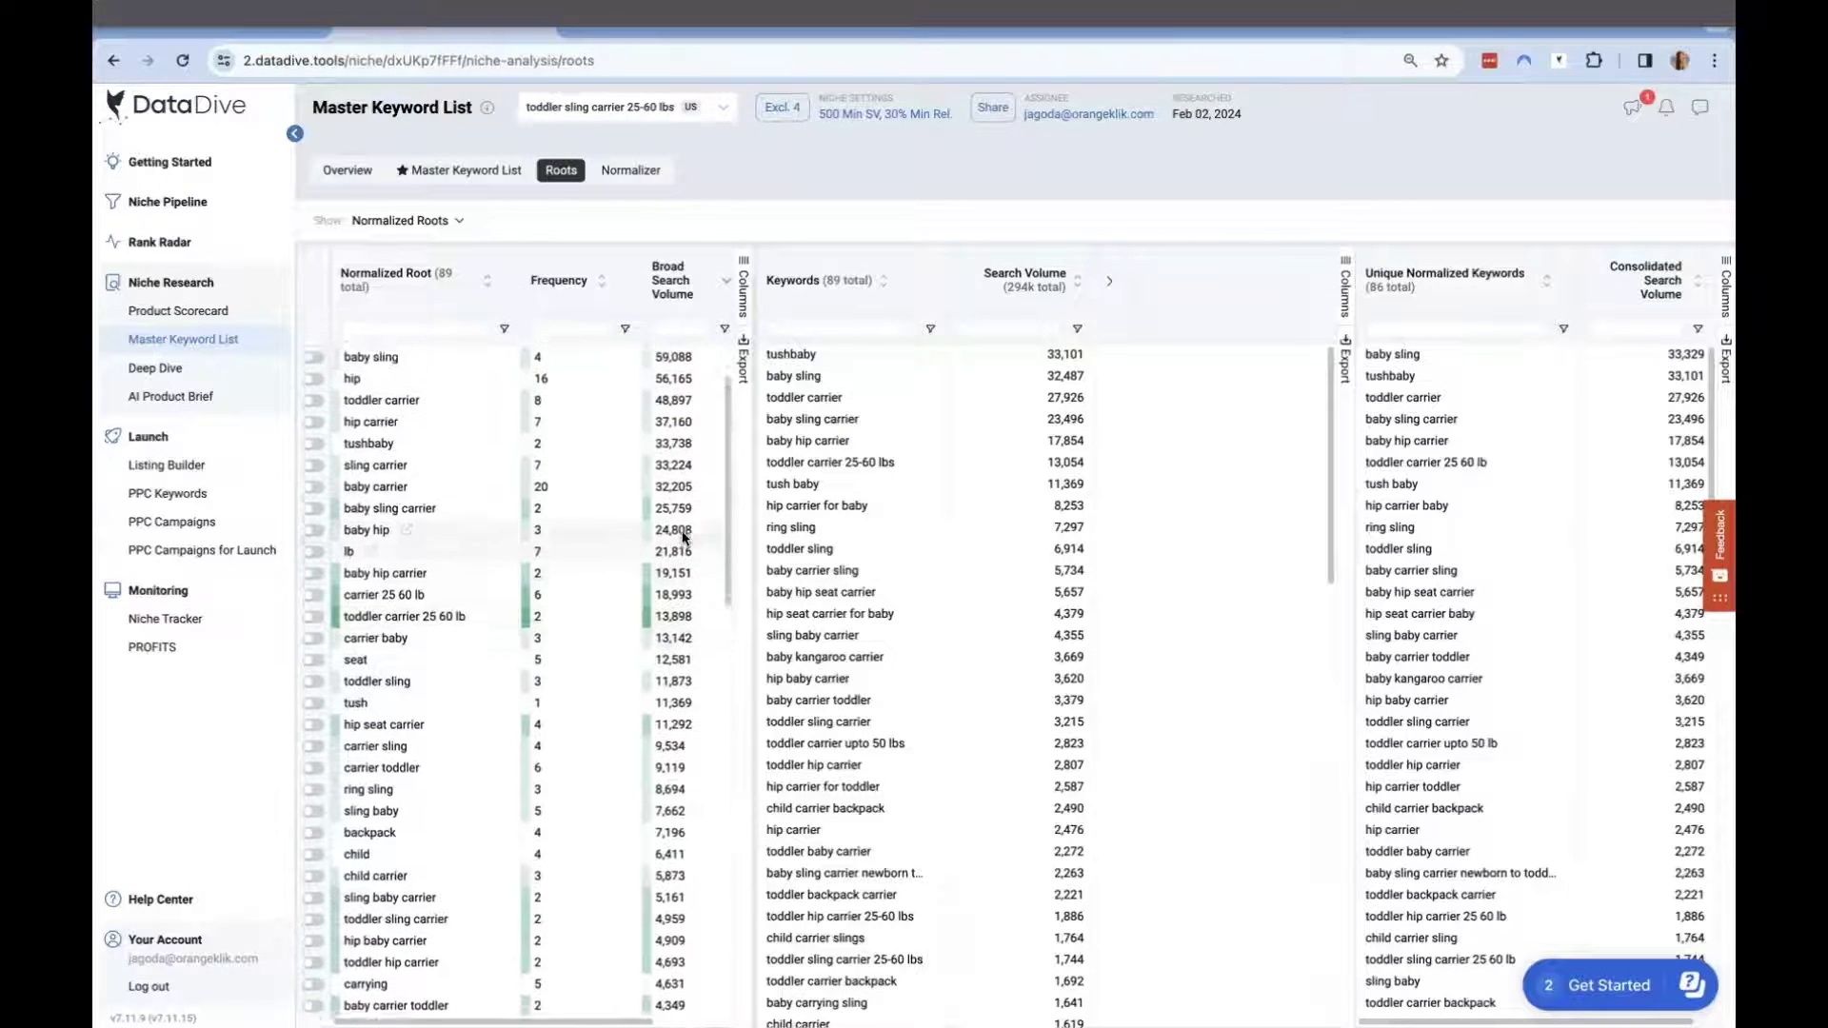
scroll(683, 538, "up", 1)
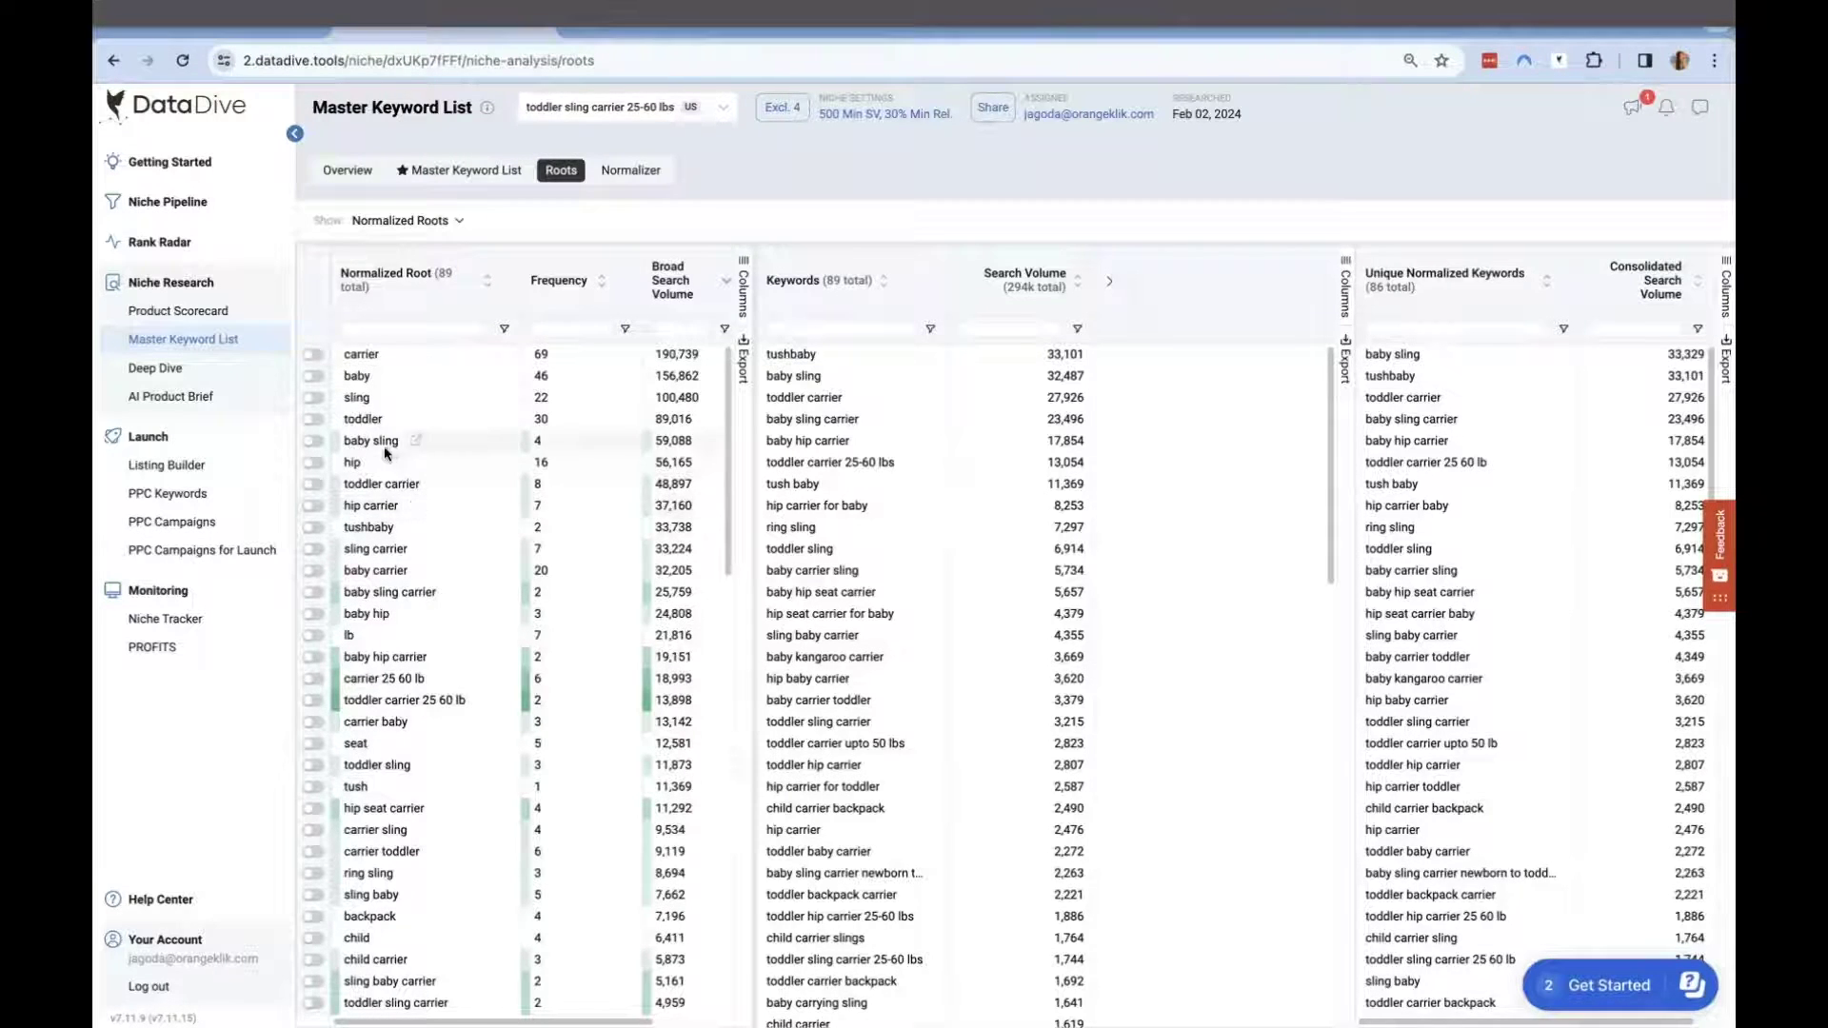
Filter keywords by the baby sling, toddler carrier and baby sling carrier roots in turn
left_click(309, 441)
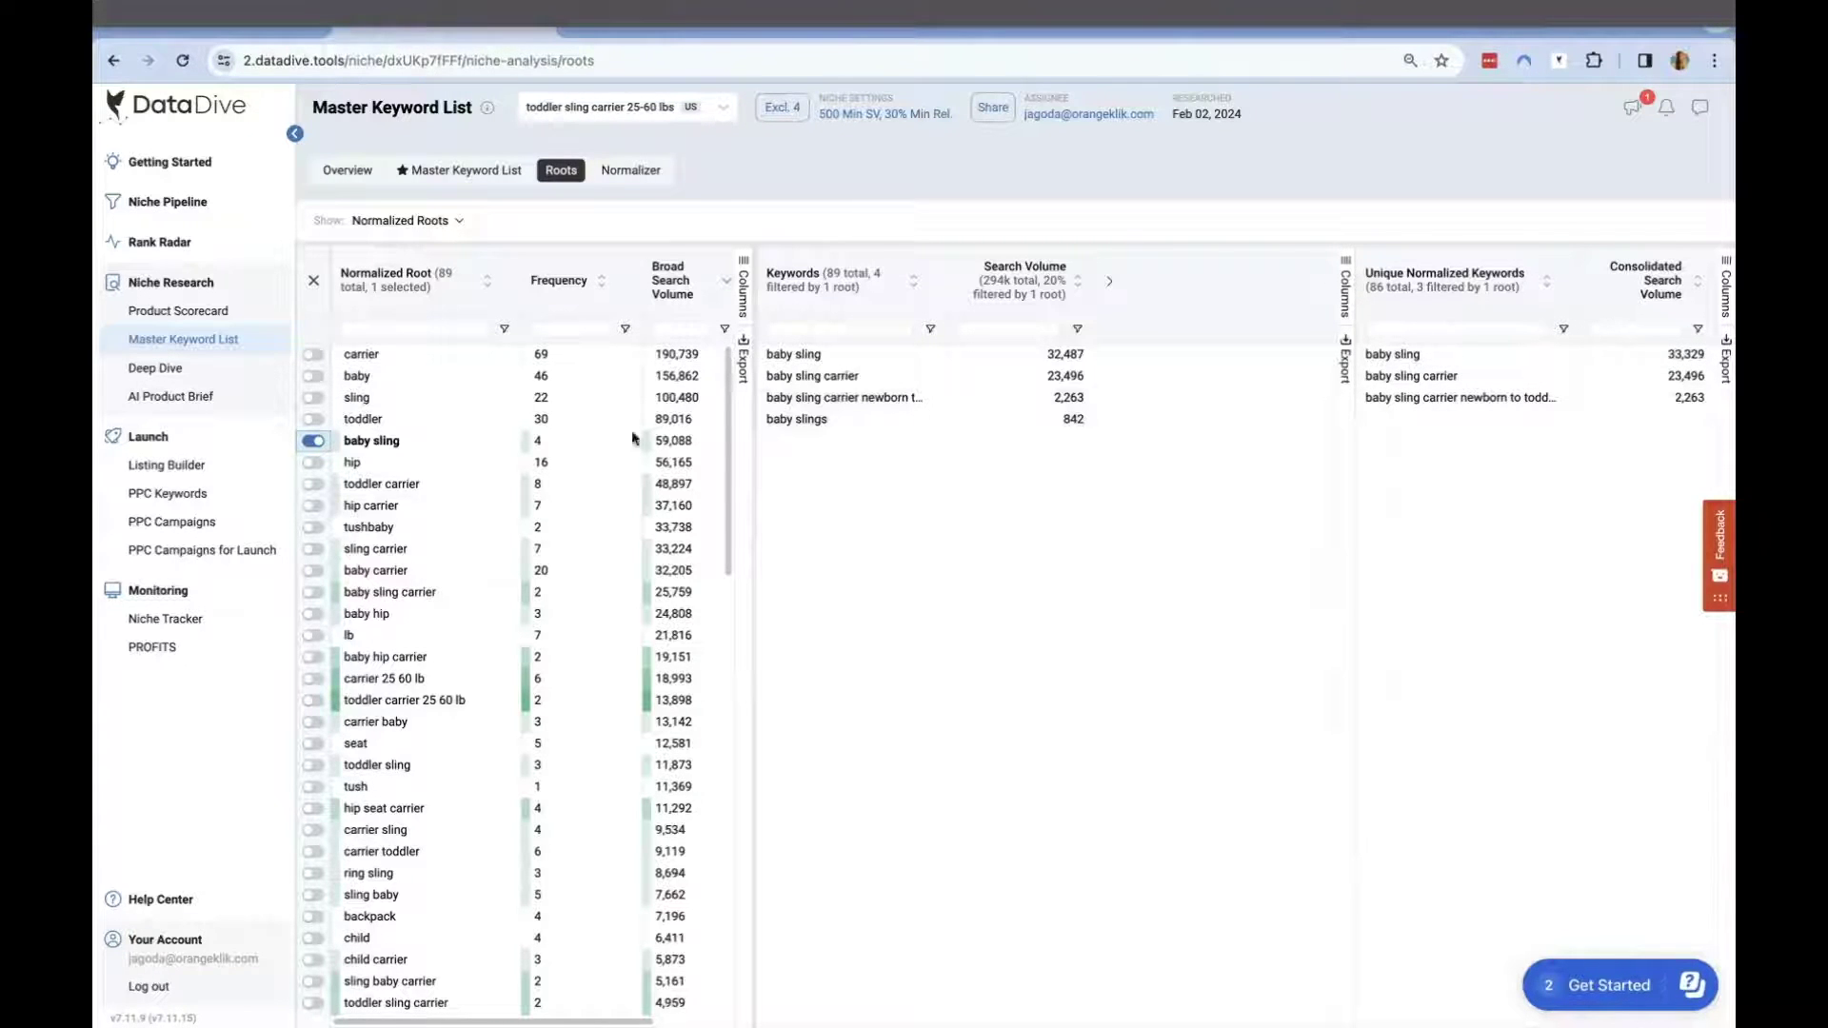
left_click(317, 446)
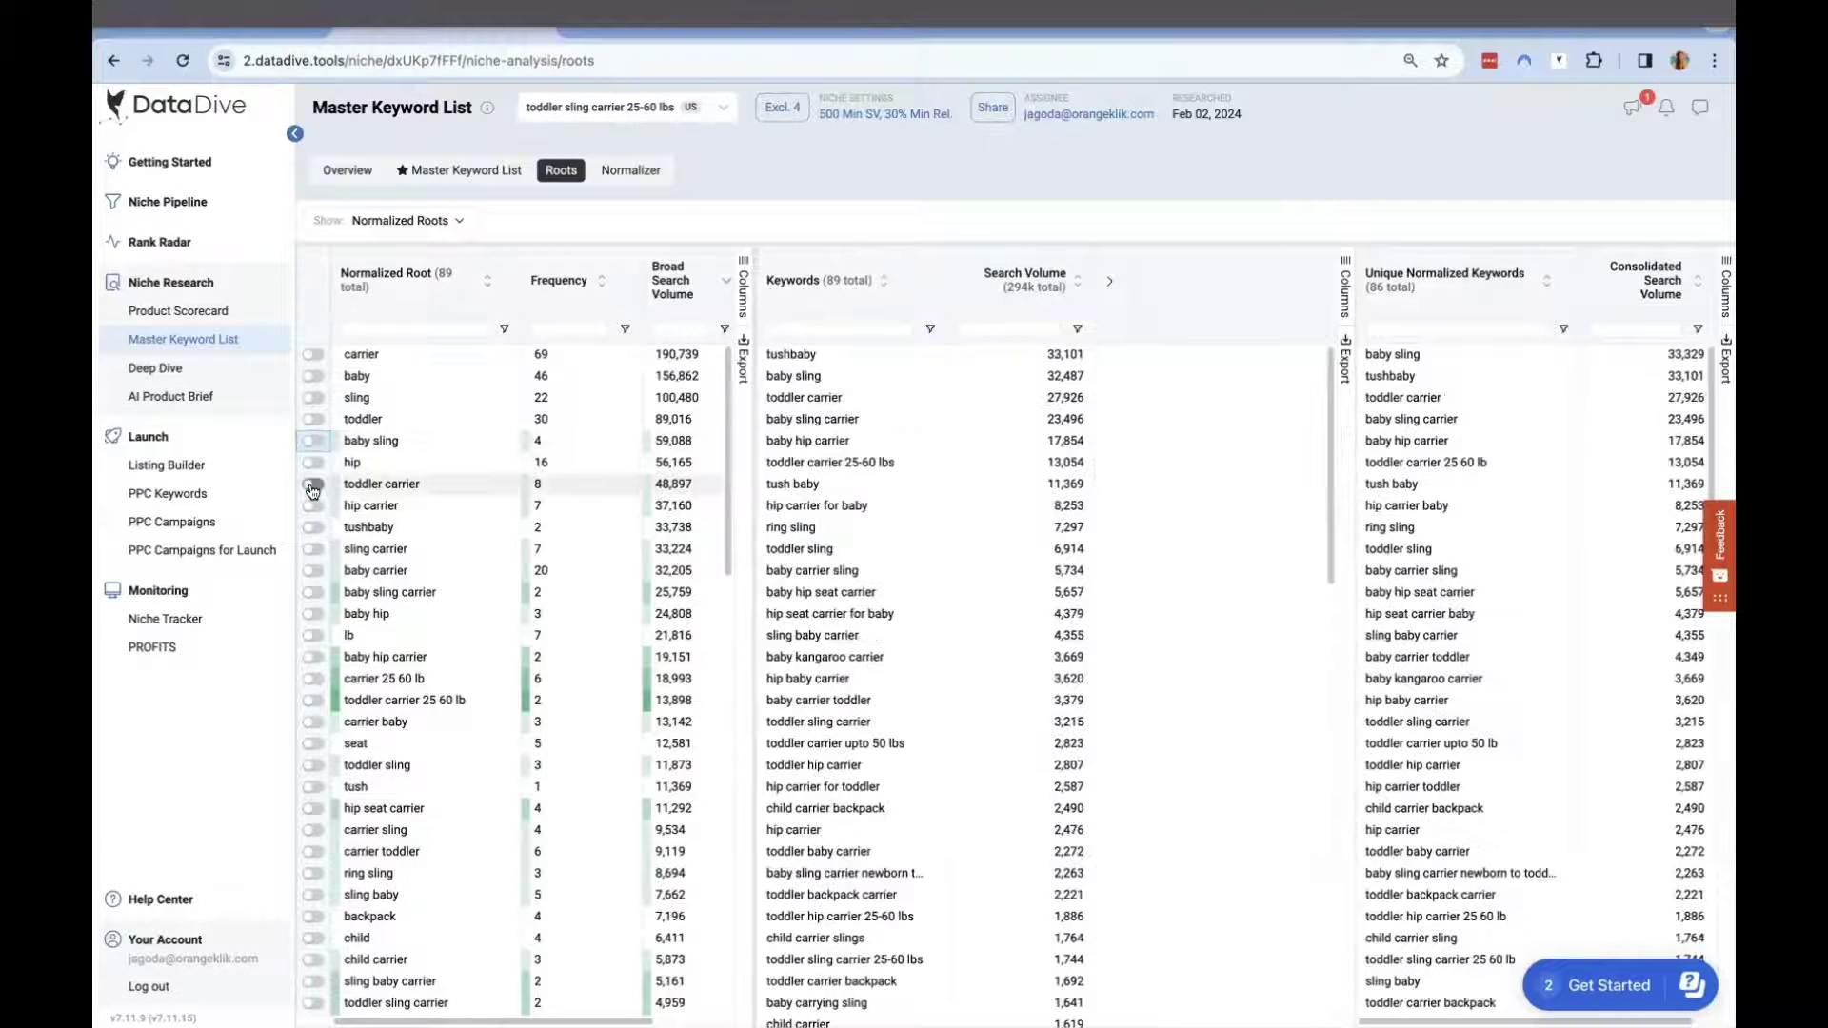
left_click(312, 486)
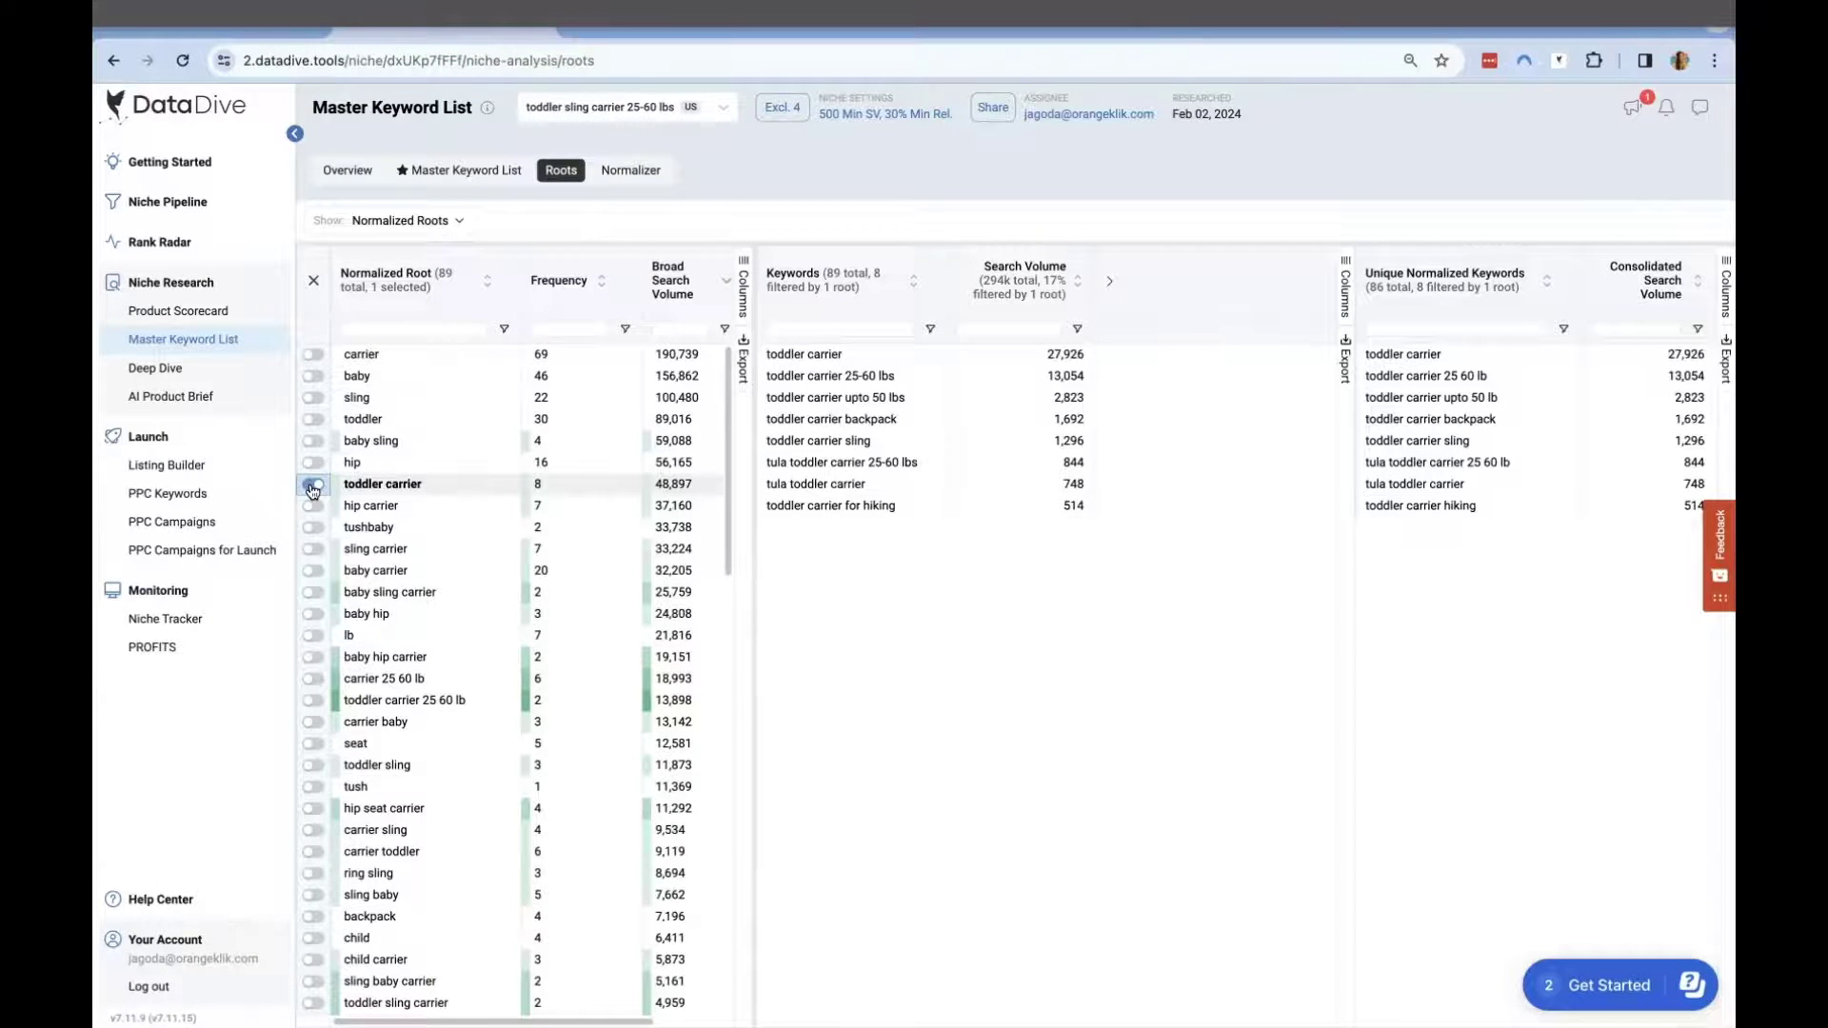
left_click(312, 485)
left_click(312, 592)
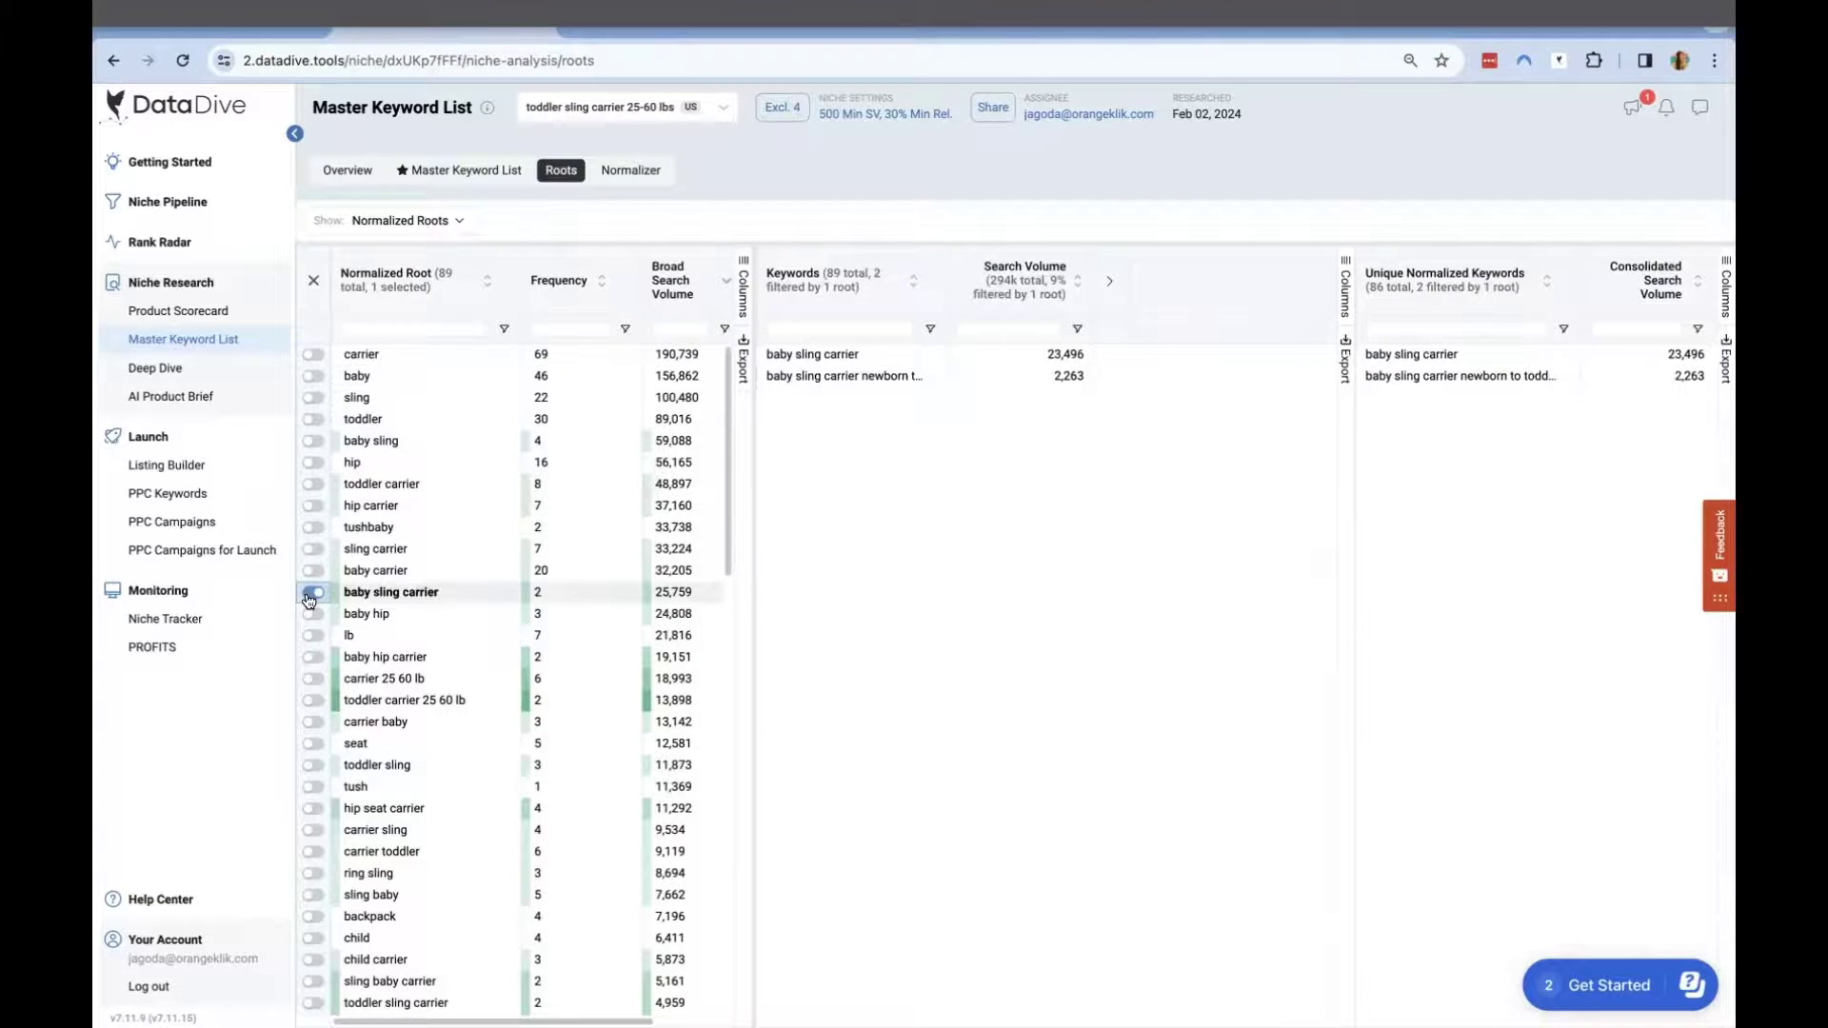
left_click(311, 594)
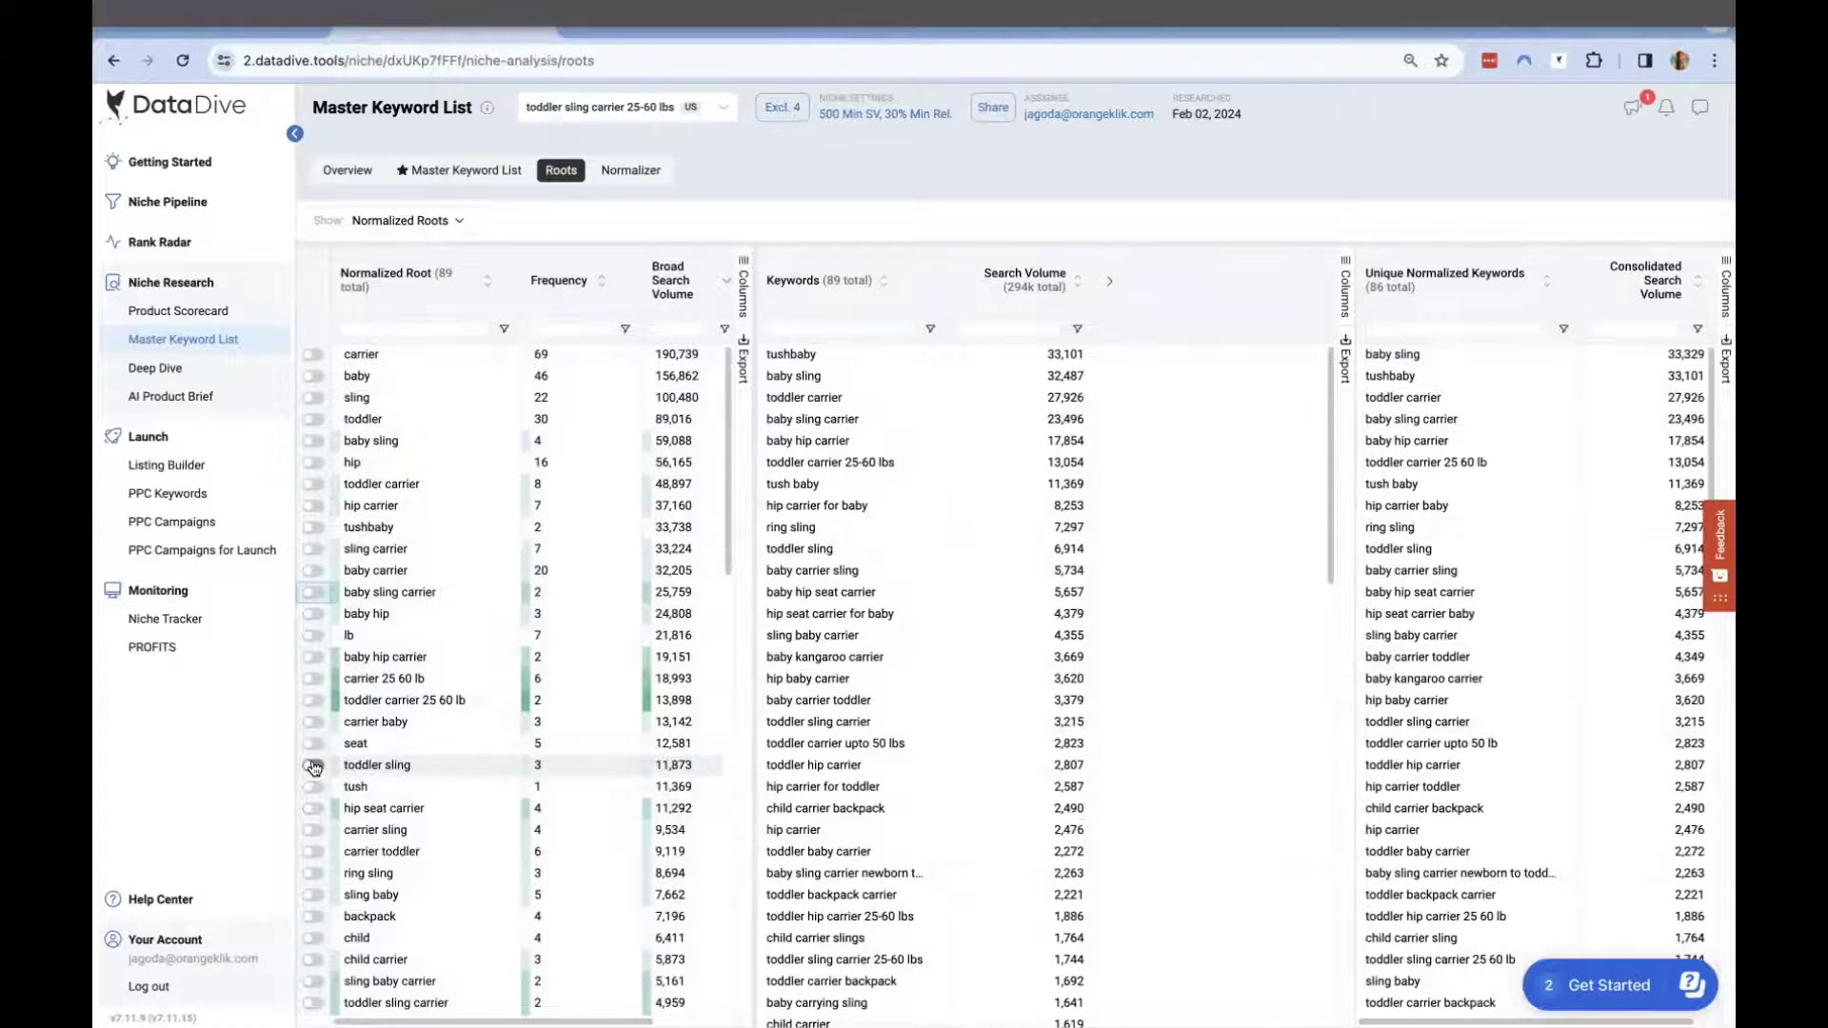
Filter by the toddler sling and toddler sling carrier roots, then by carrier 25 60 lb
left_click(313, 768)
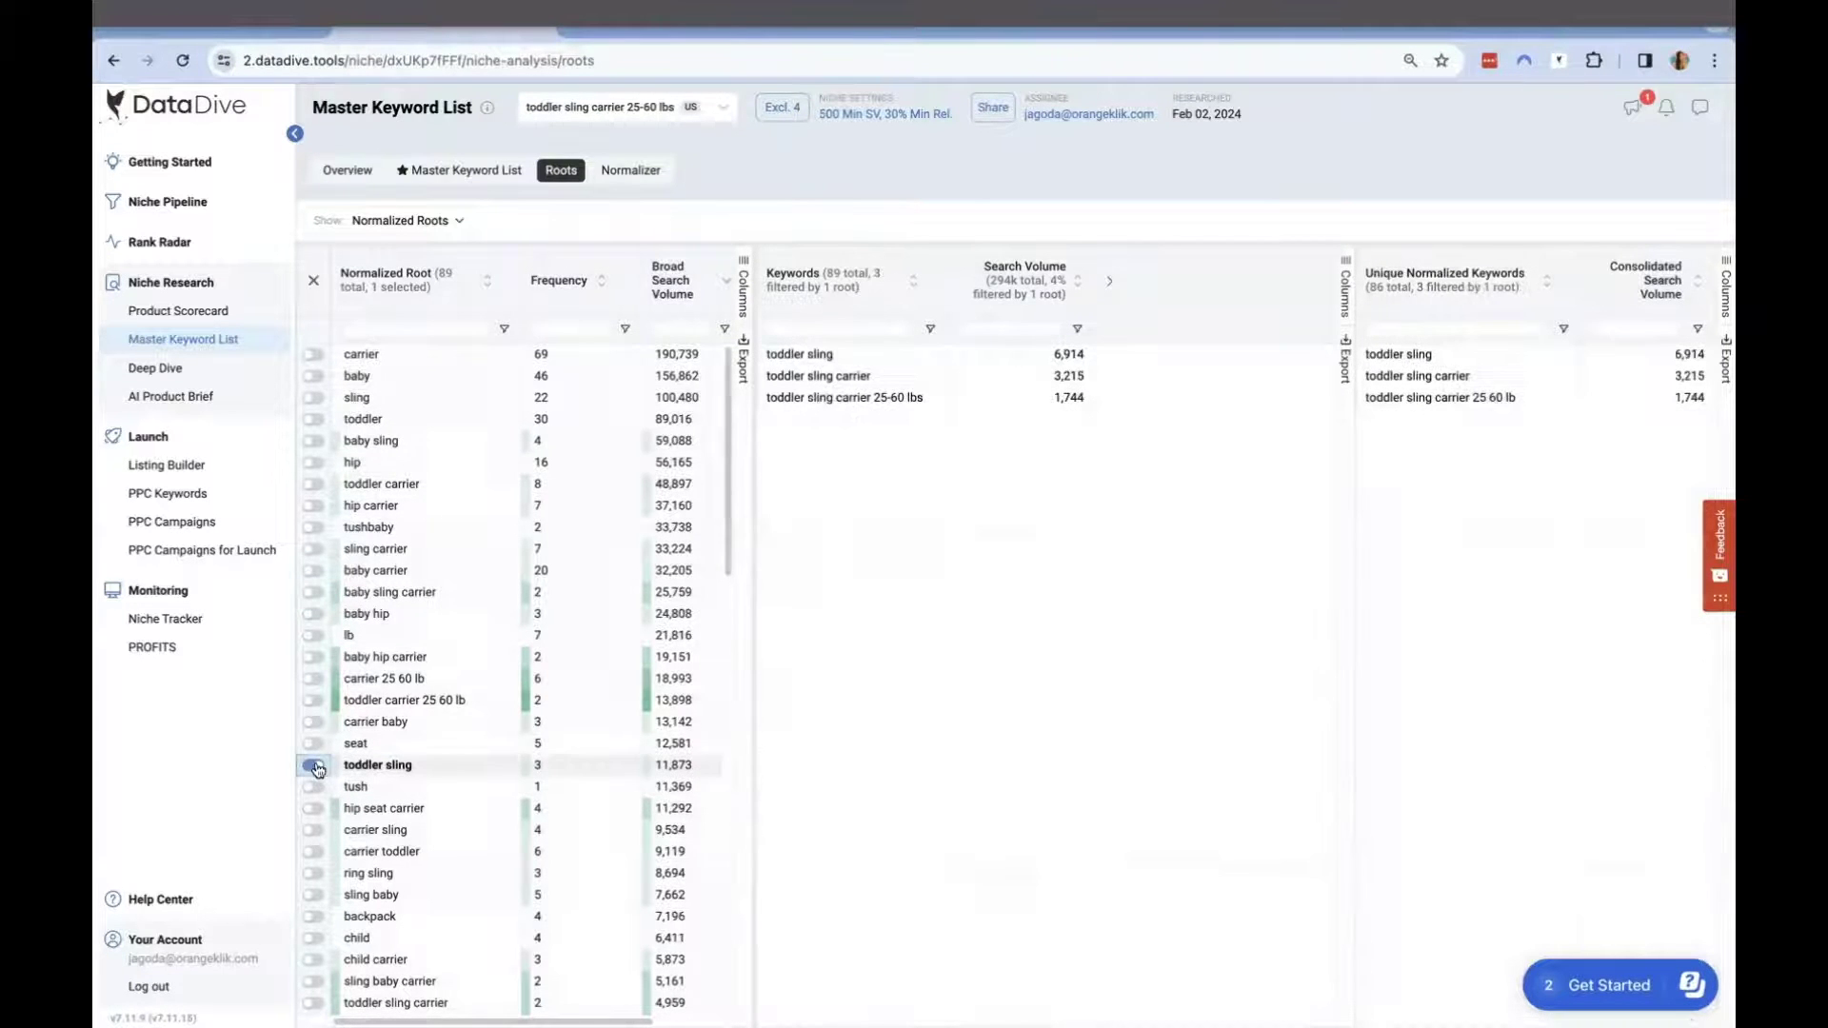
scroll(314, 761, "down", 3)
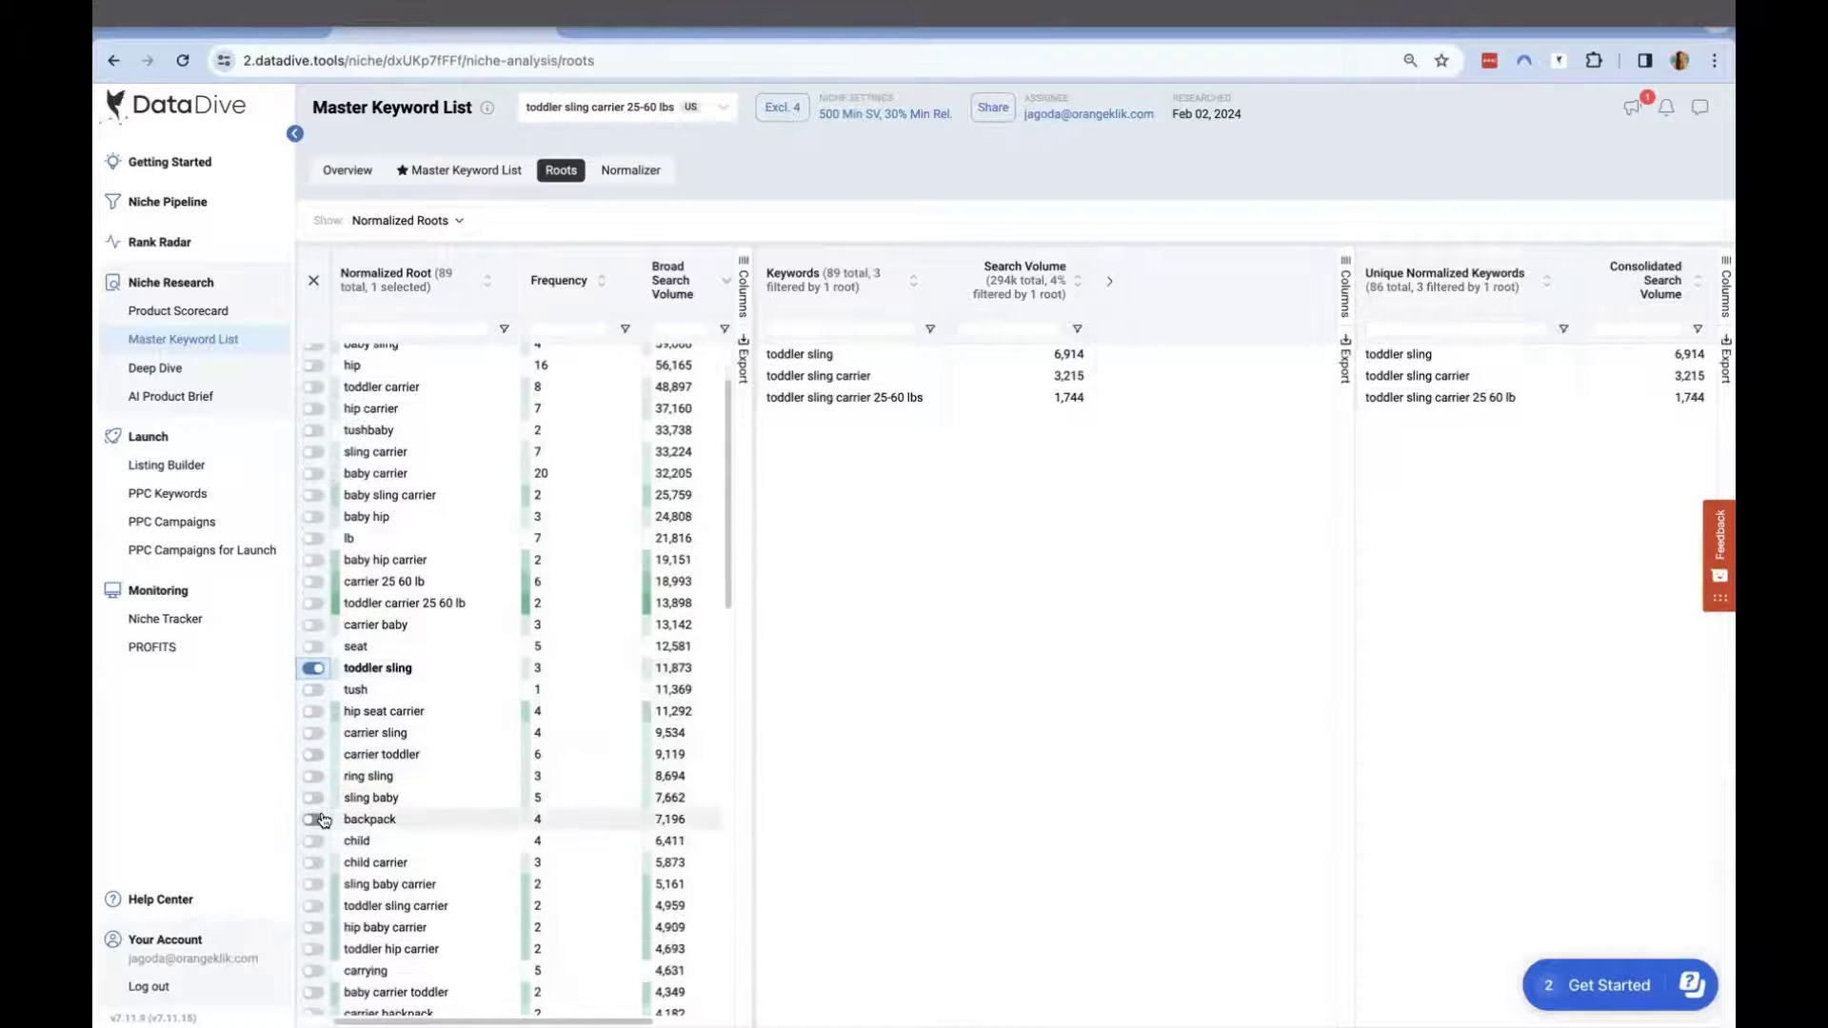
left_click(313, 849)
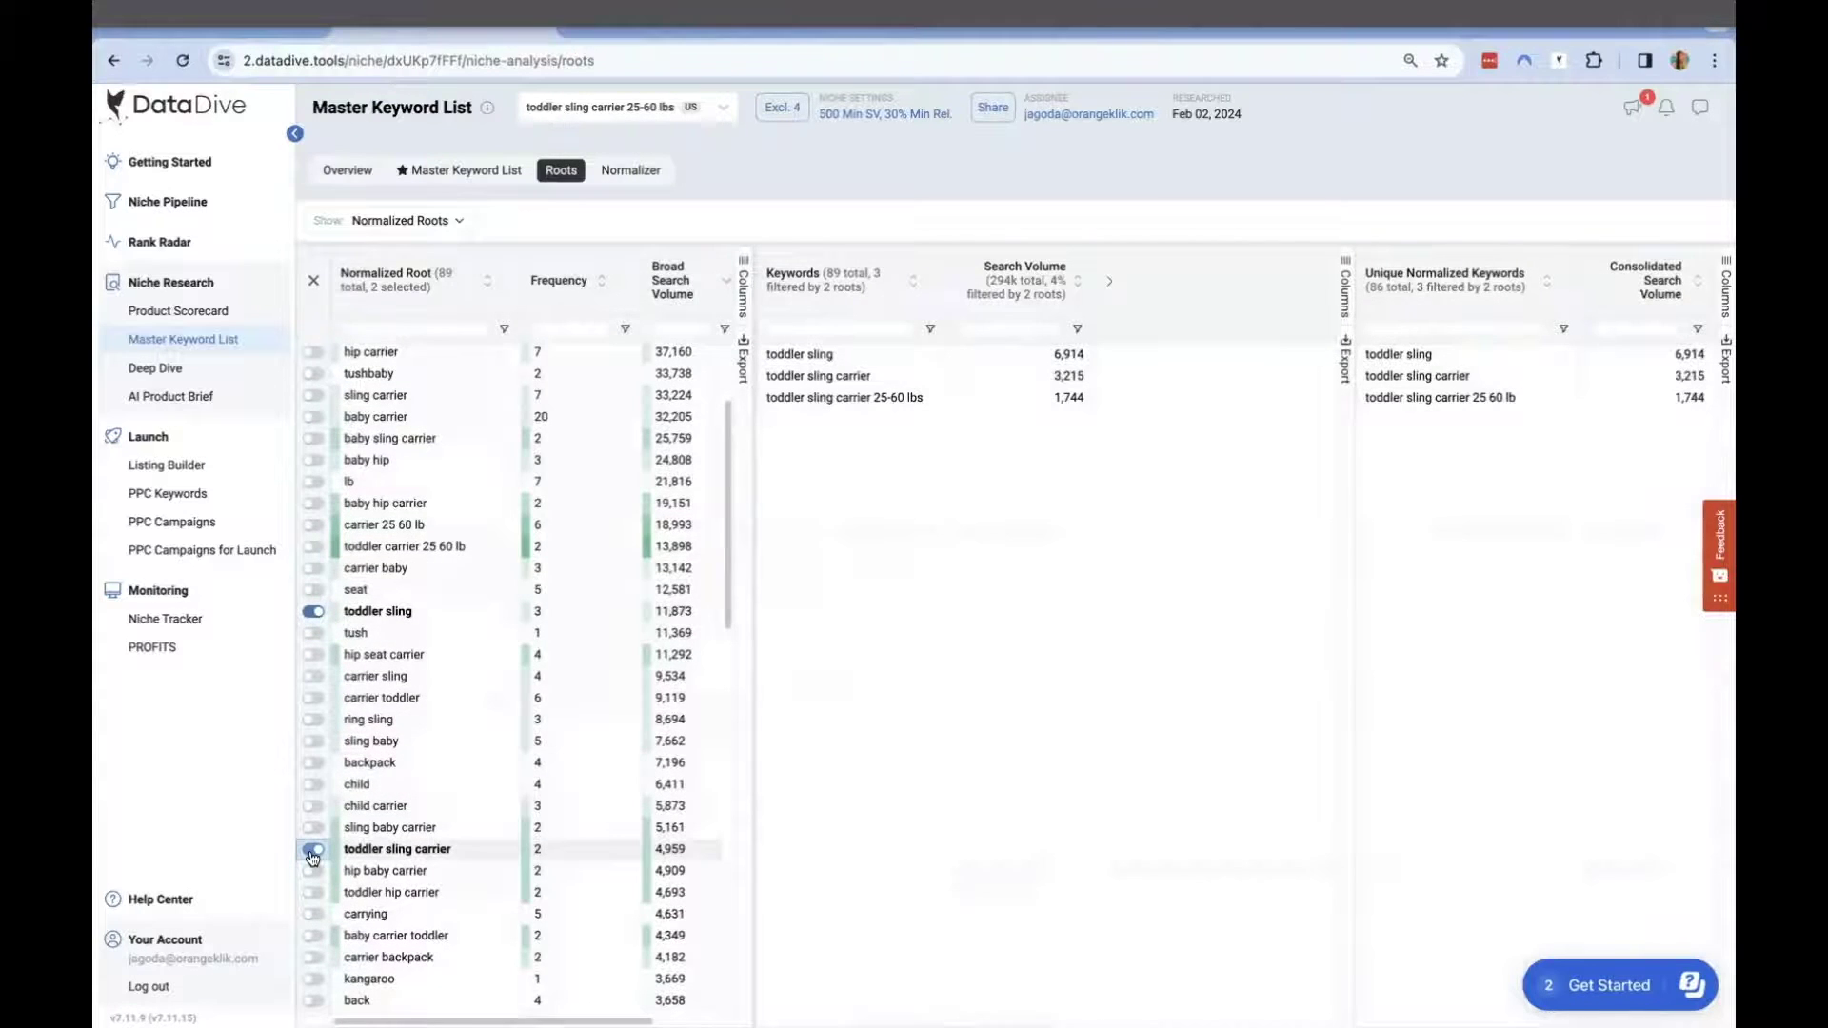
left_click(313, 611)
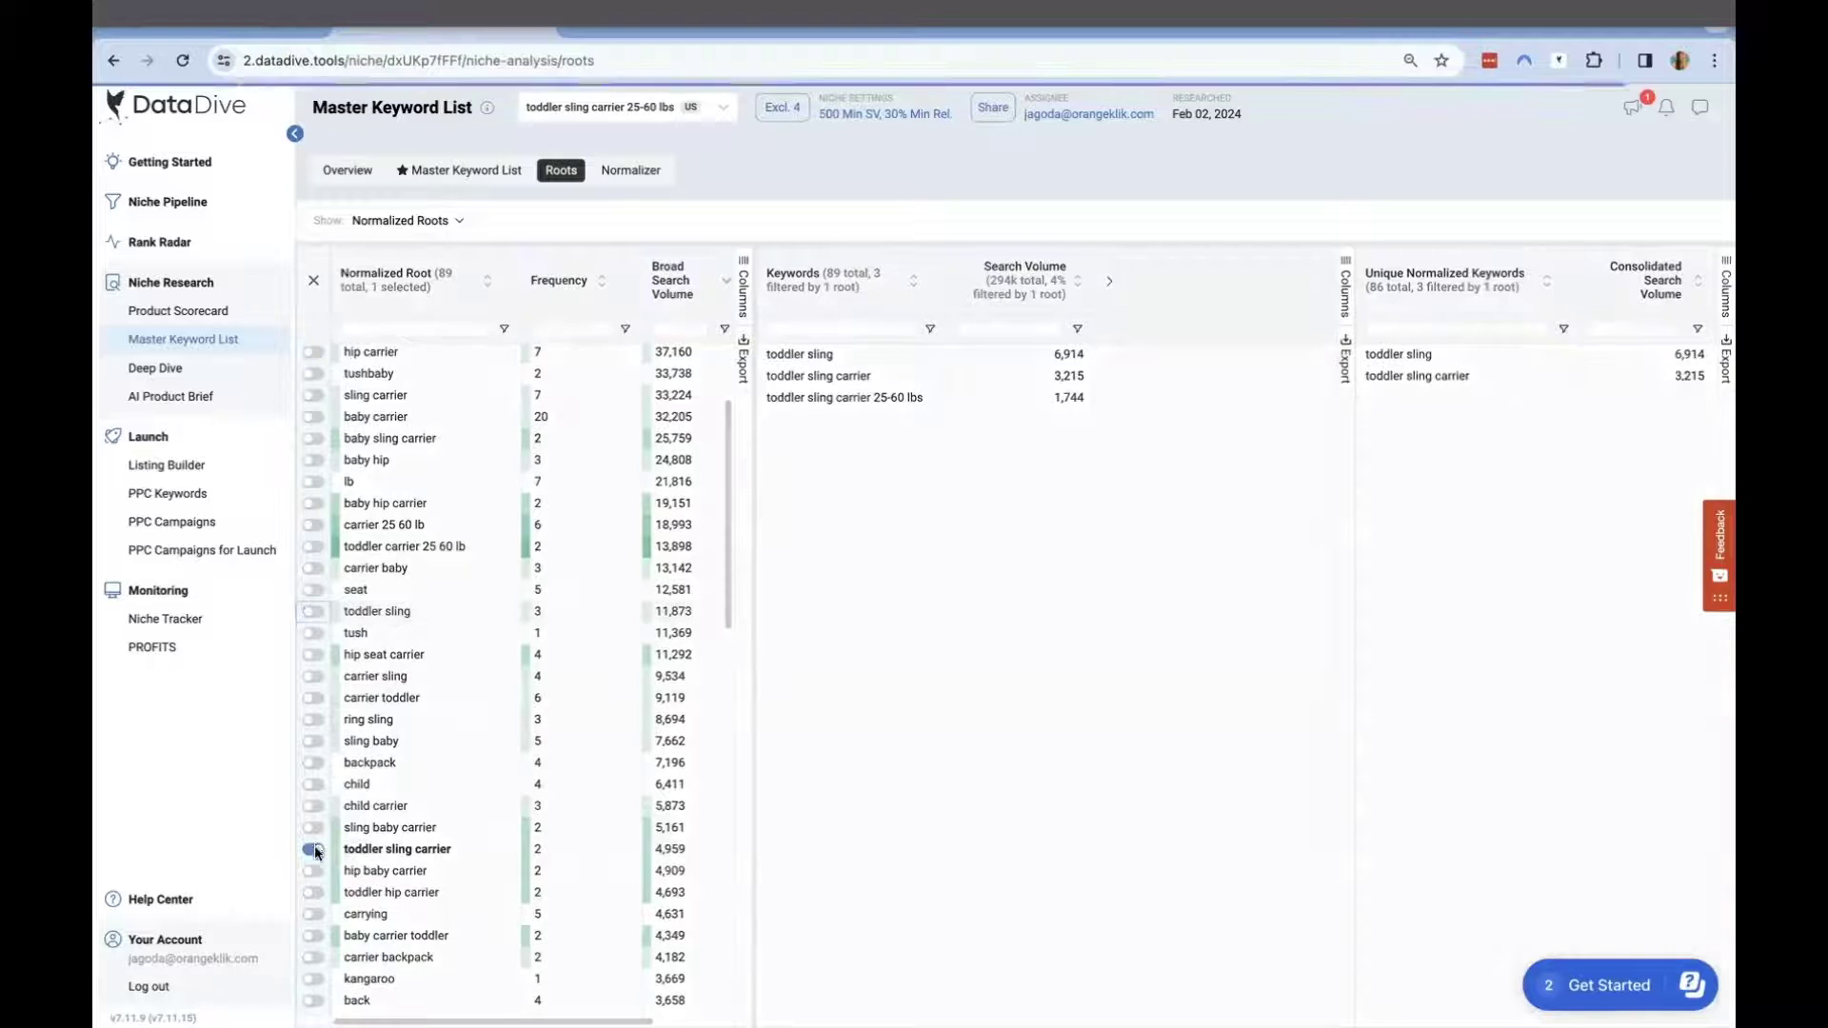
scroll(317, 855, "down", 2)
left_click(315, 761)
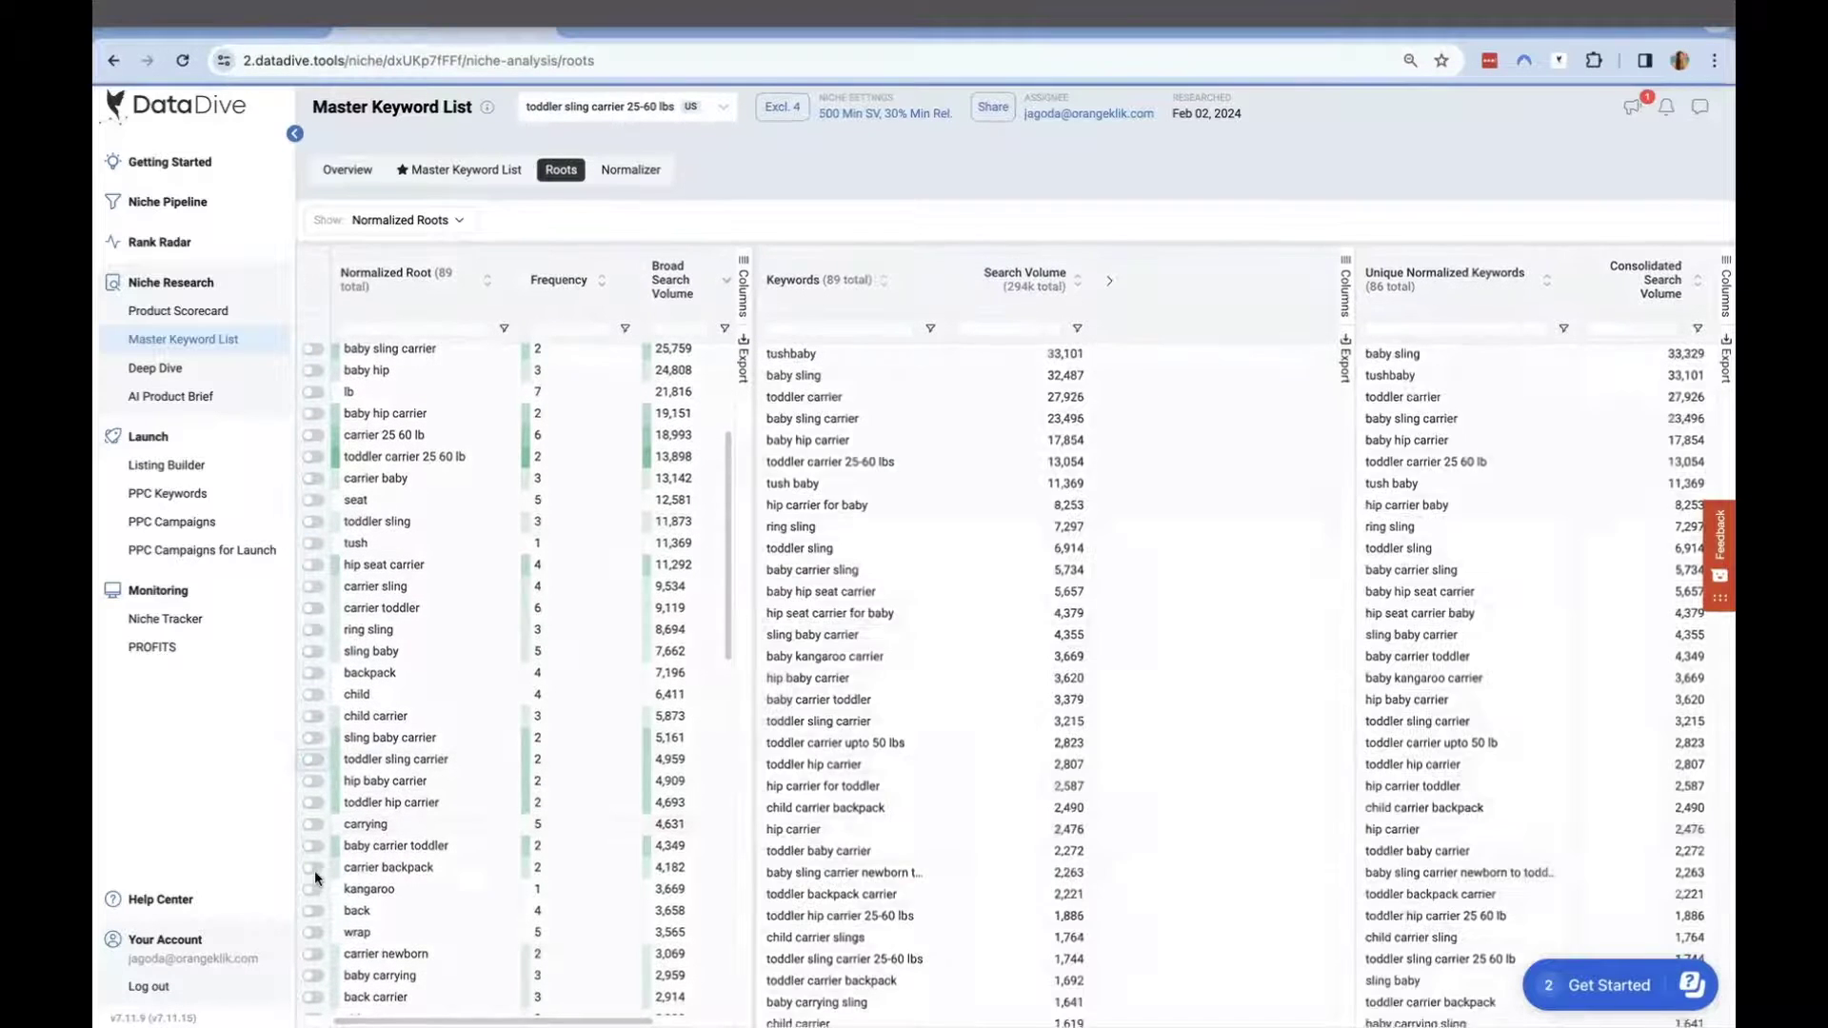
scroll(332, 729, "down", 1)
left_click(315, 417)
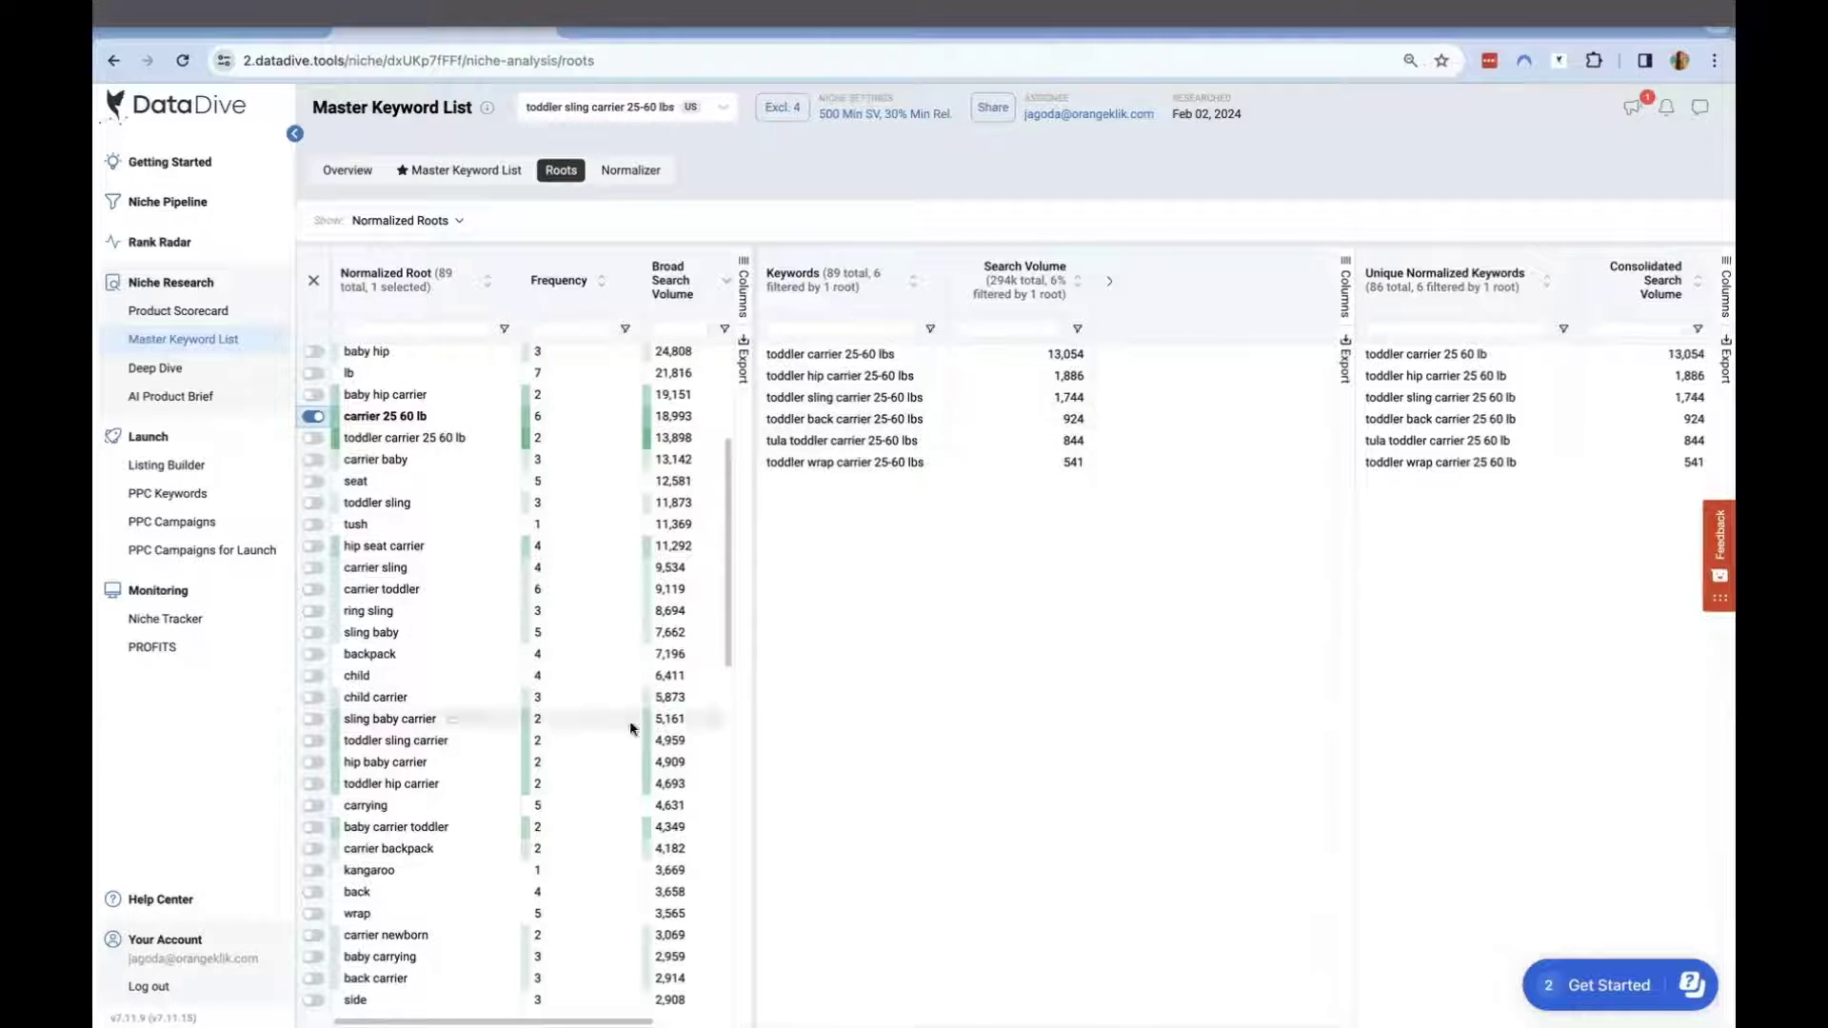
scroll(491, 917, "down", 1)
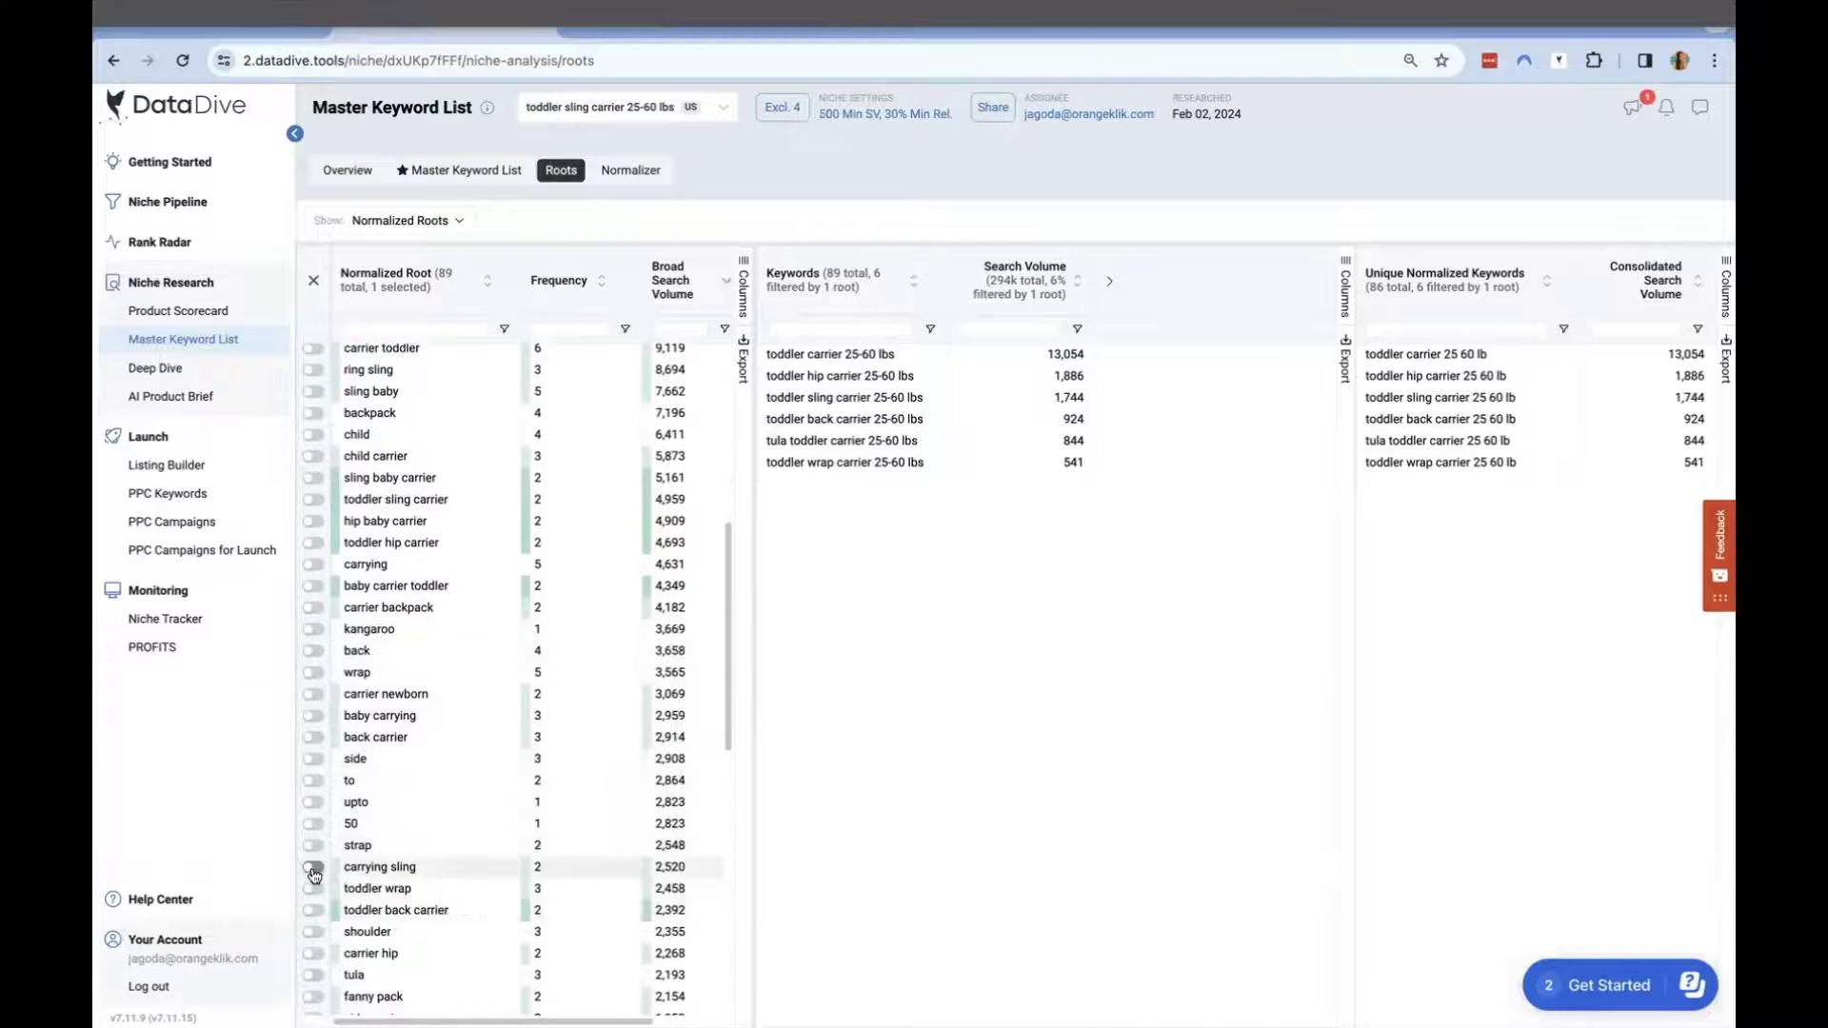
scroll(314, 667, "up", 1)
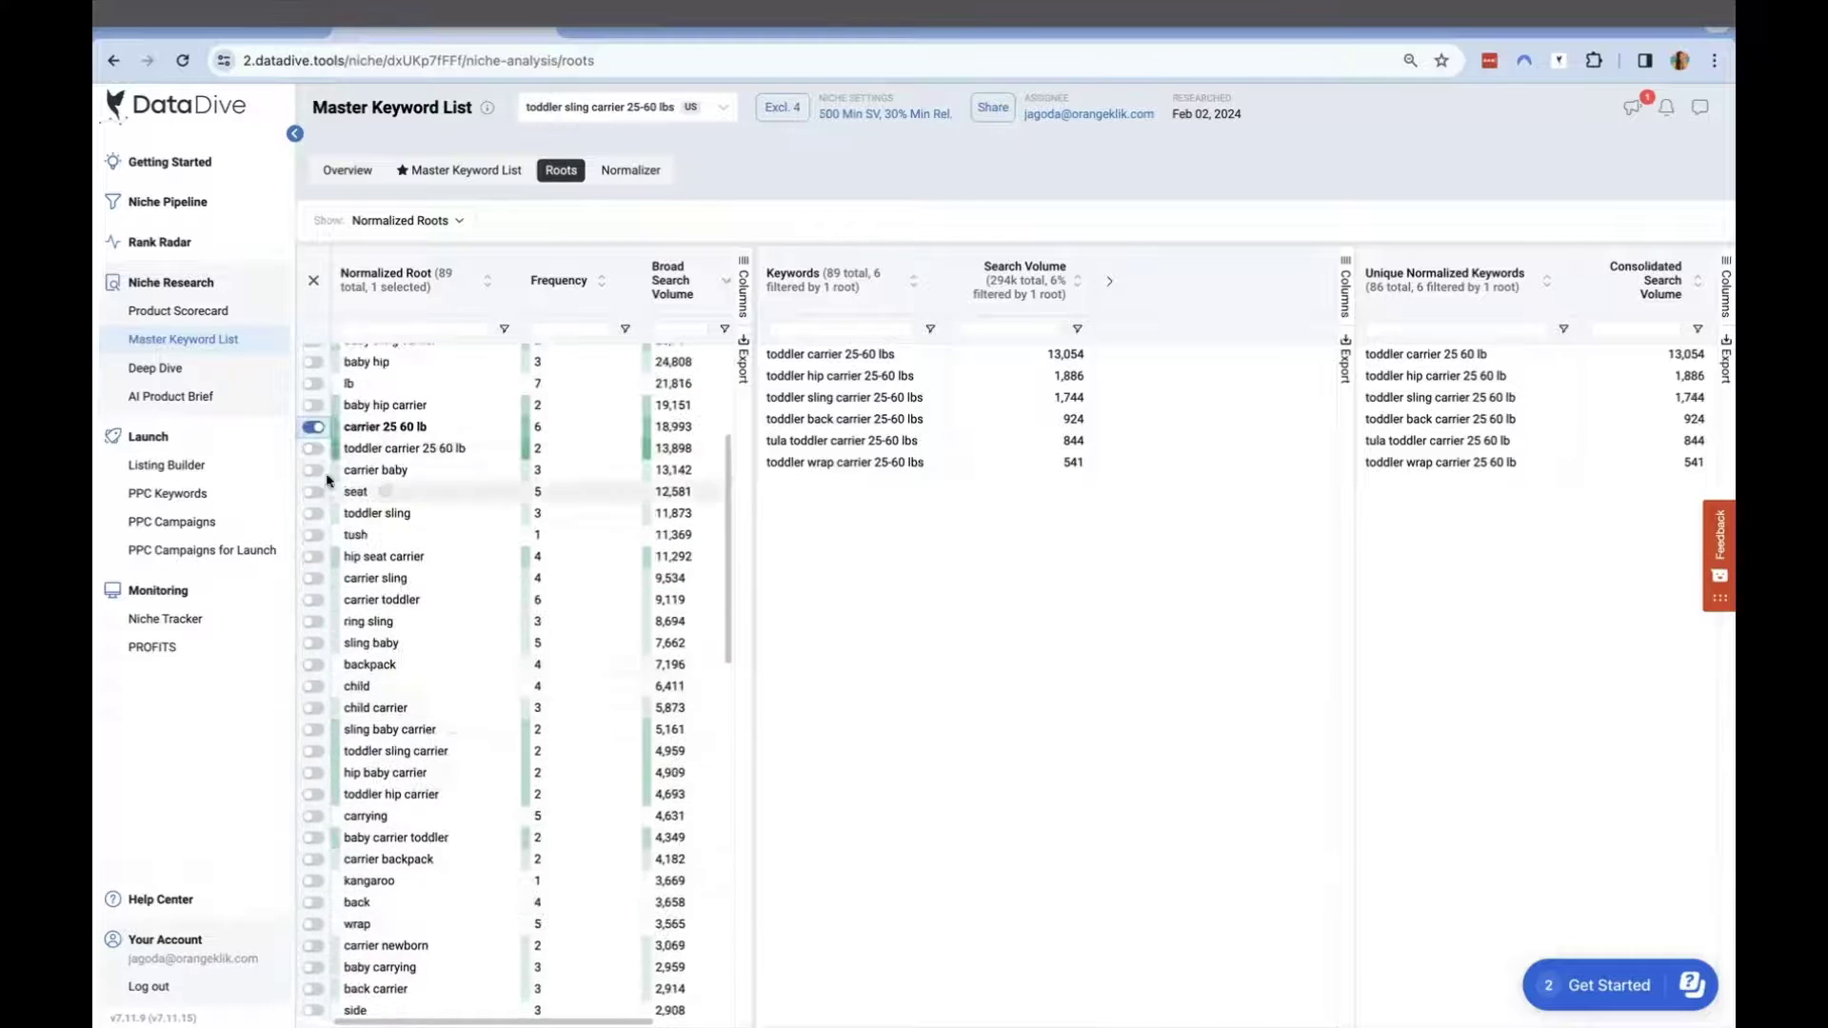
Go through the Normalizer tab back to the Master Keyword List and check the ASINs add option
left_click(638, 177)
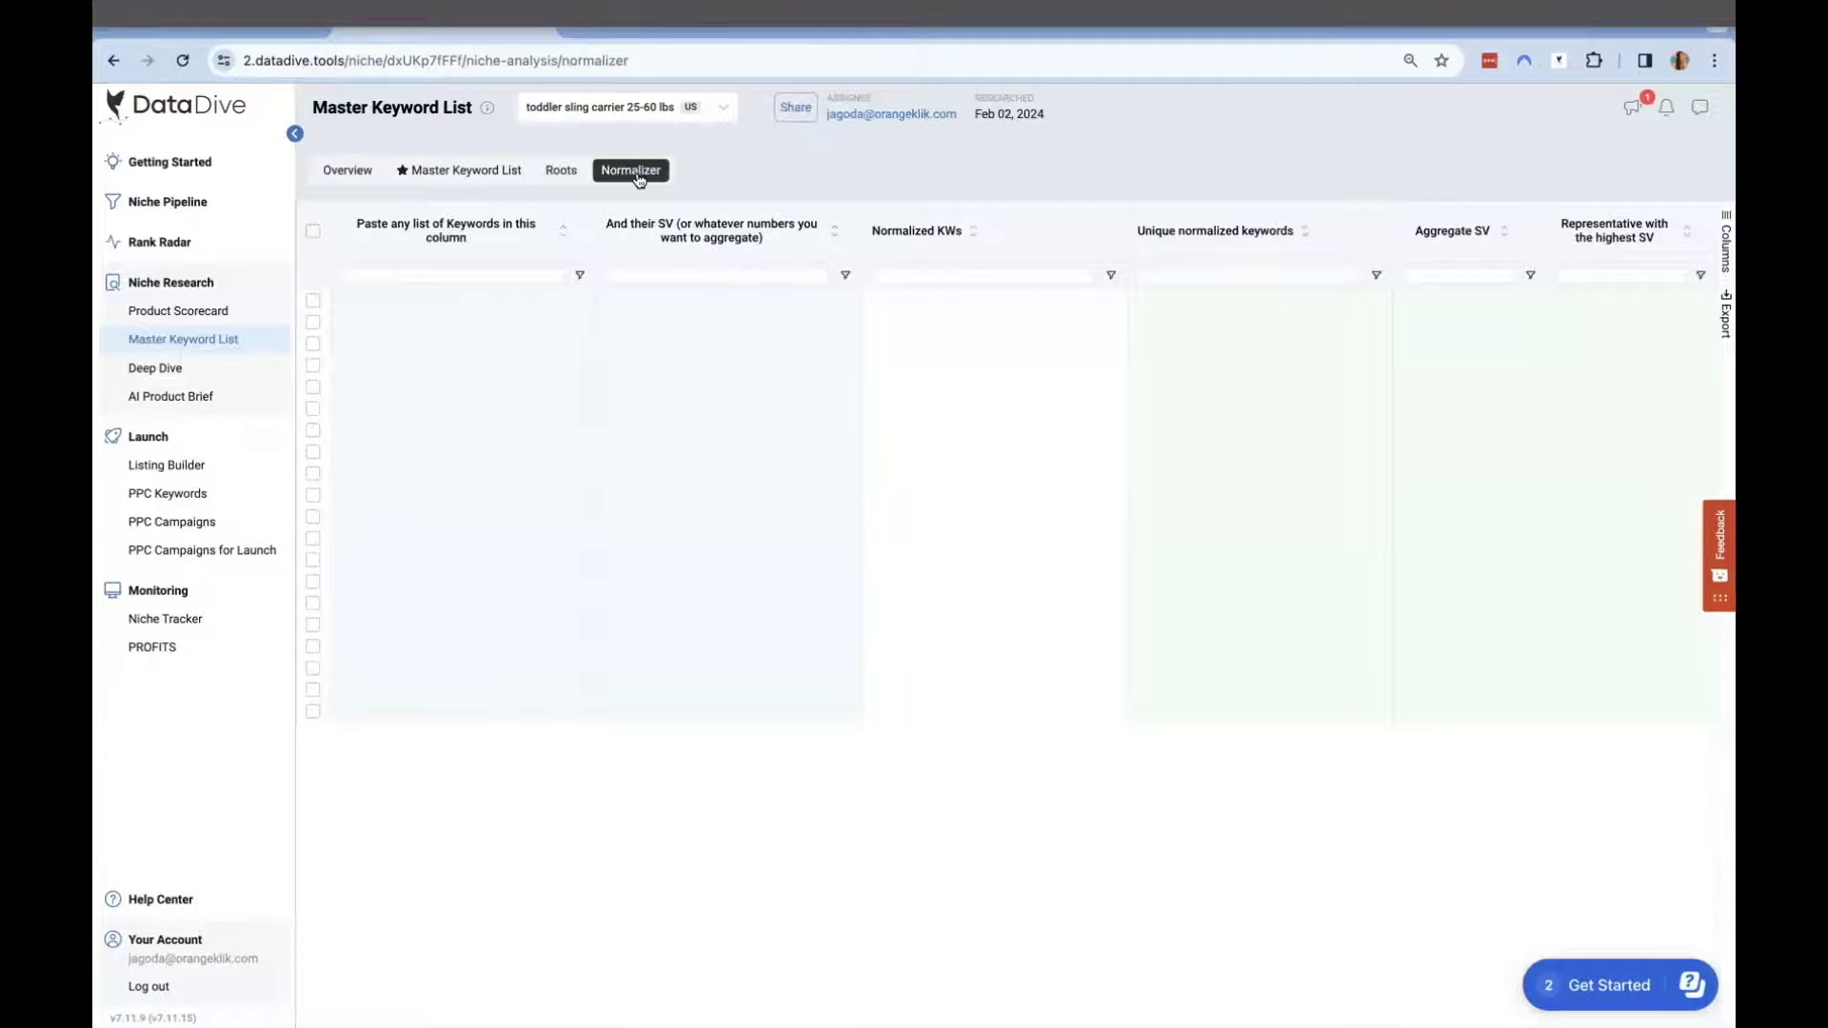
left_click(474, 180)
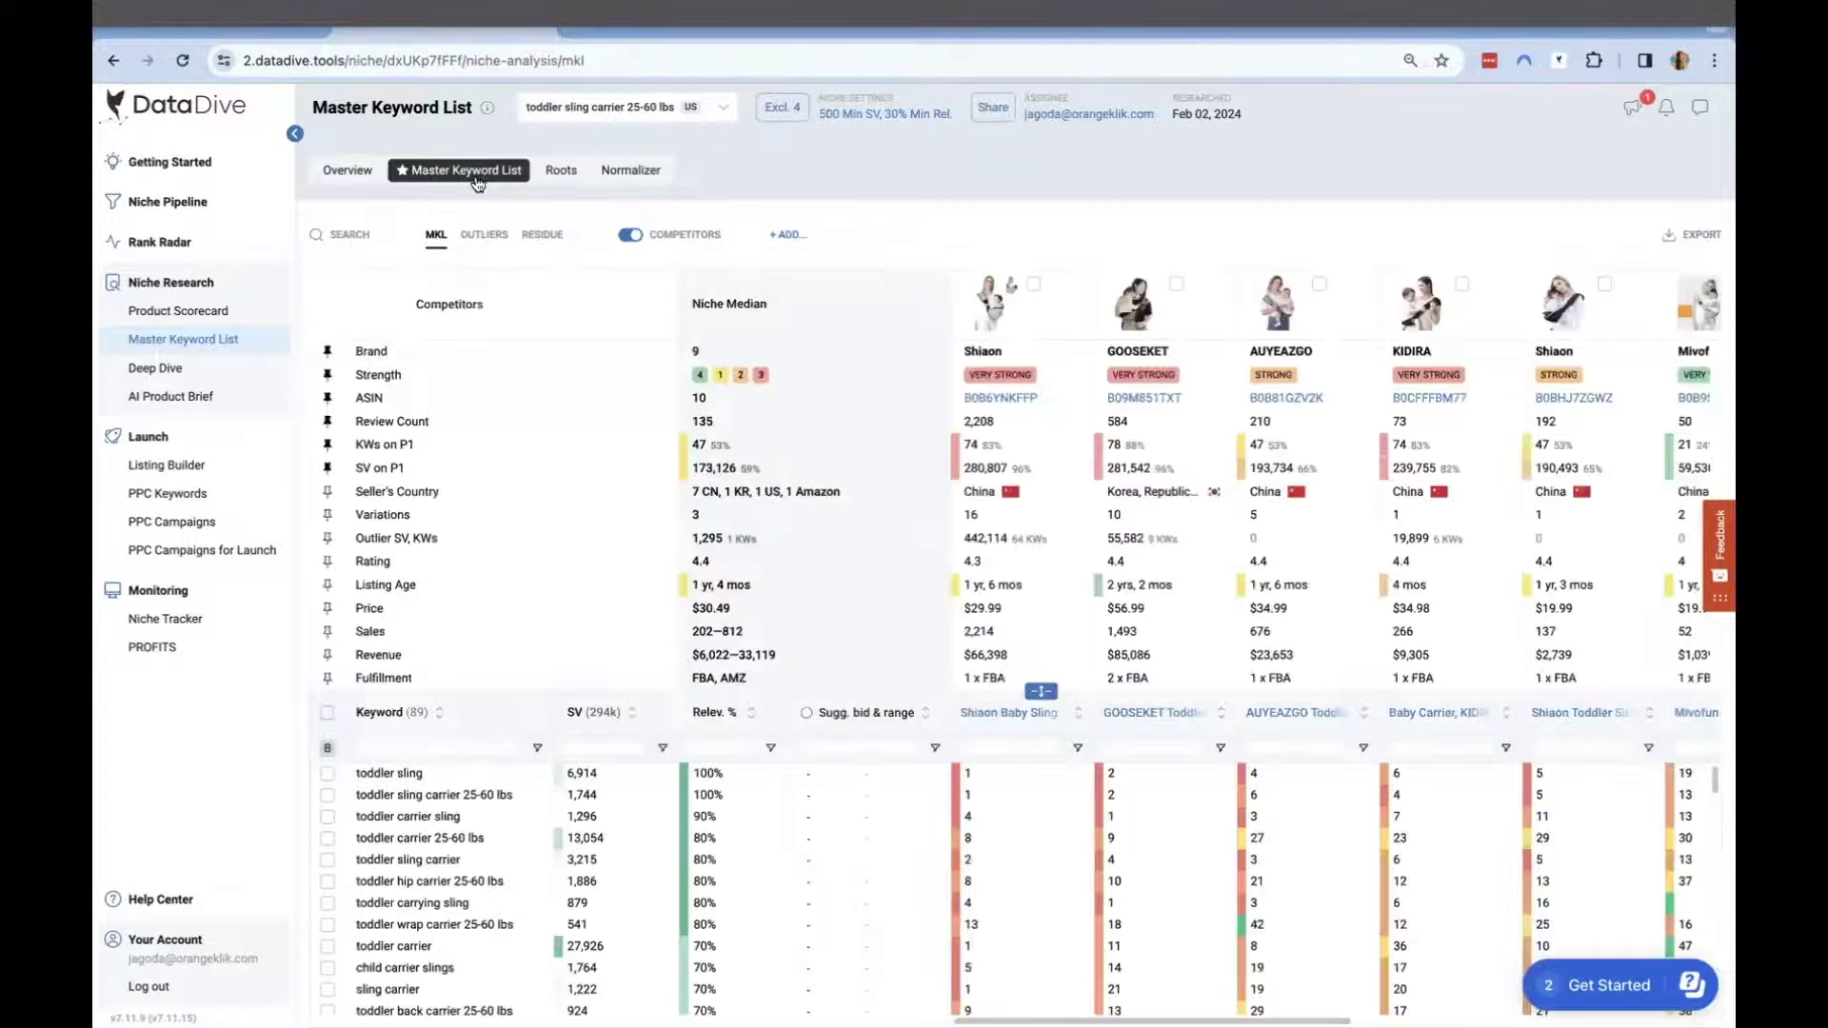
left_click(779, 237)
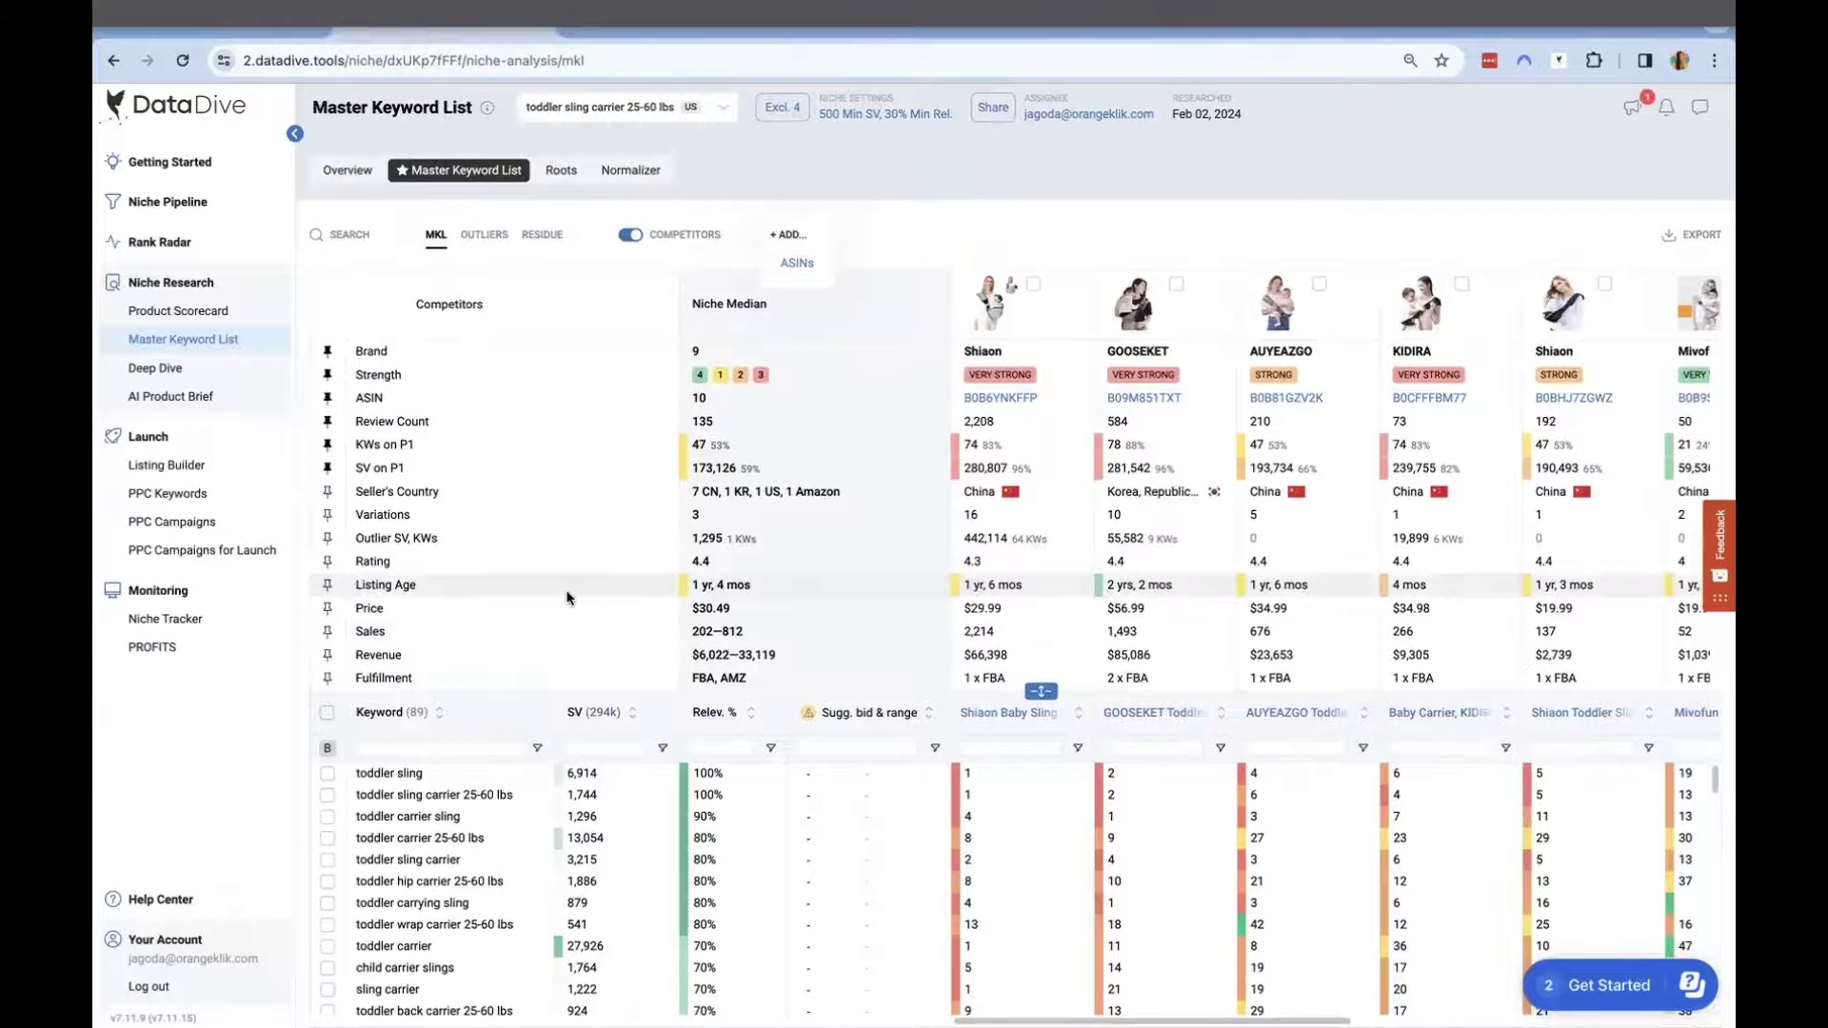
scroll(342, 898, "down", 1)
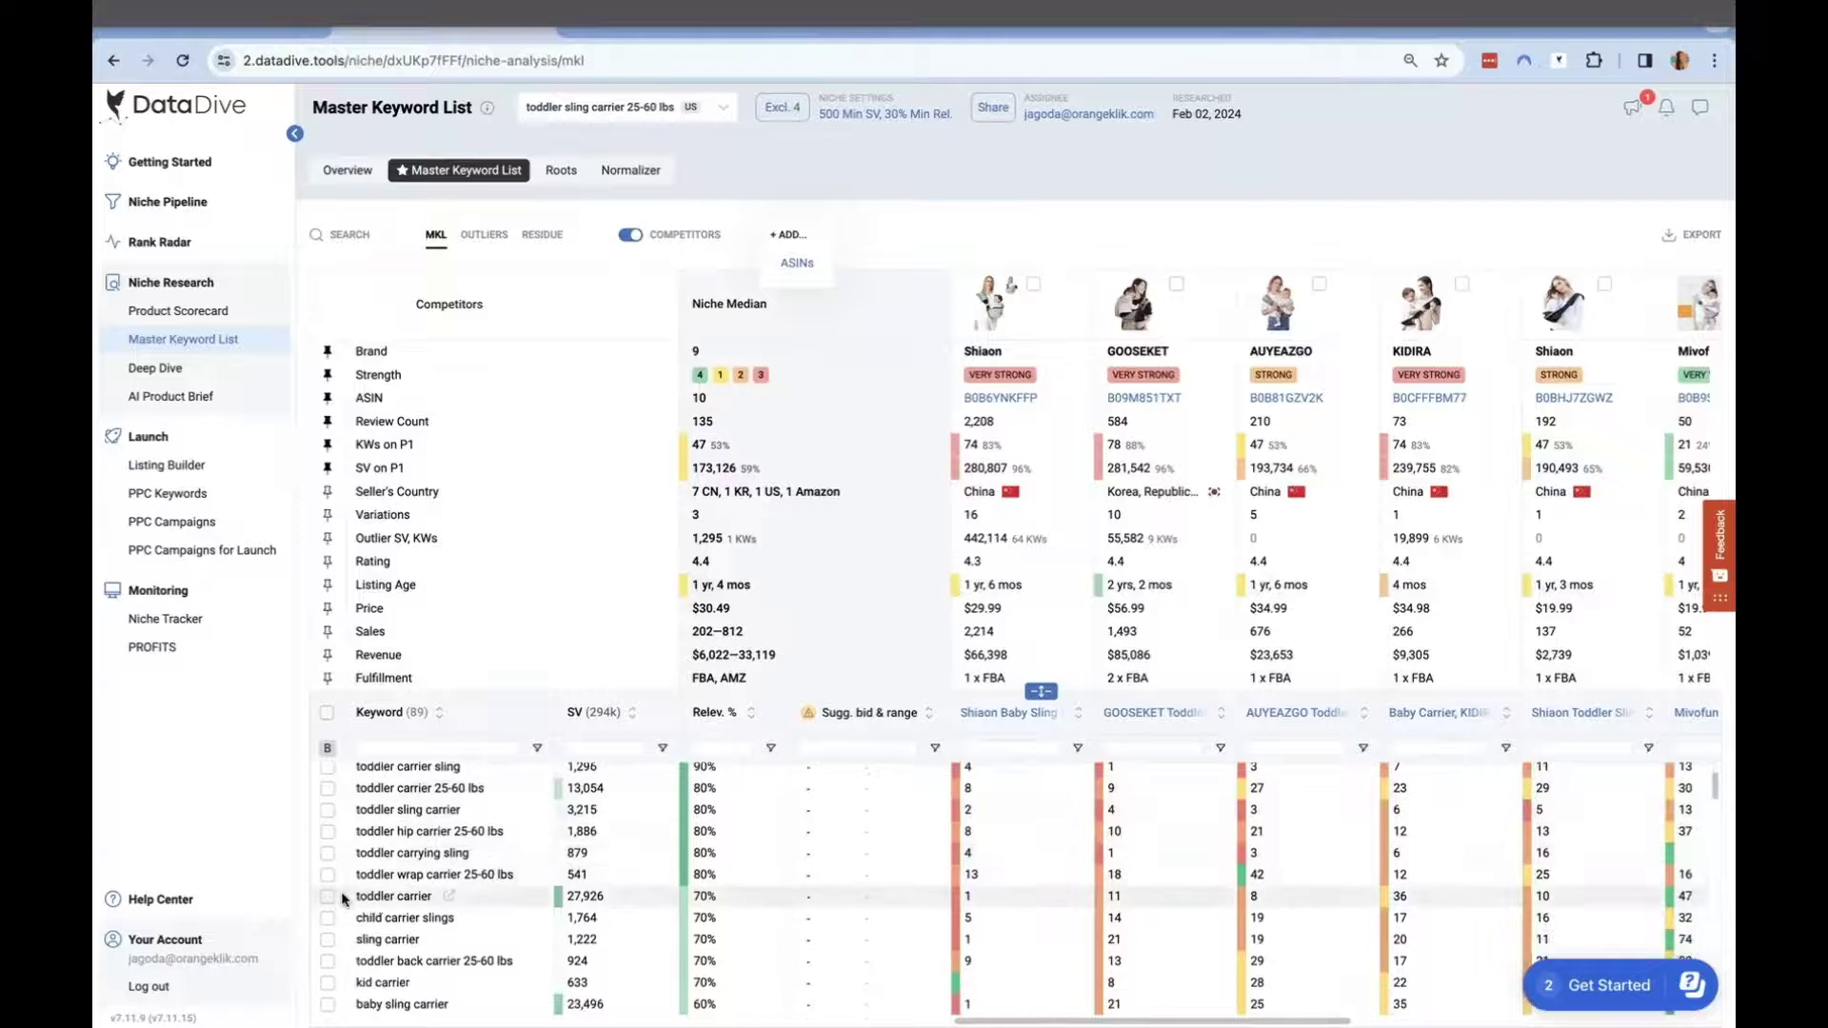
scroll(341, 898, "down", 3)
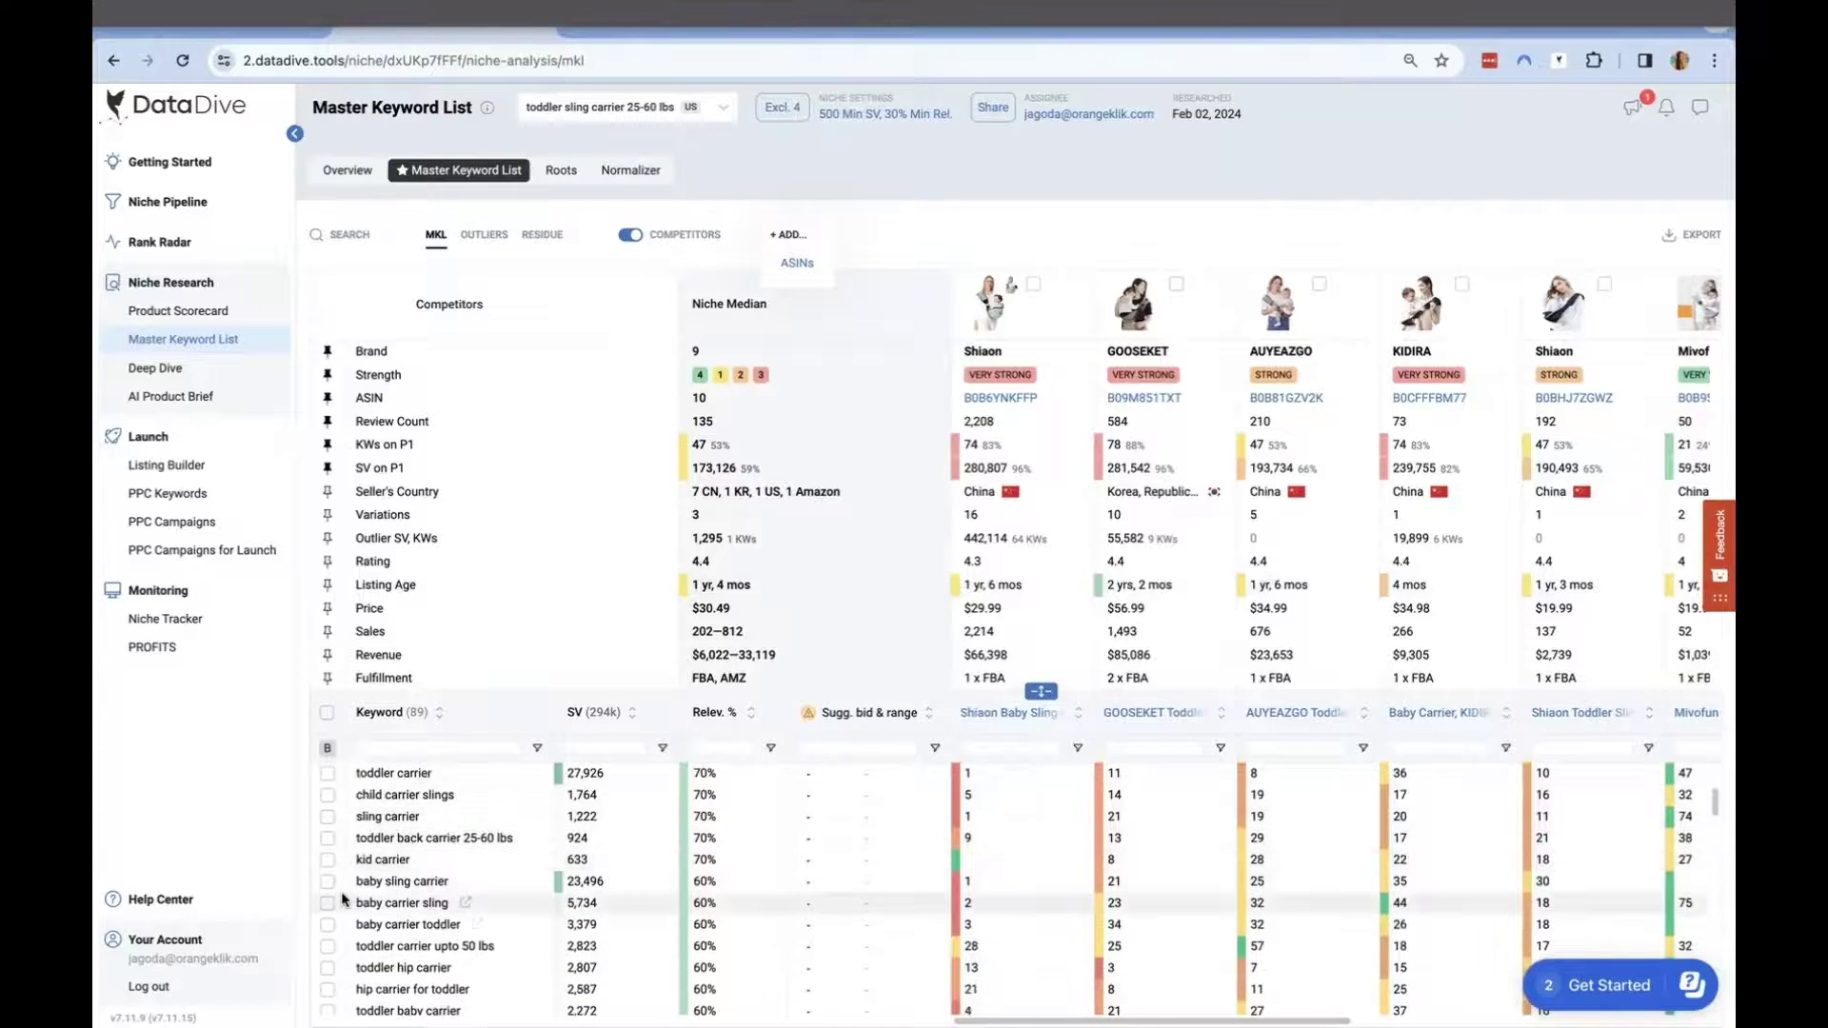
scroll(341, 896, "down", 4)
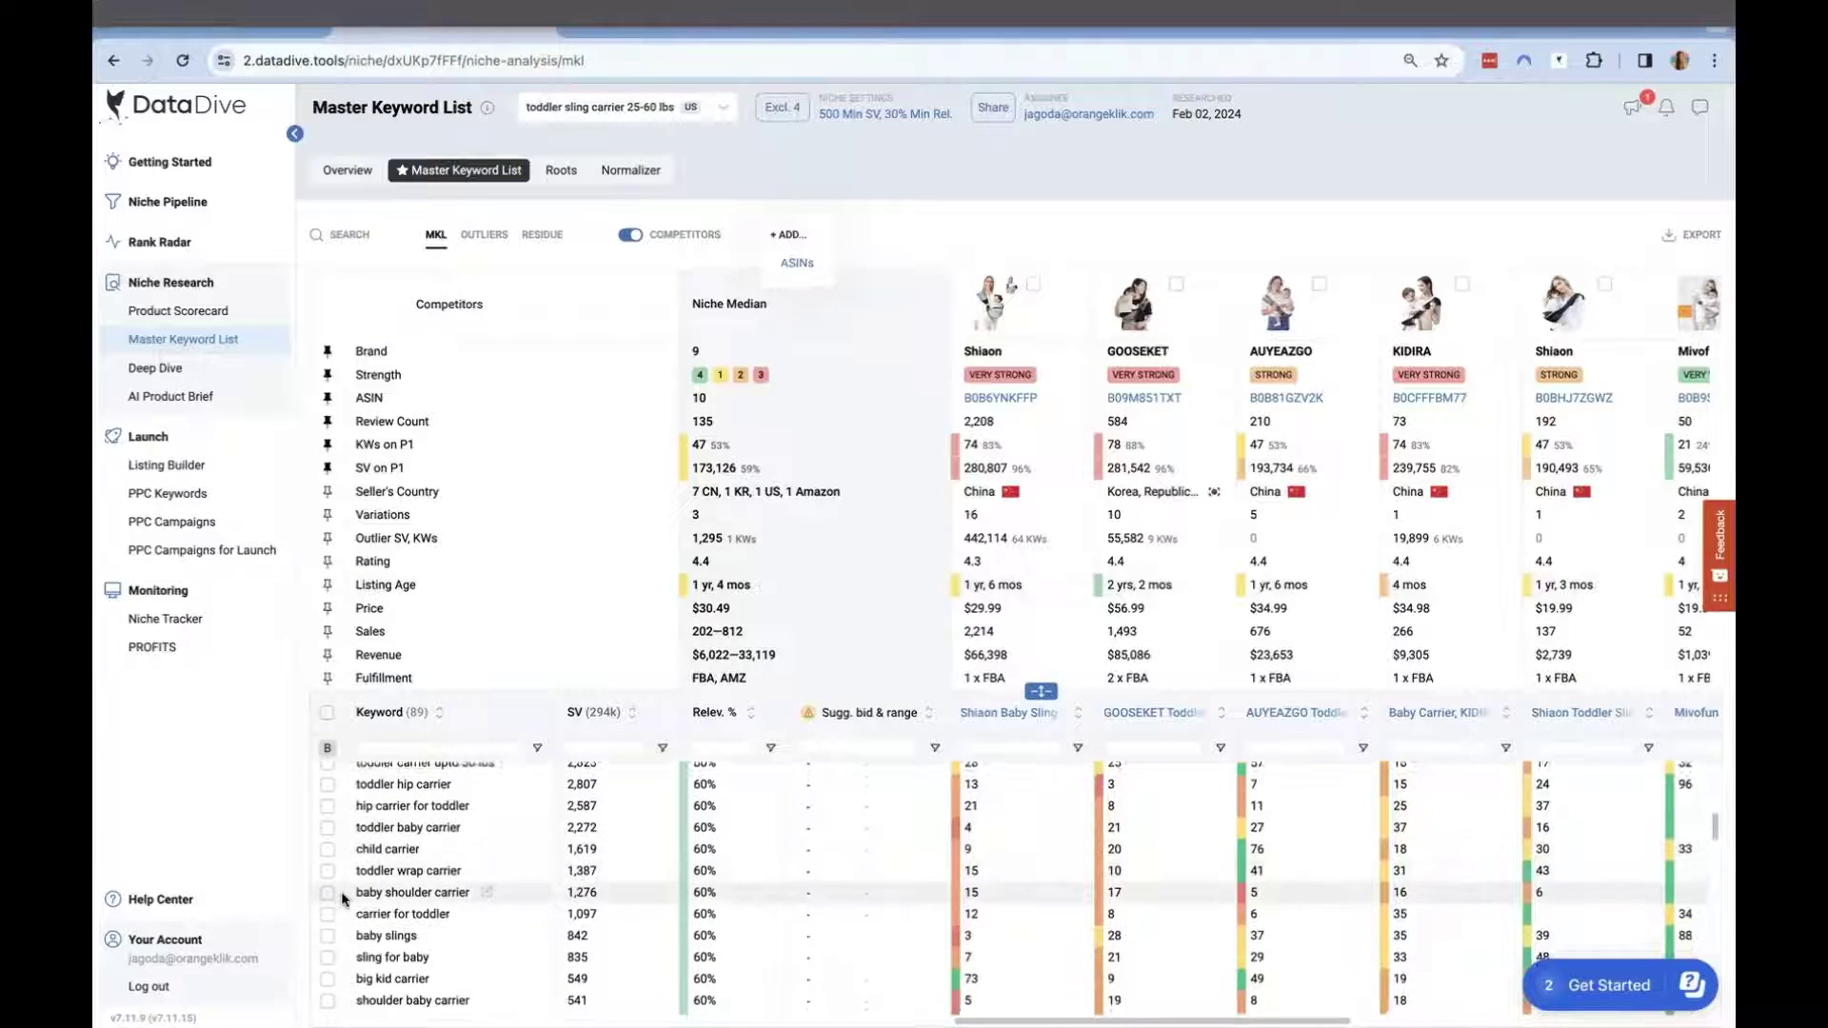
scroll(343, 898, "down", 1)
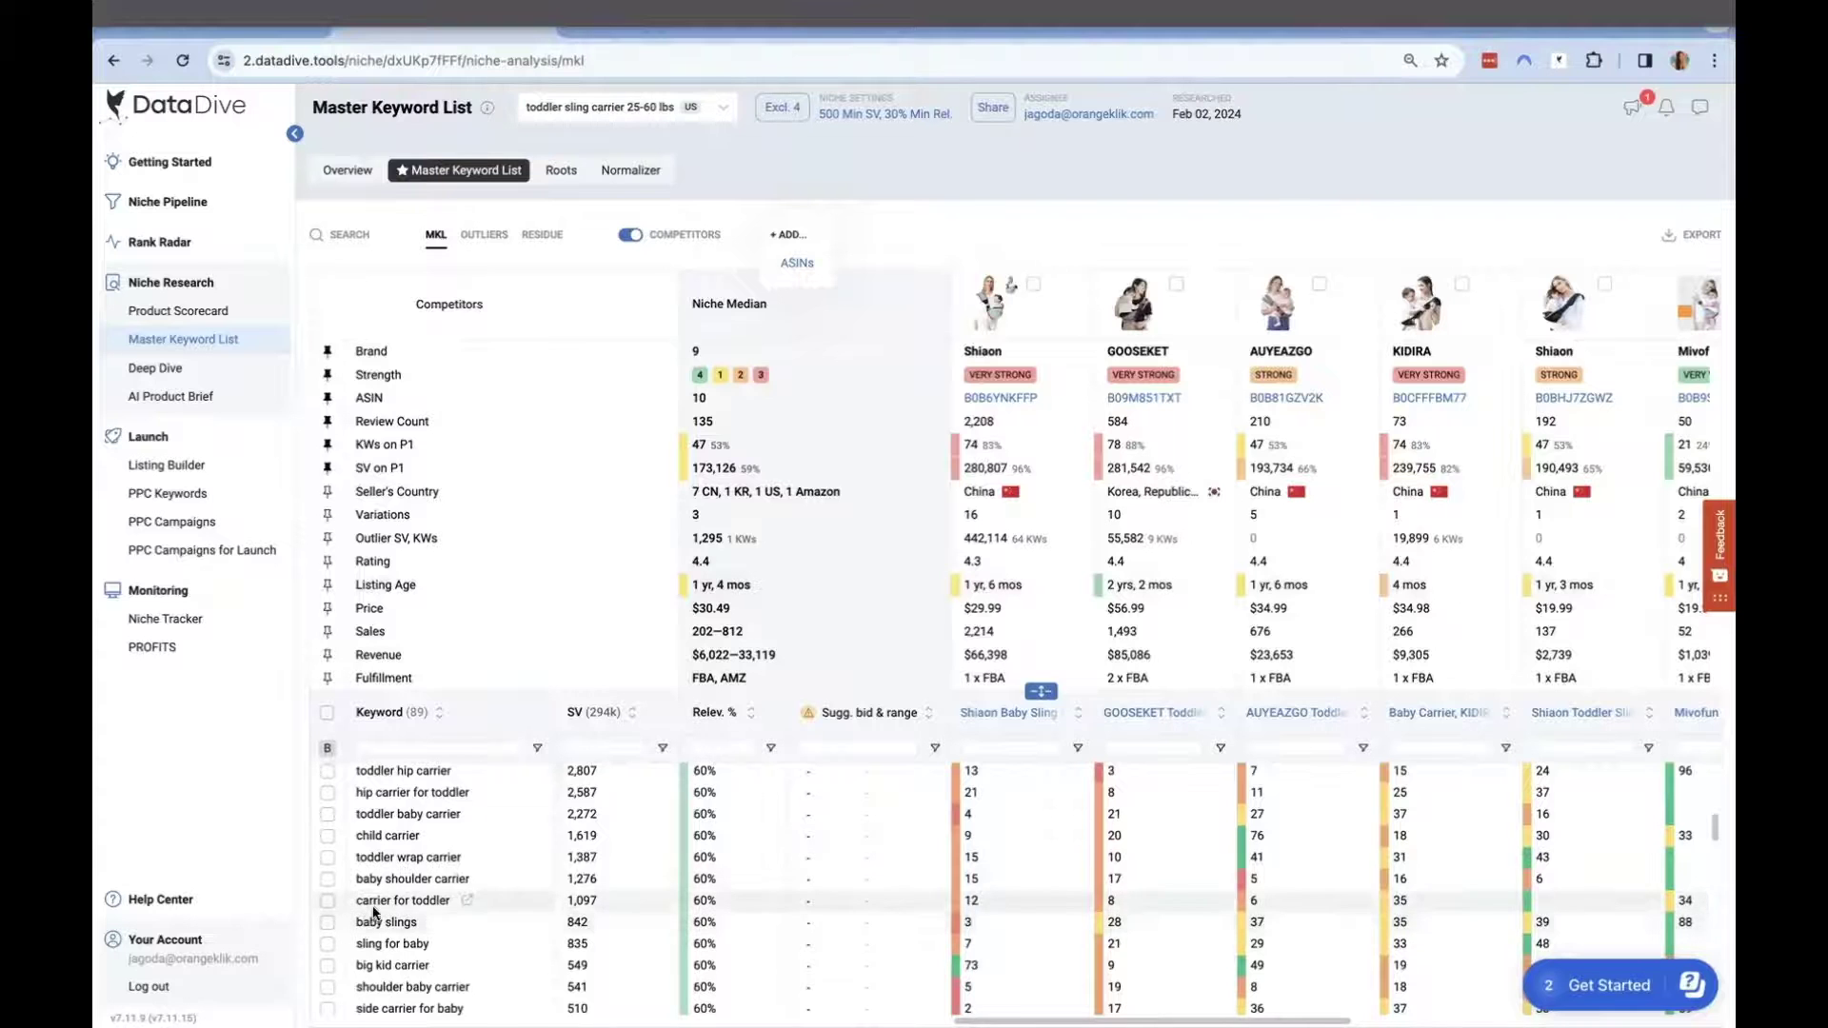
scroll(343, 900, "down", 2)
scroll(373, 912, "down", 5)
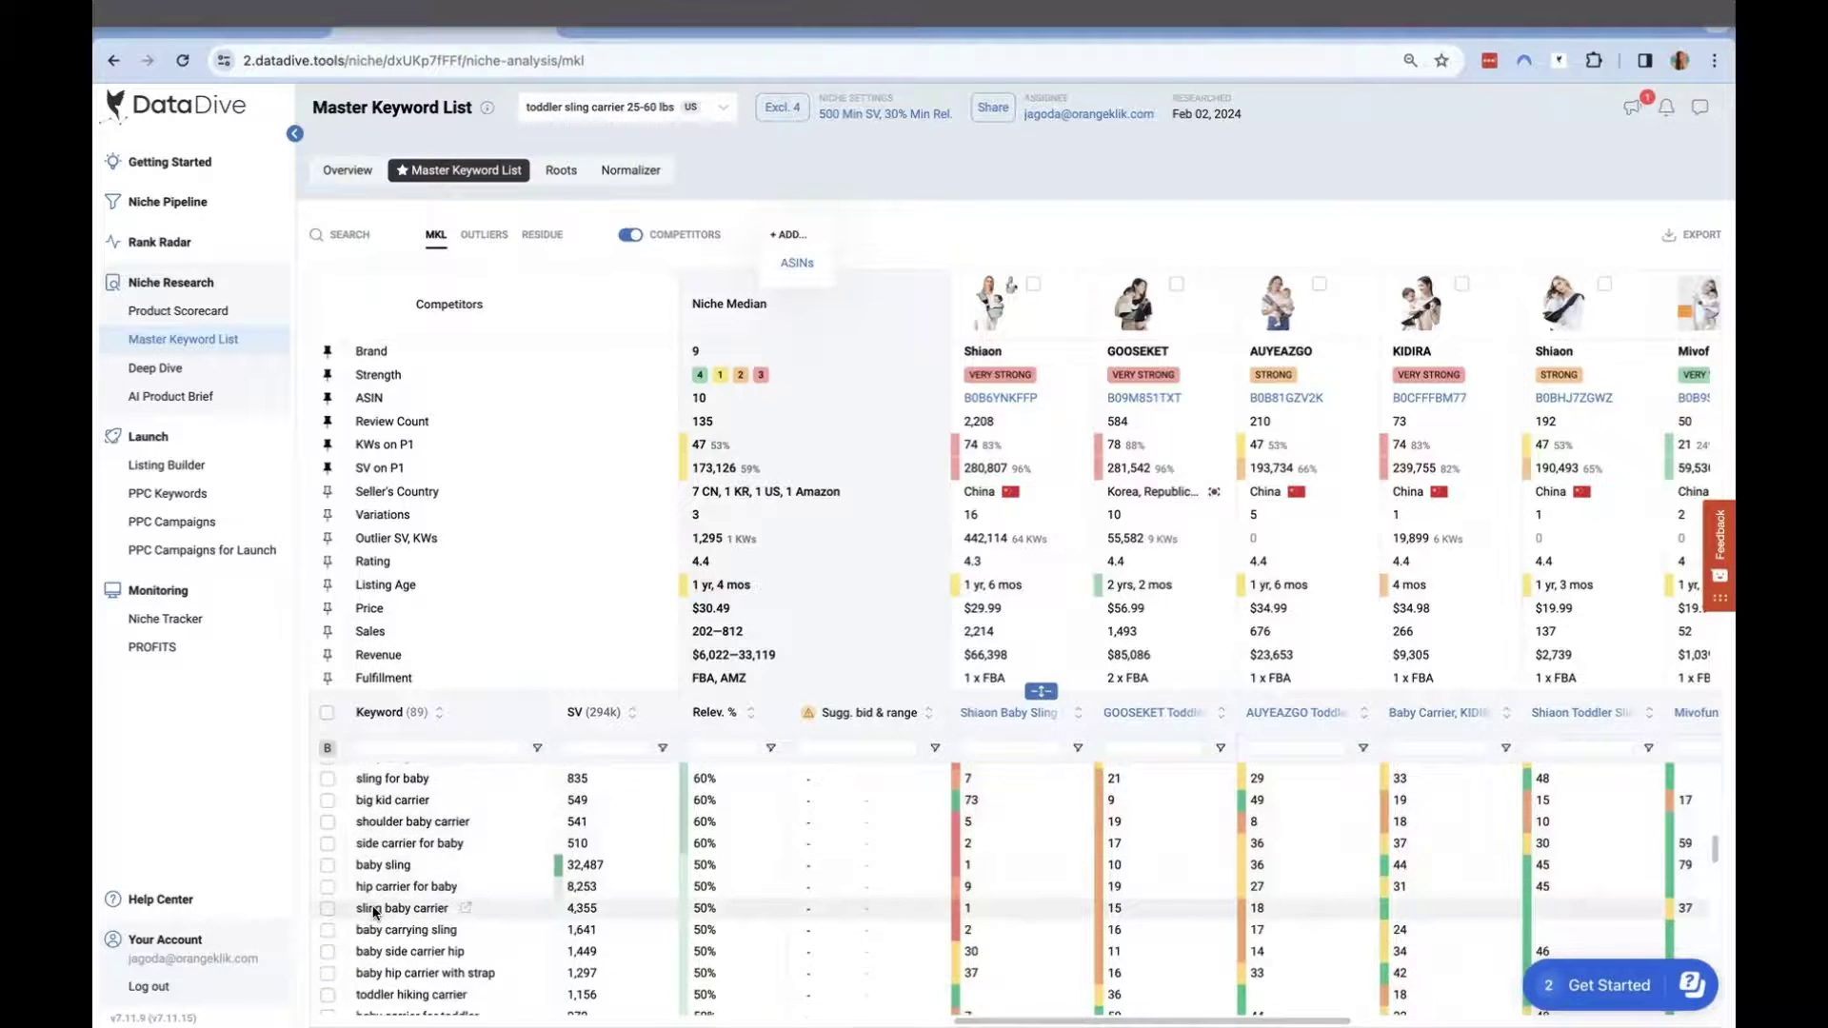
scroll(374, 914, "down", 1)
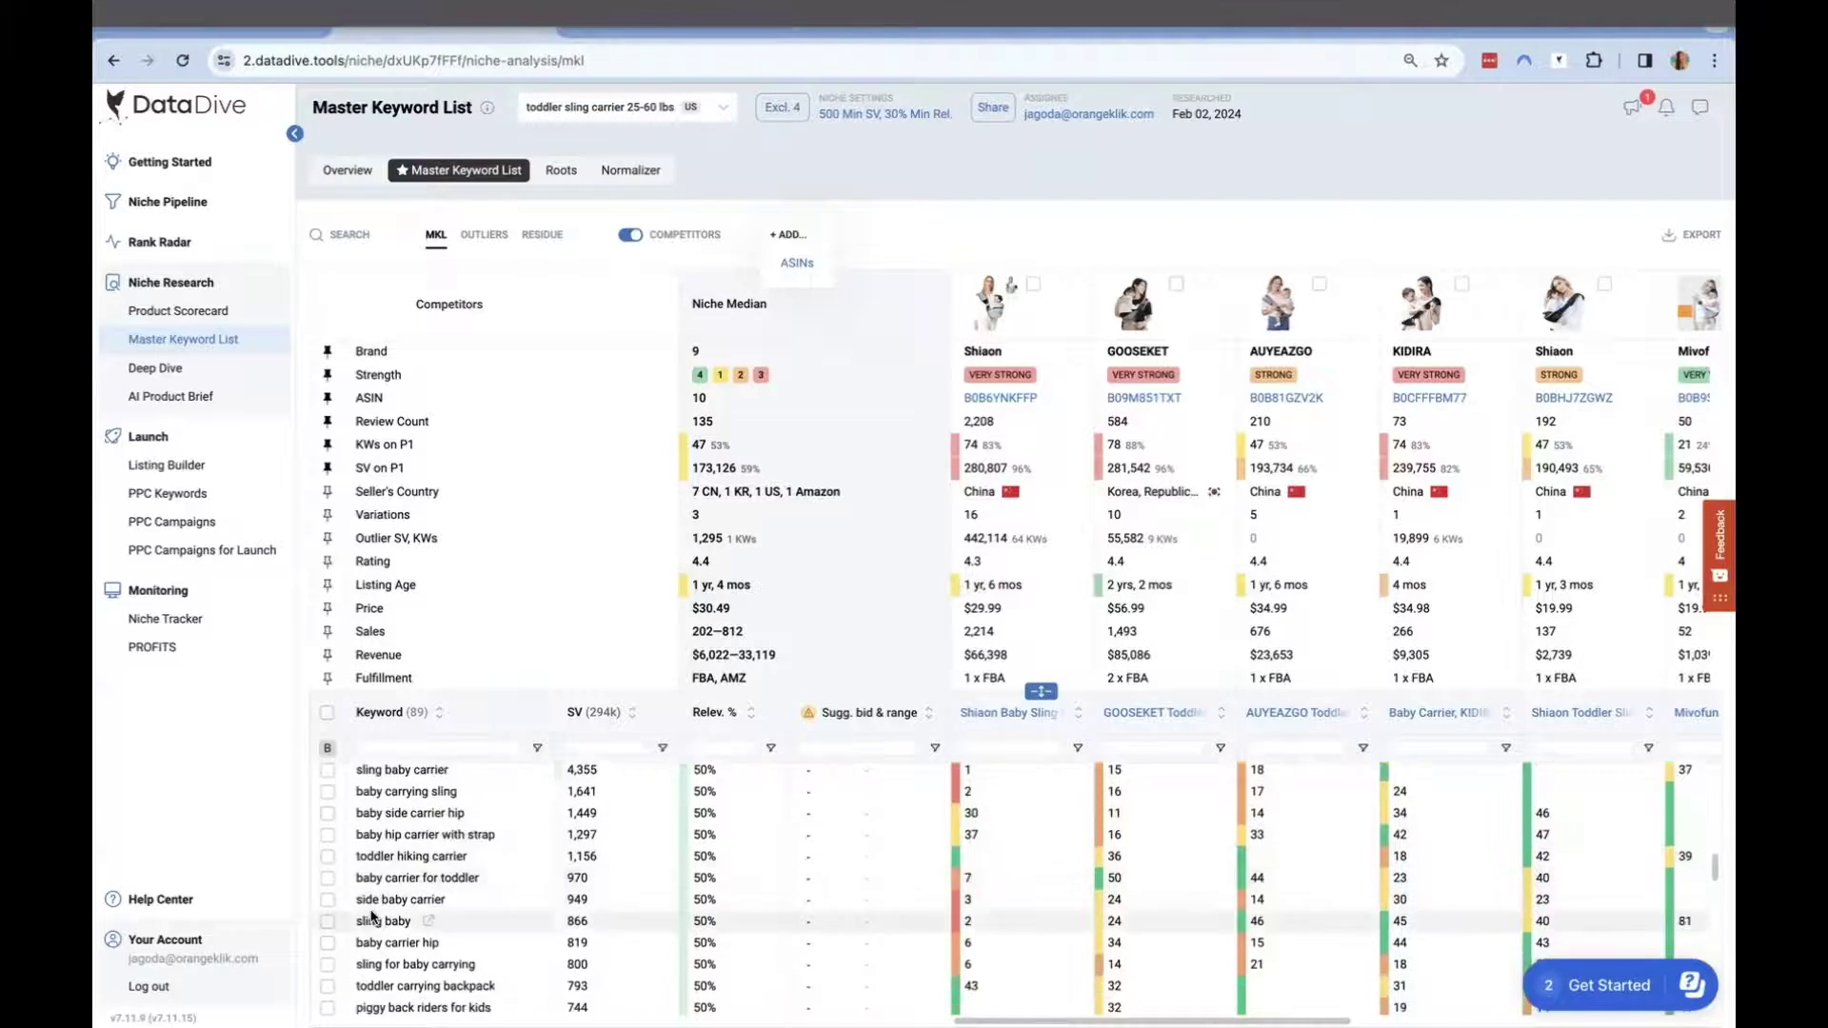
scroll(373, 916, "down", 1)
scroll(371, 916, "down", 1)
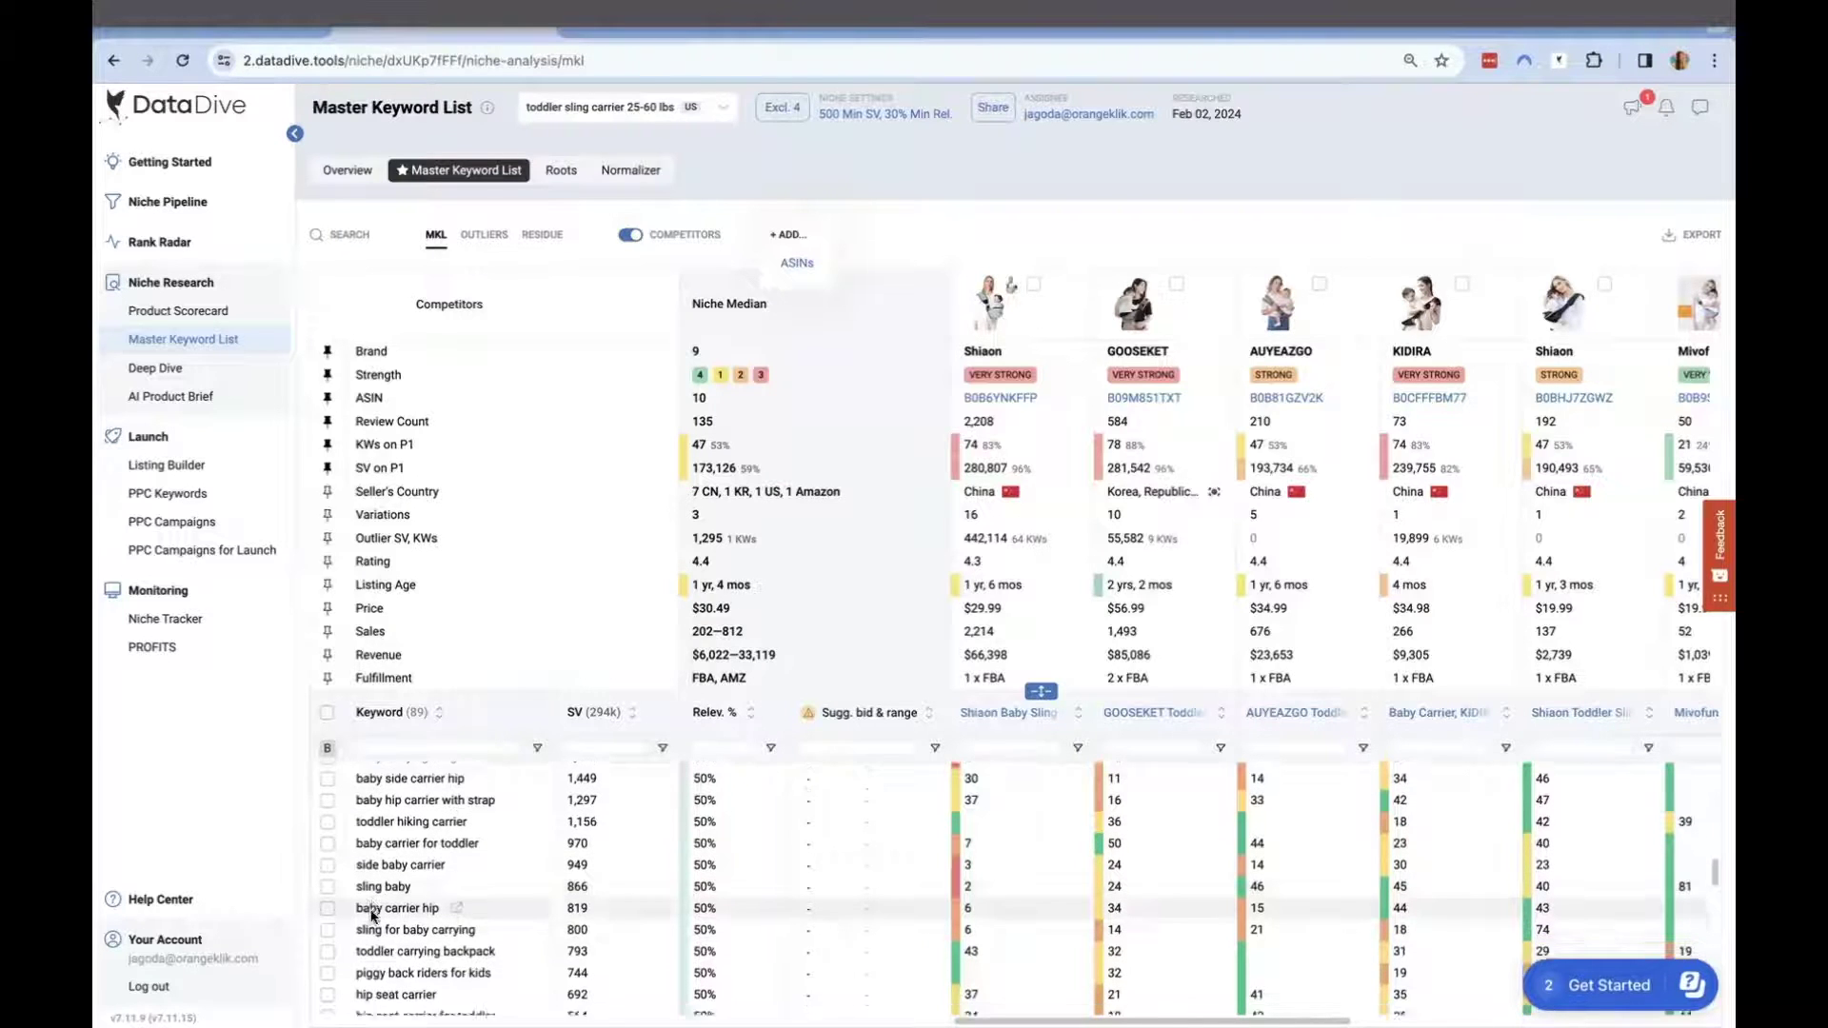
scroll(371, 915, "up", 1)
Tick toddler hiking carrier, sling for baby carrying, ring sling and infant carrier sling for exclusion
left_click(327, 835)
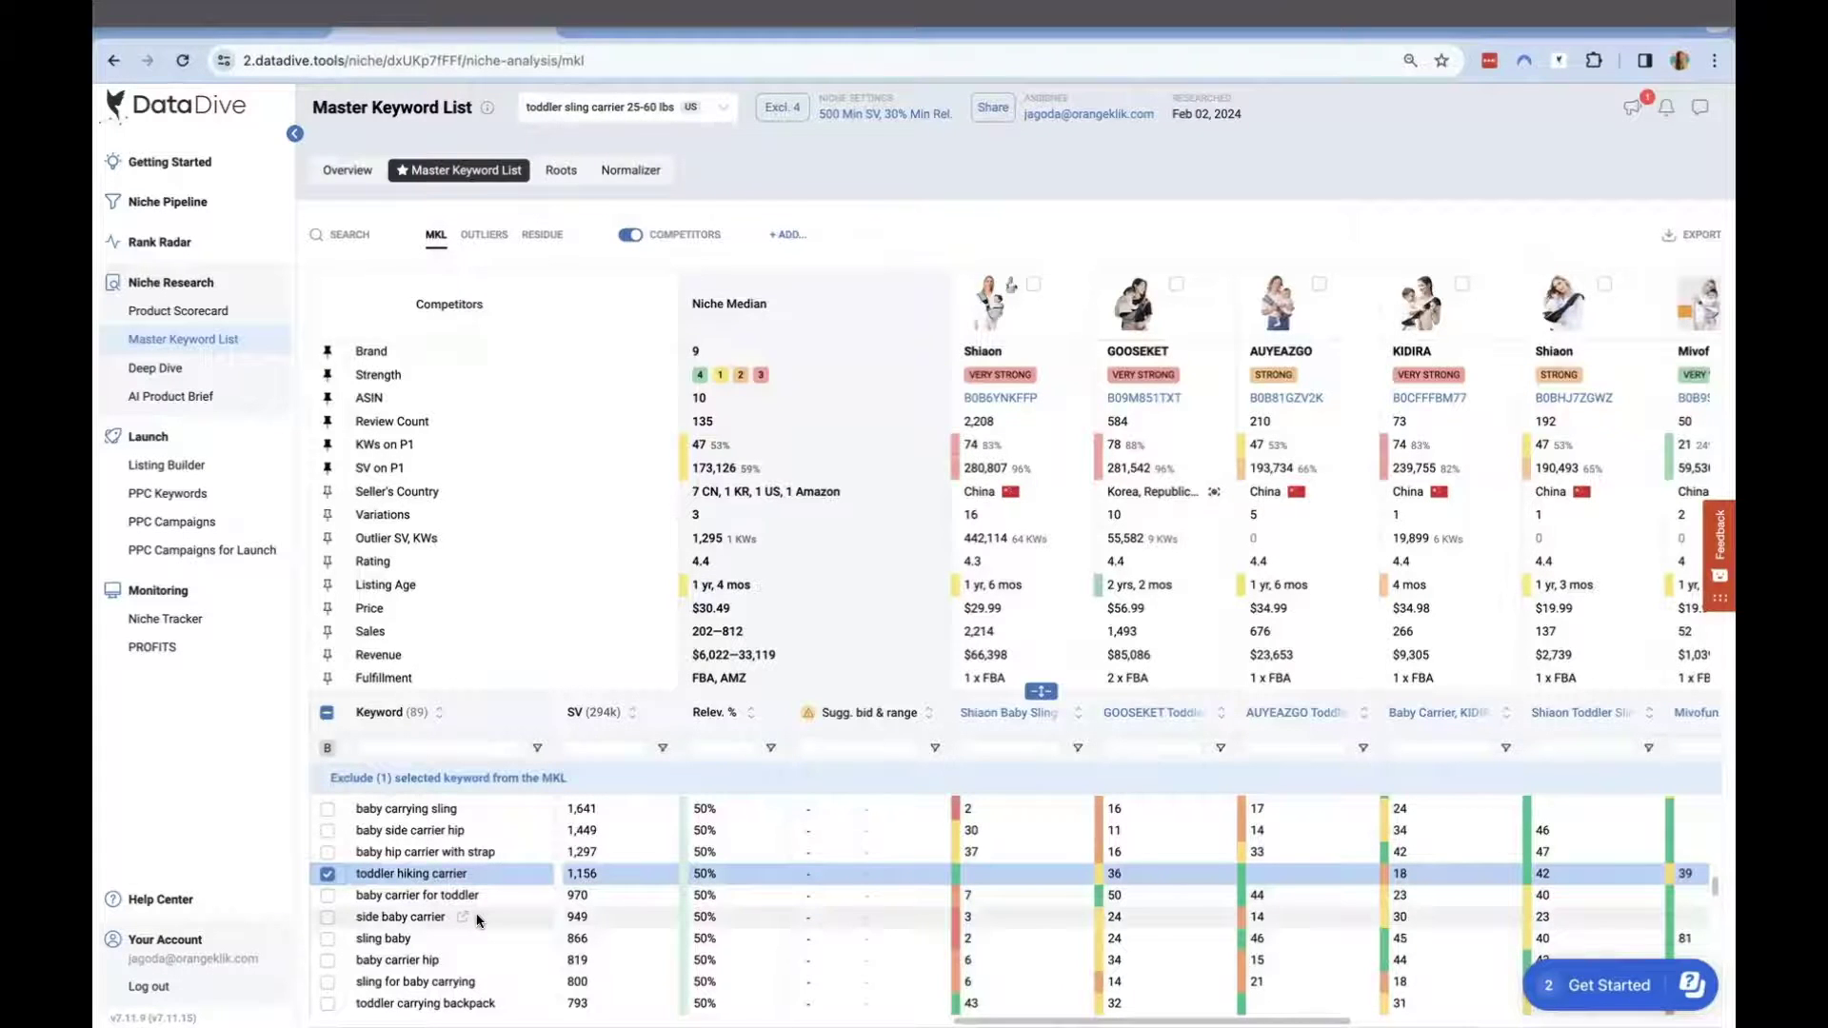
scroll(435, 956, "down", 1)
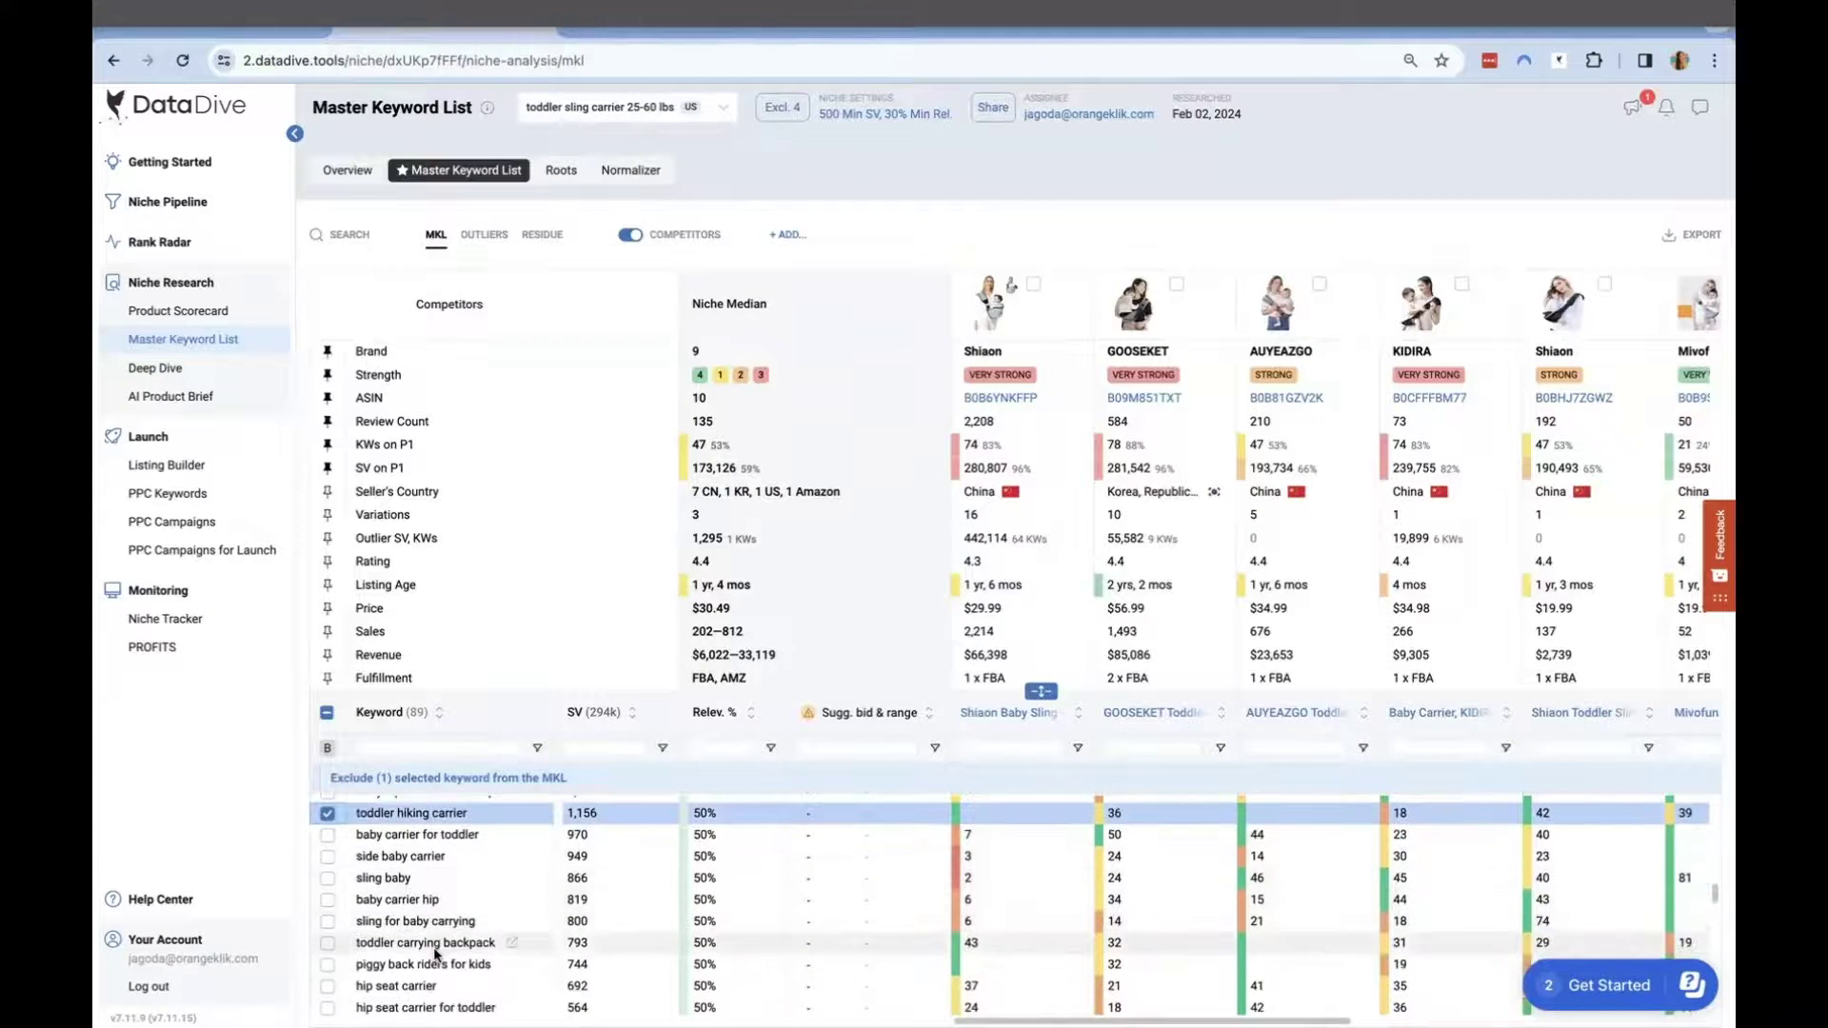
left_click(327, 921)
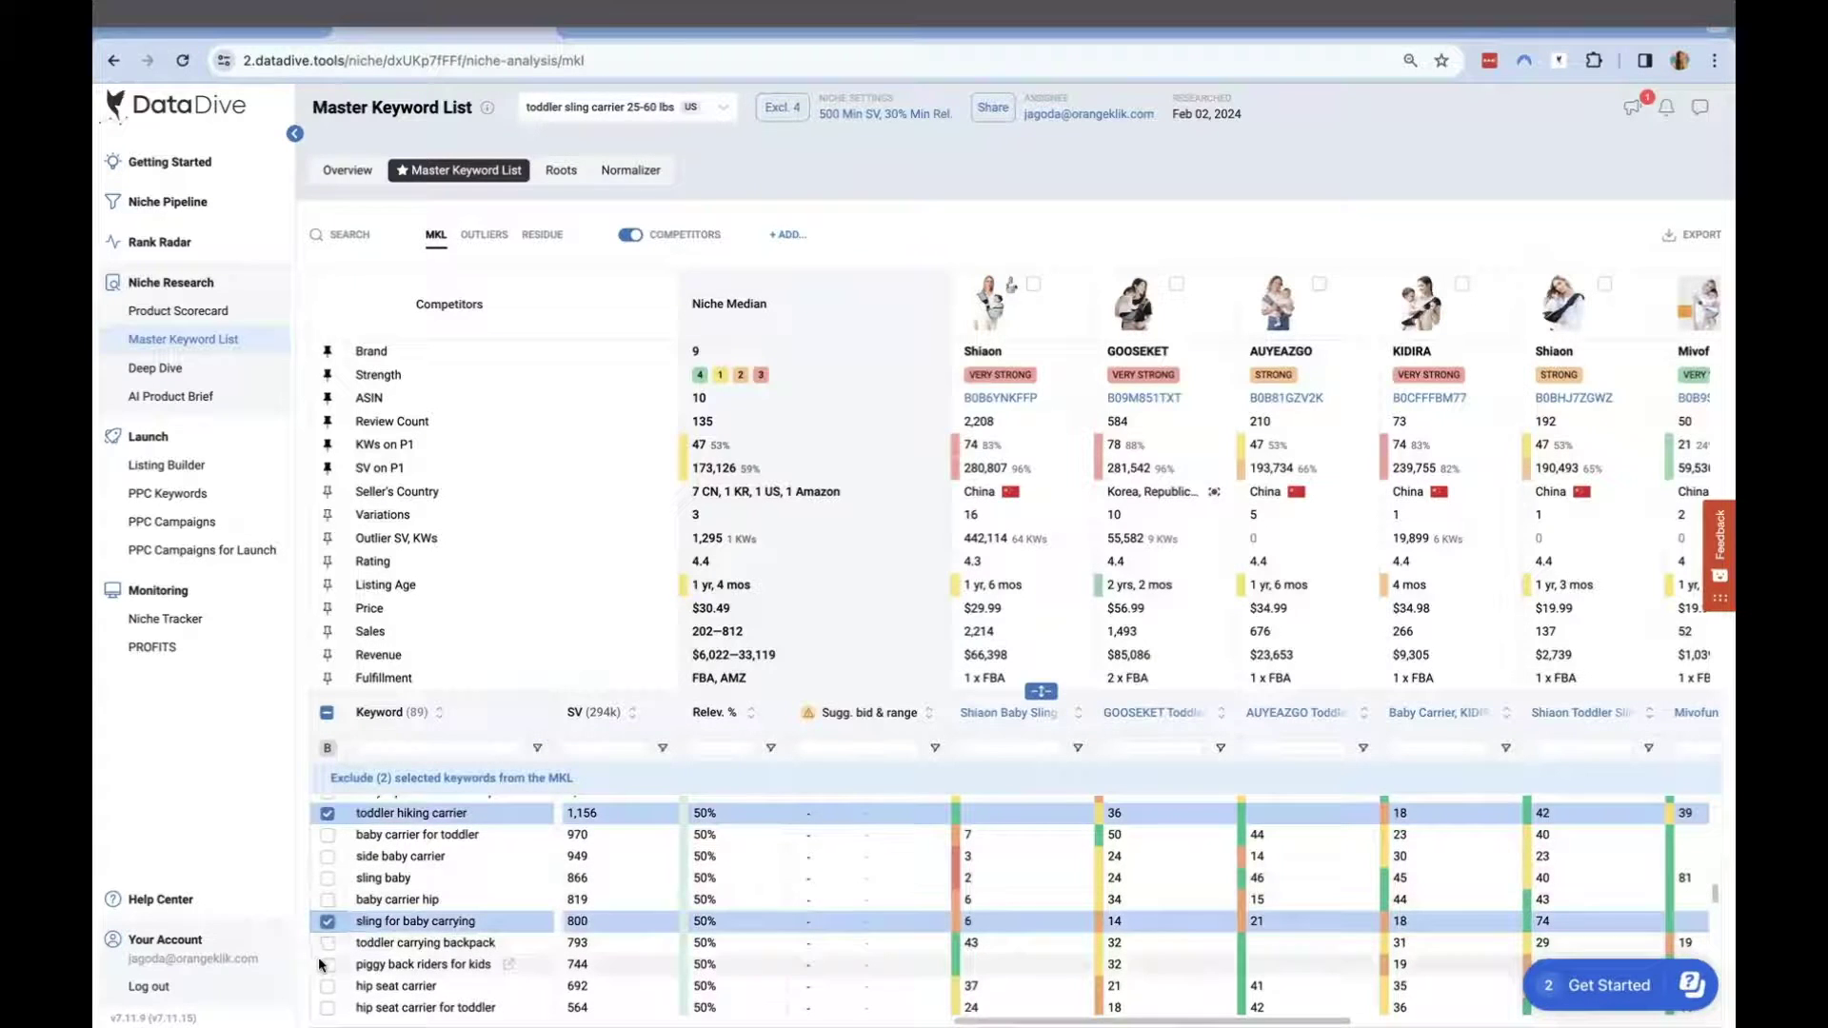
scroll(321, 964, "down", 2)
scroll(324, 964, "down", 2)
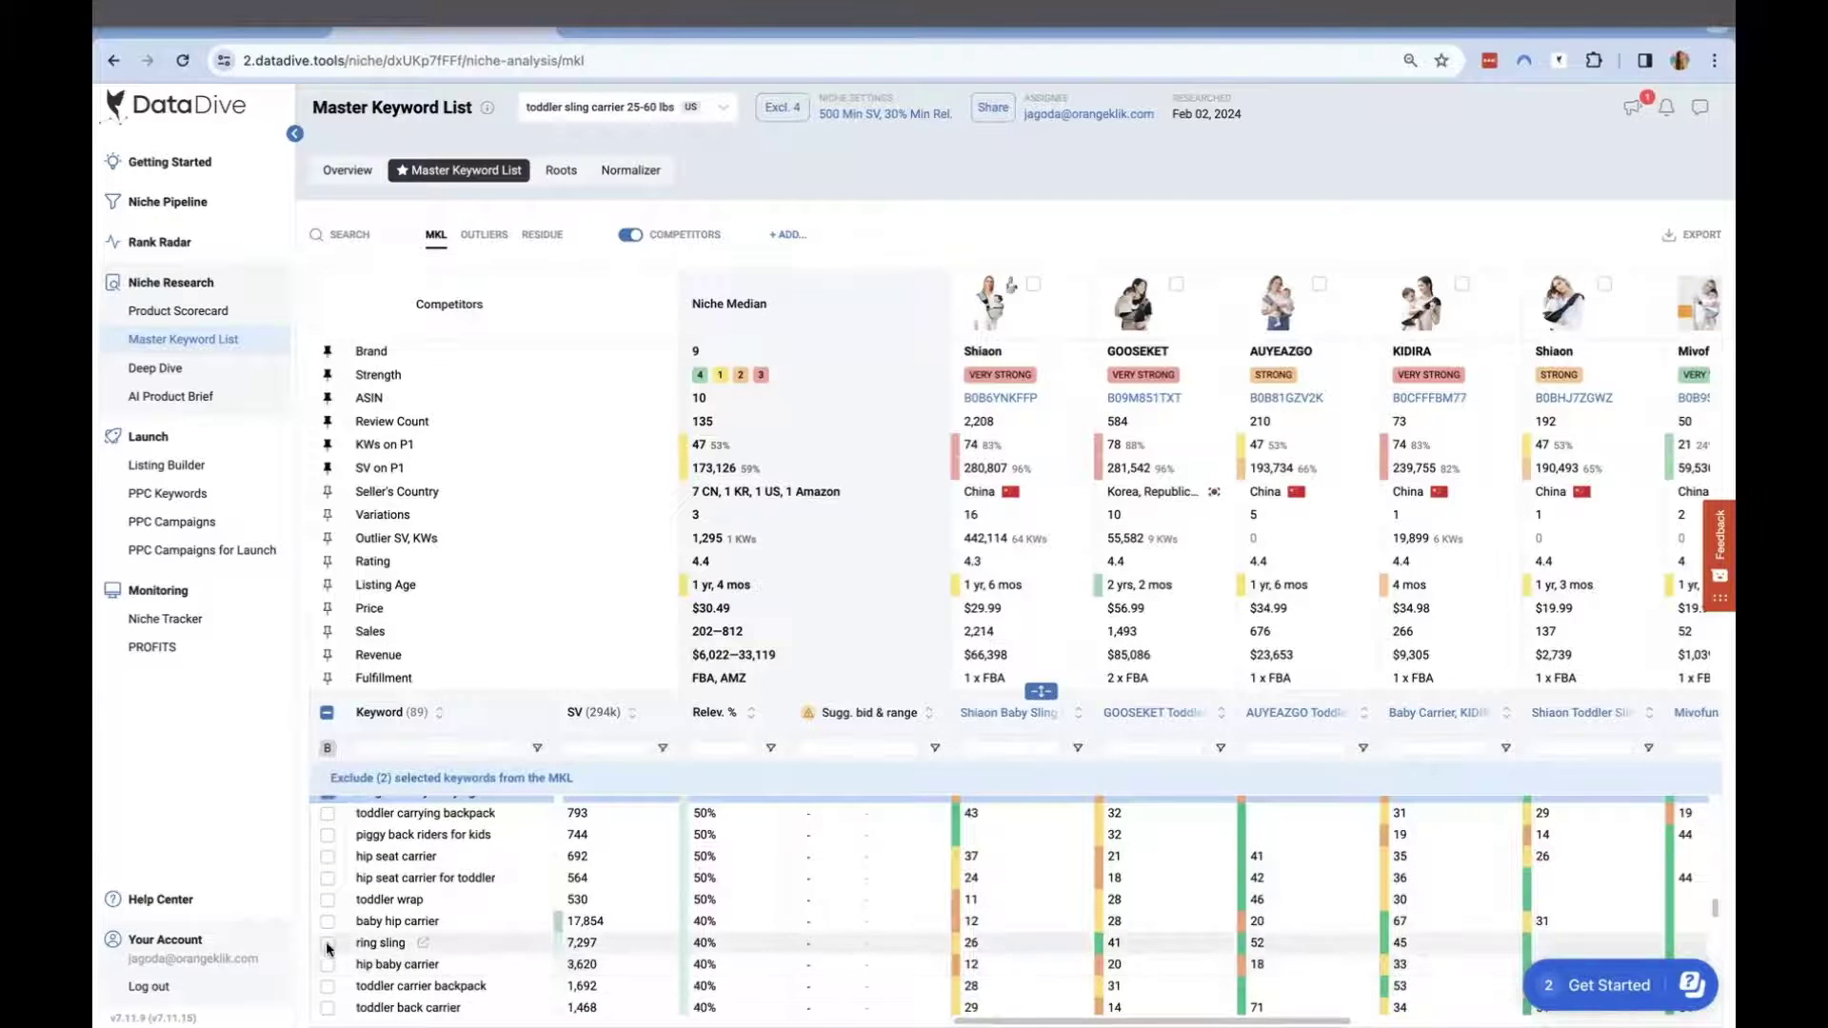
left_click(327, 943)
scroll(1404, 955, "down", 4)
left_click(1404, 953)
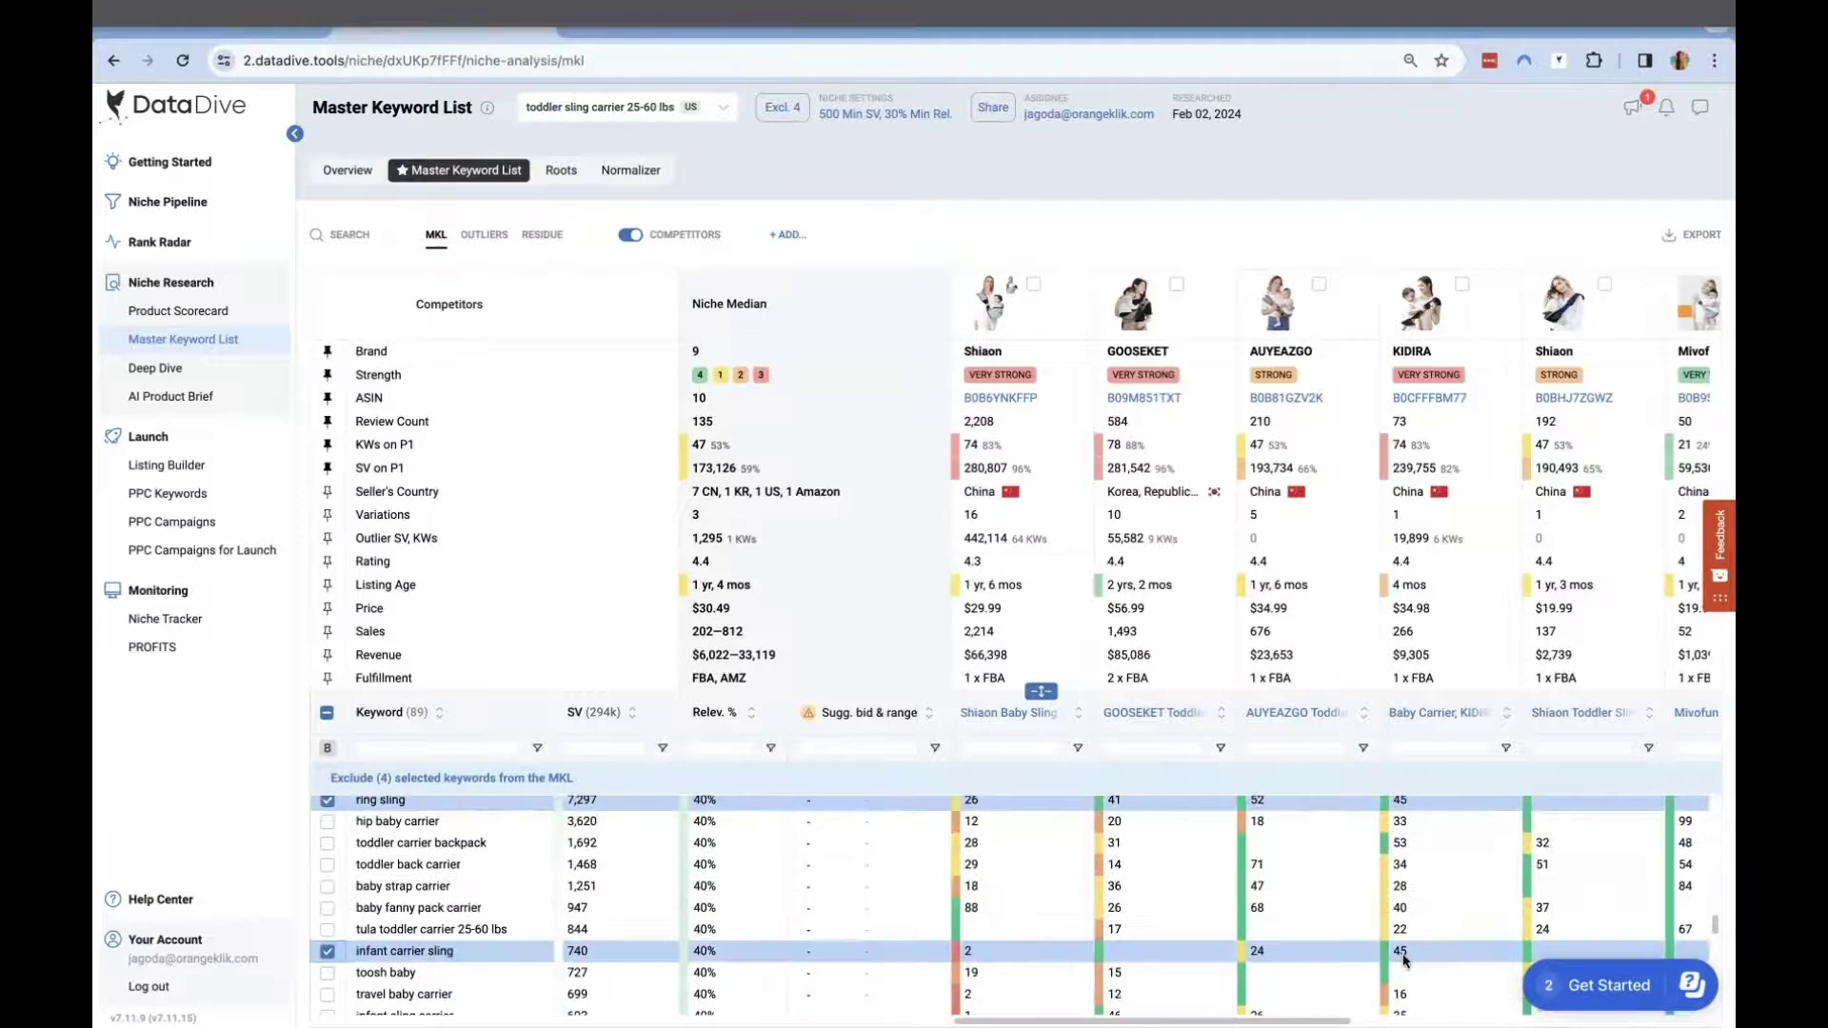
scroll(1403, 960, "down", 3)
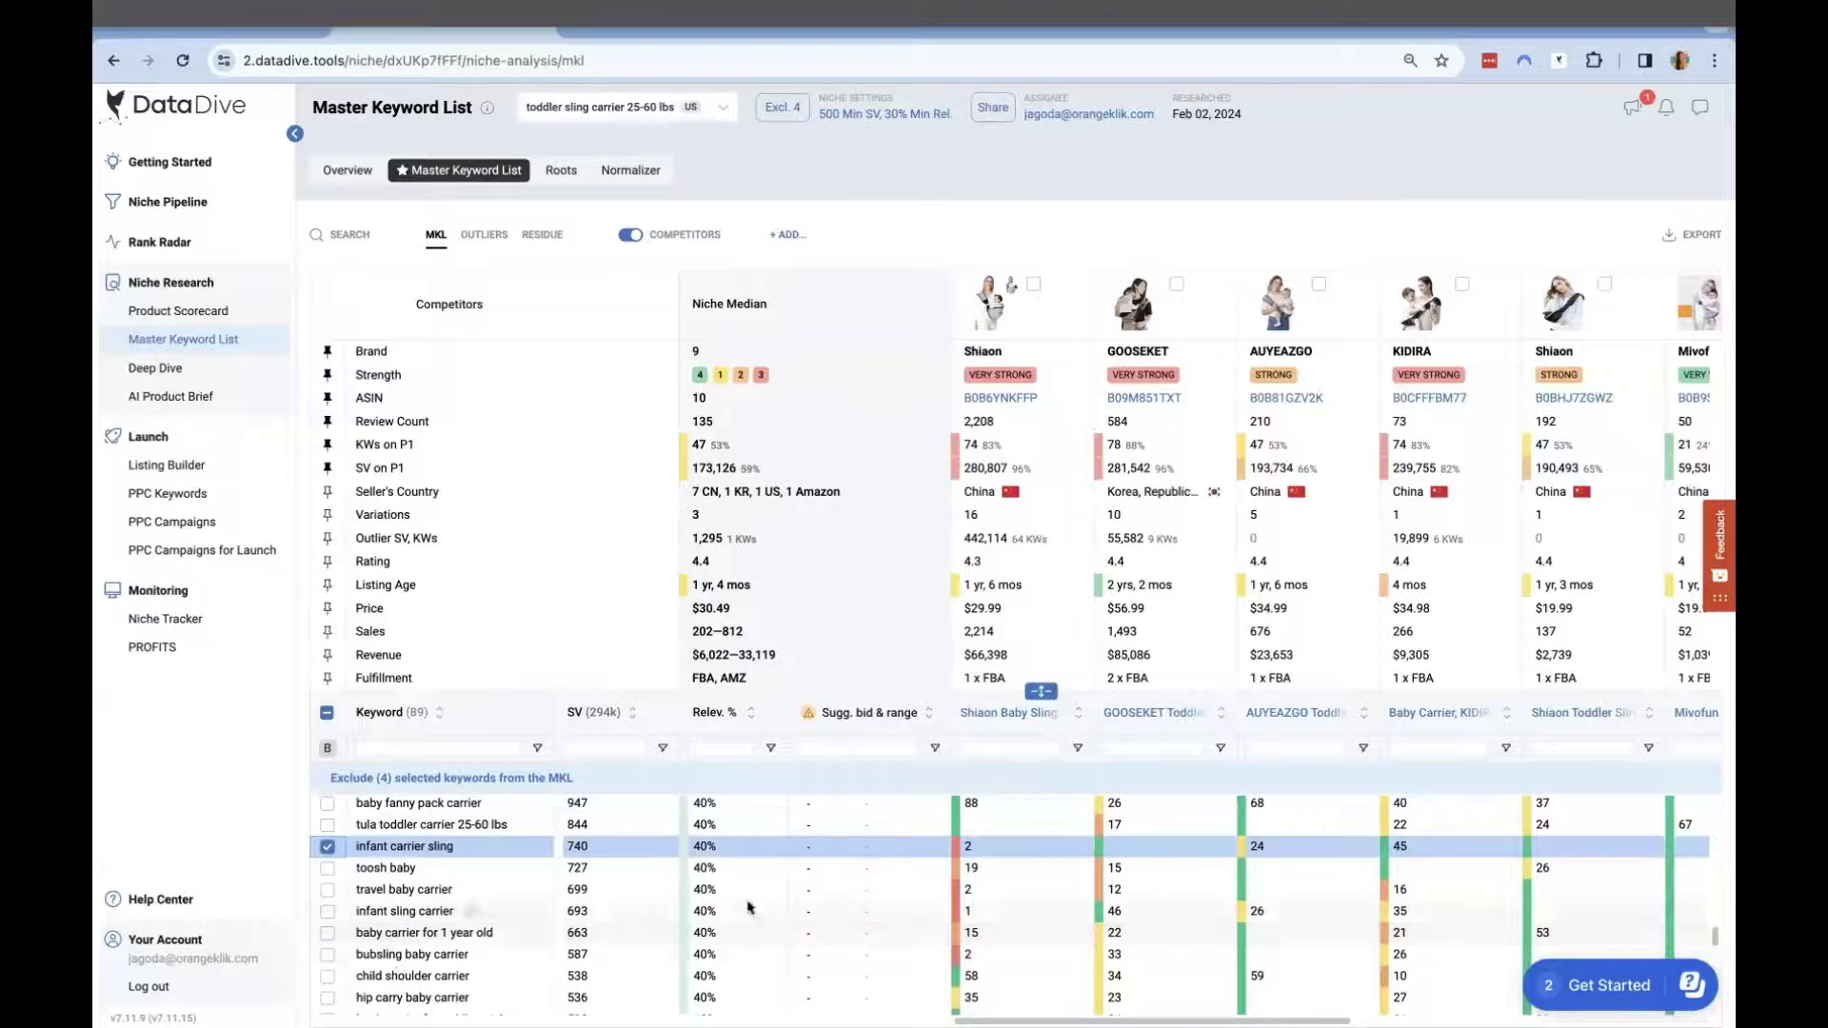
Tick infant sling carrier, the long newborn baby sling carrier keyword and lightweight baby carrier
left_click(327, 912)
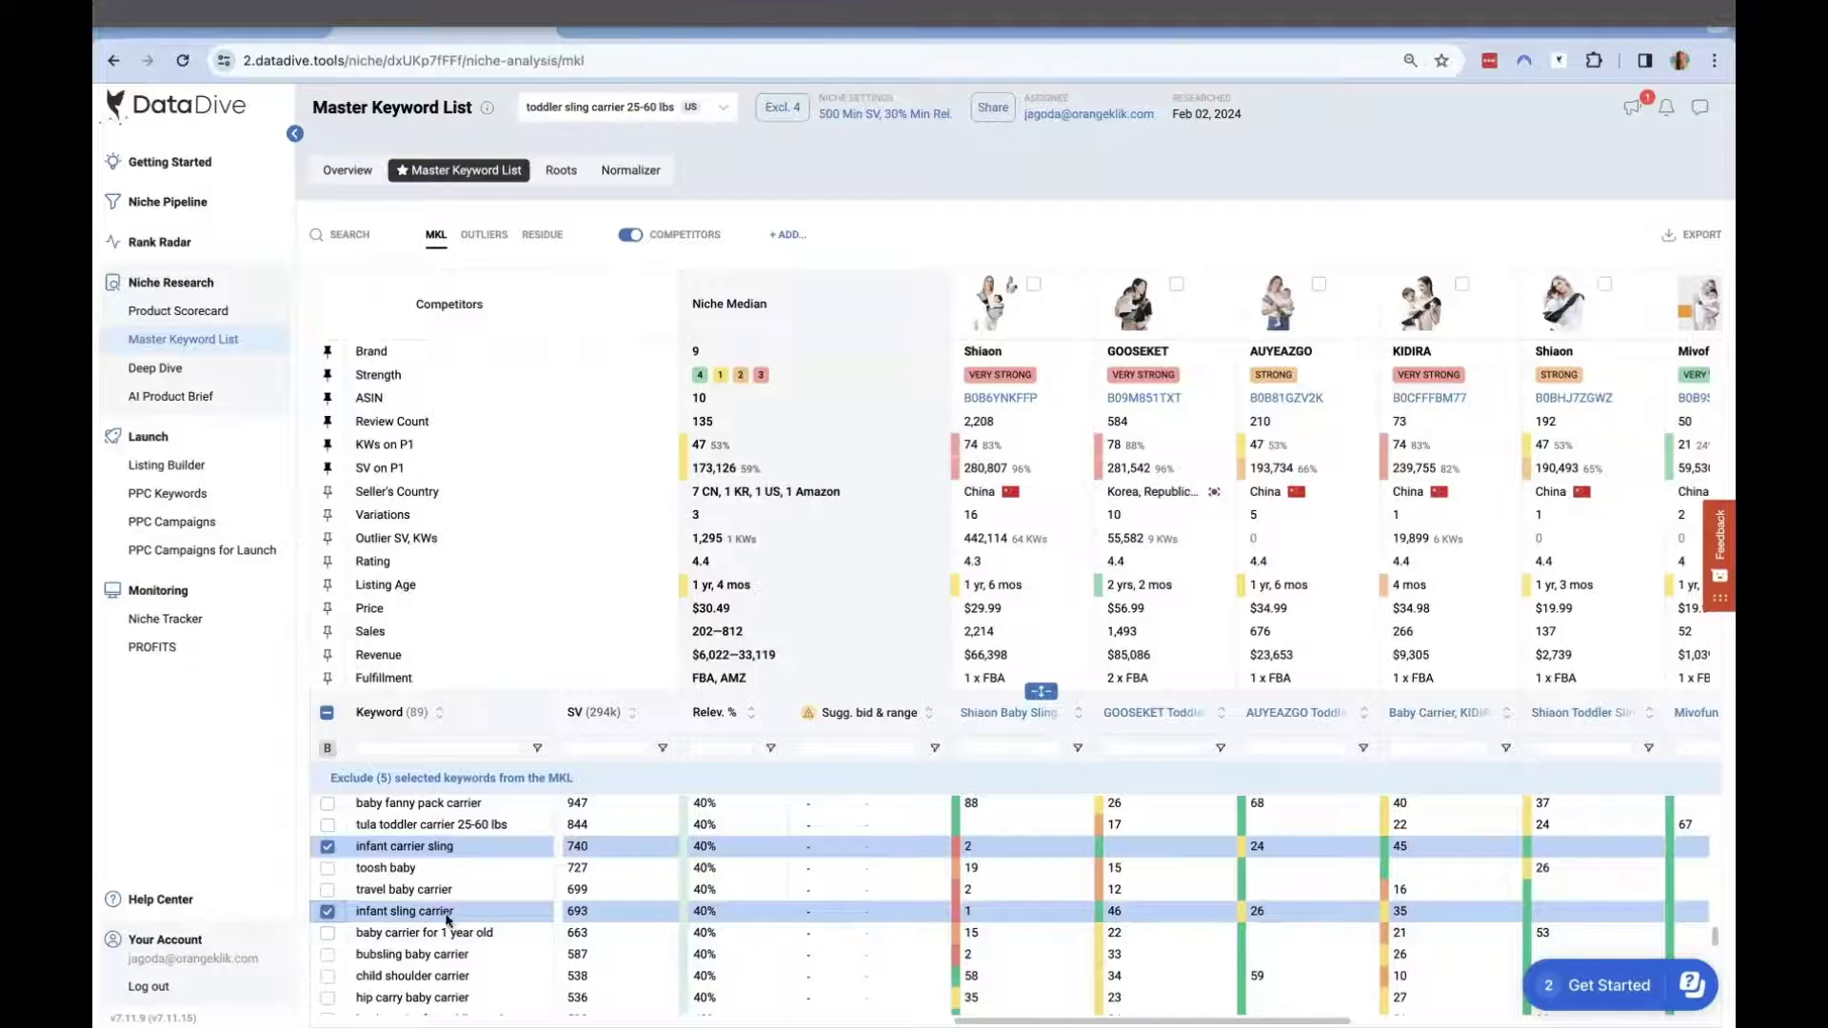
scroll(333, 882, "down", 4)
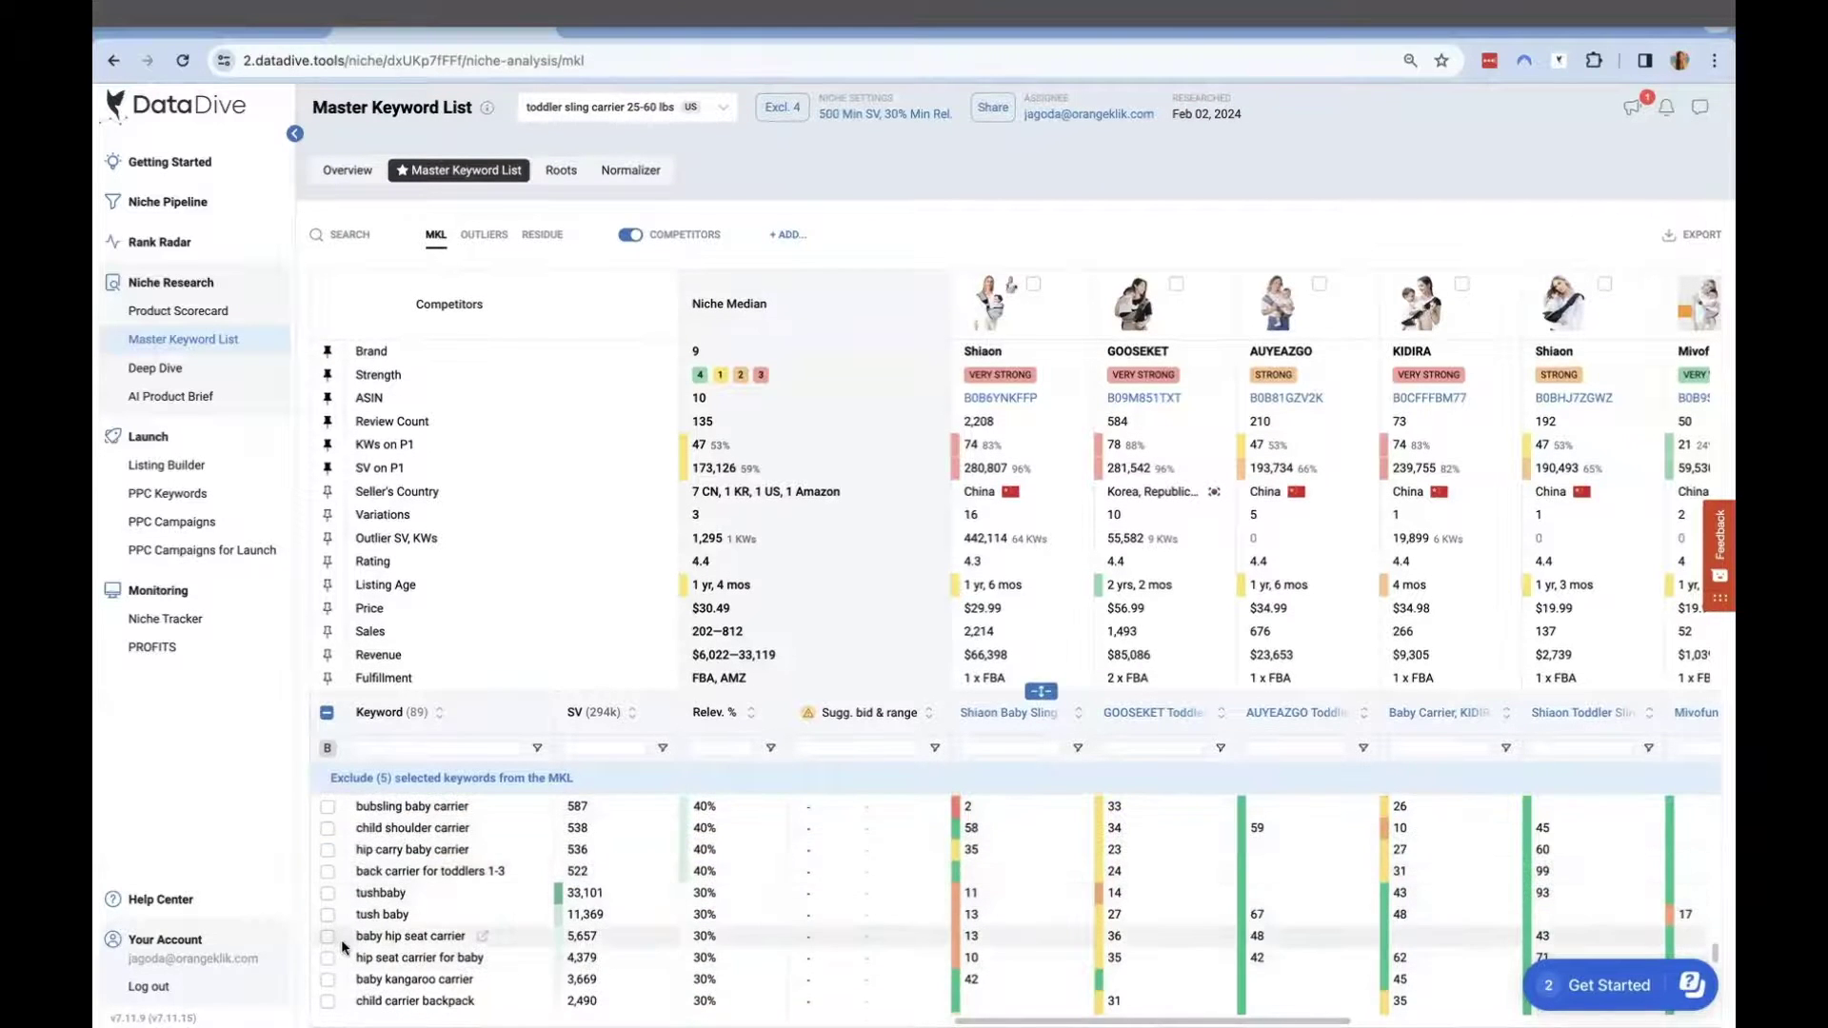
scroll(332, 886, "down", 3)
left_click(328, 906)
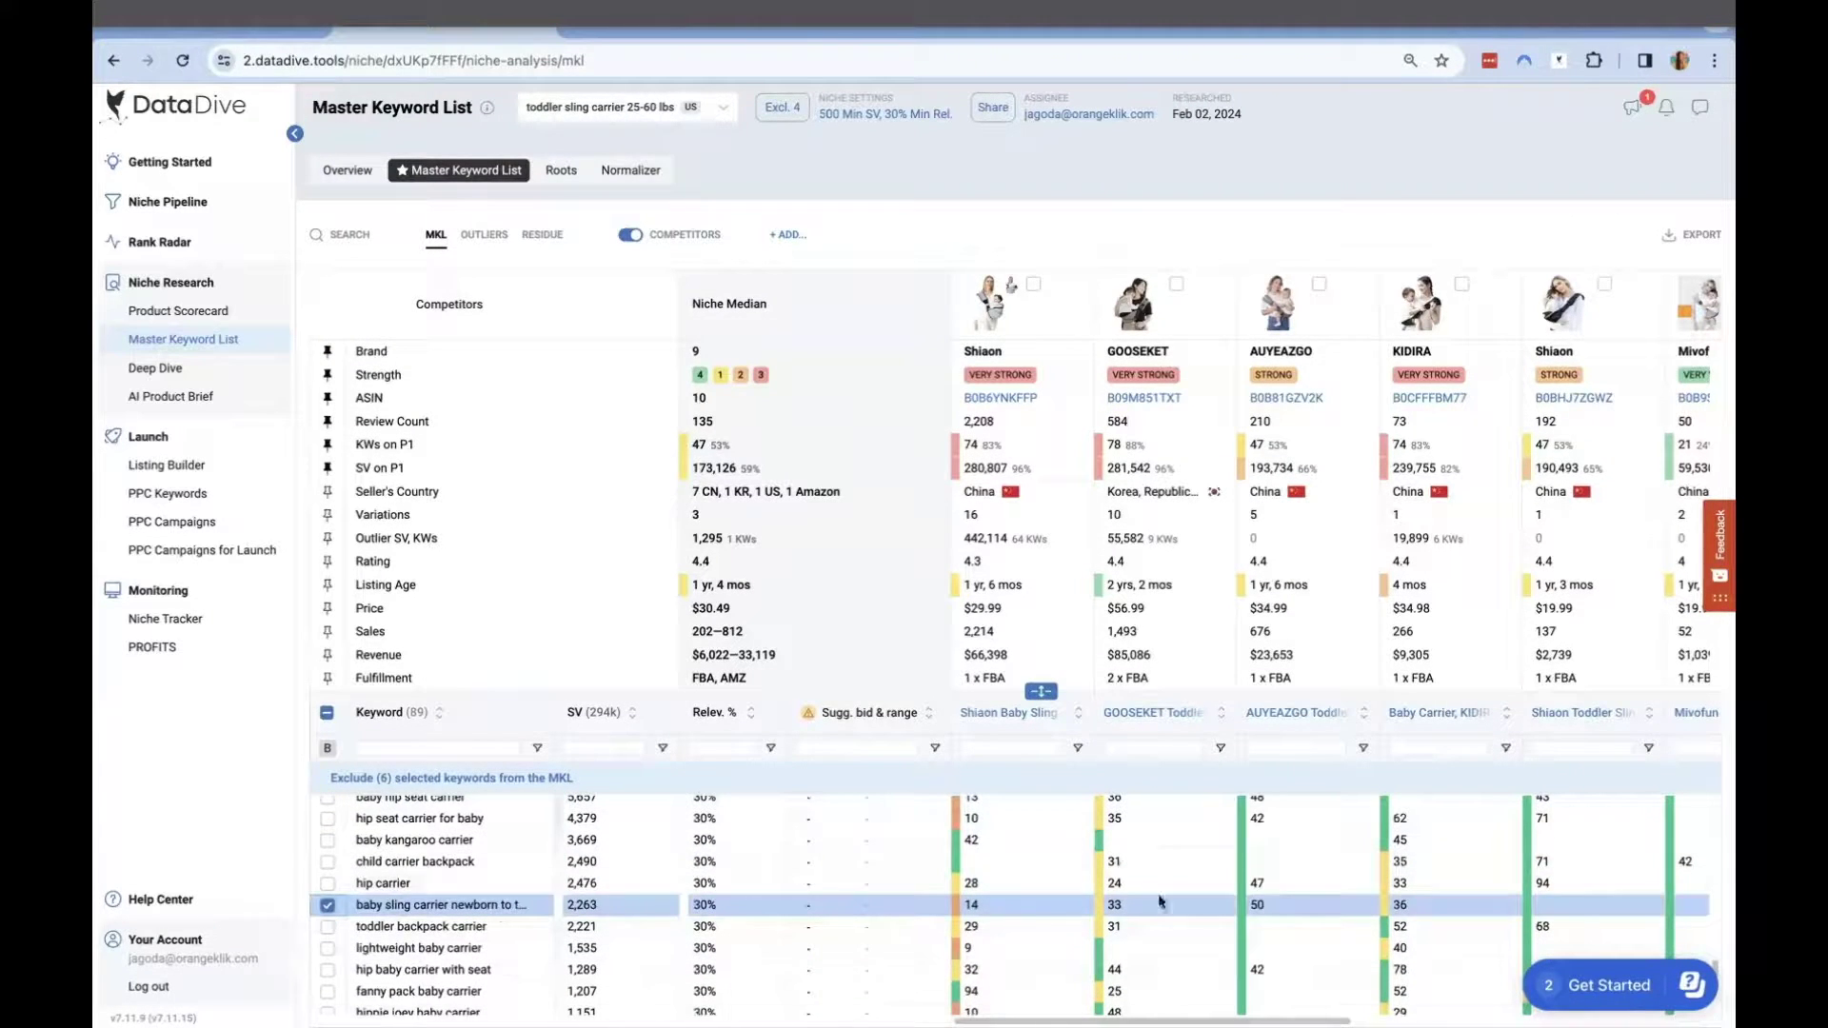
scroll(1385, 910, "right", 2)
scroll(1385, 909, "left", 2)
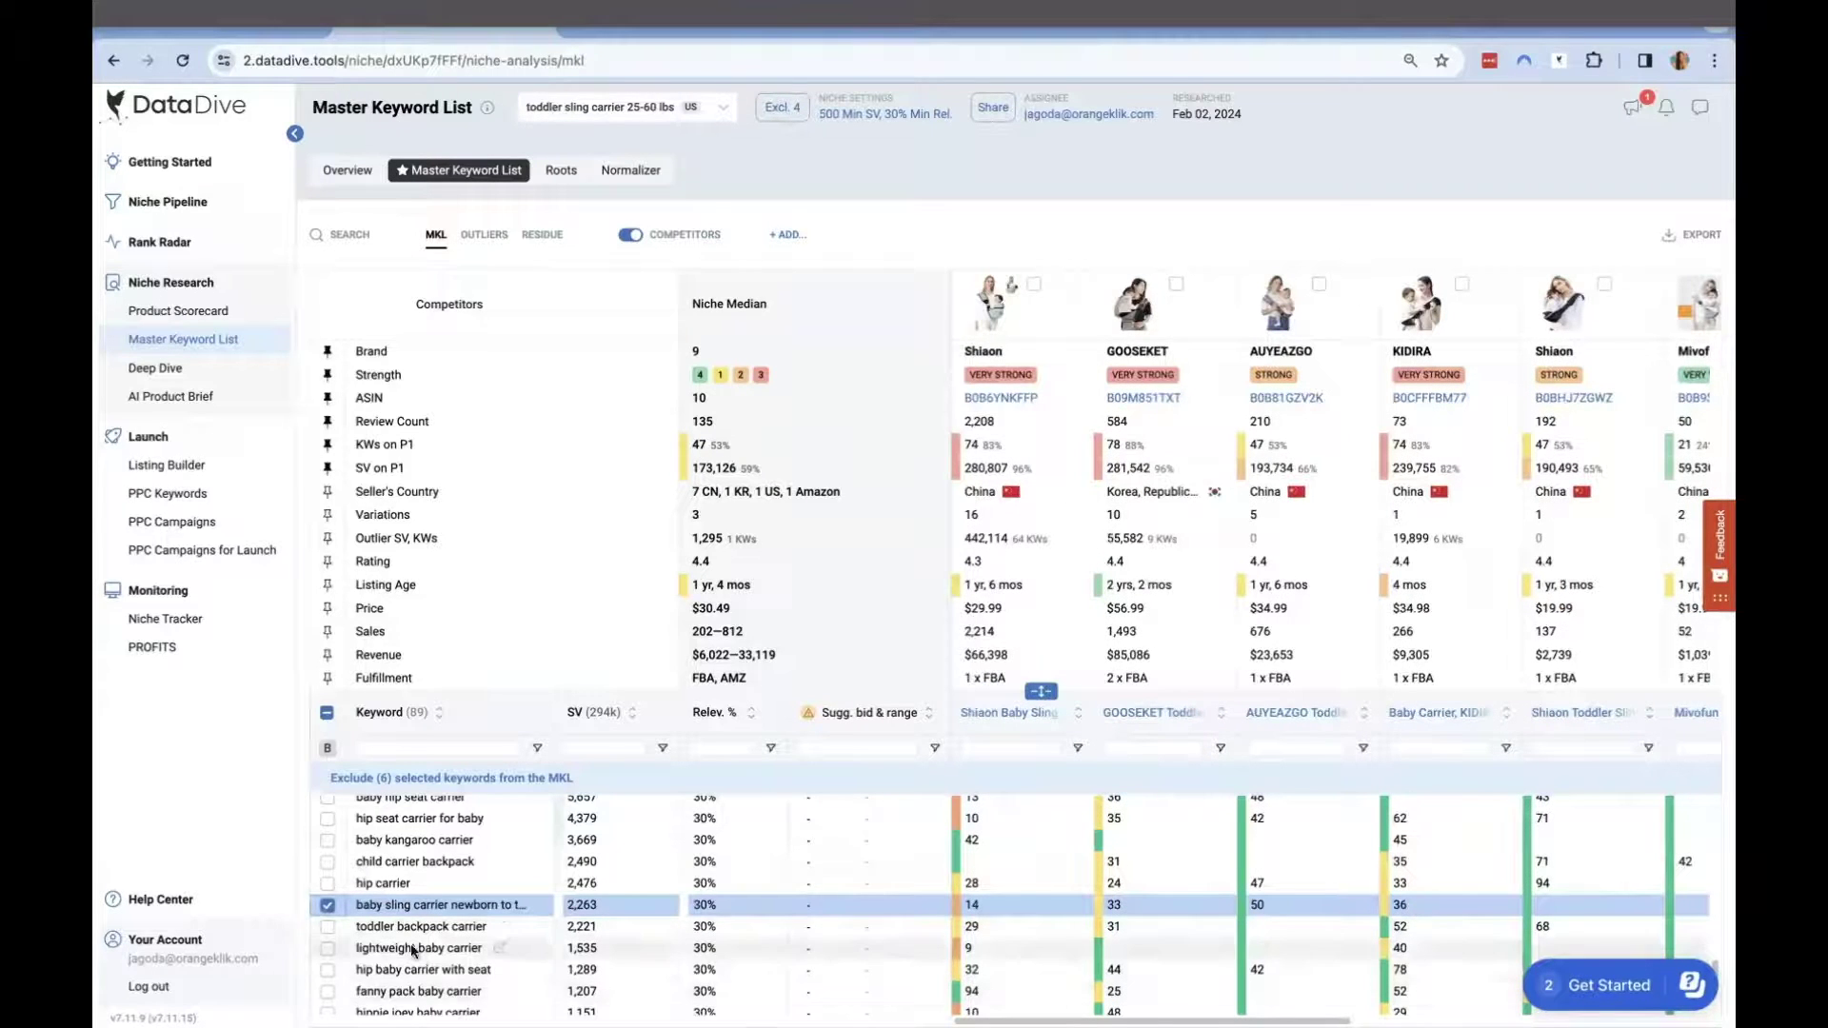
scroll(381, 914, "down", 1)
left_click(326, 928)
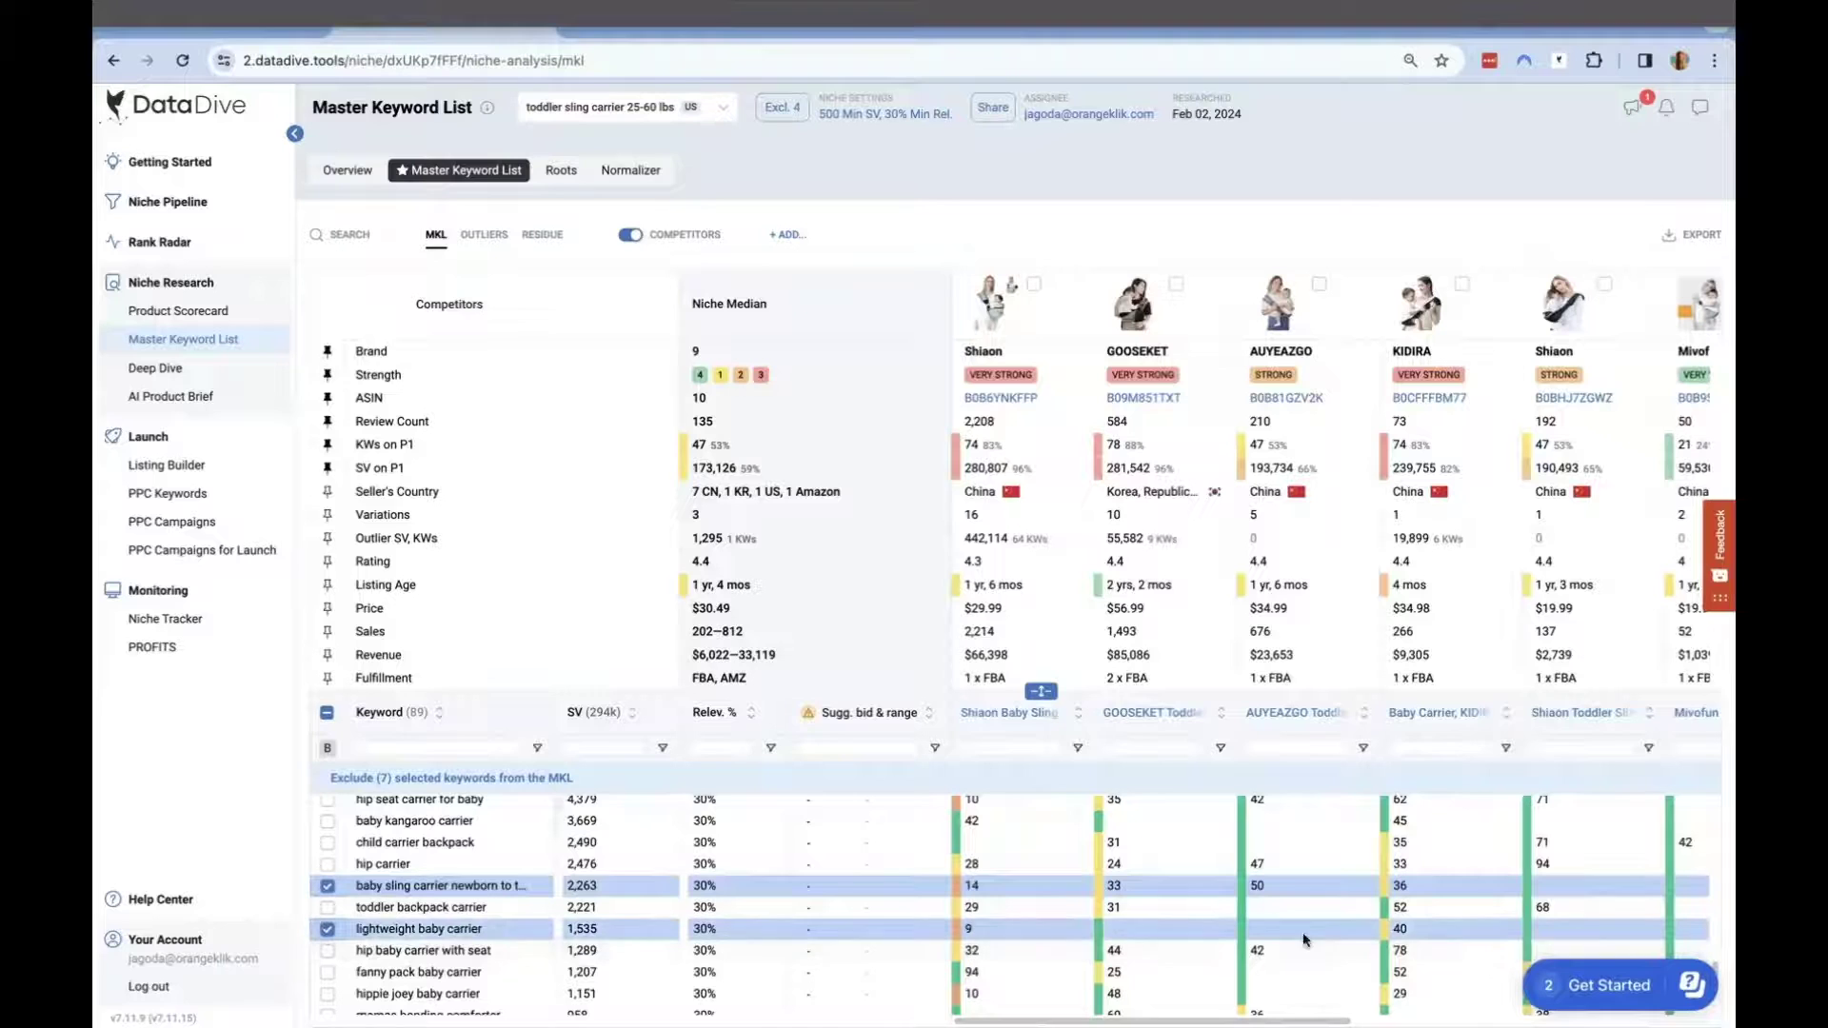
scroll(1413, 925, "down", 1)
scroll(1413, 924, "up", 5)
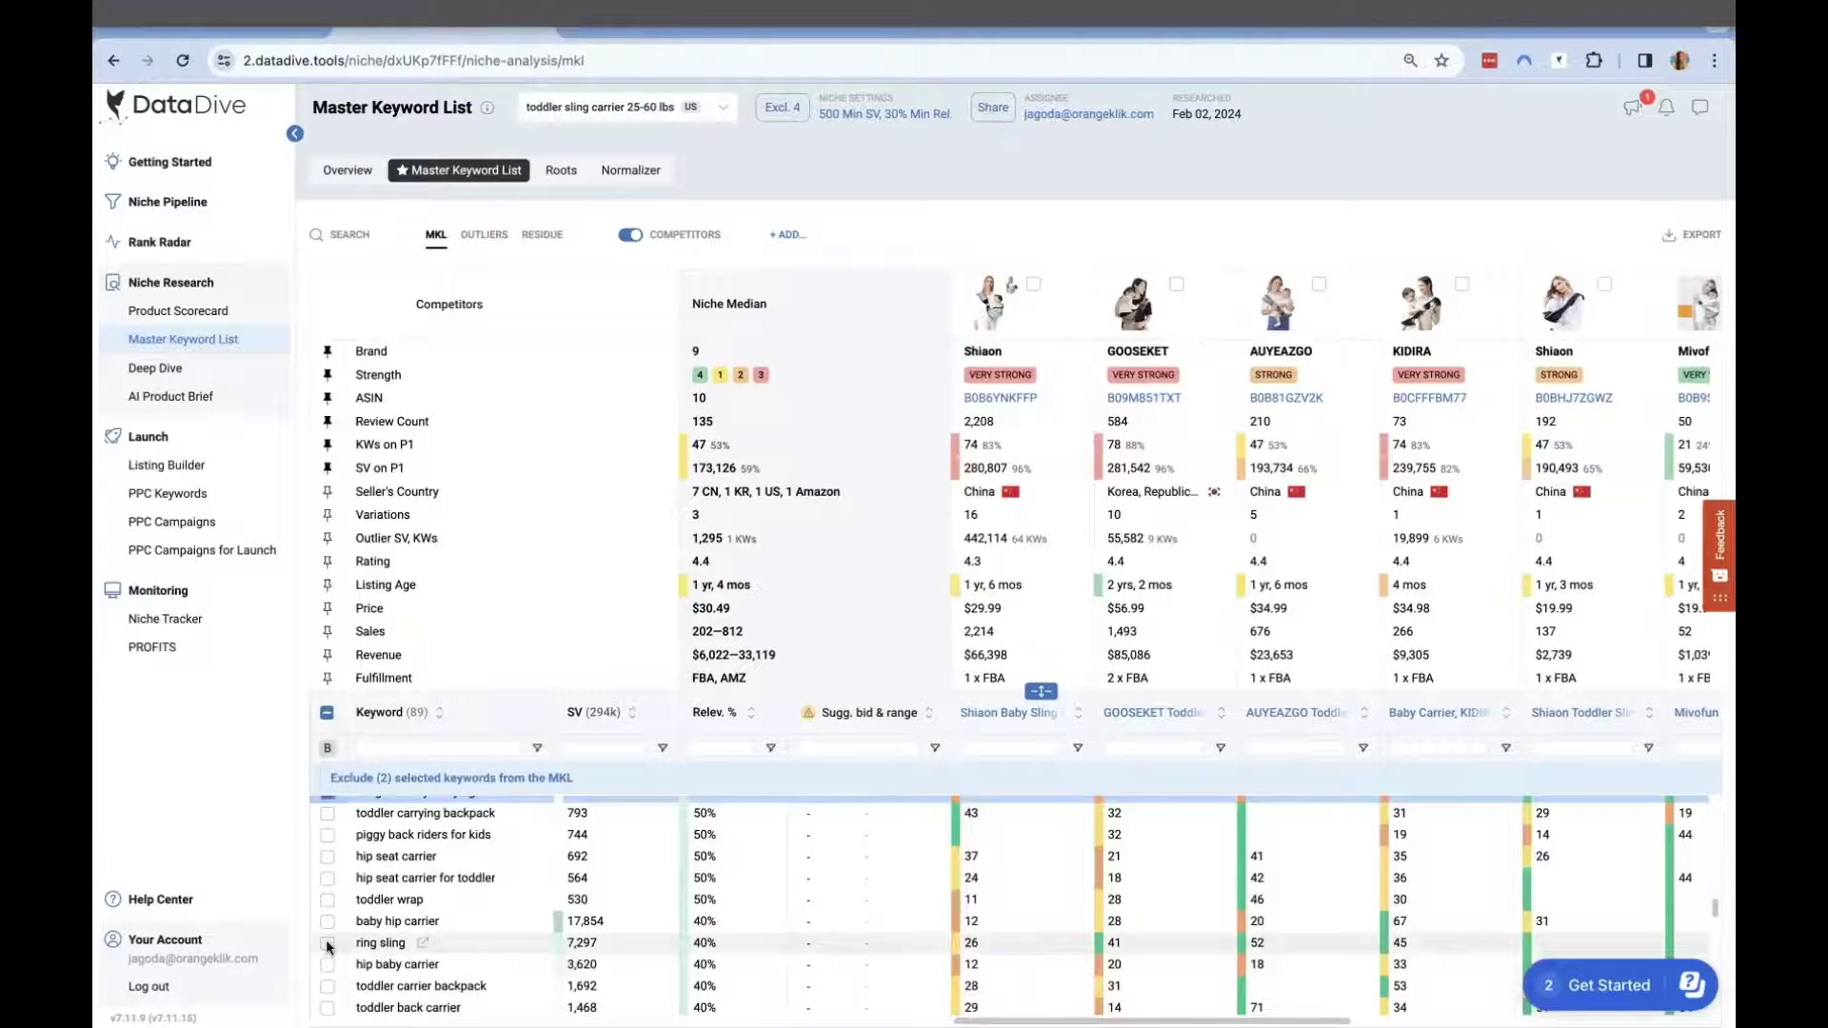
Select ring sling, infant carrier sling and the three weak keywords listed below them
left_click(328, 944)
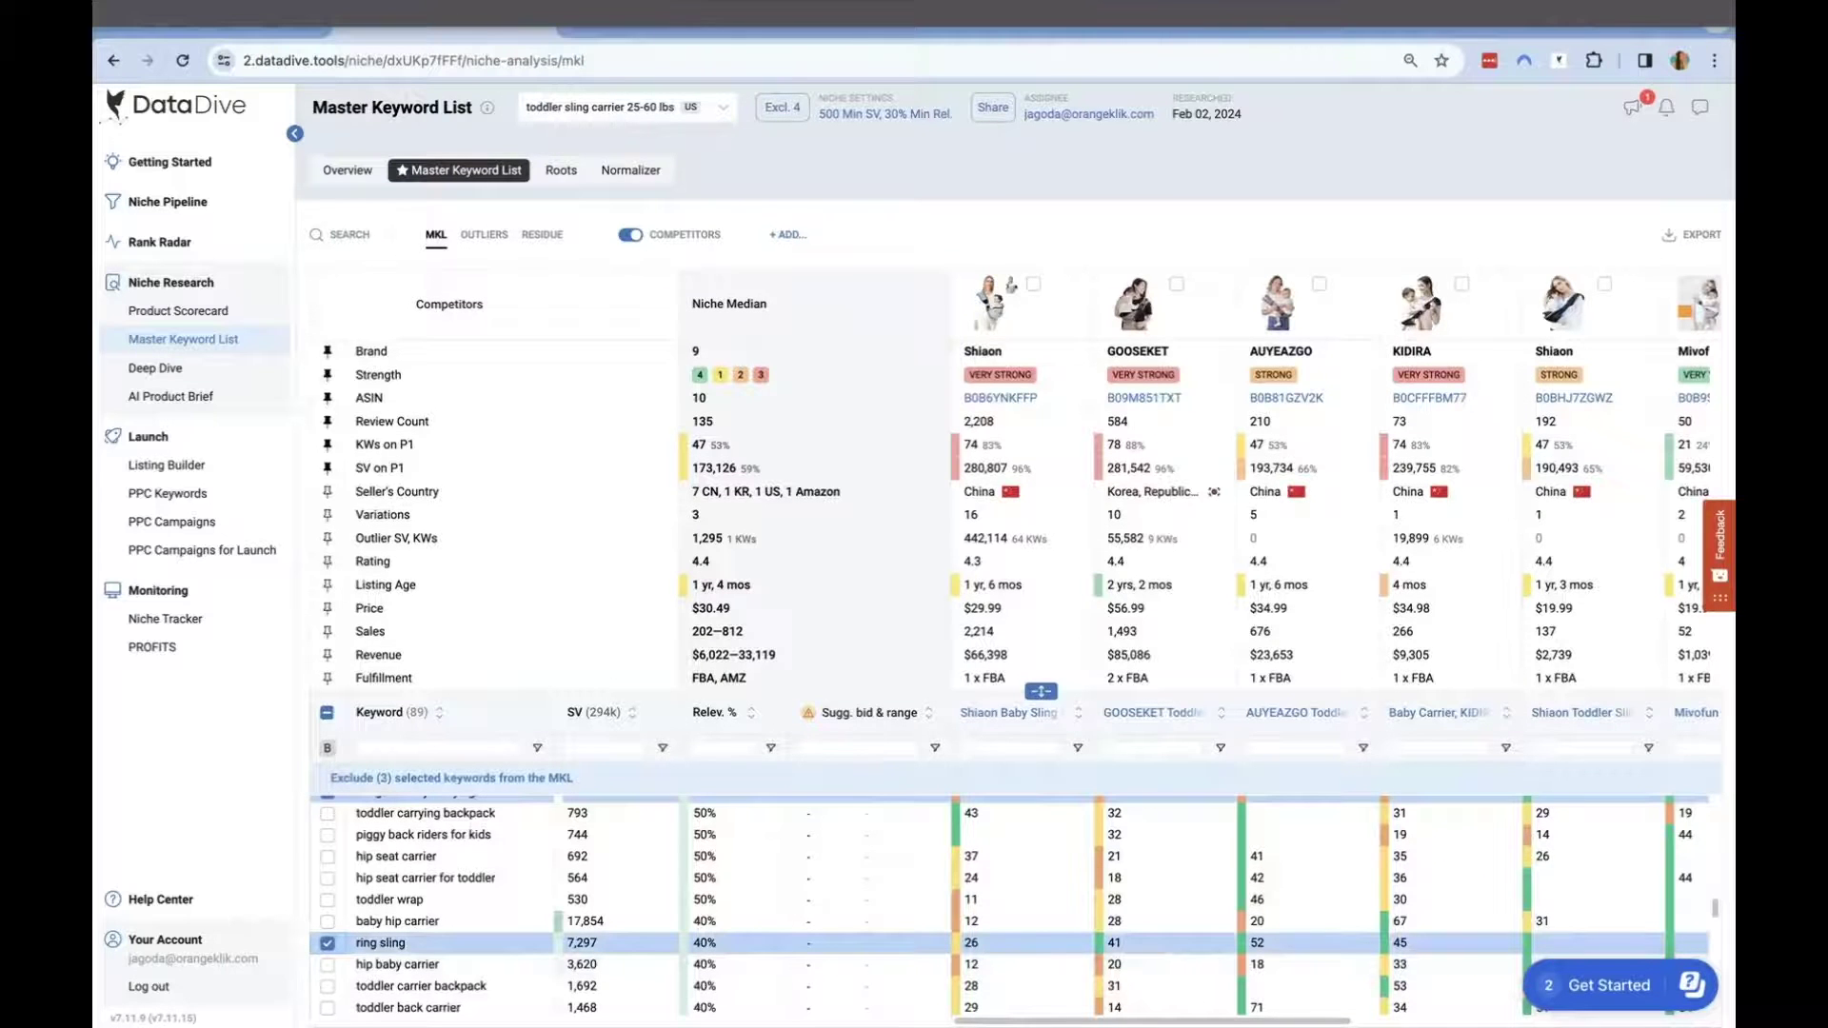
scroll(331, 936, "down", 3)
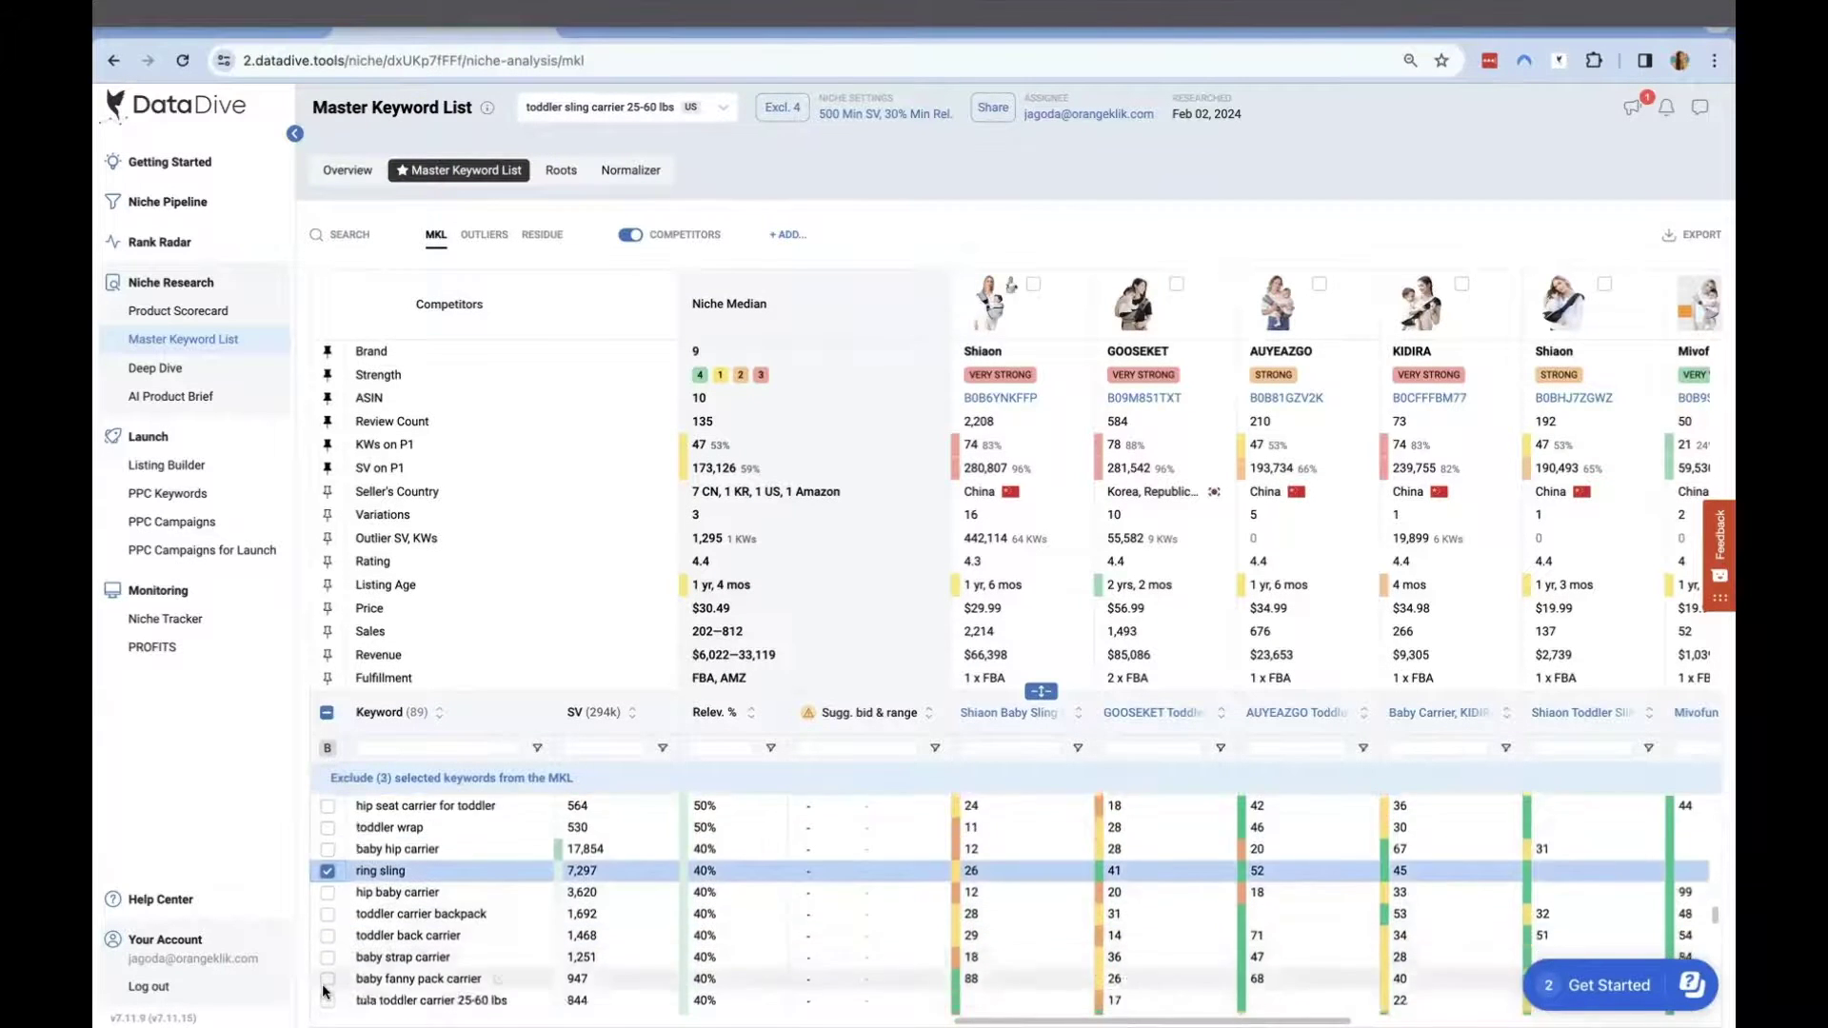
left_click(329, 952)
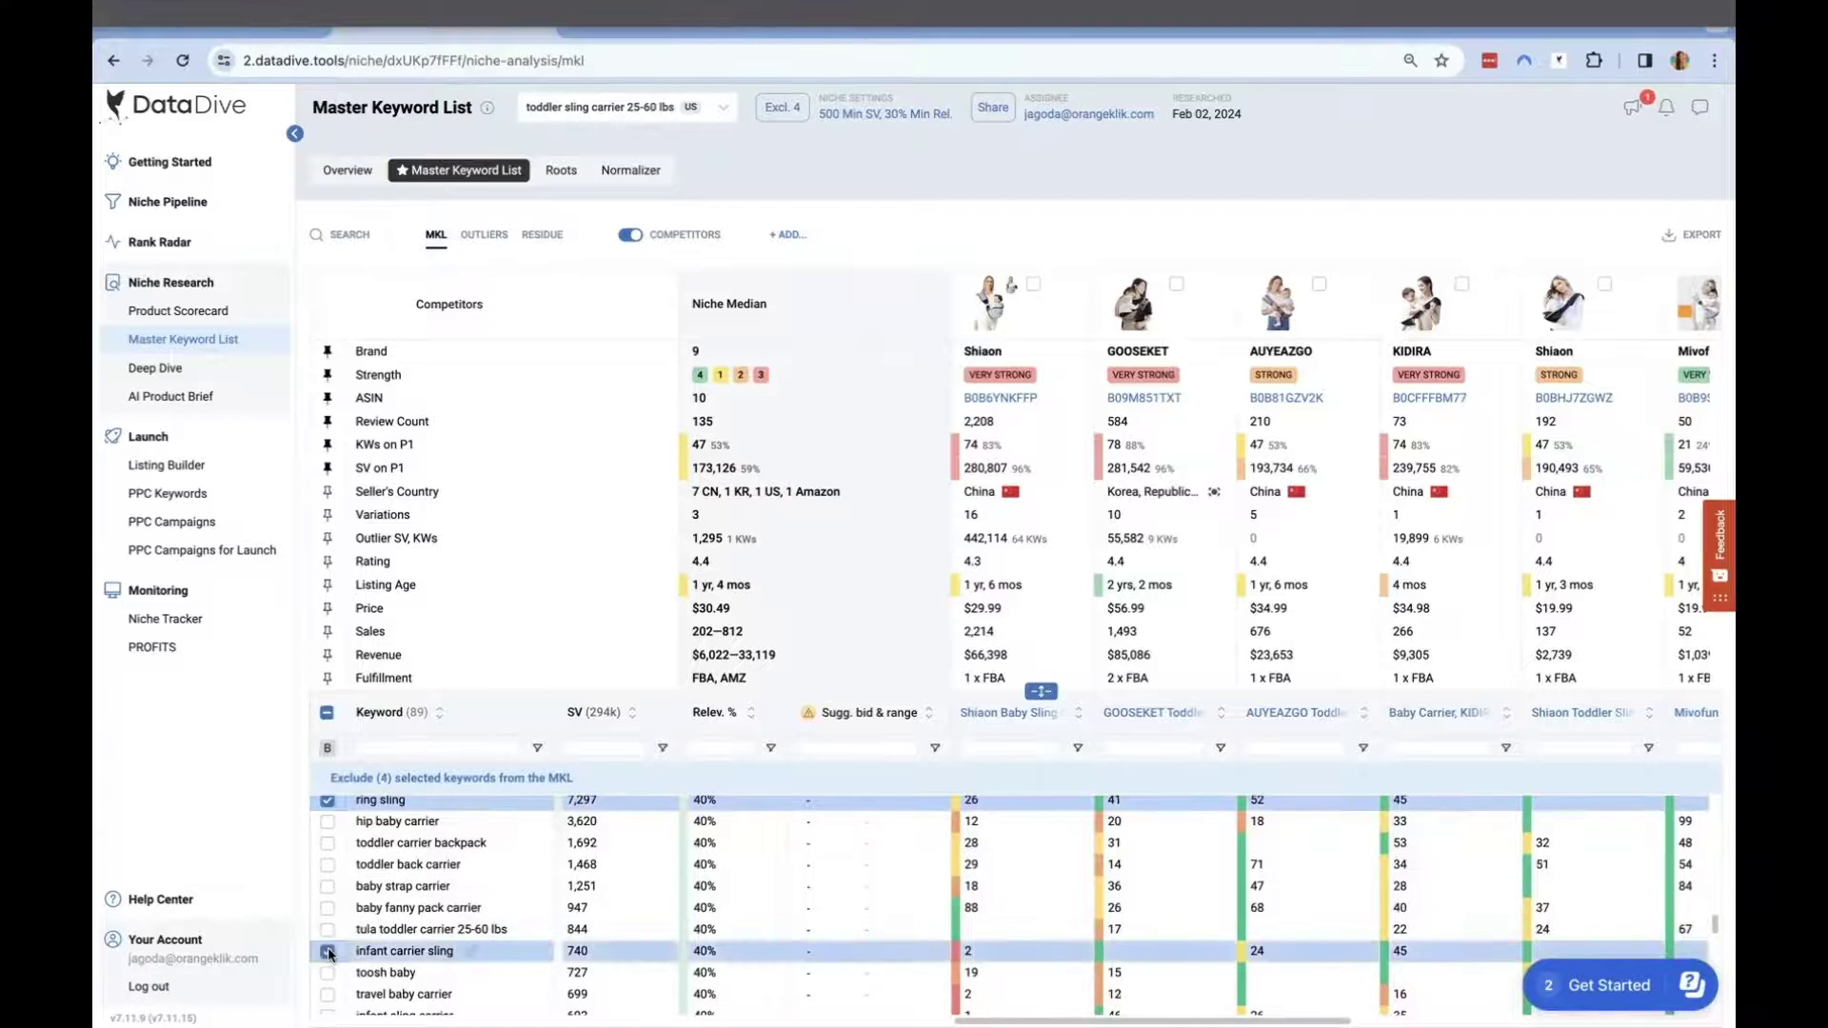
left_click(327, 972)
left_click(327, 994)
left_click(327, 1013)
Select light weight baby carriers and toddler carrier for hiking, reaching nine selected keywords
scroll(1373, 929, "down", 5)
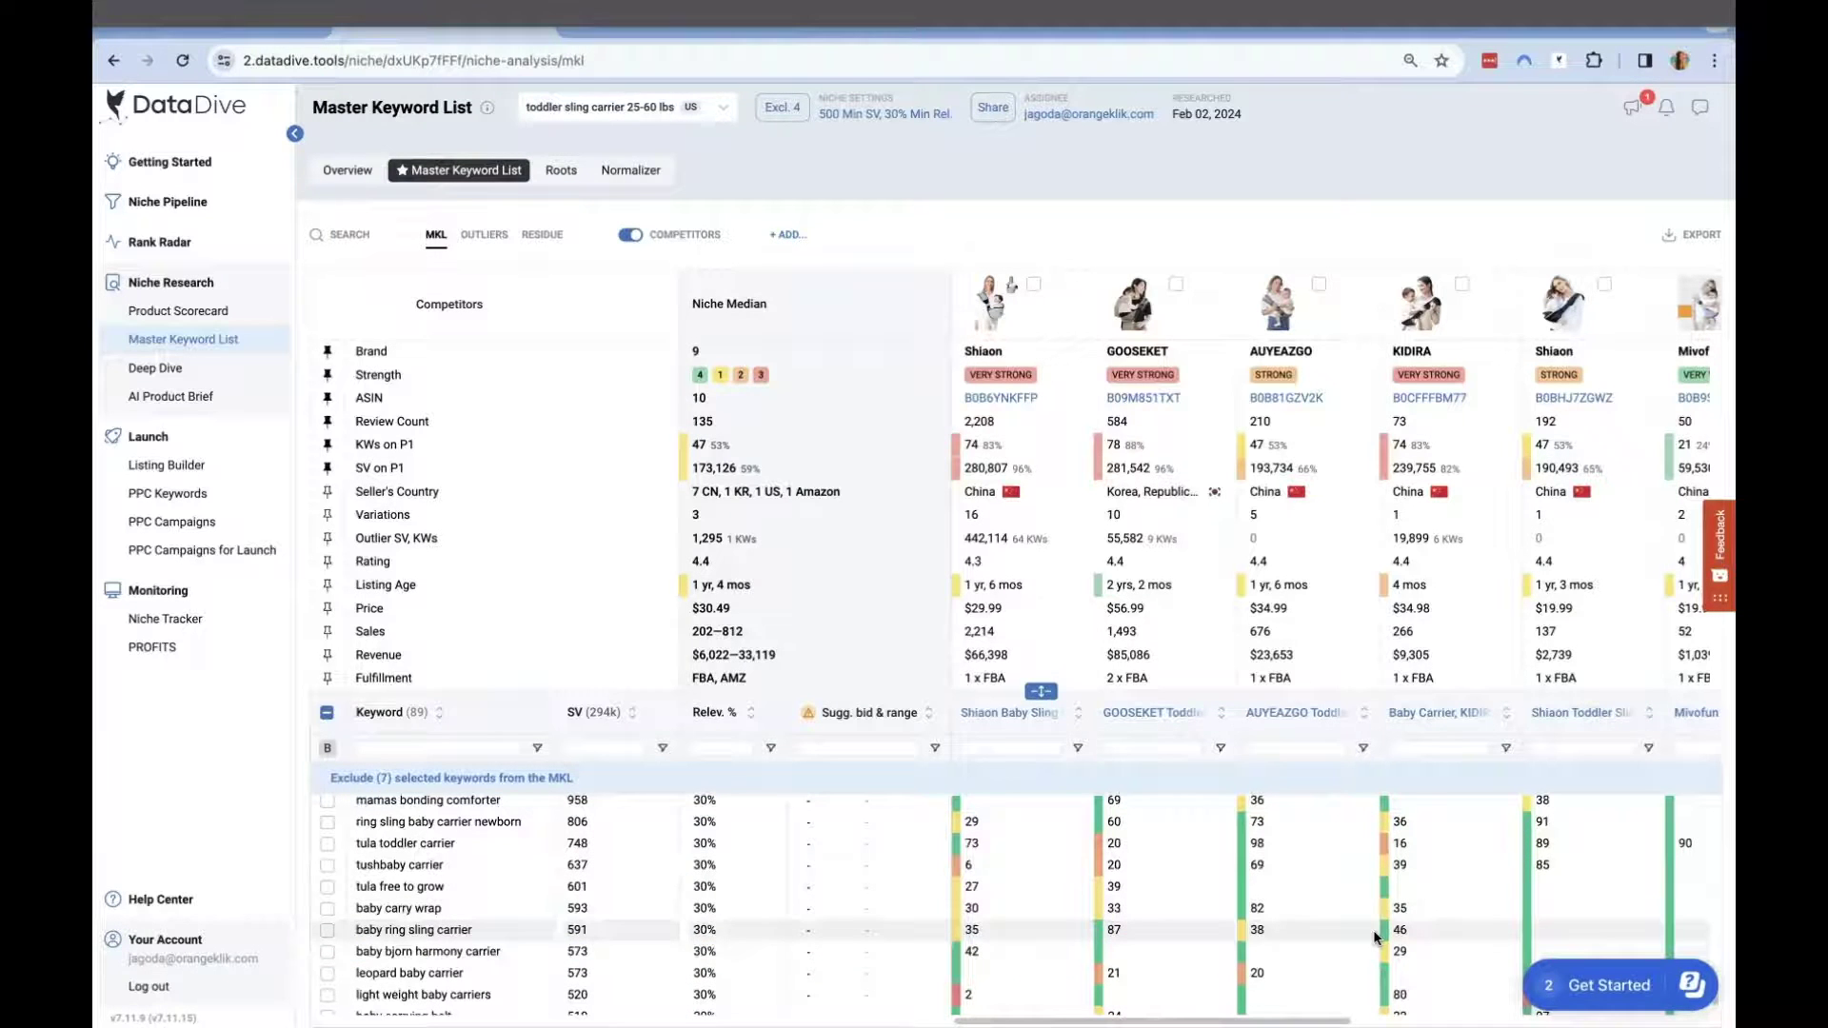
scroll(1373, 930, "down", 2)
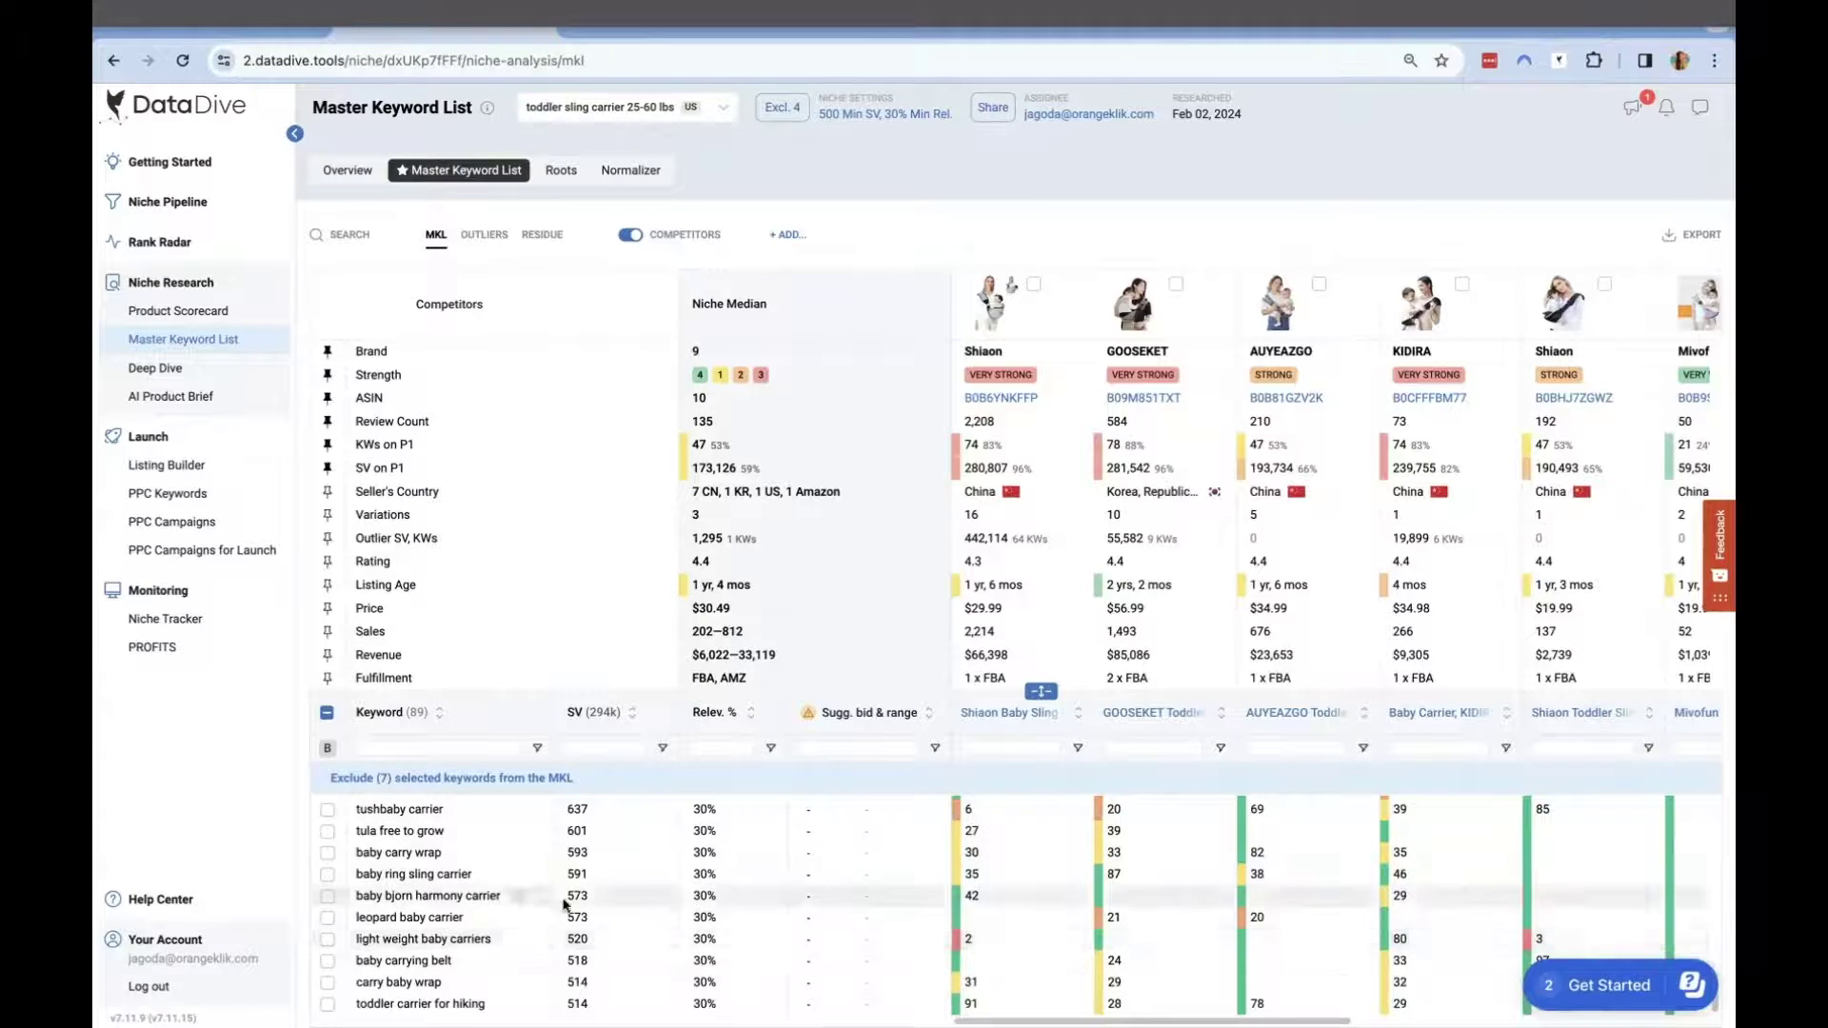
left_click(328, 940)
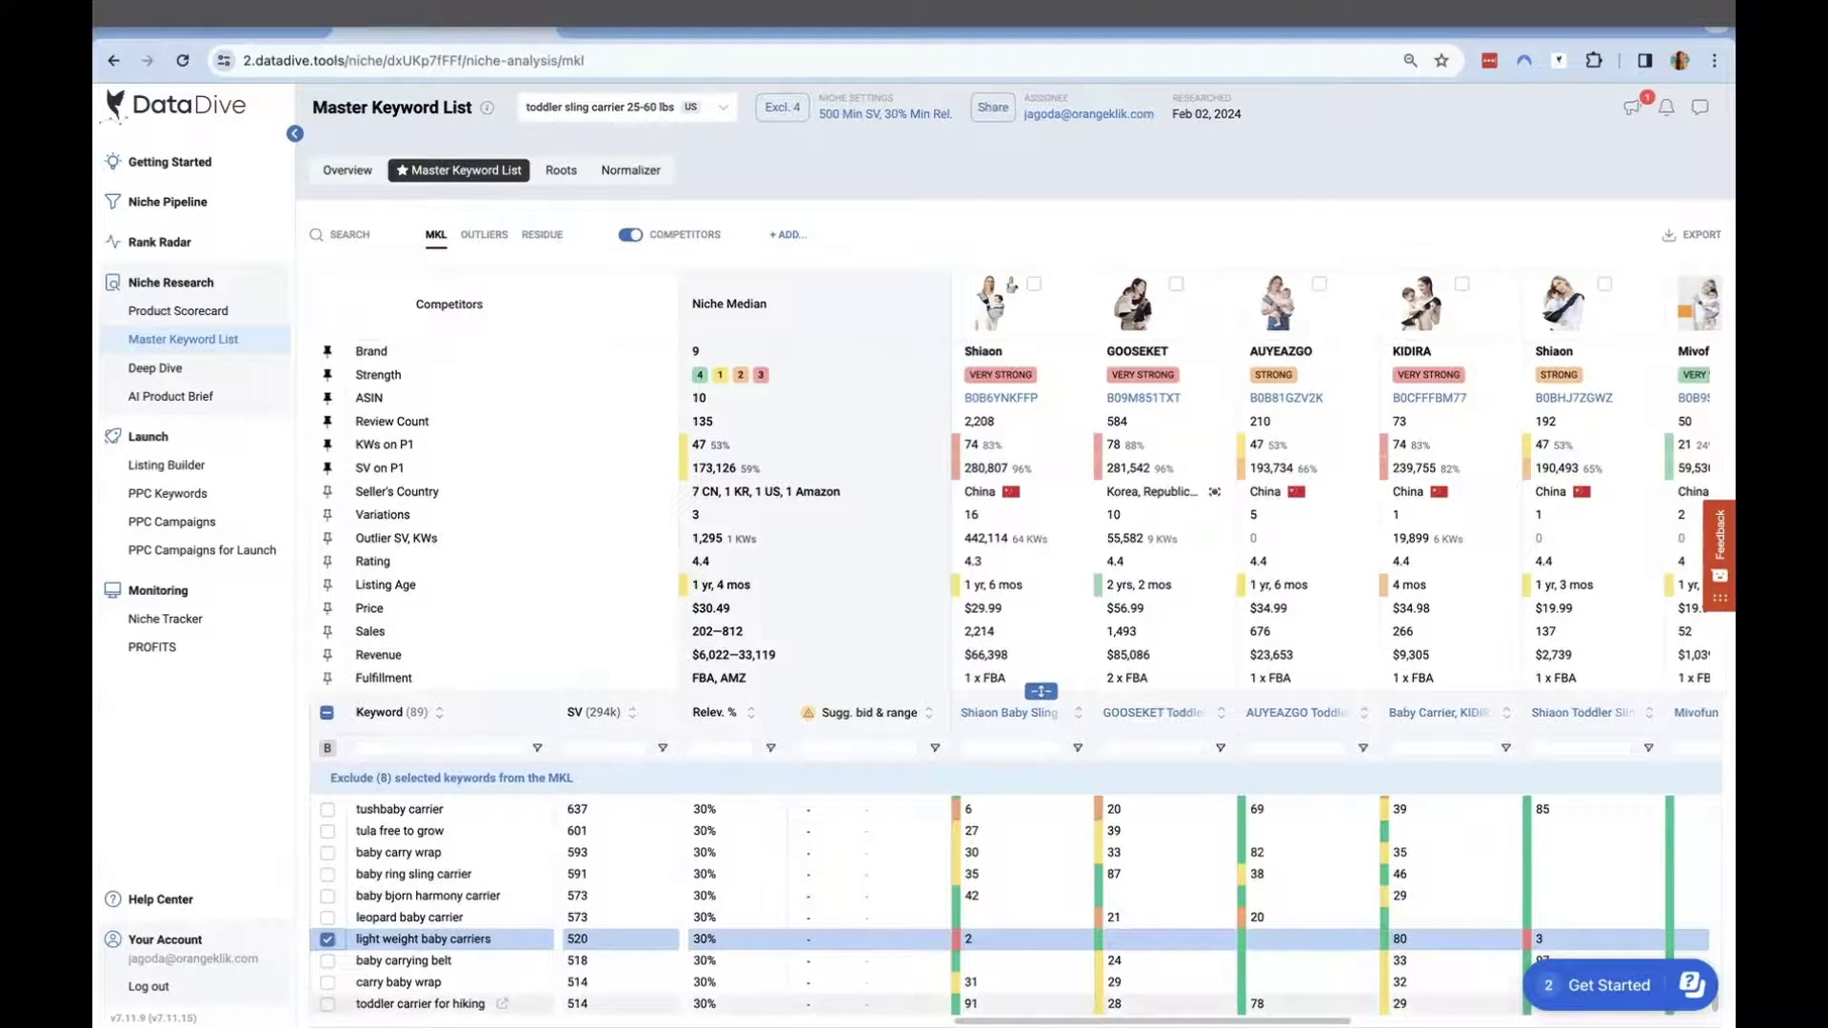
left_click(328, 1004)
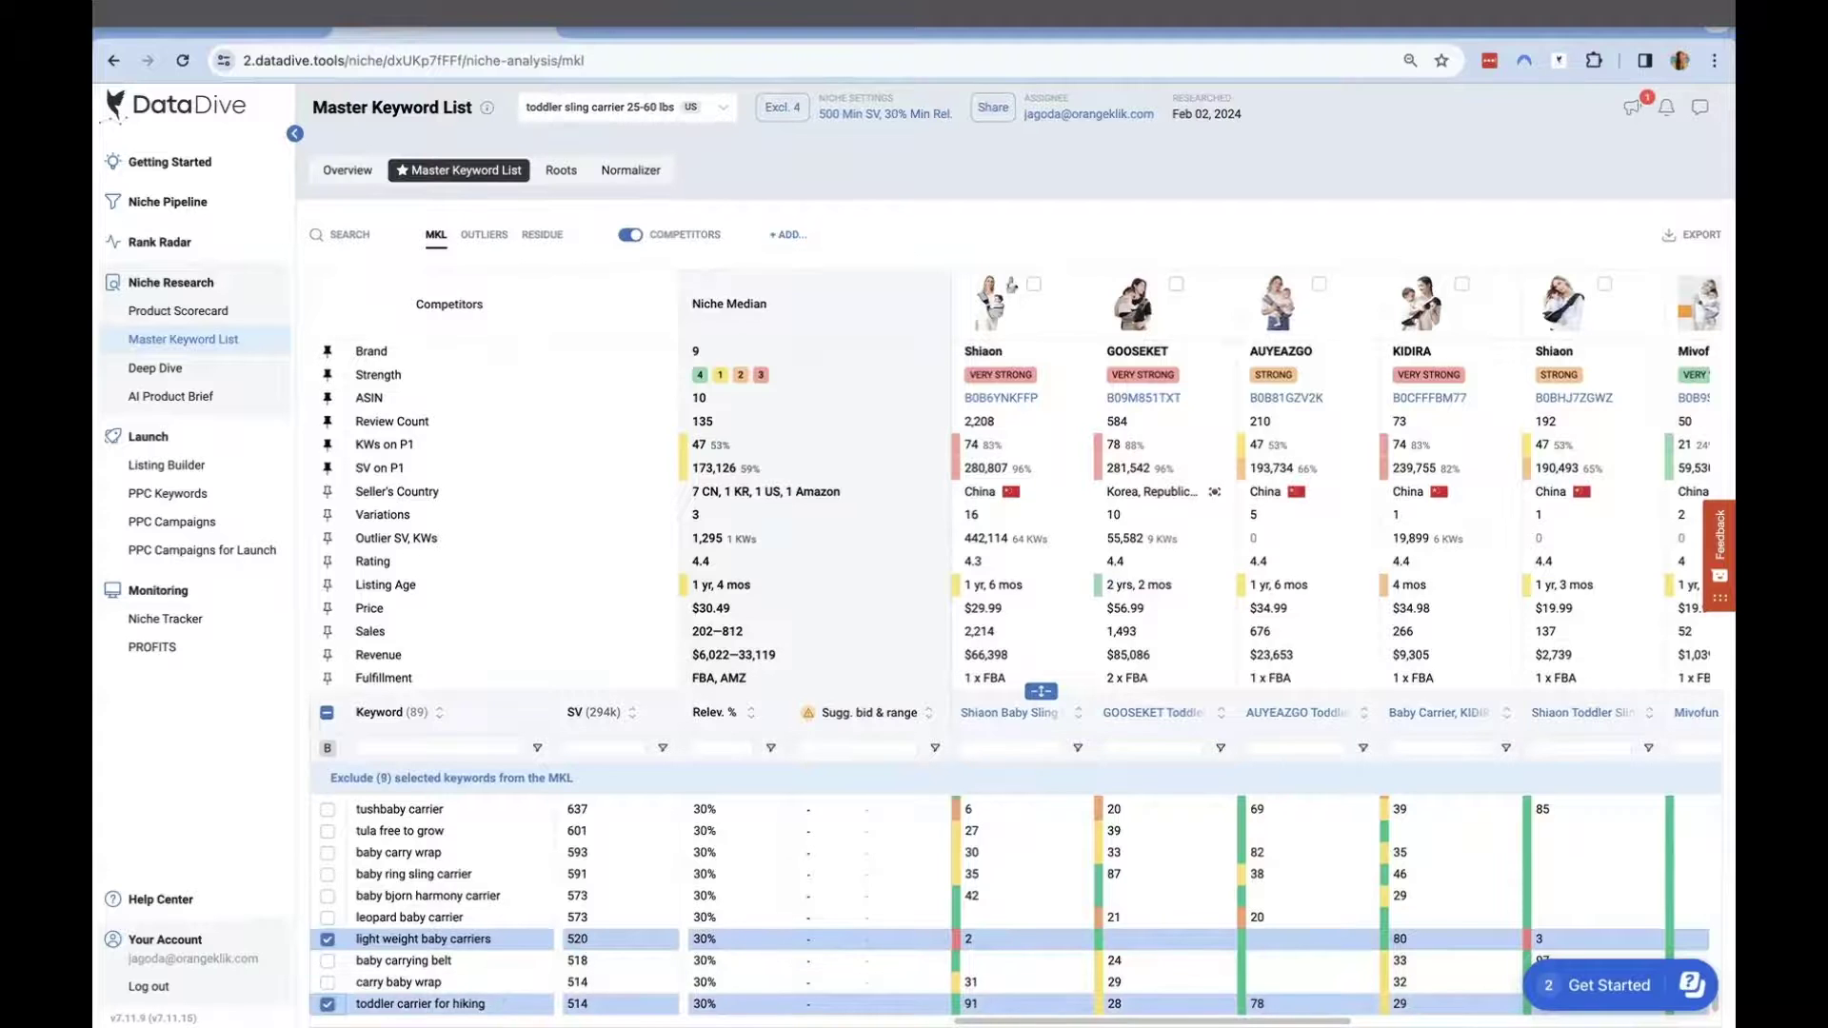